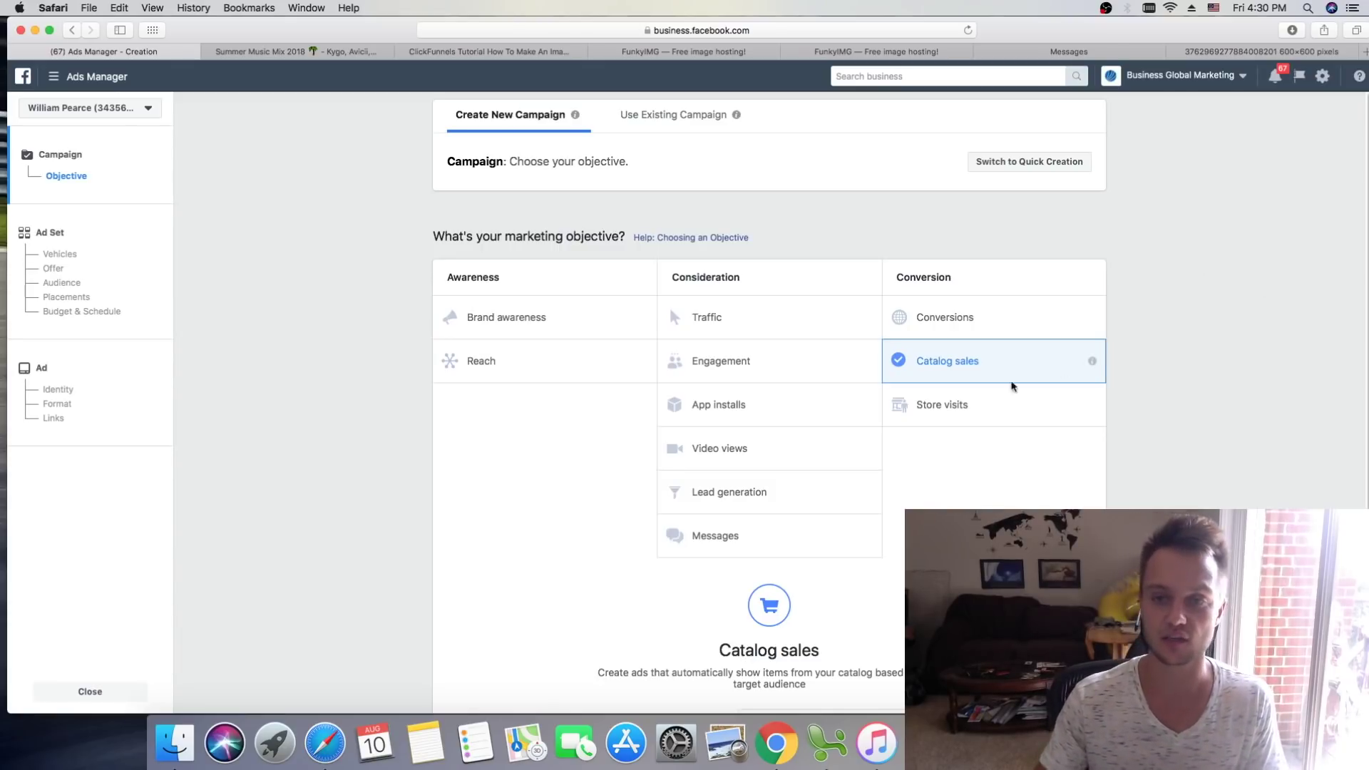
Step: Open the full list of business tools from Ads Manager
mouse_move(1058, 329)
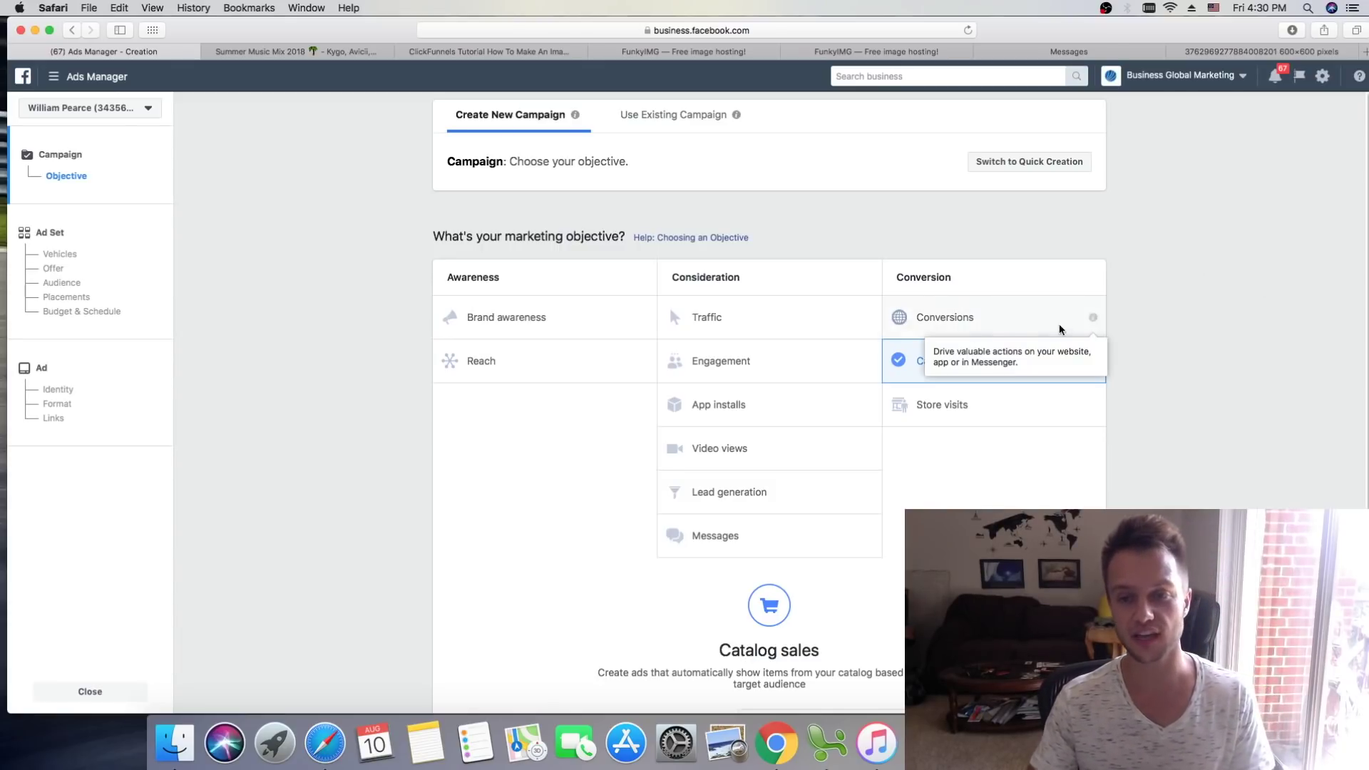
scroll(1115, 464, "down", 2)
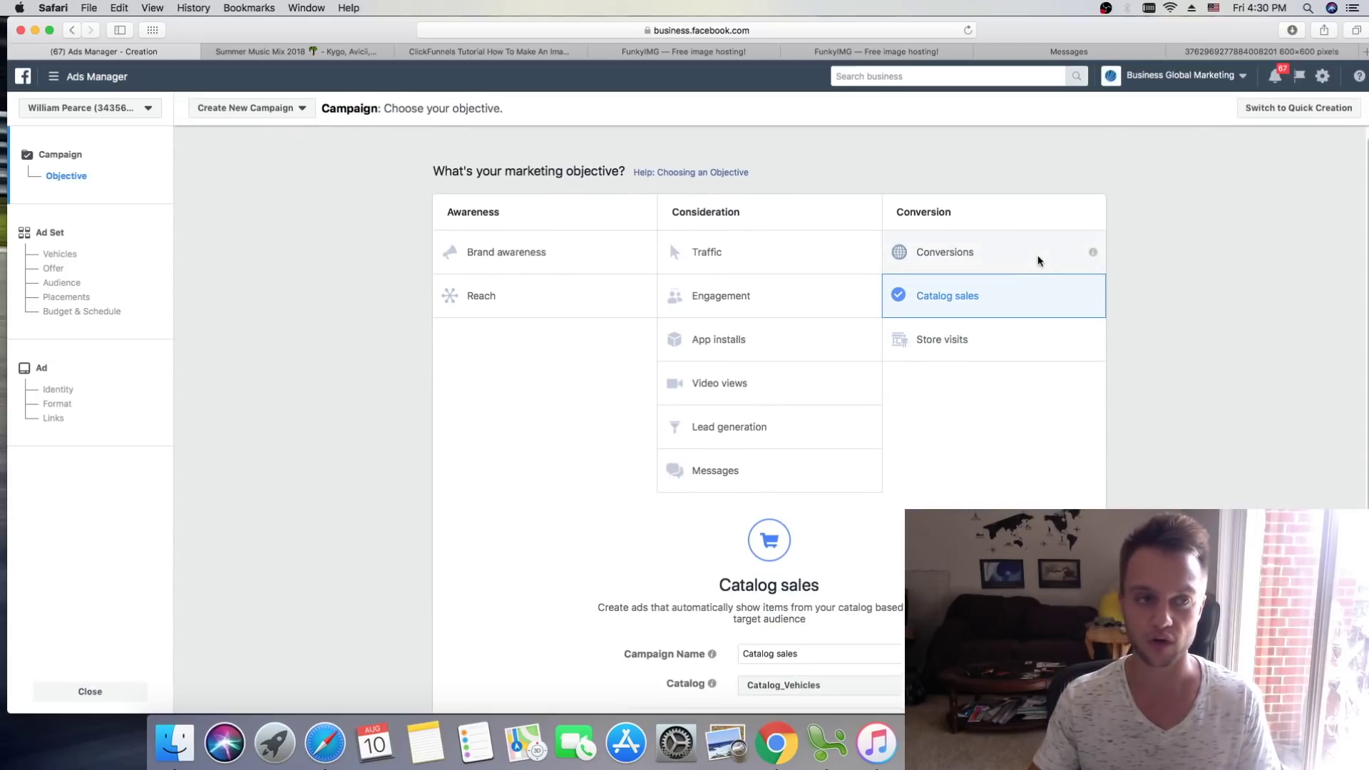
scroll(1062, 278, "up", 2)
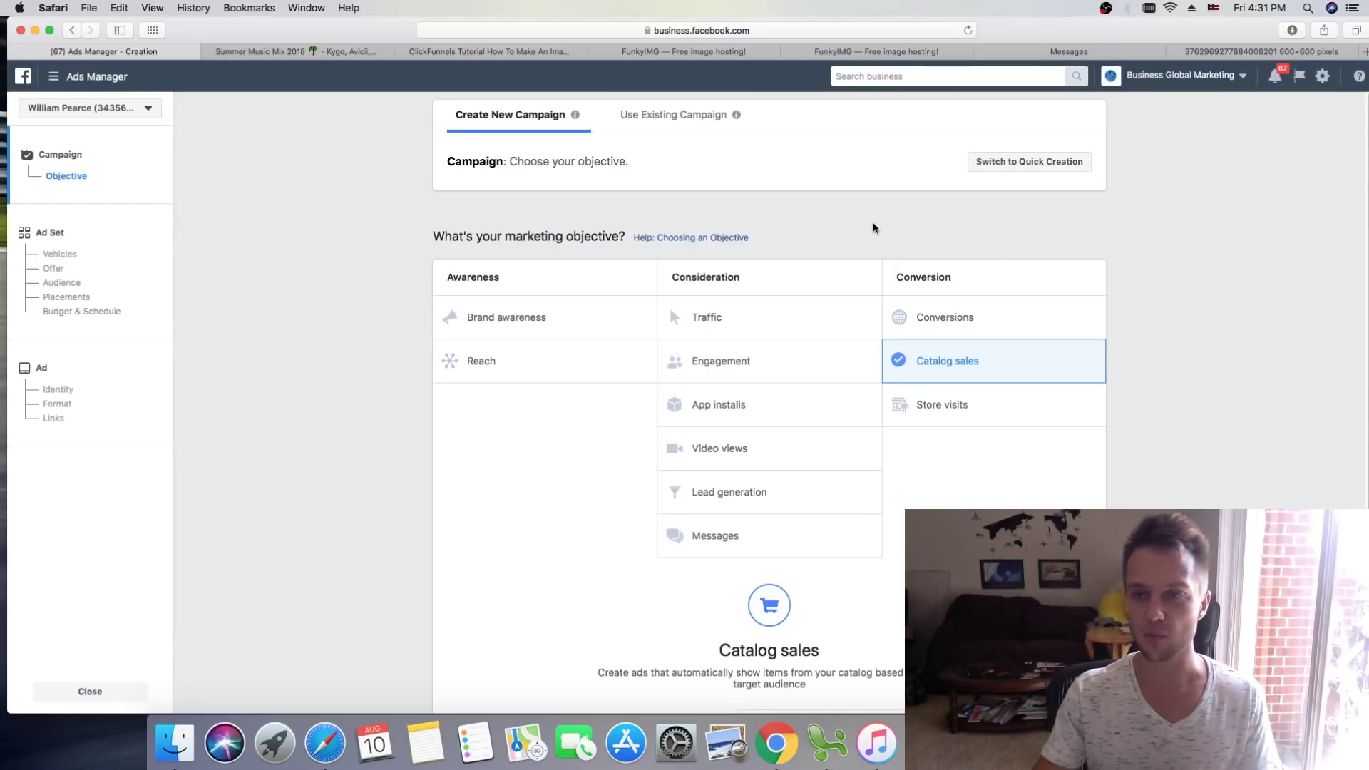
left_click(53, 79)
Step: Go to Assets > Catalogs and start creating a new catalog
mouse_move(133, 401)
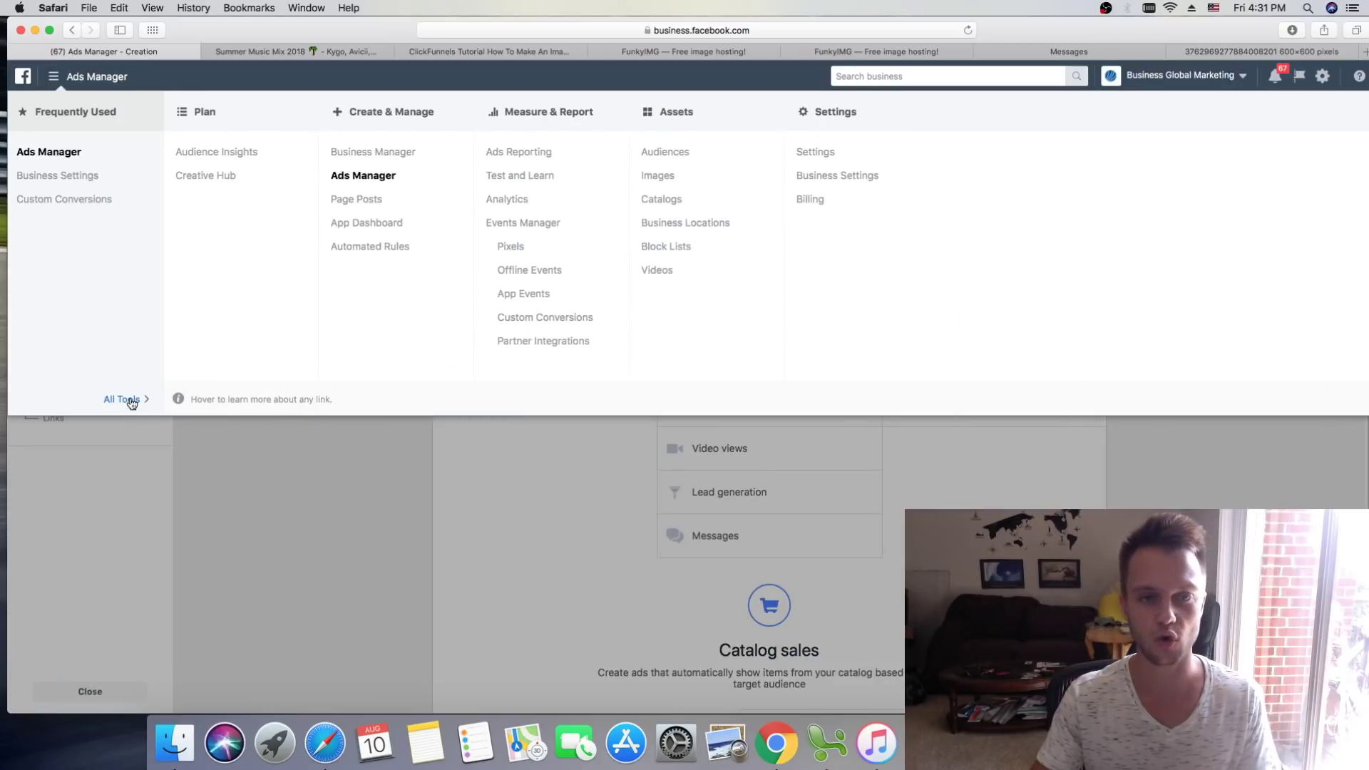
left_click(662, 199)
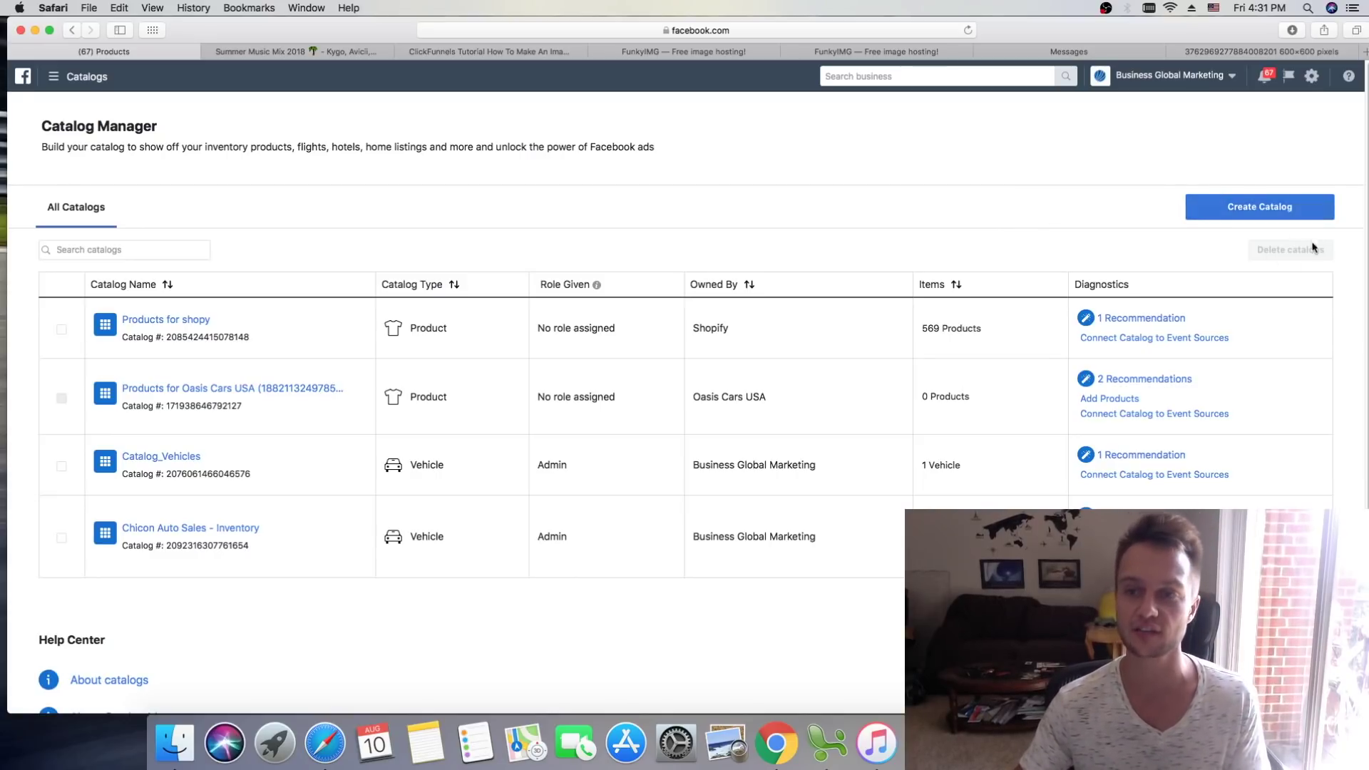
left_click(1283, 210)
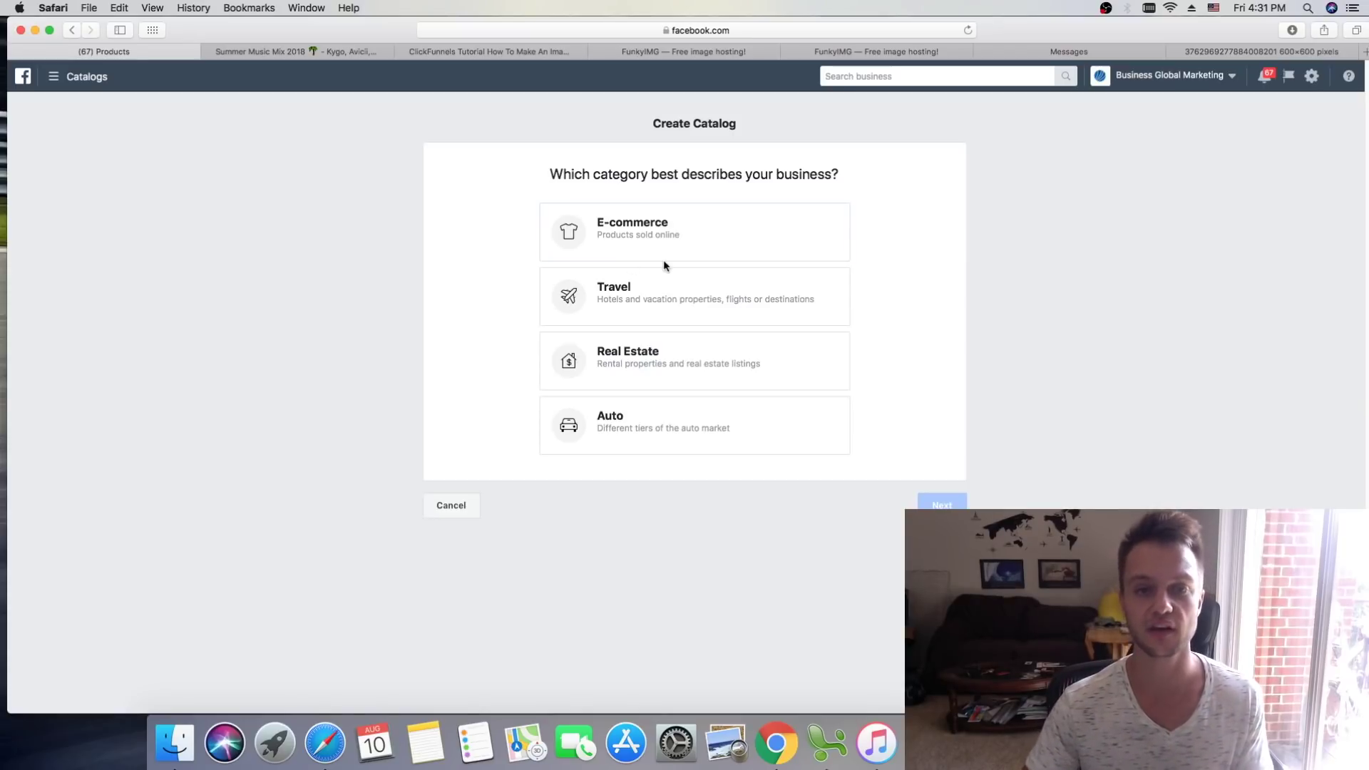
Step: Compare the E-commerce, Travel and Real Estate categories, then choose Auto (Vehicles) and continue
left_click(686, 250)
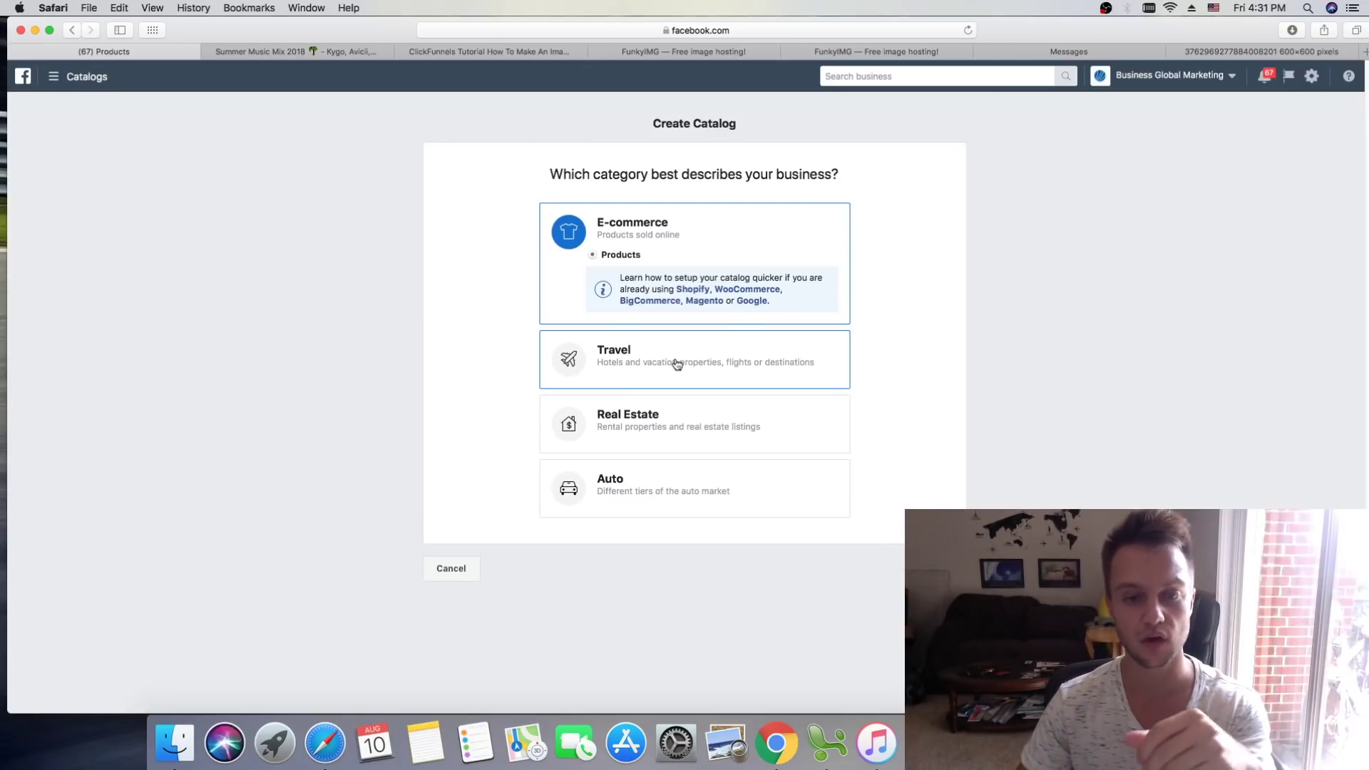
left_click(678, 364)
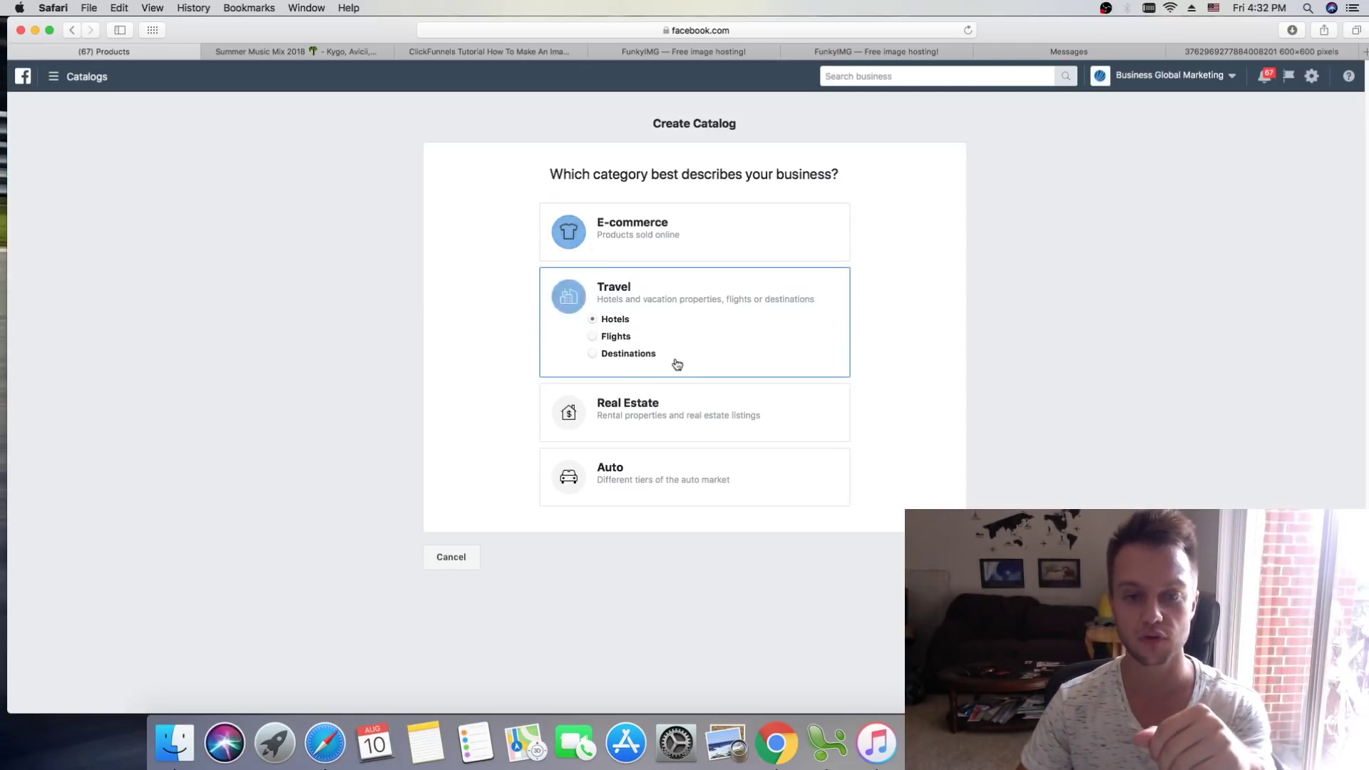
left_click(691, 422)
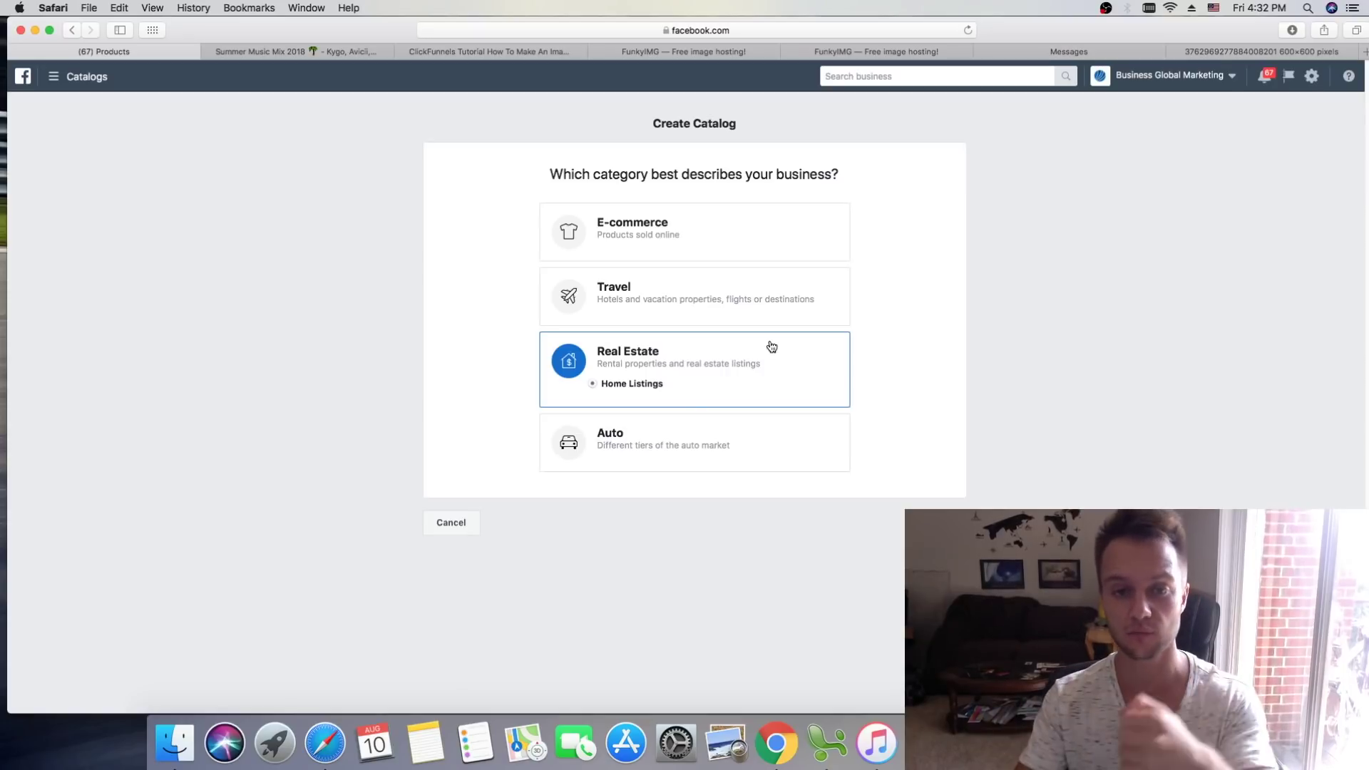
left_click(675, 430)
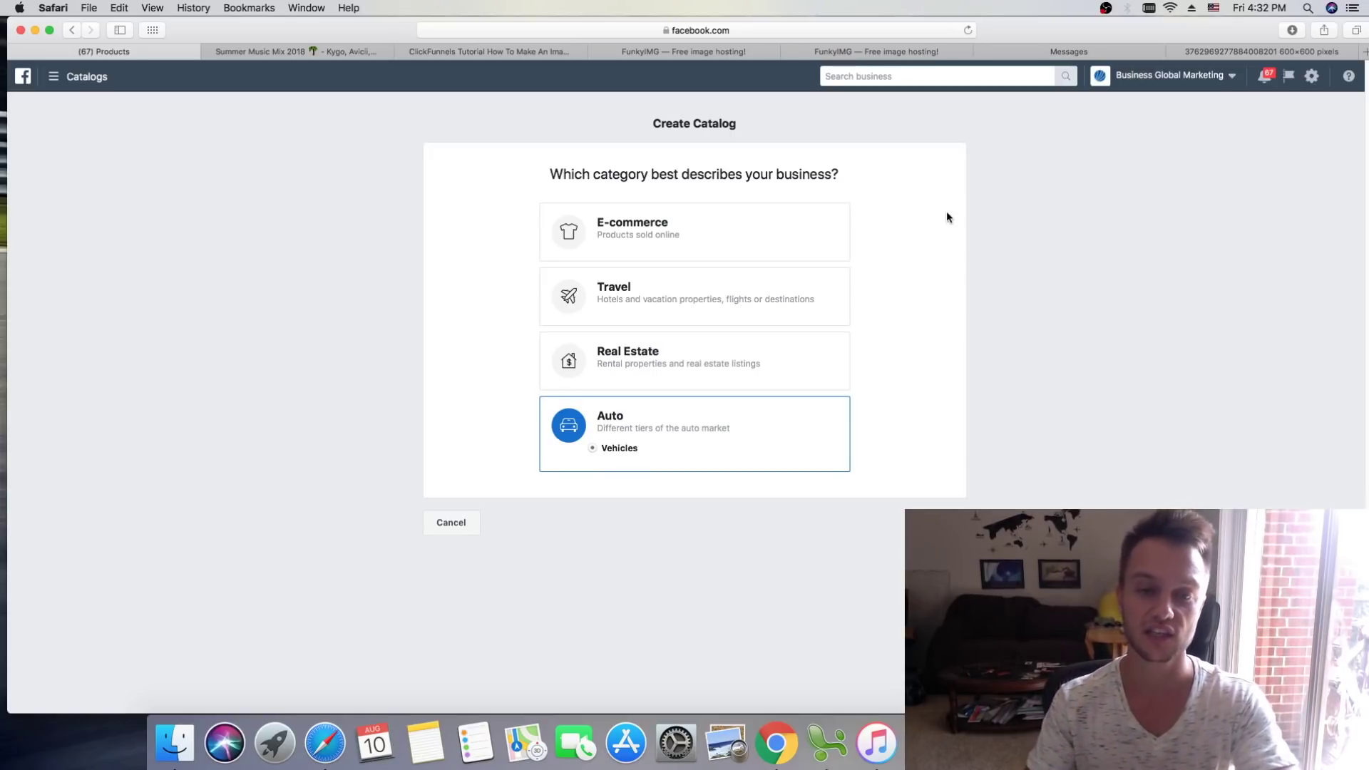
left_click(790, 226)
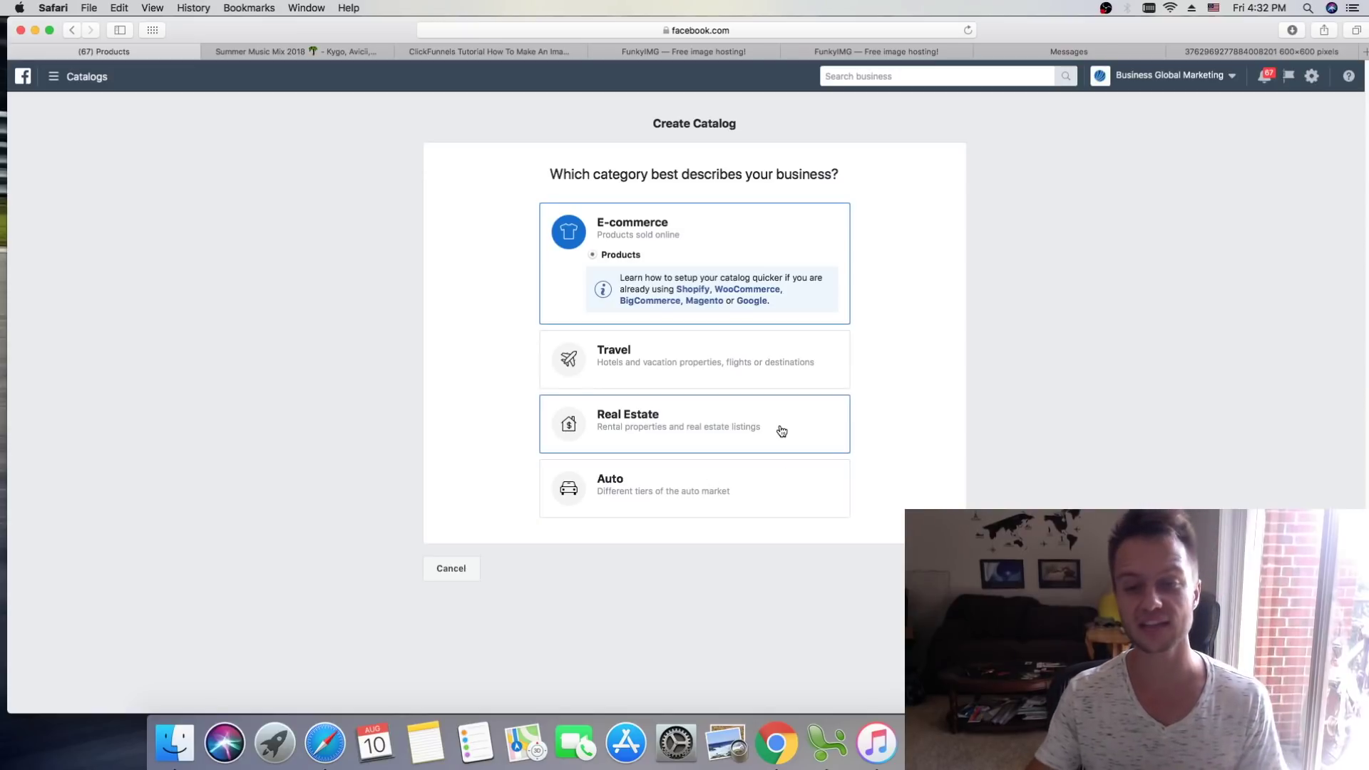
left_click(626, 477)
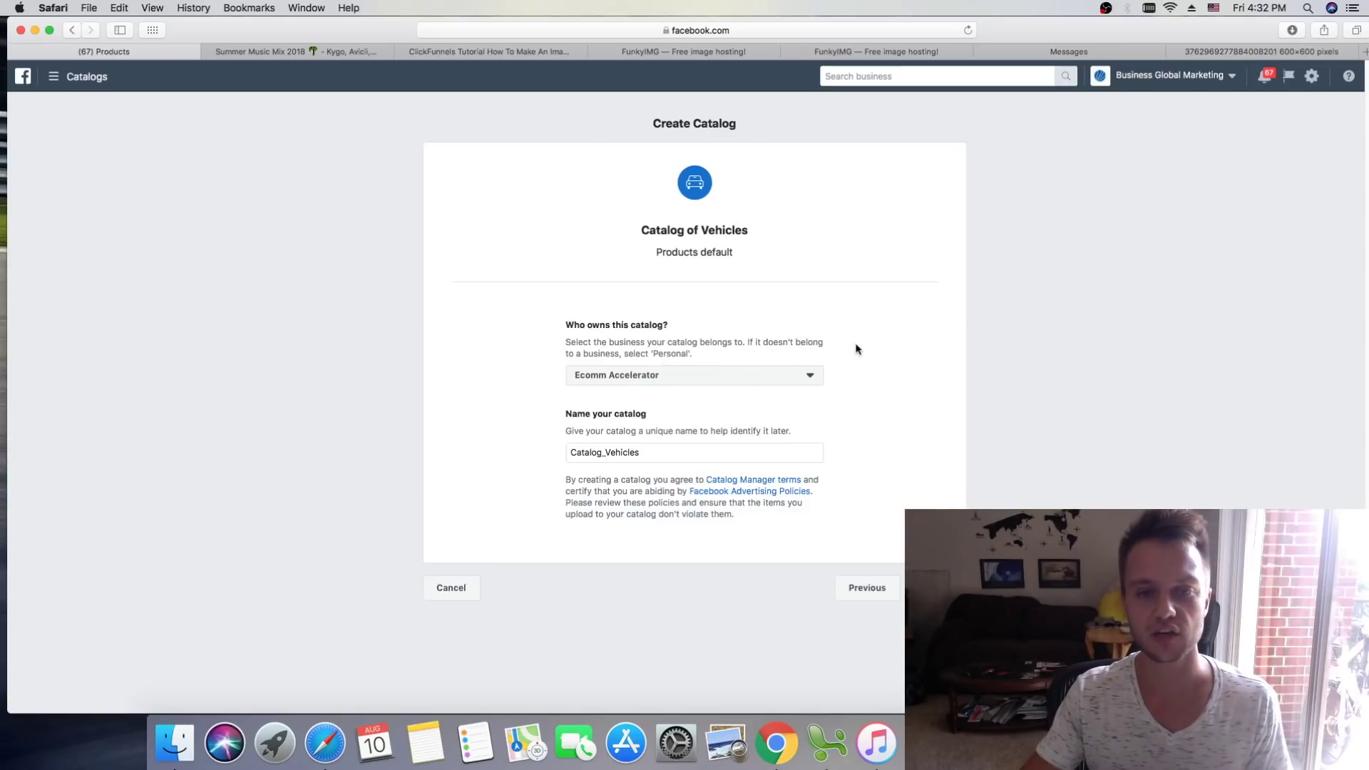
Step: Name the catalog 'New Catalog Auto', create it, and view the new catalog
triple_click(665, 449)
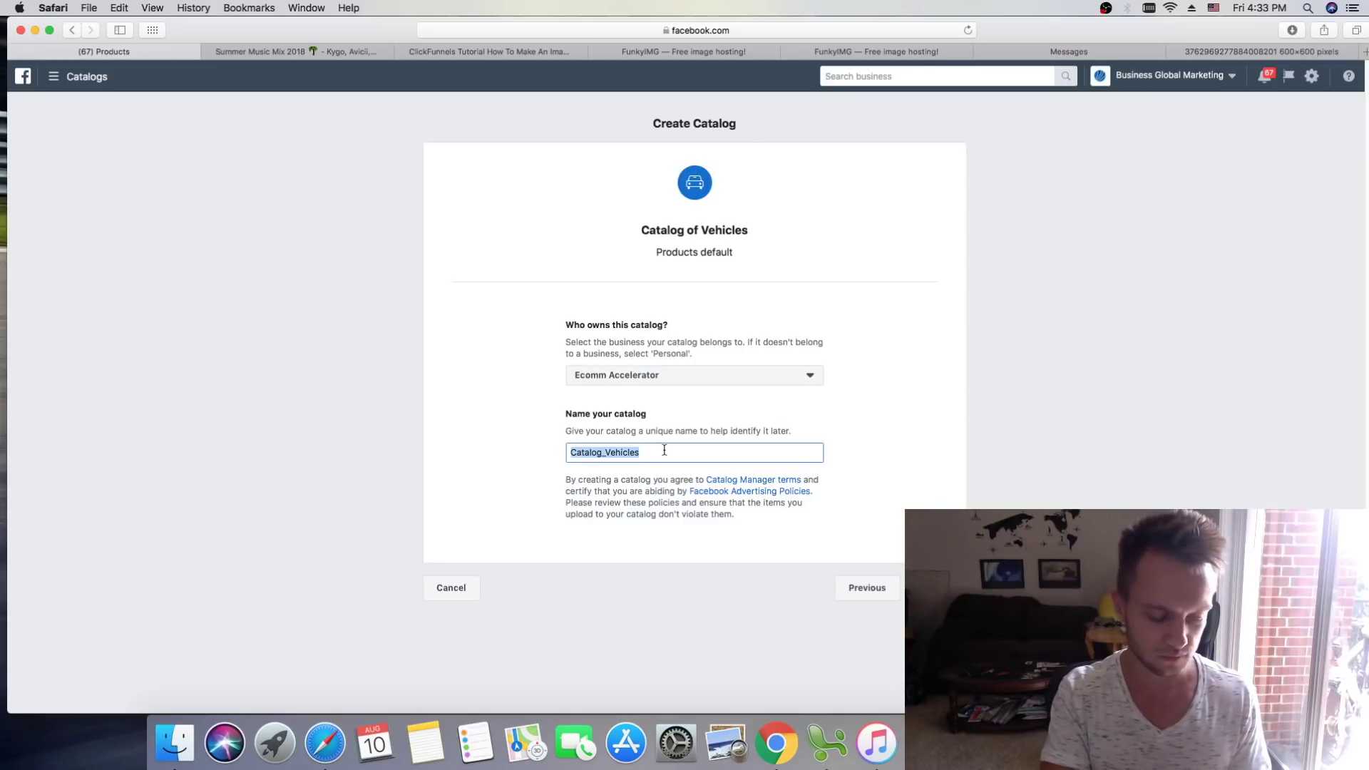
type("New Catalog Auto")
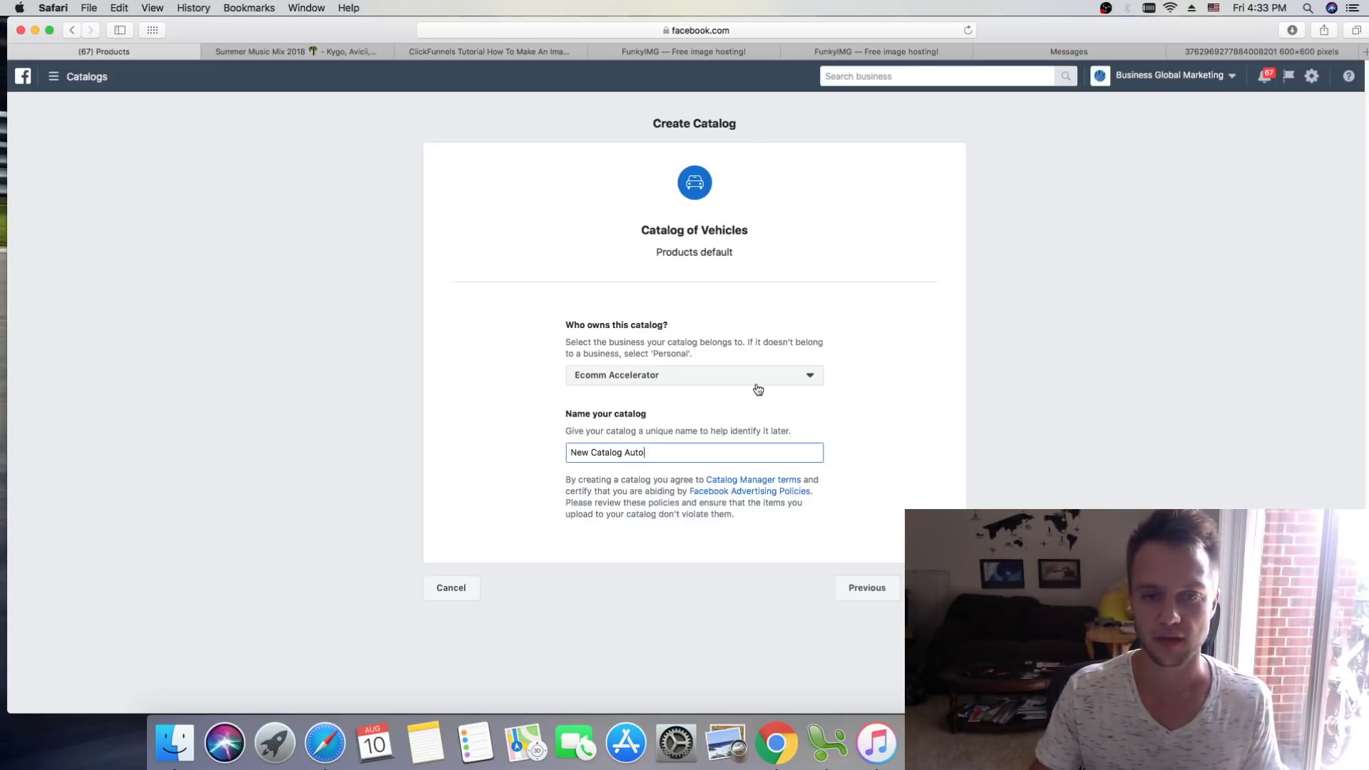
left_click(929, 360)
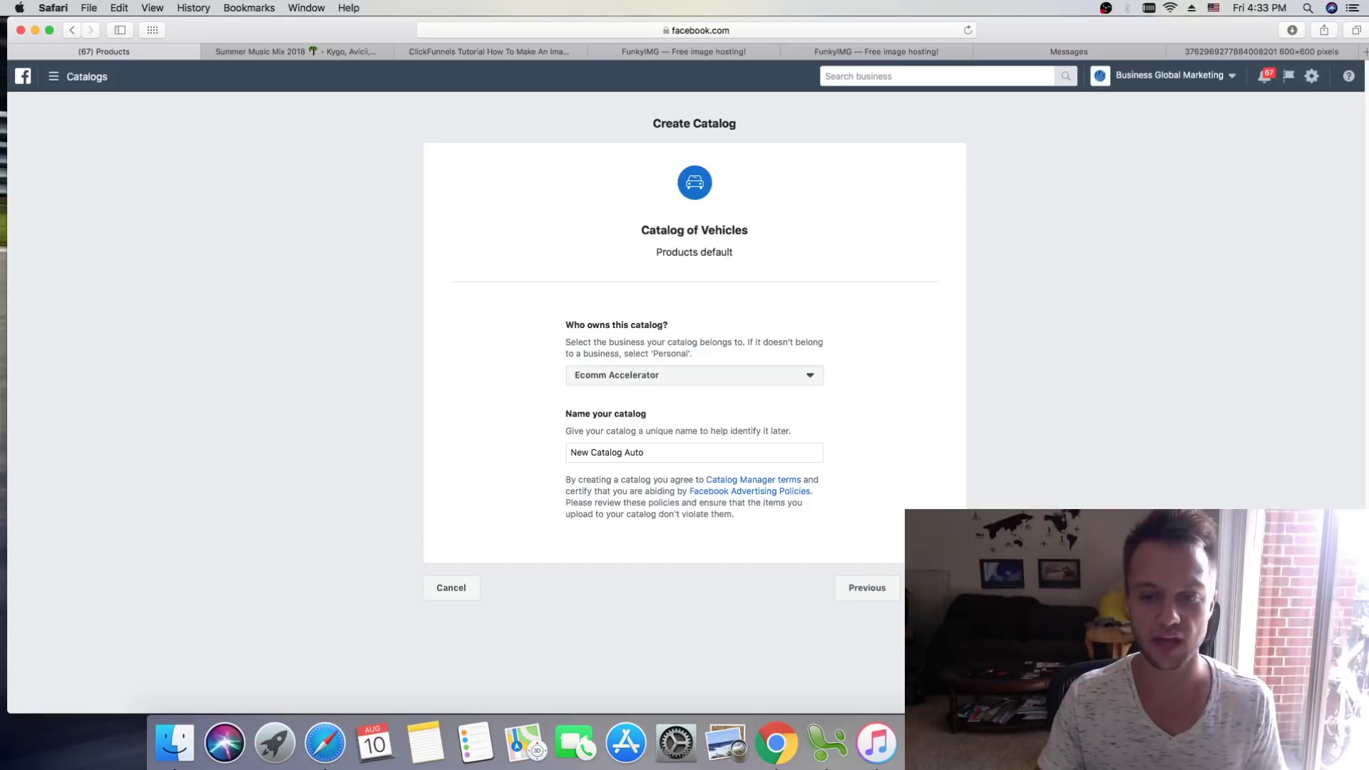
left_click(936, 588)
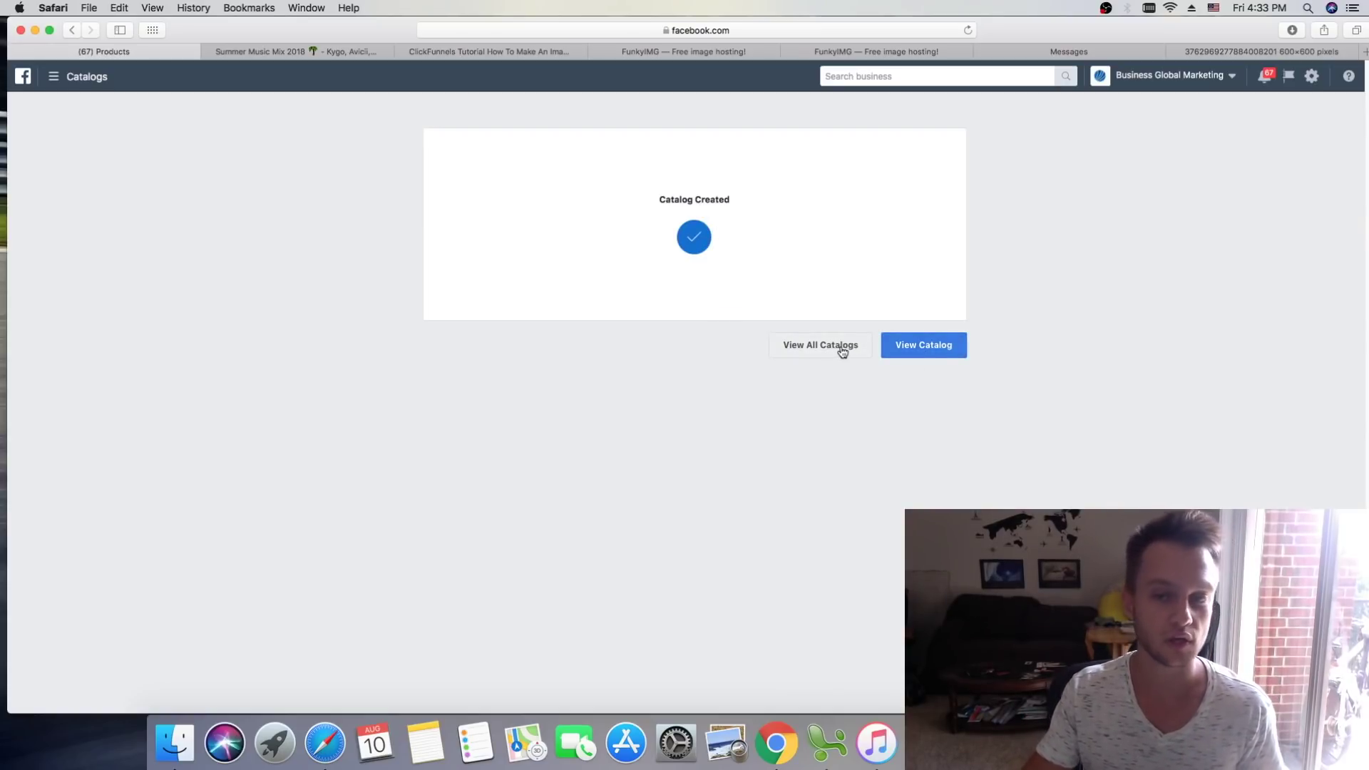
left_click(926, 353)
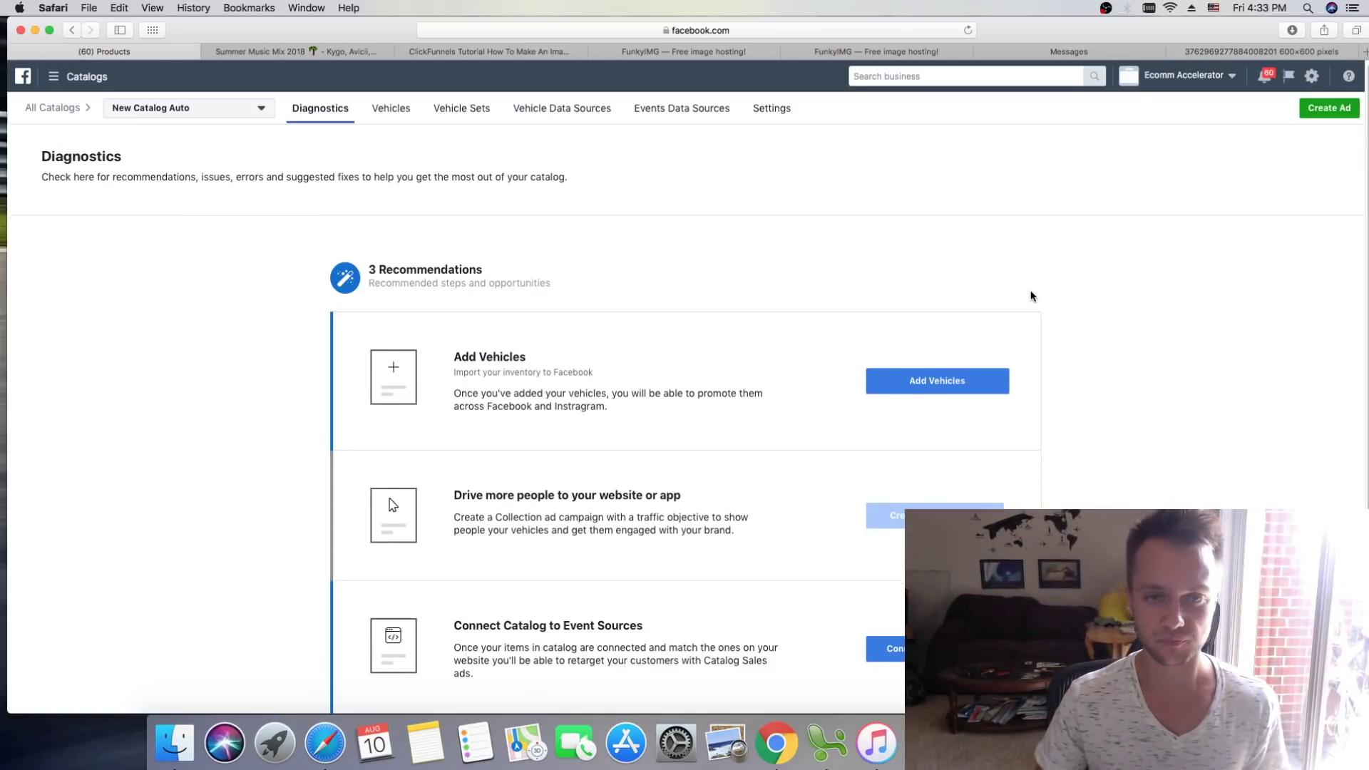
Step: Scroll through the catalog's Diagnostics page to review its 3 recommendations
scroll(1029, 298, "down", 1)
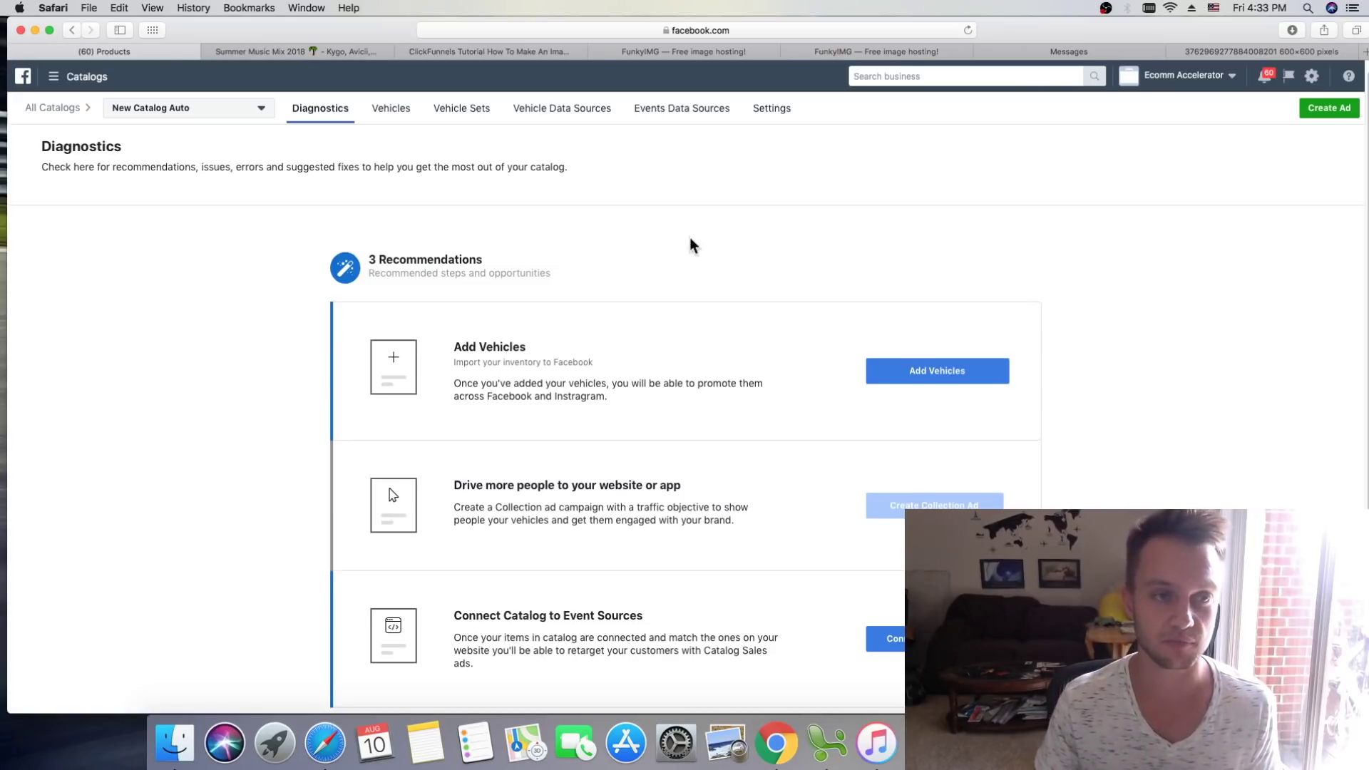
scroll(690, 240, "up", 1)
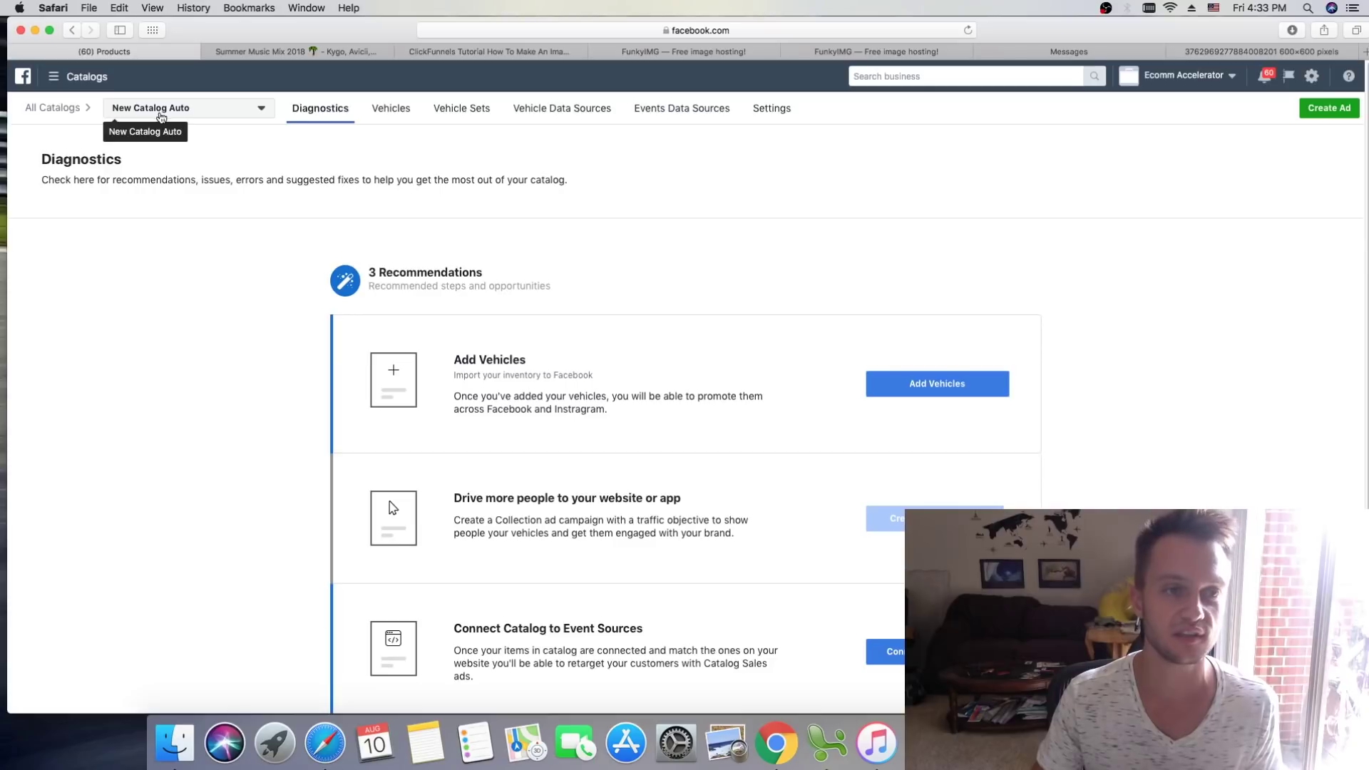
scroll(838, 312, "down", 1)
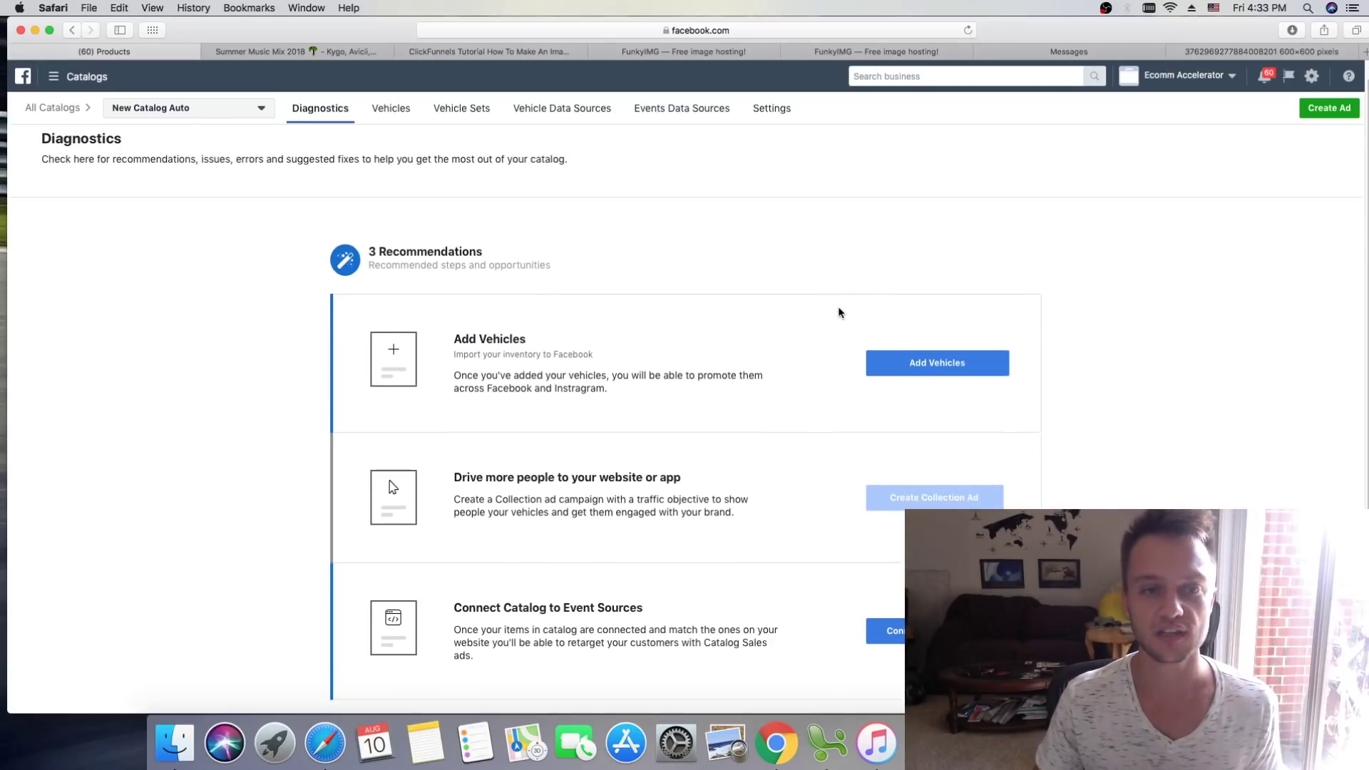
scroll(833, 303, "up", 1)
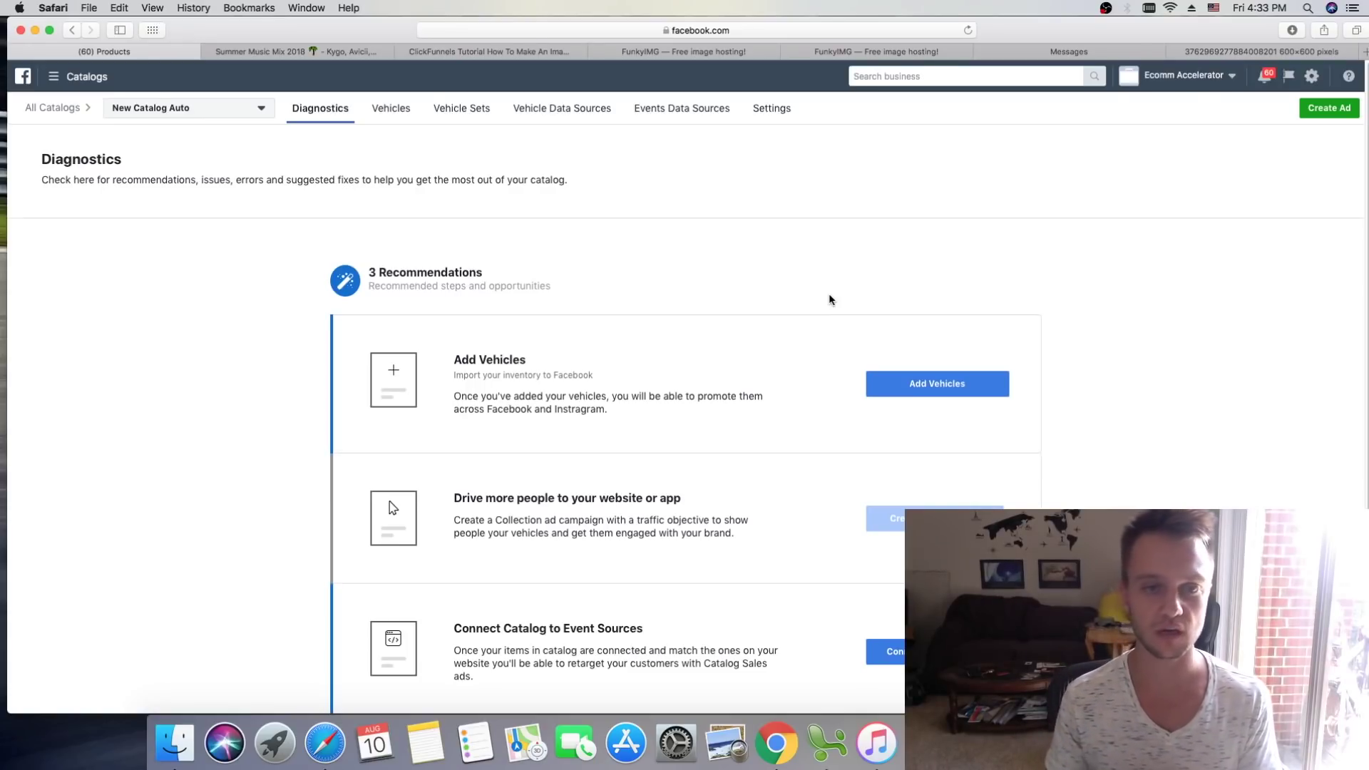
scroll(809, 289, "down", 1)
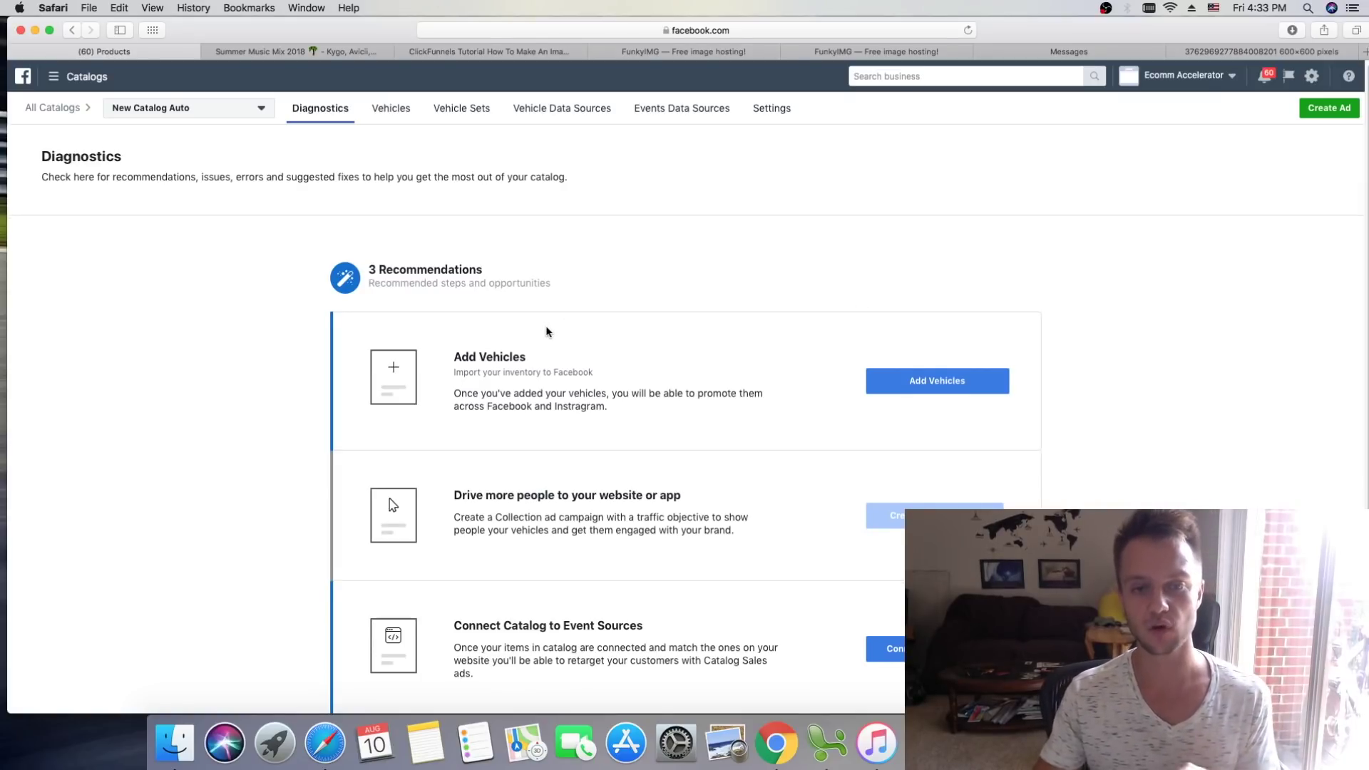
scroll(452, 378, "down", 3)
scroll(446, 275, "up", 3)
scroll(545, 357, "up", 1)
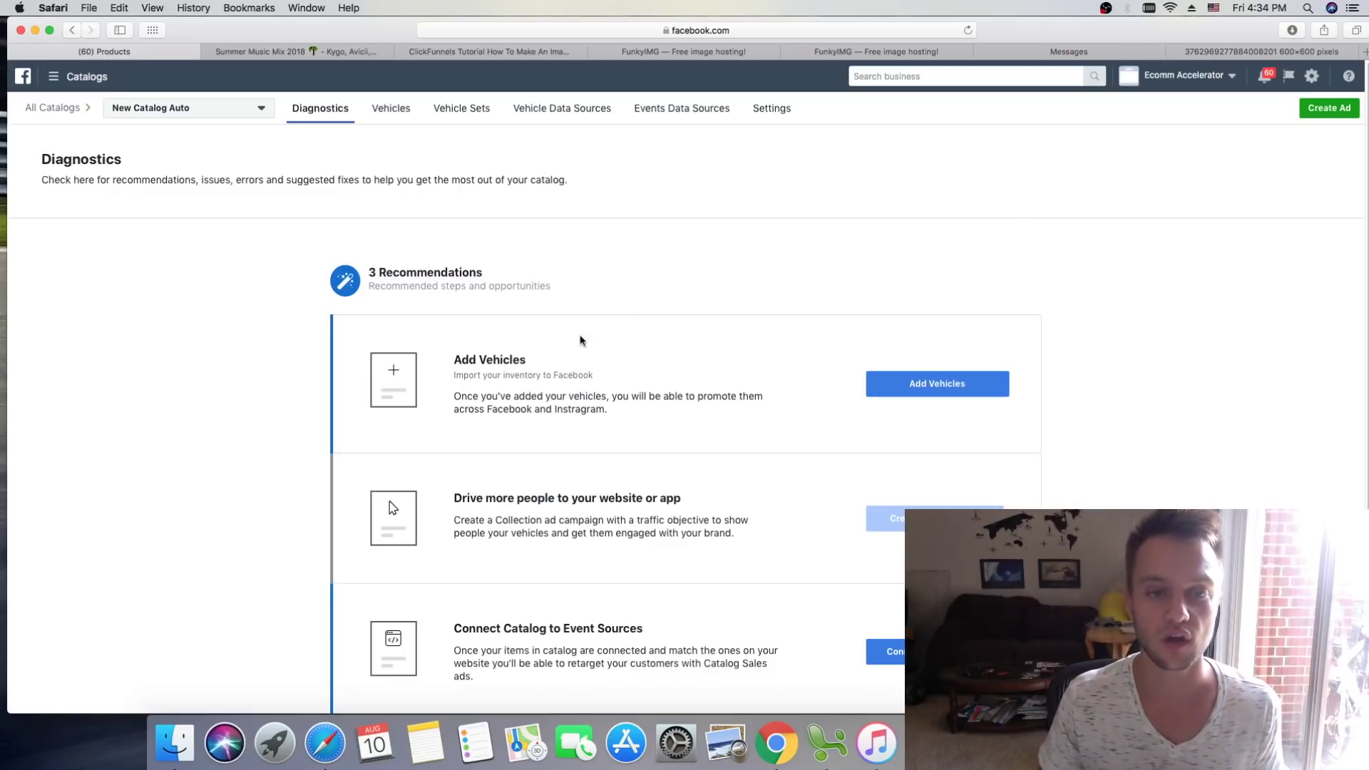
Step: Start adding vehicles via data feed, reading and then closing the step-by-step setup guide
left_click(924, 389)
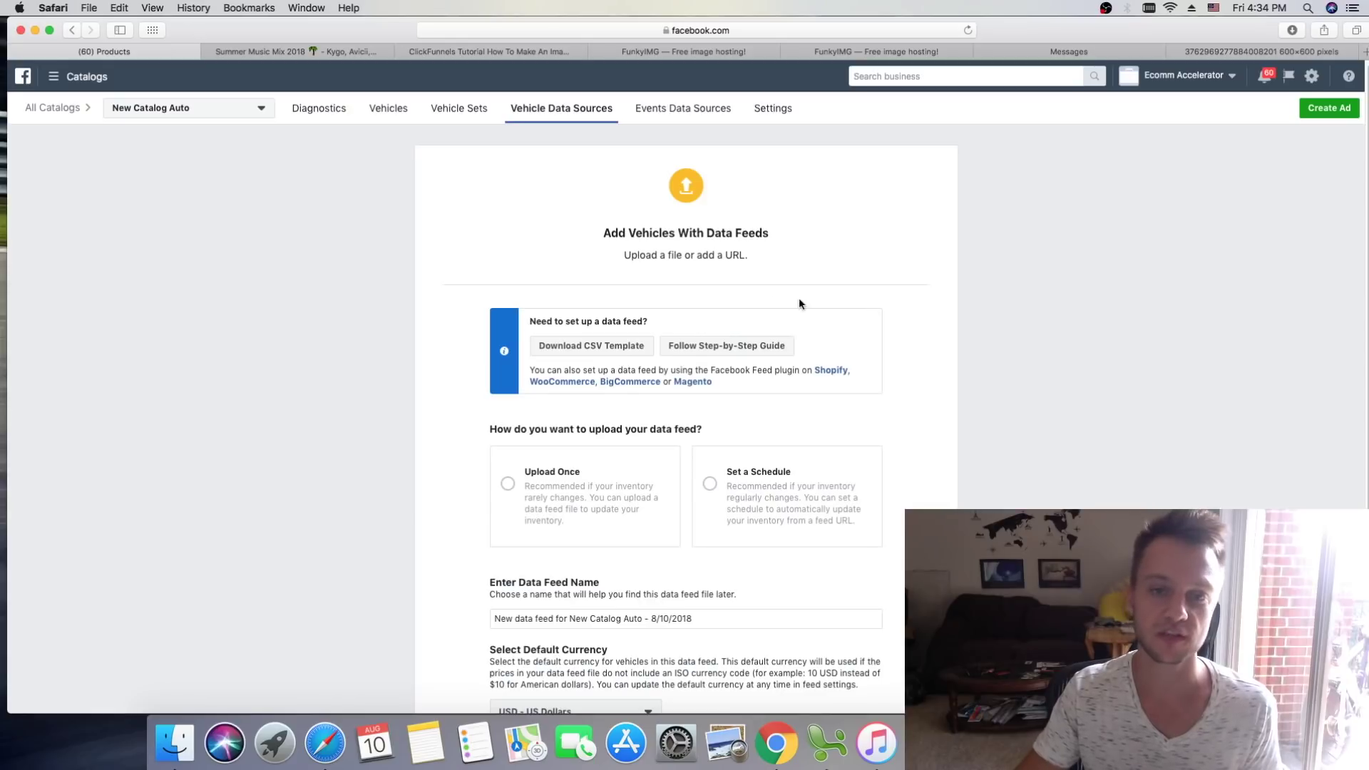
left_click(739, 348)
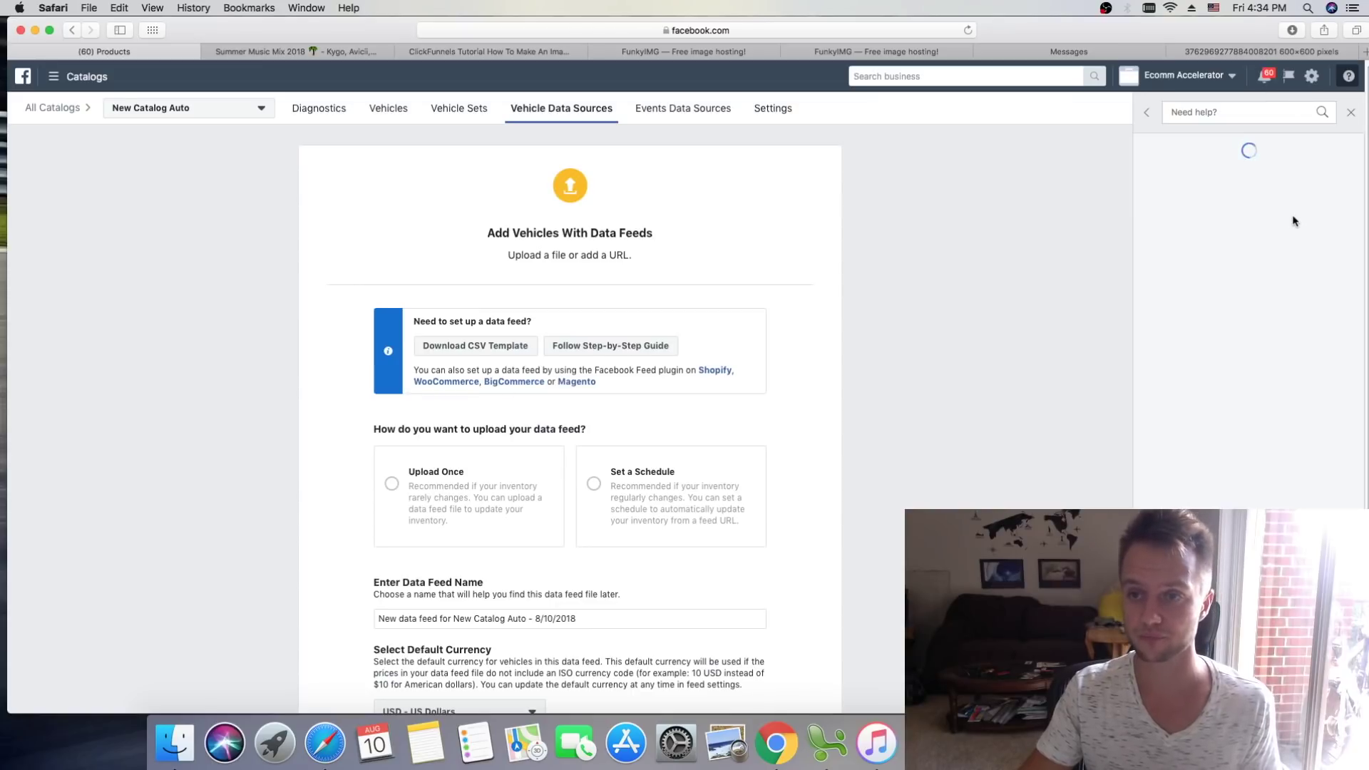
scroll(1285, 300, "down", 3)
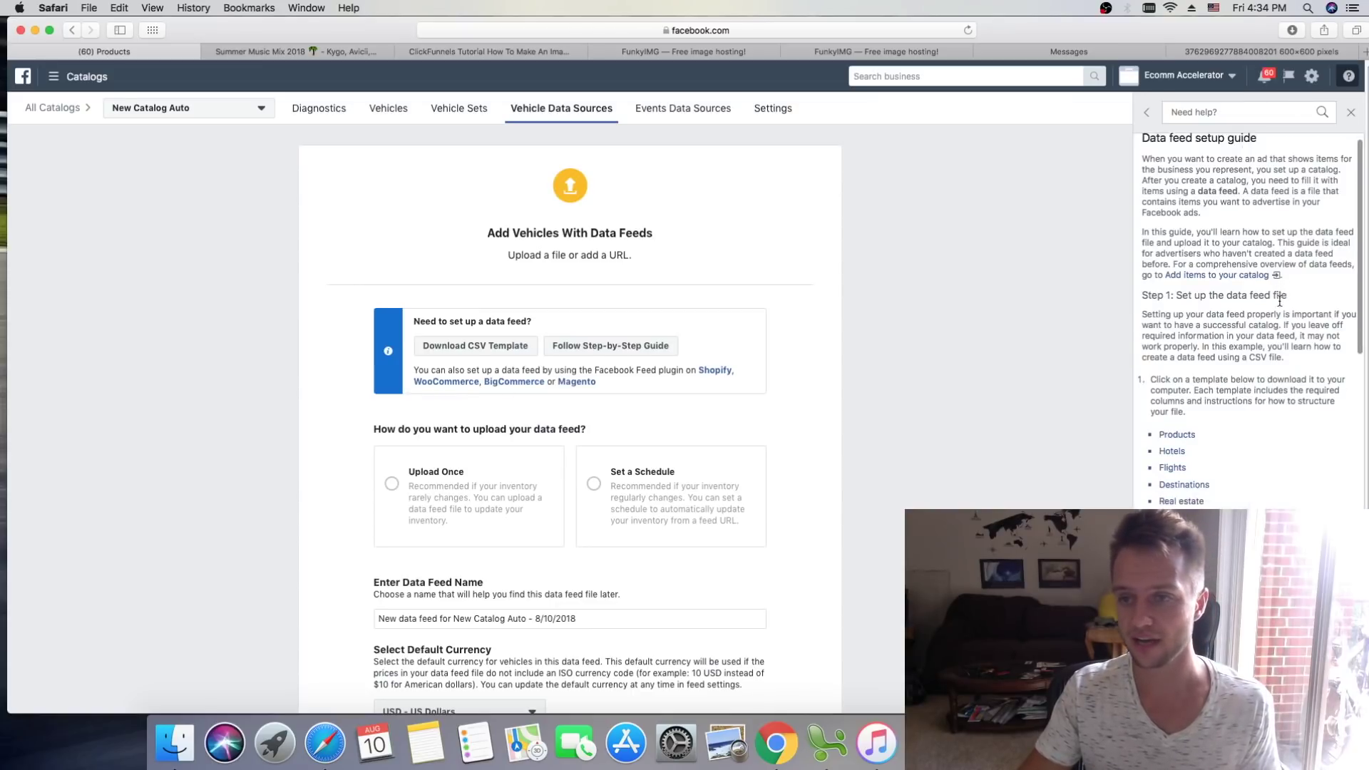
scroll(1291, 298, "down", 10)
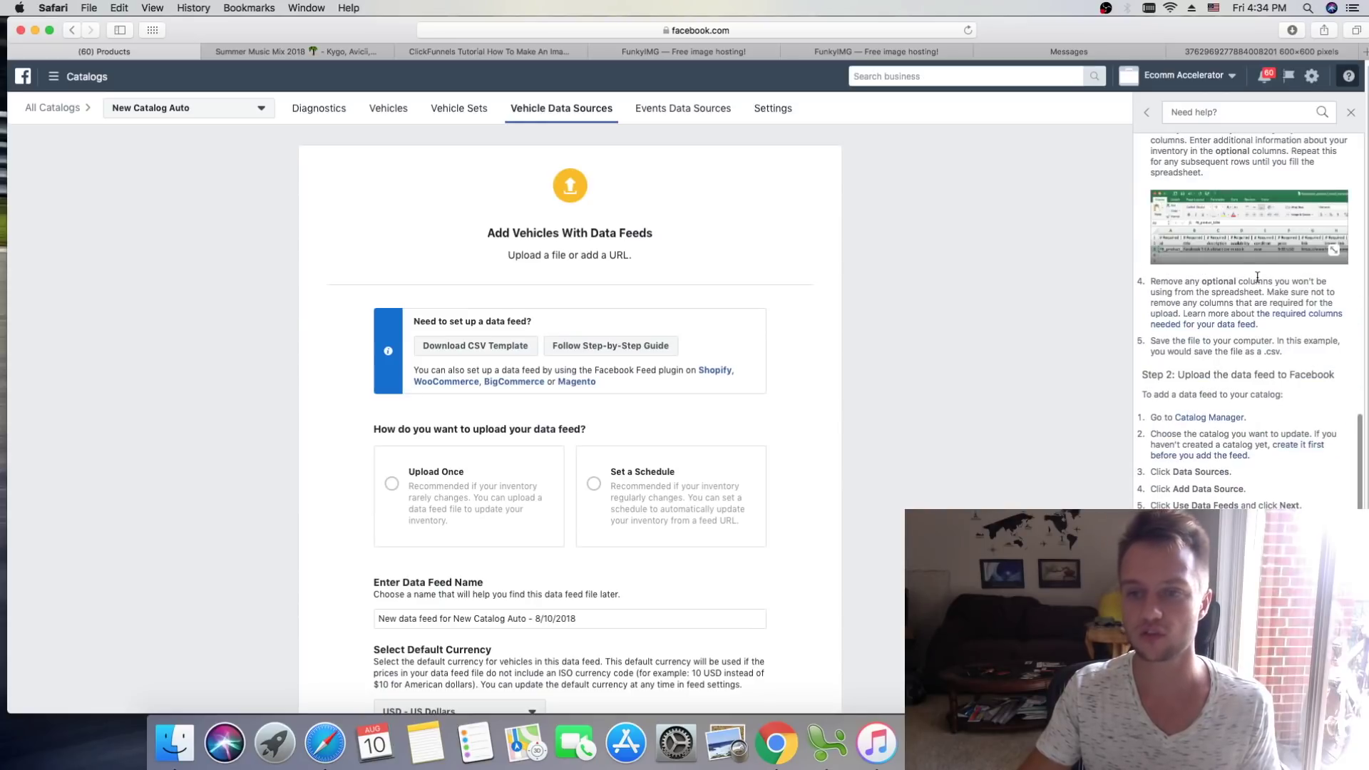
scroll(1298, 276, "up", 12)
scroll(1298, 276, "up", 1)
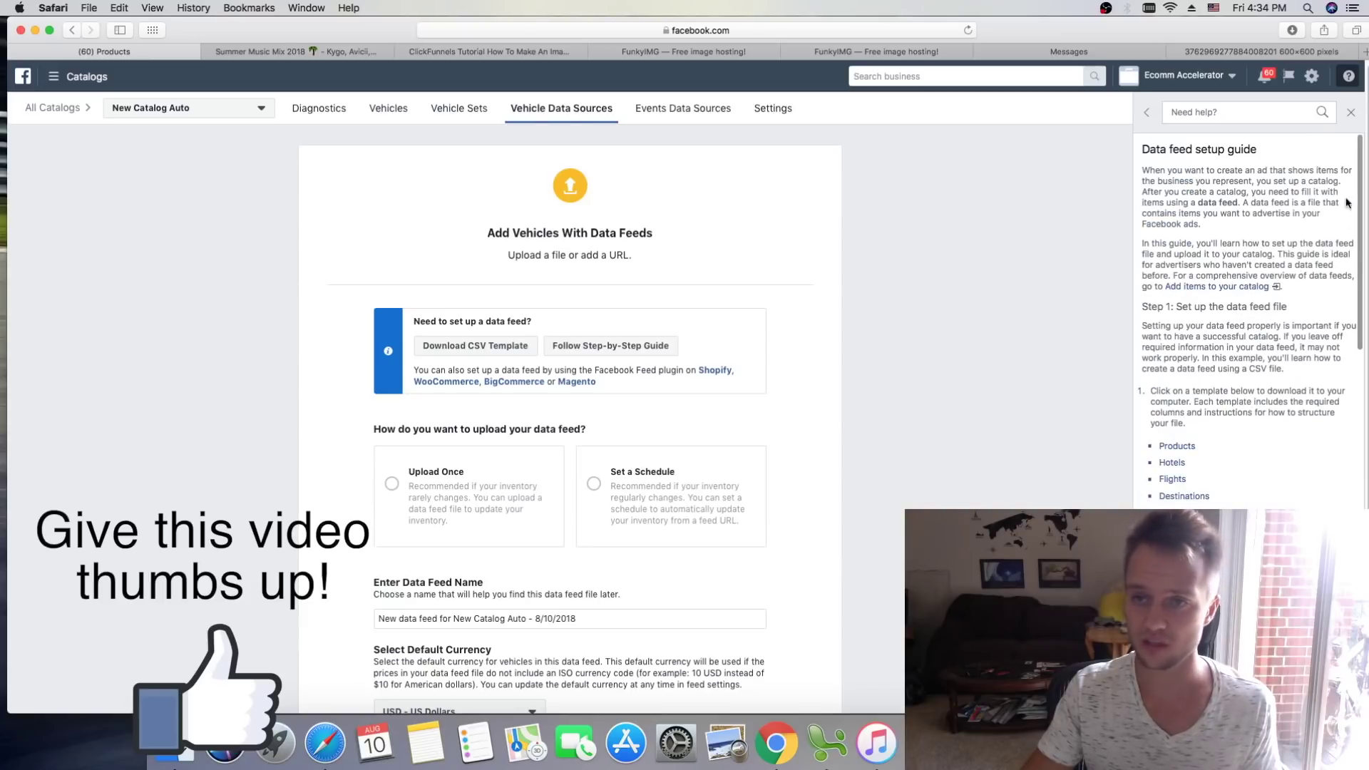
left_click(1349, 112)
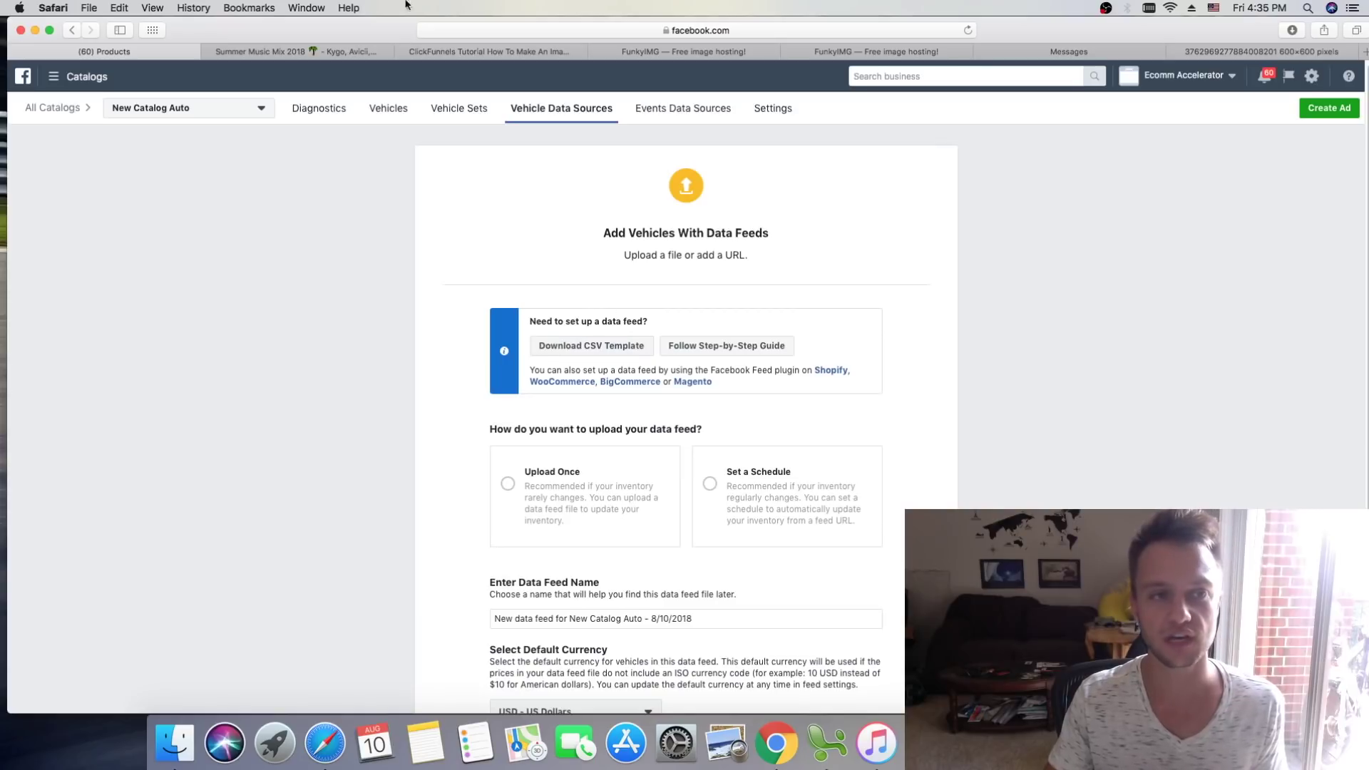
Step: Minimize Safari and open vehicle_example.csv from the desktop in Excel
left_click(36, 27)
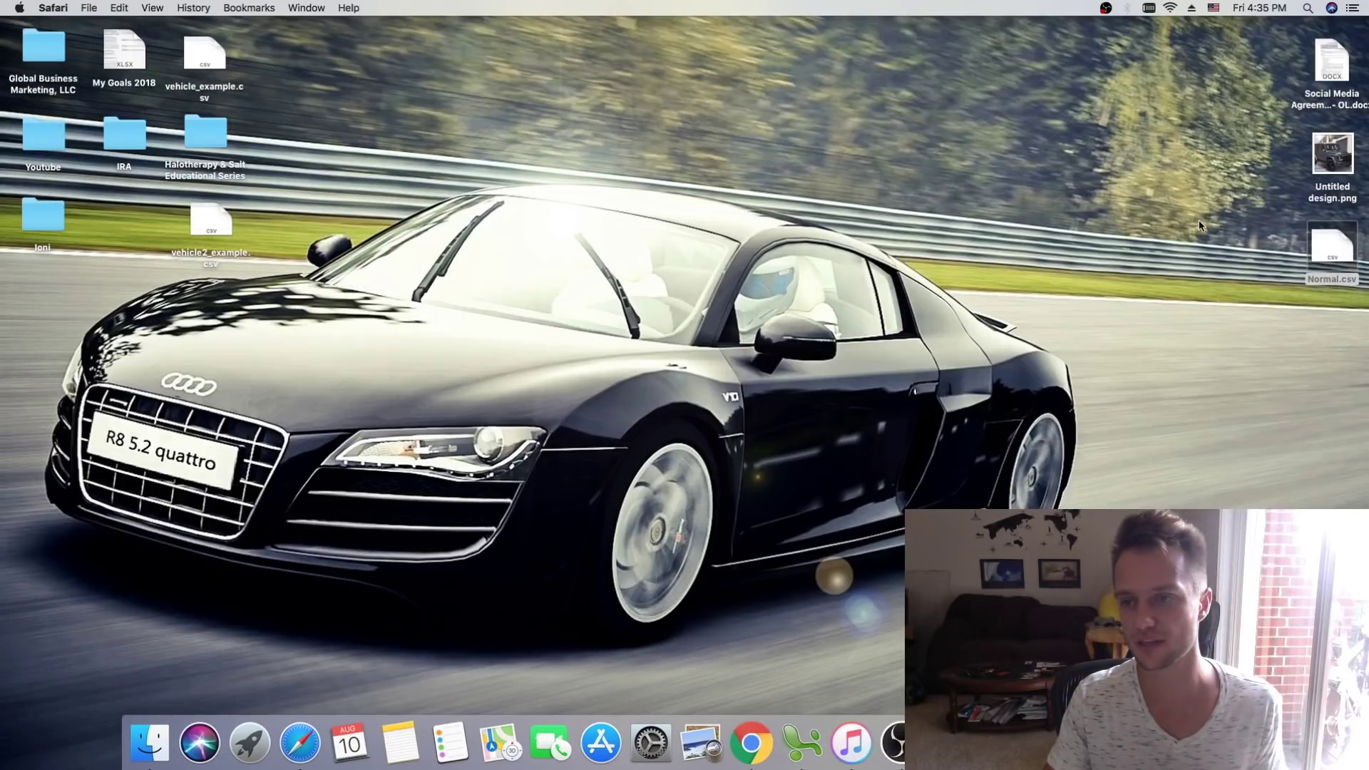
left_click(273, 101)
double_click(211, 47)
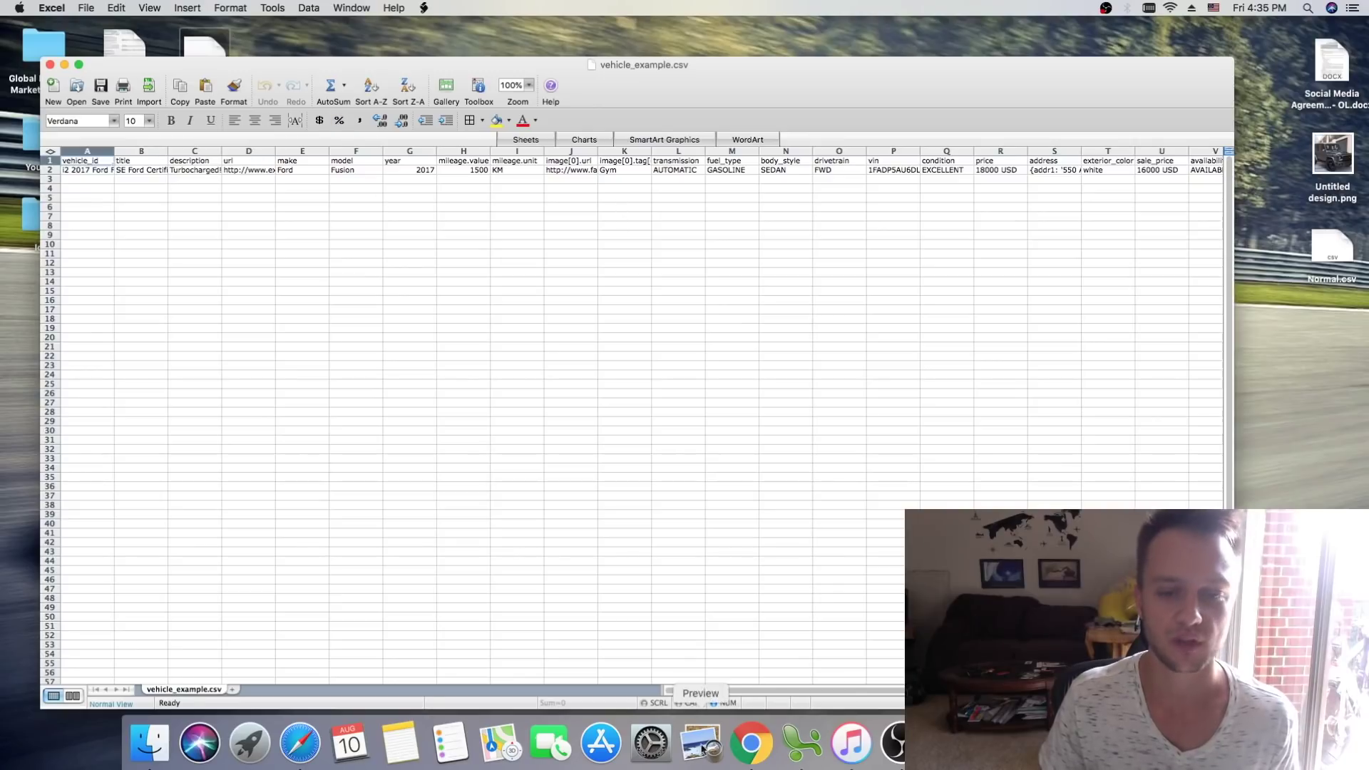
Step: Widen columns B and C so their text is readable
mouse_move(756, 691)
left_mouse_down()
mouse_move(781, 695)
mouse_move(757, 694)
left_mouse_up()
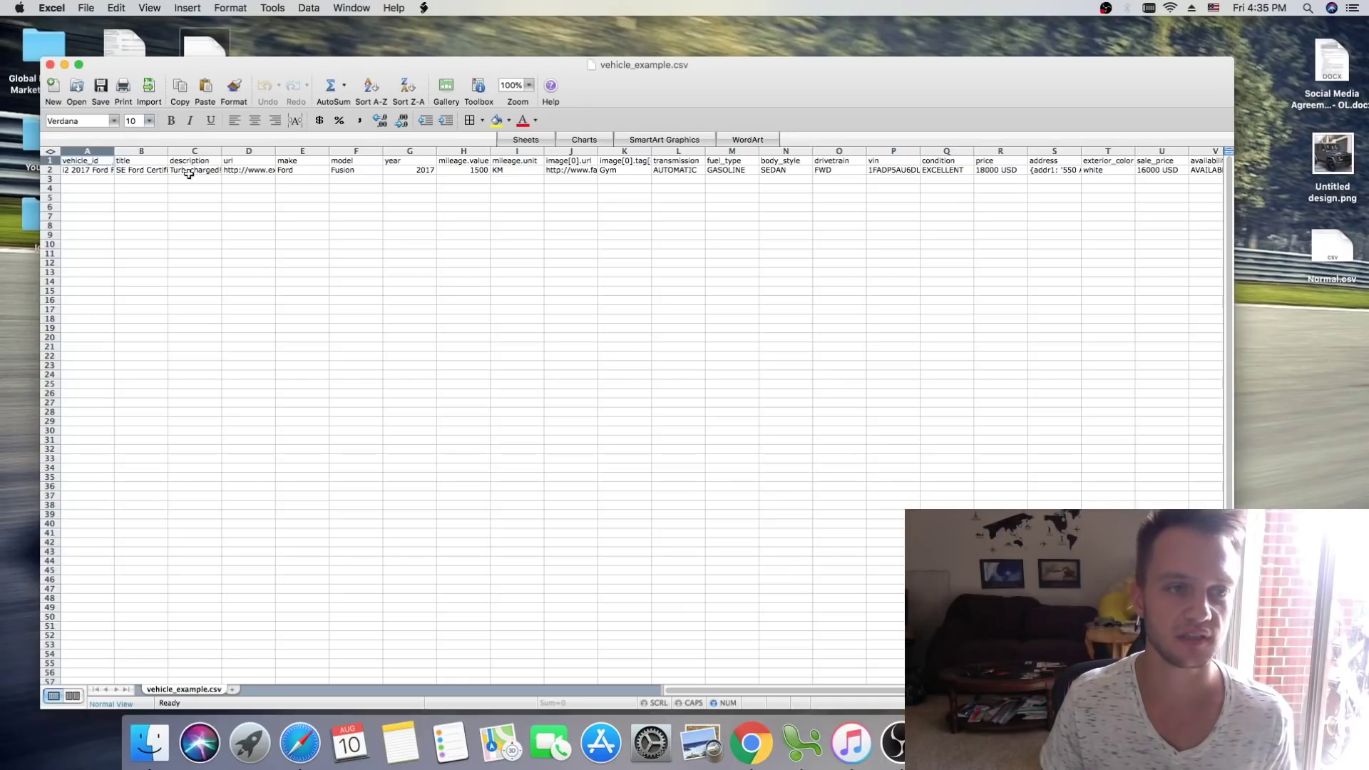
left_click_drag(171, 153, 281, 155)
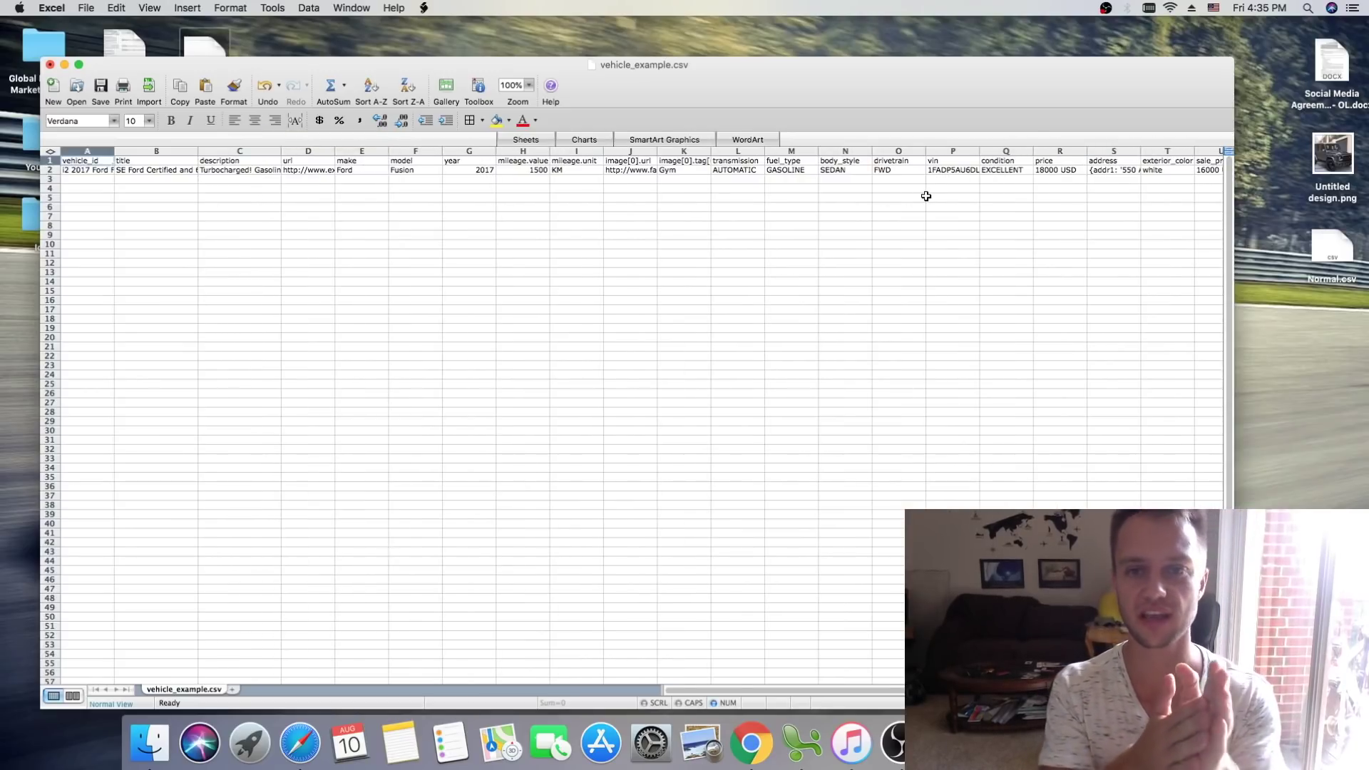
left_click_drag(844, 692, 917, 692)
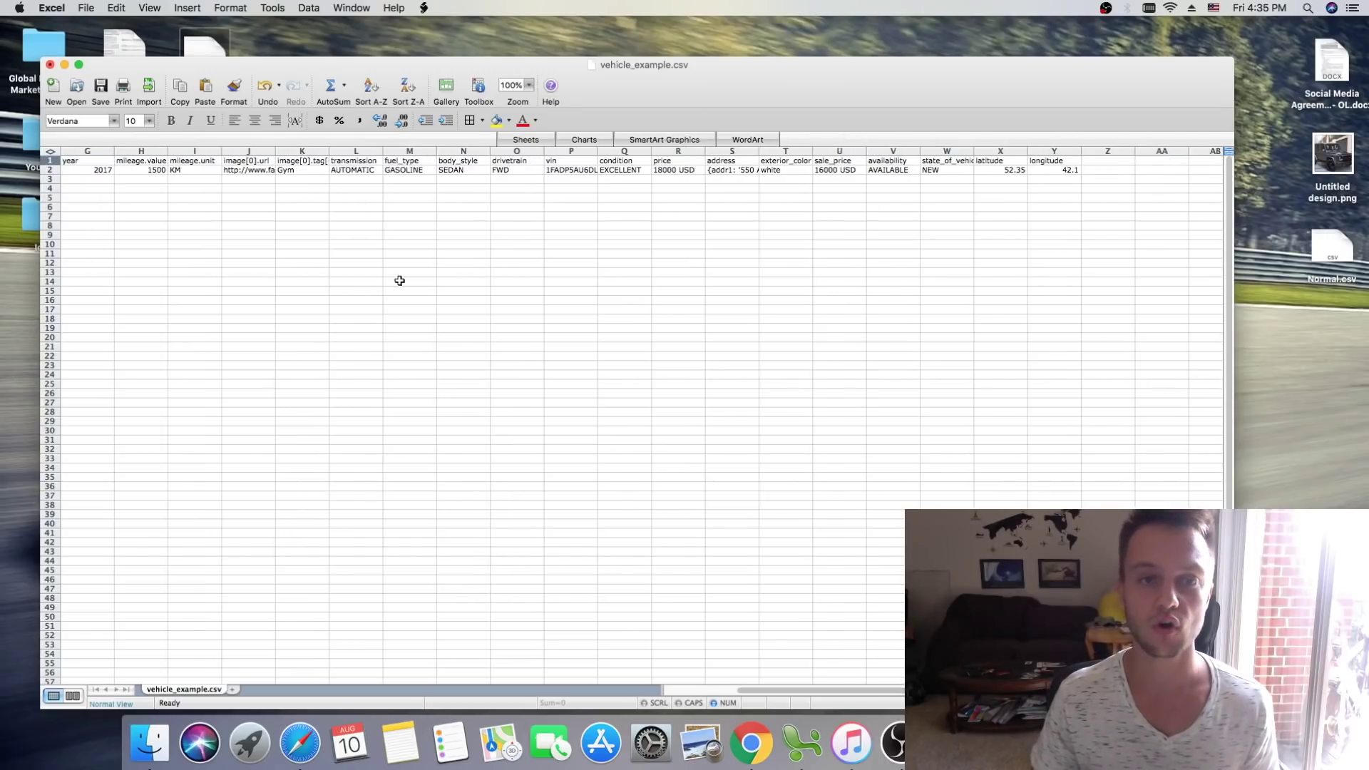
left_click_drag(865, 695, 697, 676)
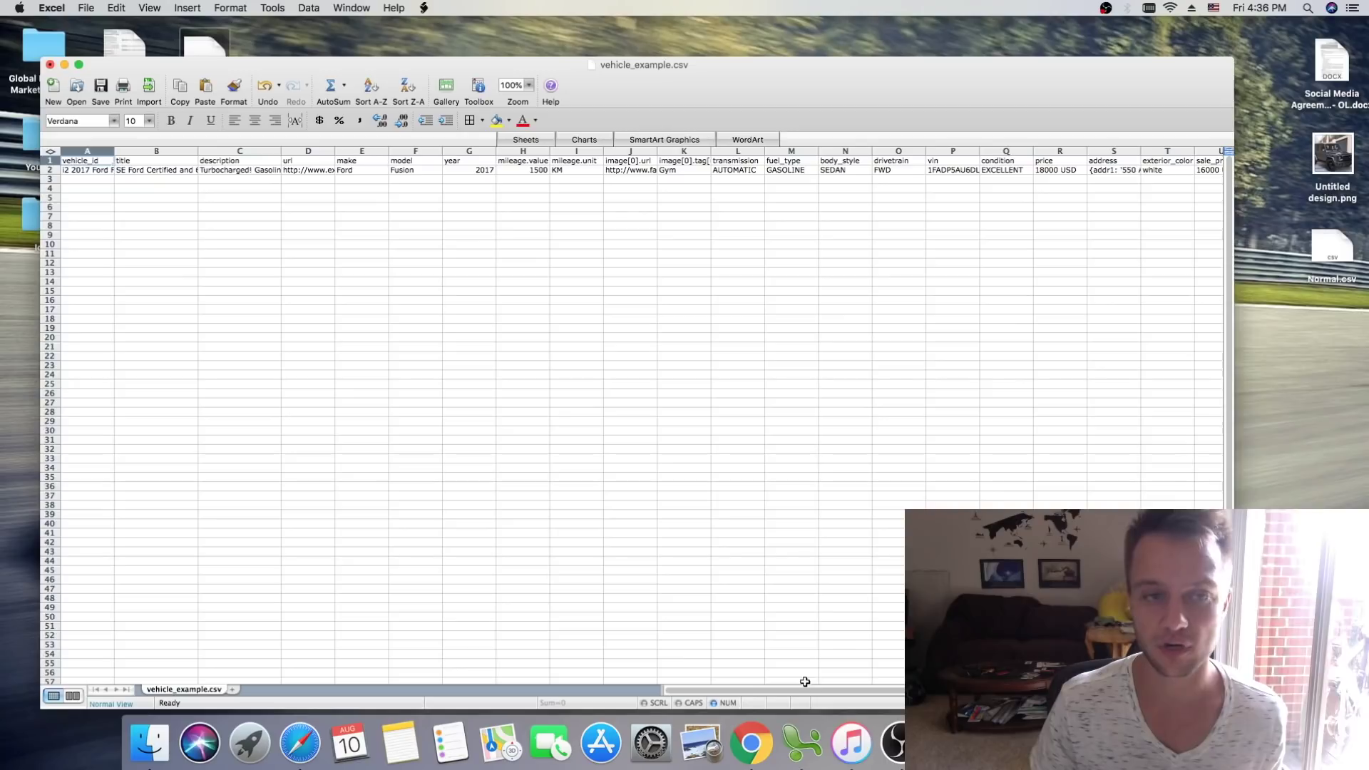
left_click_drag(804, 690, 900, 689)
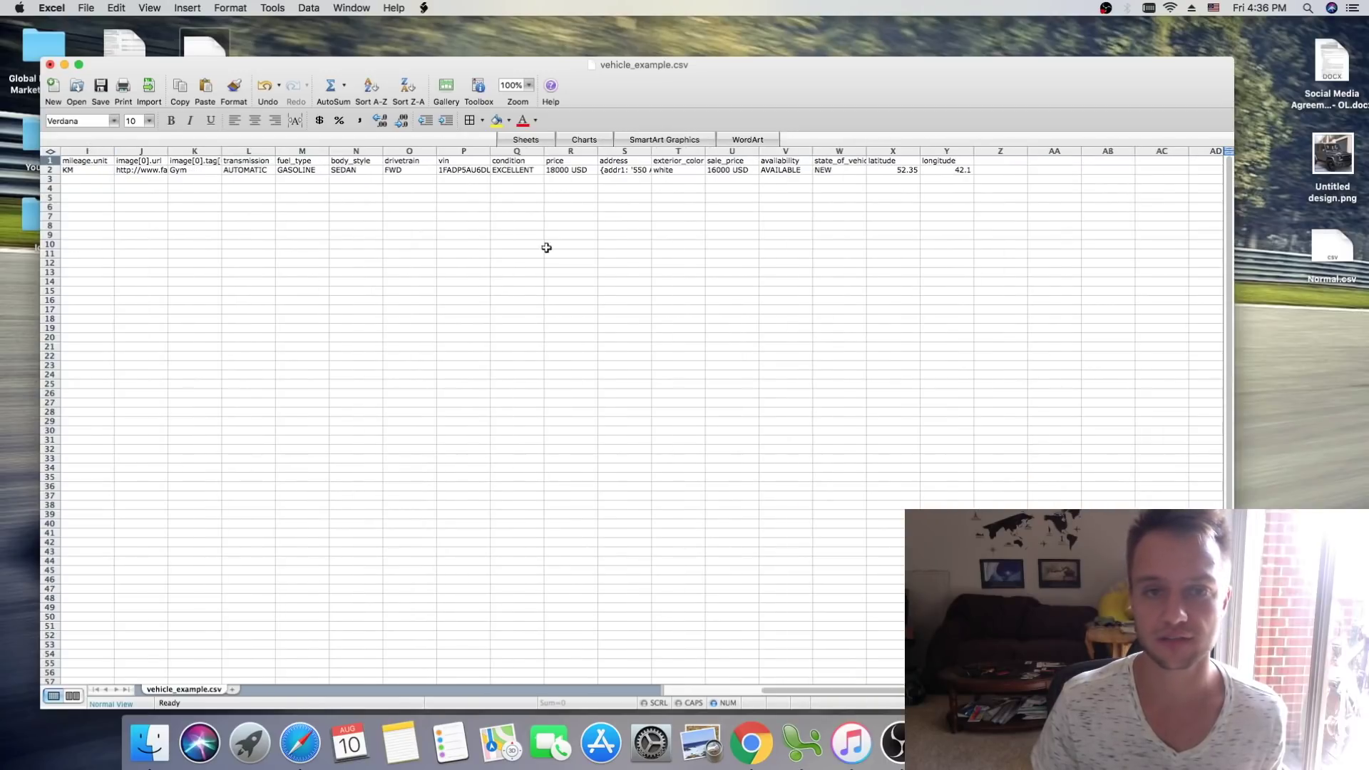
Step: Clear the address-through-longitude cells and the transmission-to-condition values
left_click_drag(615, 163, 956, 195)
key("Delete")
left_click(738, 263)
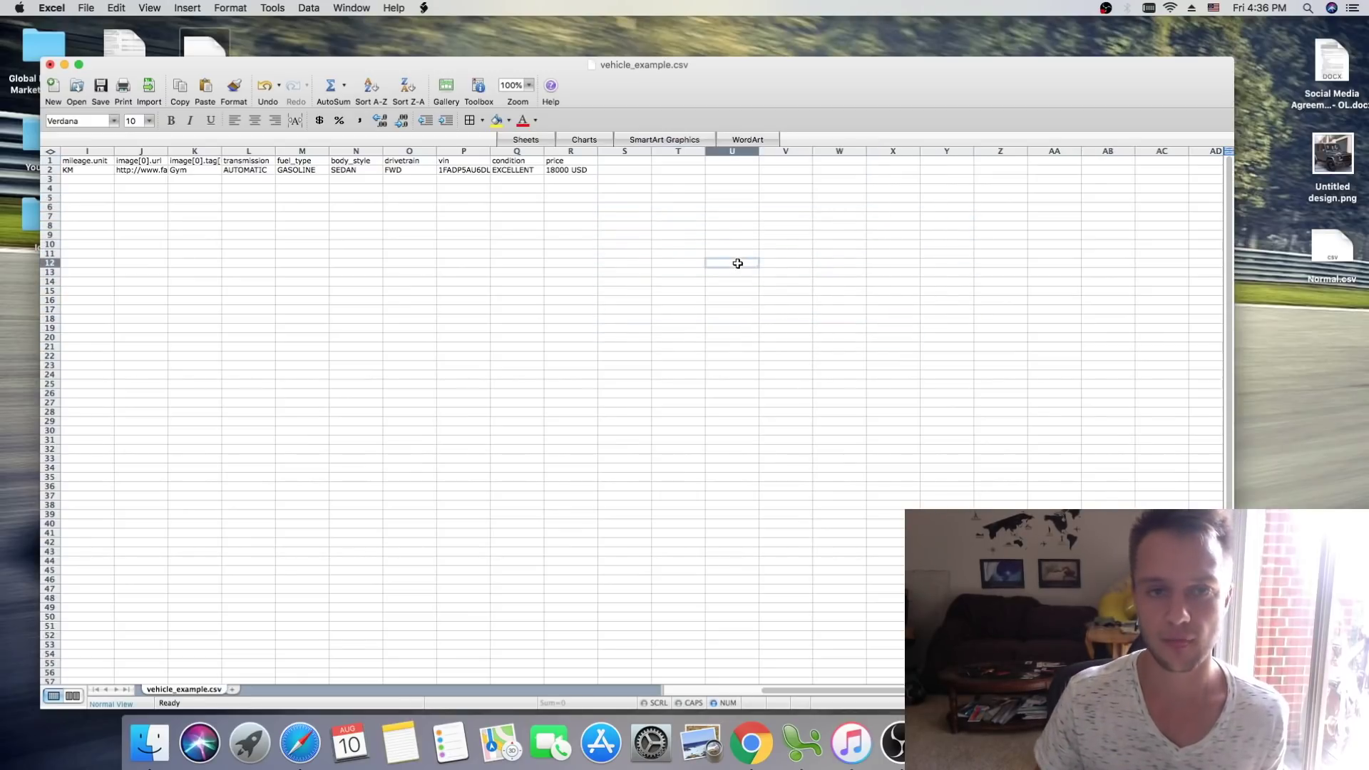
scroll(902, 673, "left", 5)
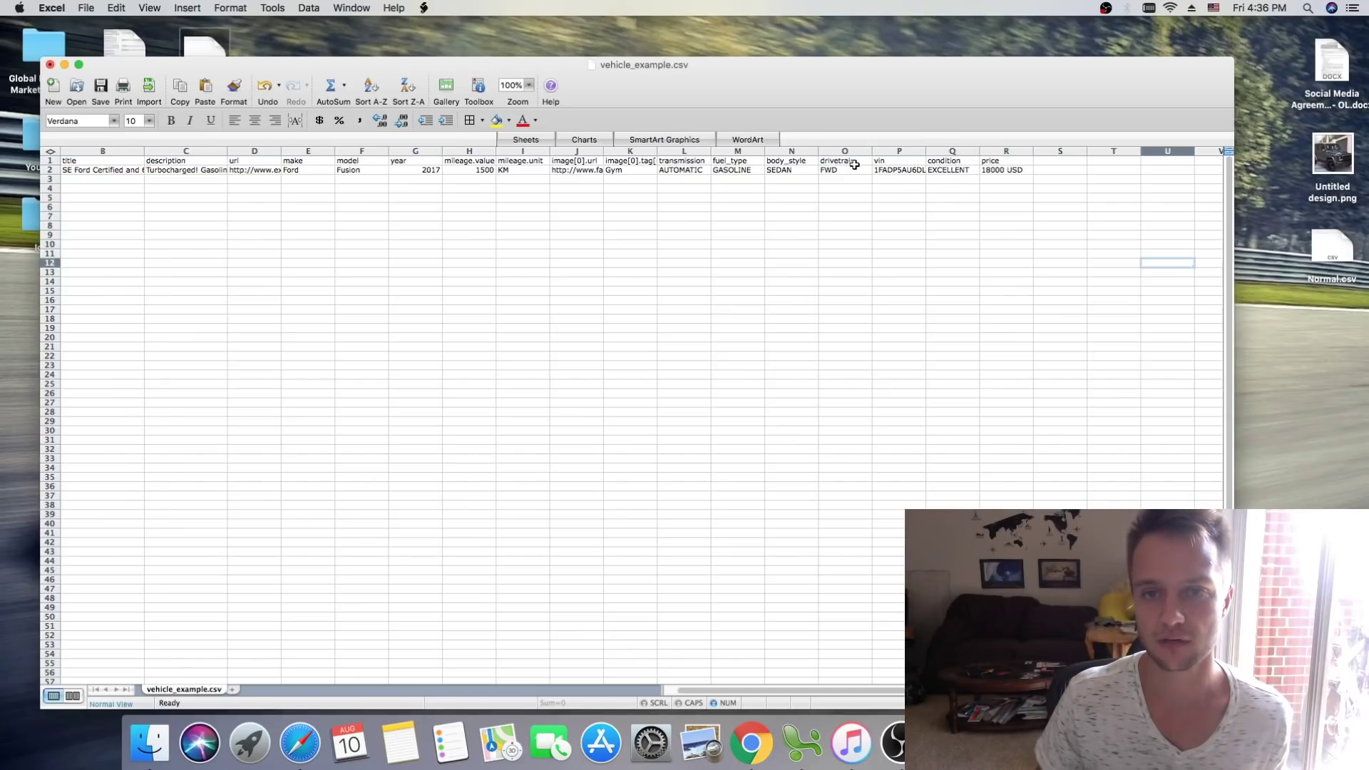
left_click_drag(953, 187, 703, 172)
key("Delete")
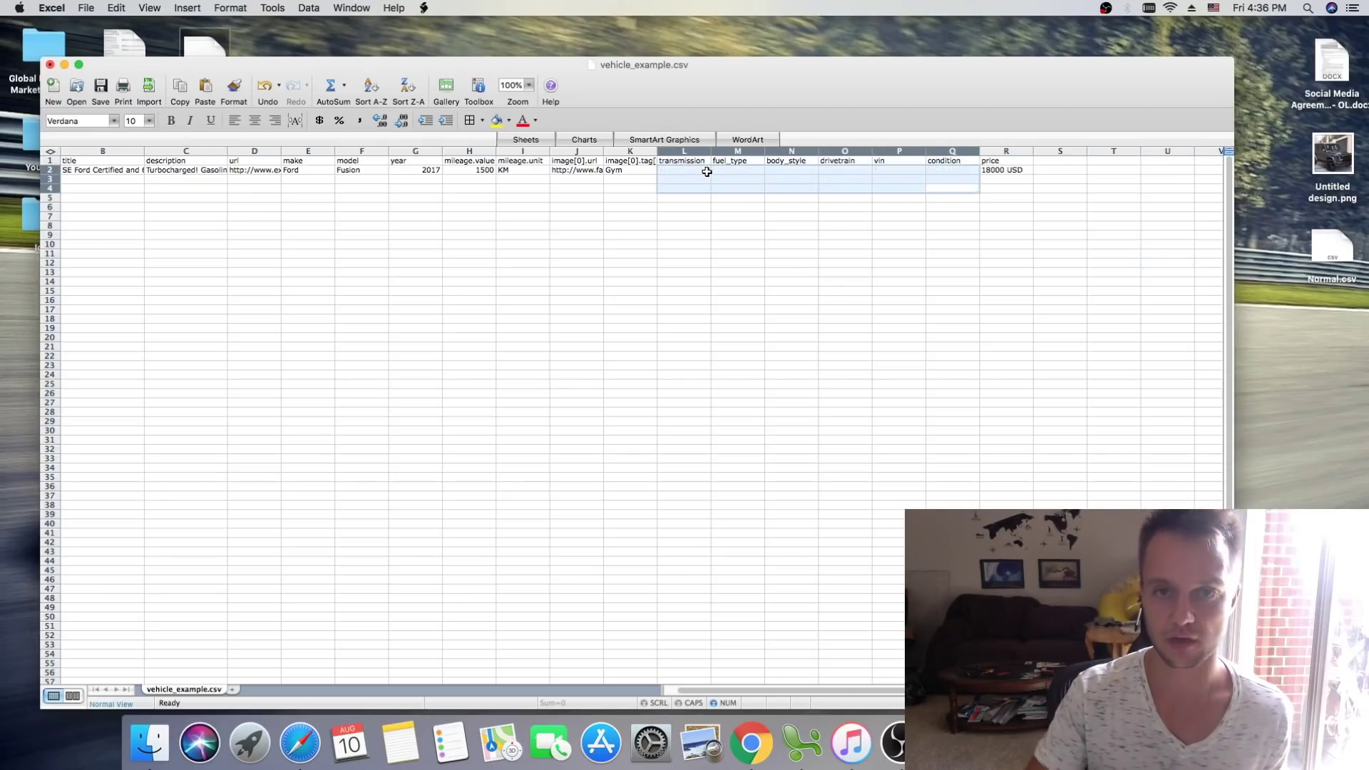
left_click(1027, 233)
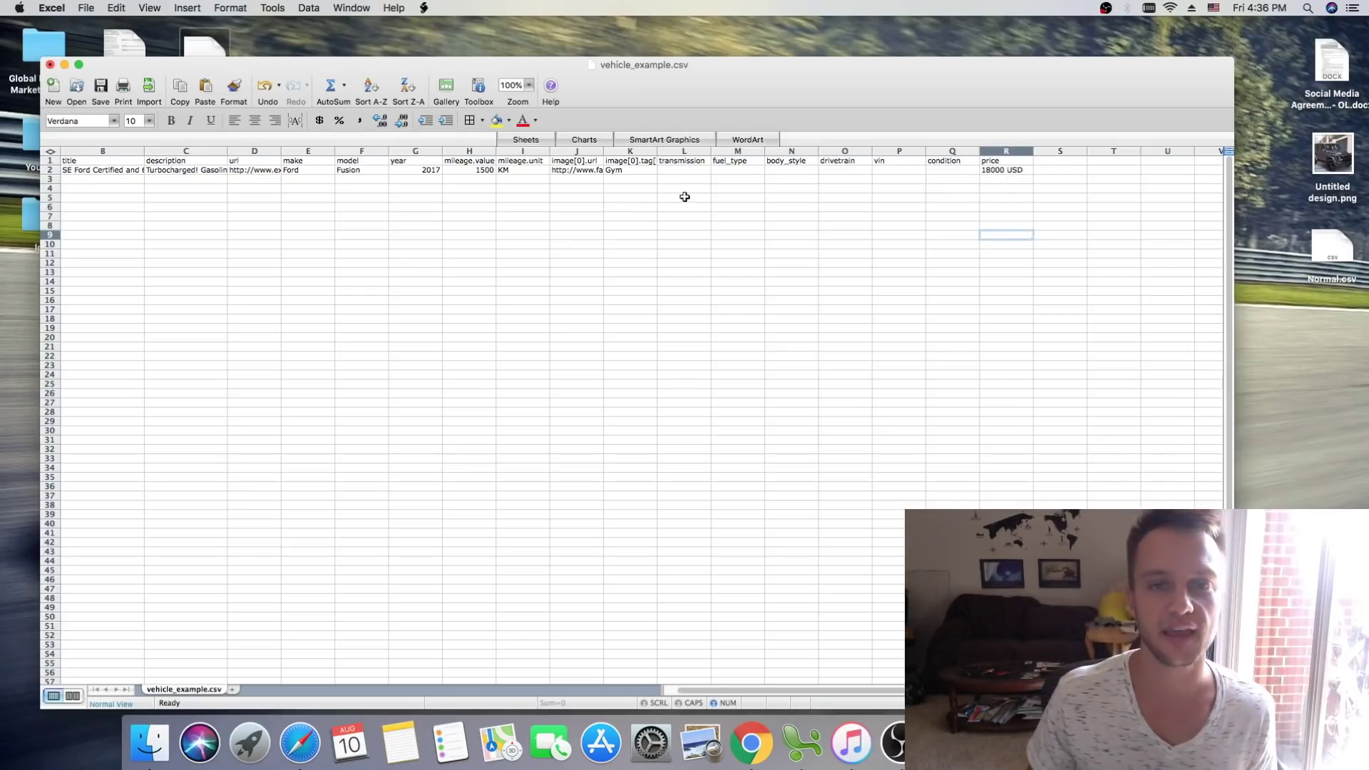
Step: Widen columns J, K and D, then close vehicle_example.csv without saving
left_click_drag(604, 151, 667, 149)
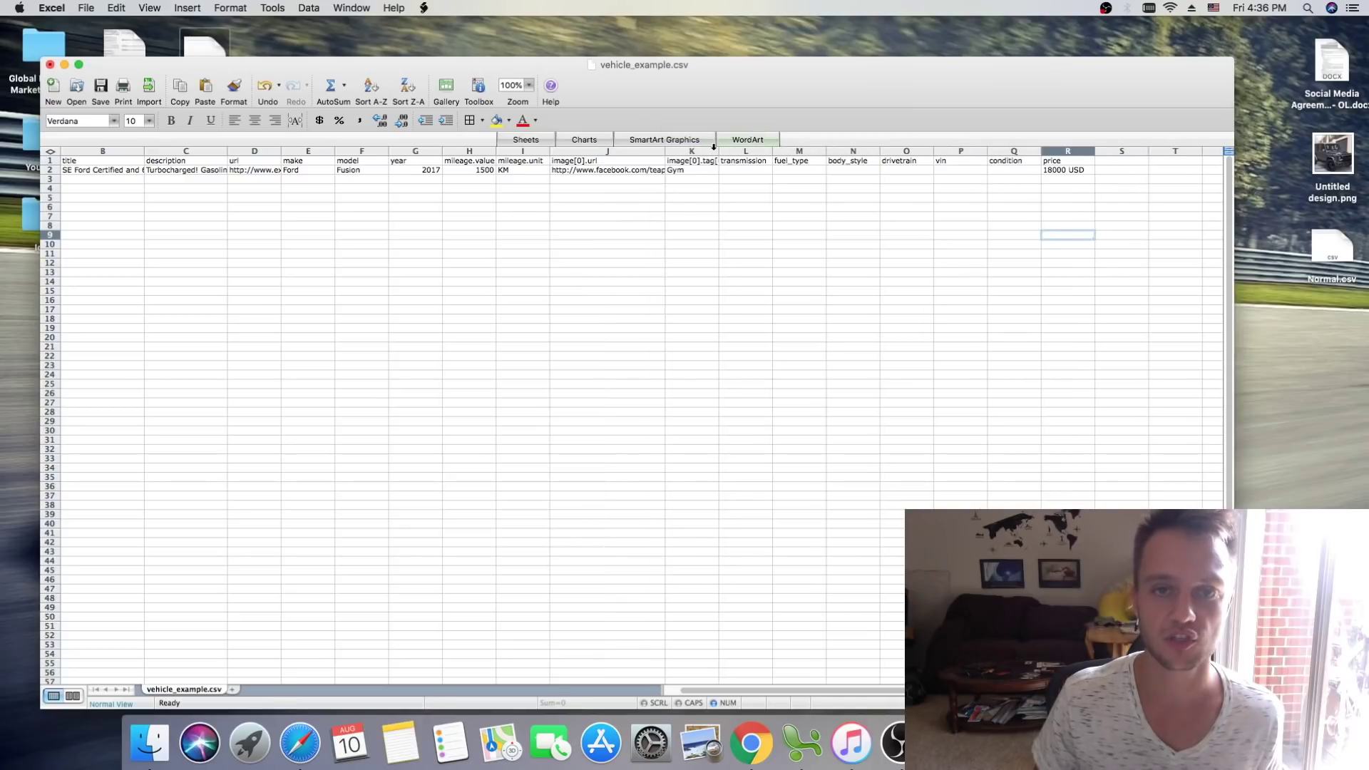
left_click_drag(718, 150, 740, 149)
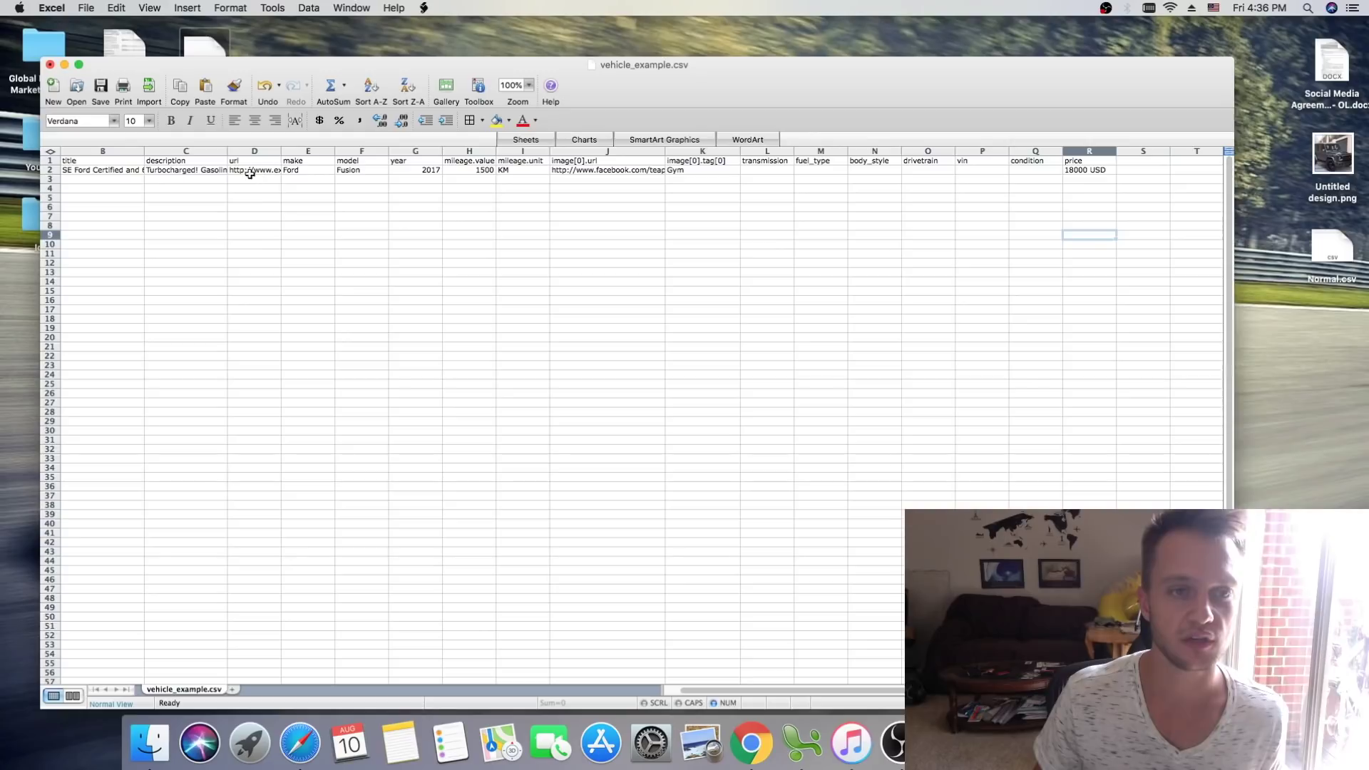
left_click_drag(280, 151, 326, 150)
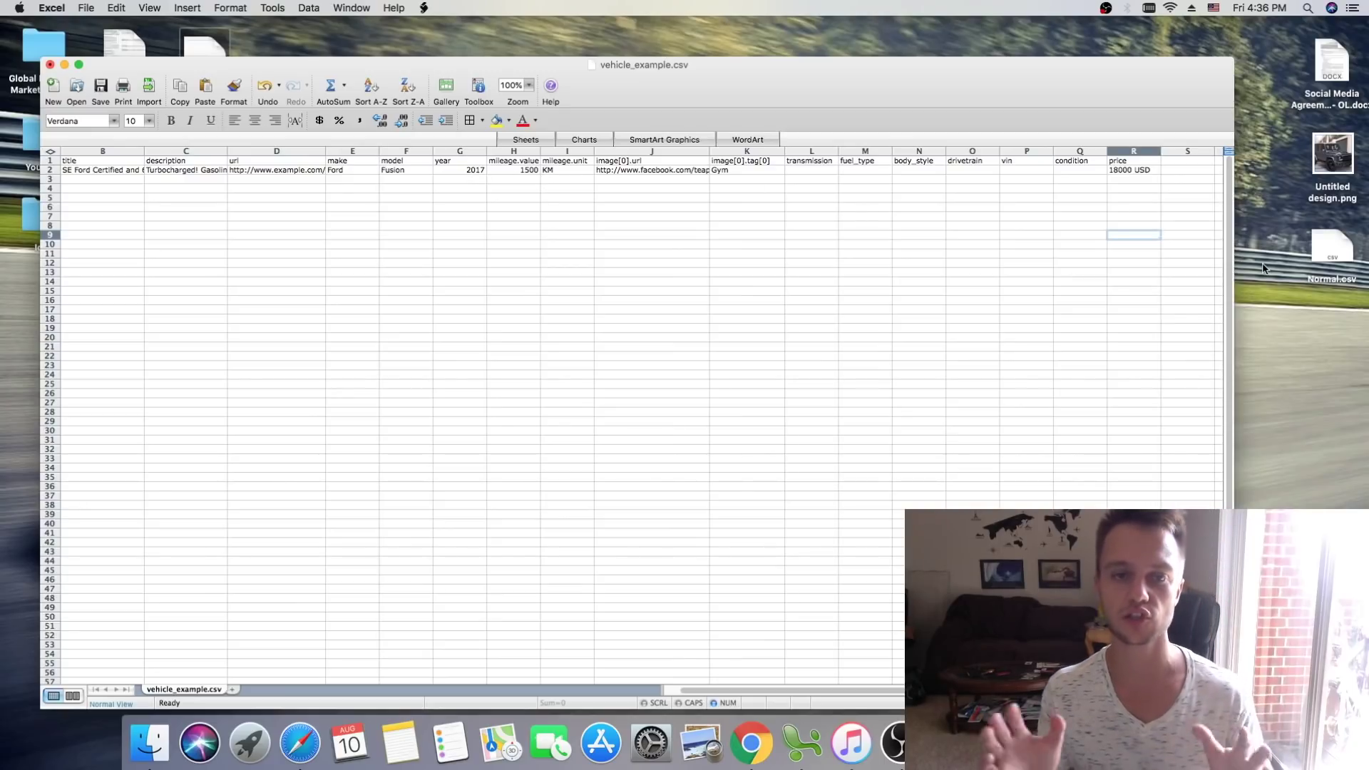
left_click(50, 65)
left_click(585, 197)
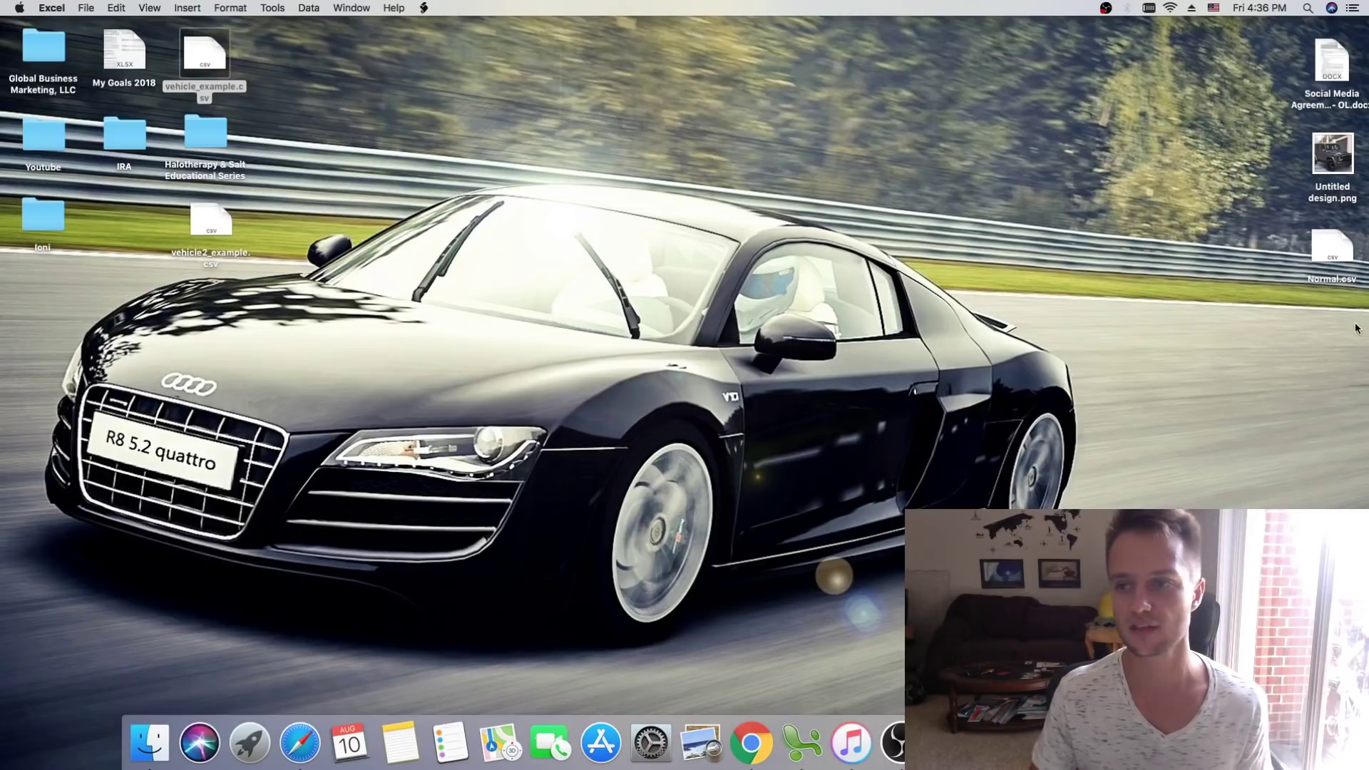
Step: Bring up the already-open Normal.csv with its Mercedes W463 row, declining to reopen it
double_click(1326, 235)
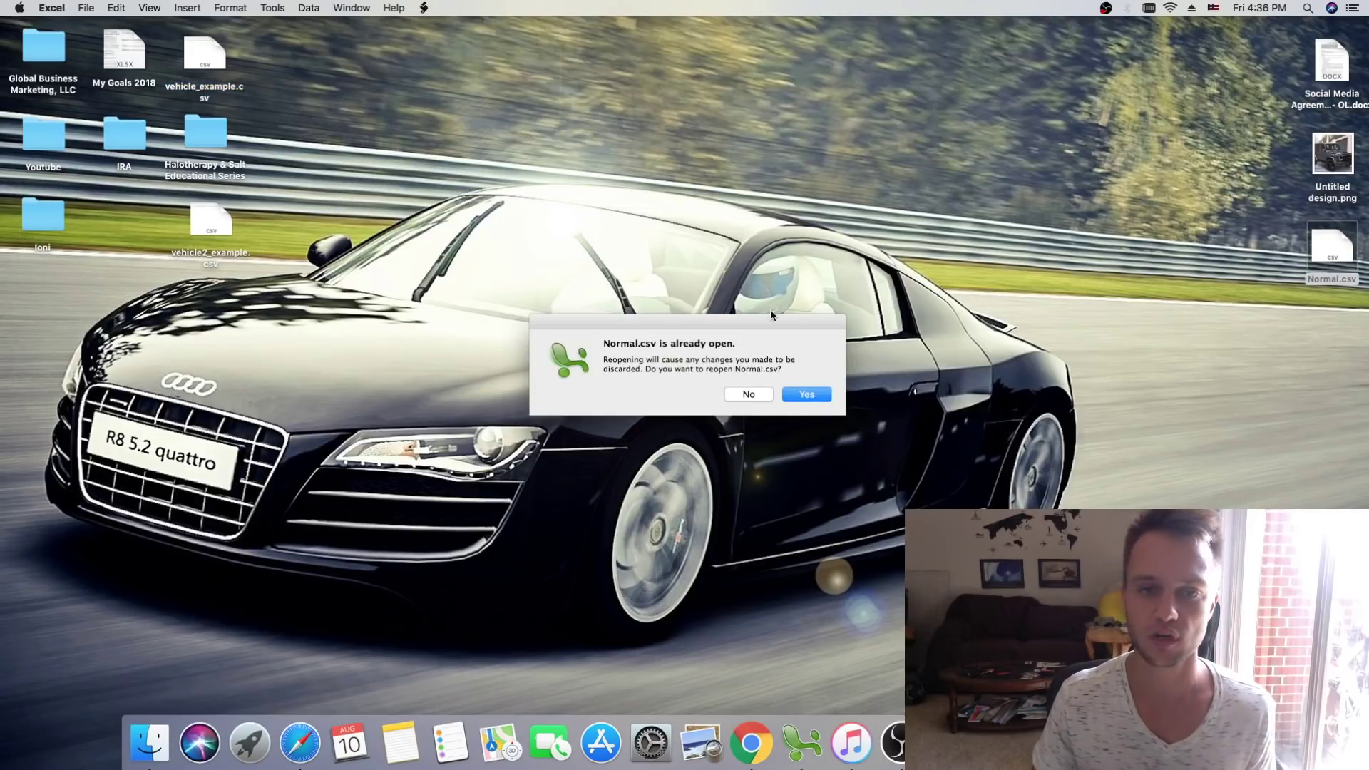
left_click(749, 395)
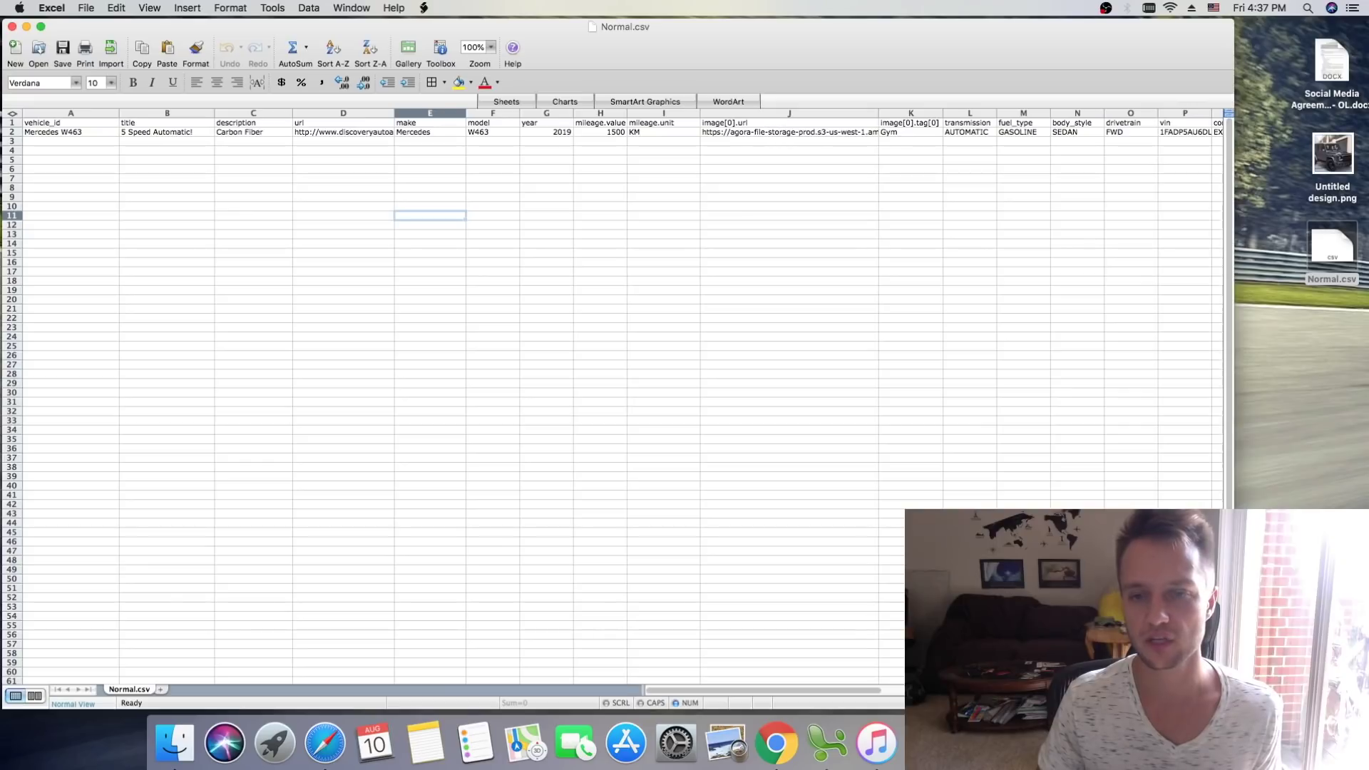
scroll(858, 692, "right", 5)
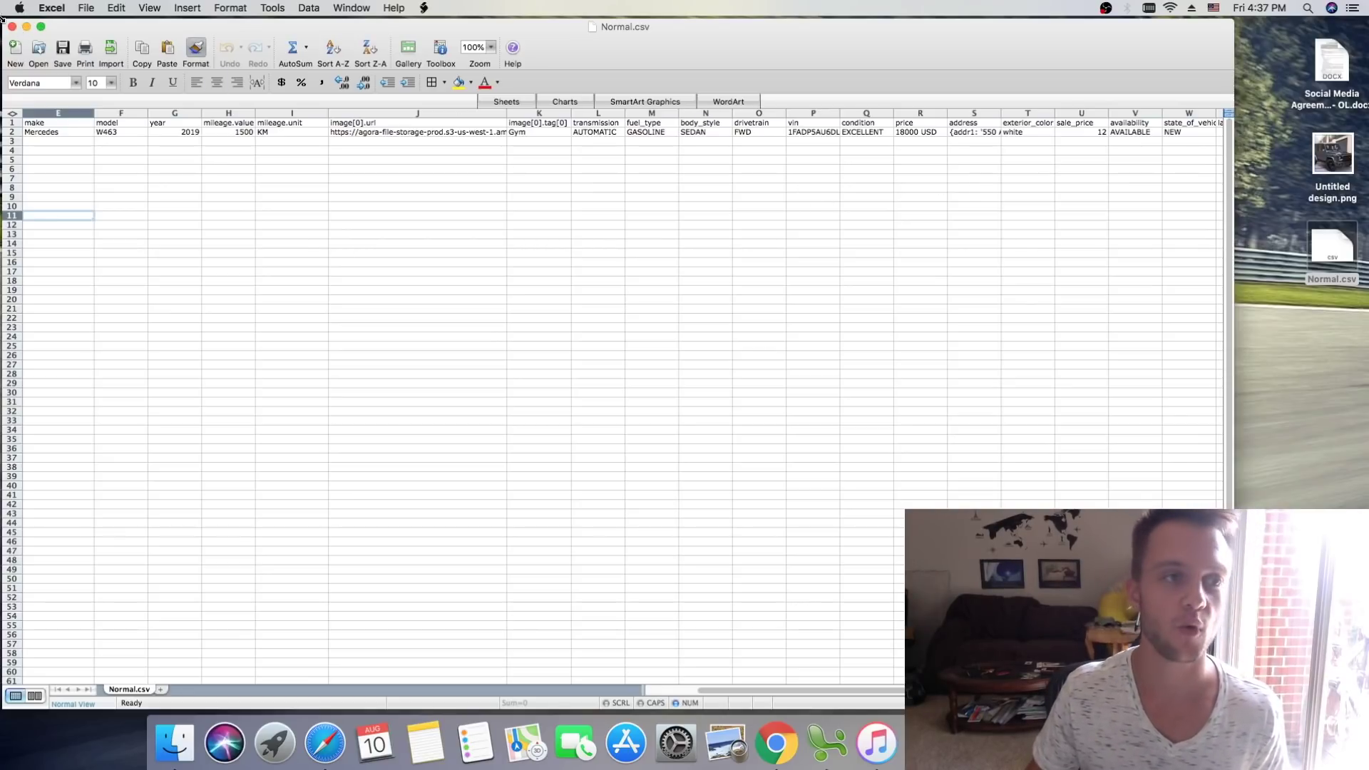
left_click(27, 27)
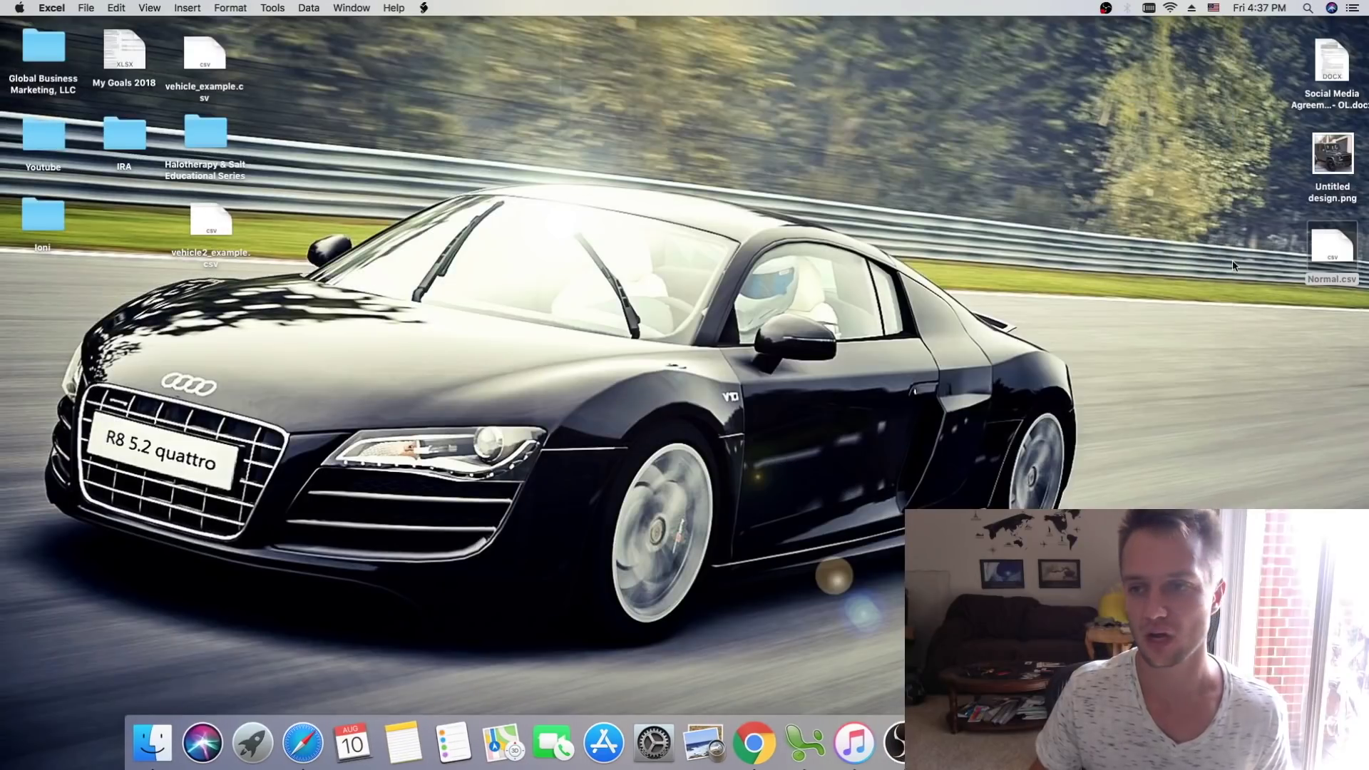
double_click(1346, 244)
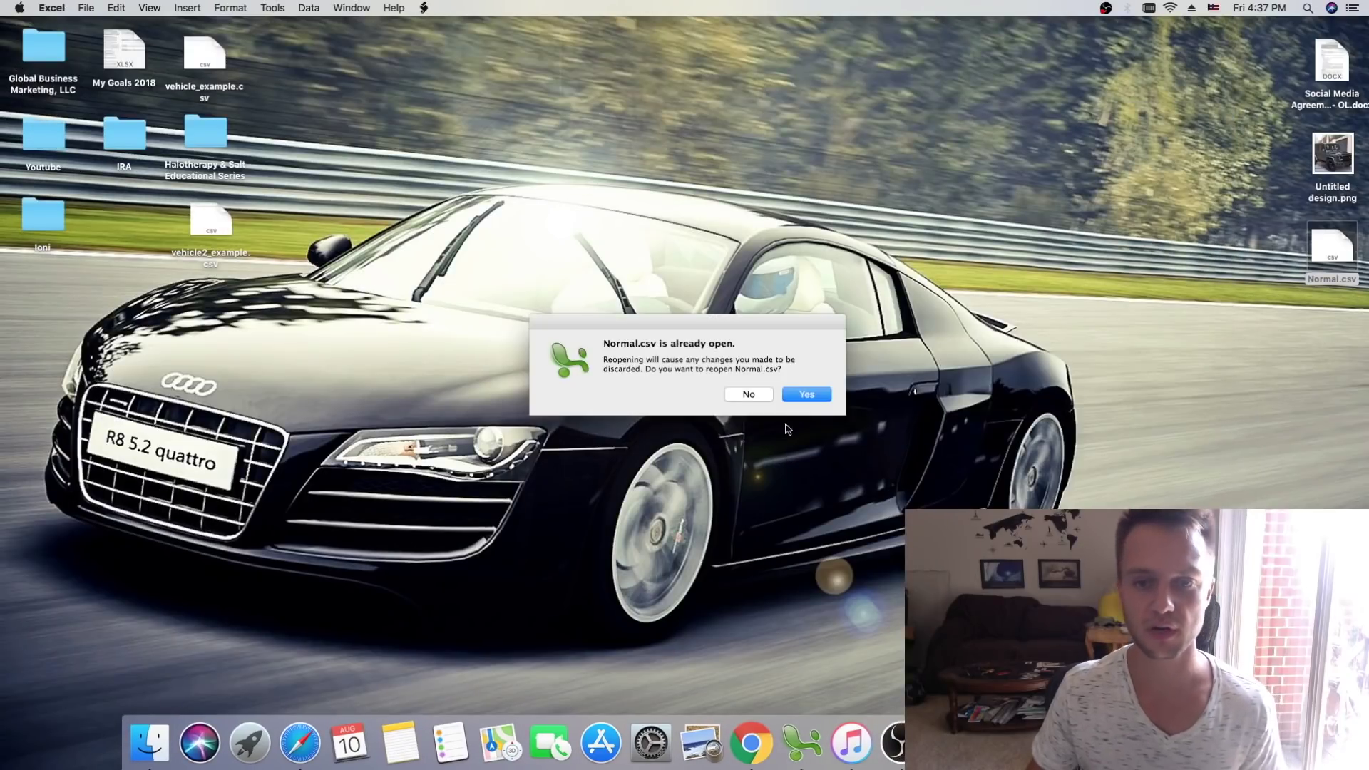
key("Return")
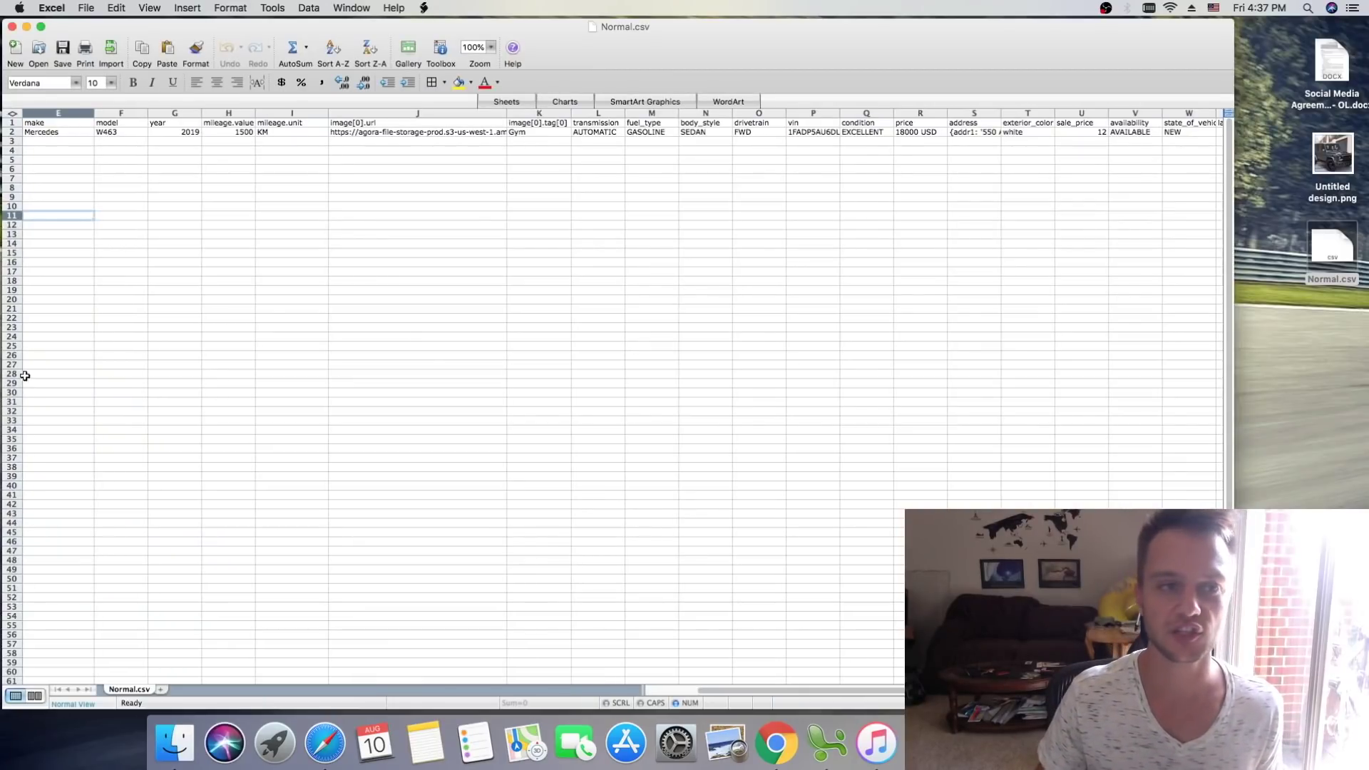
left_click(220, 357)
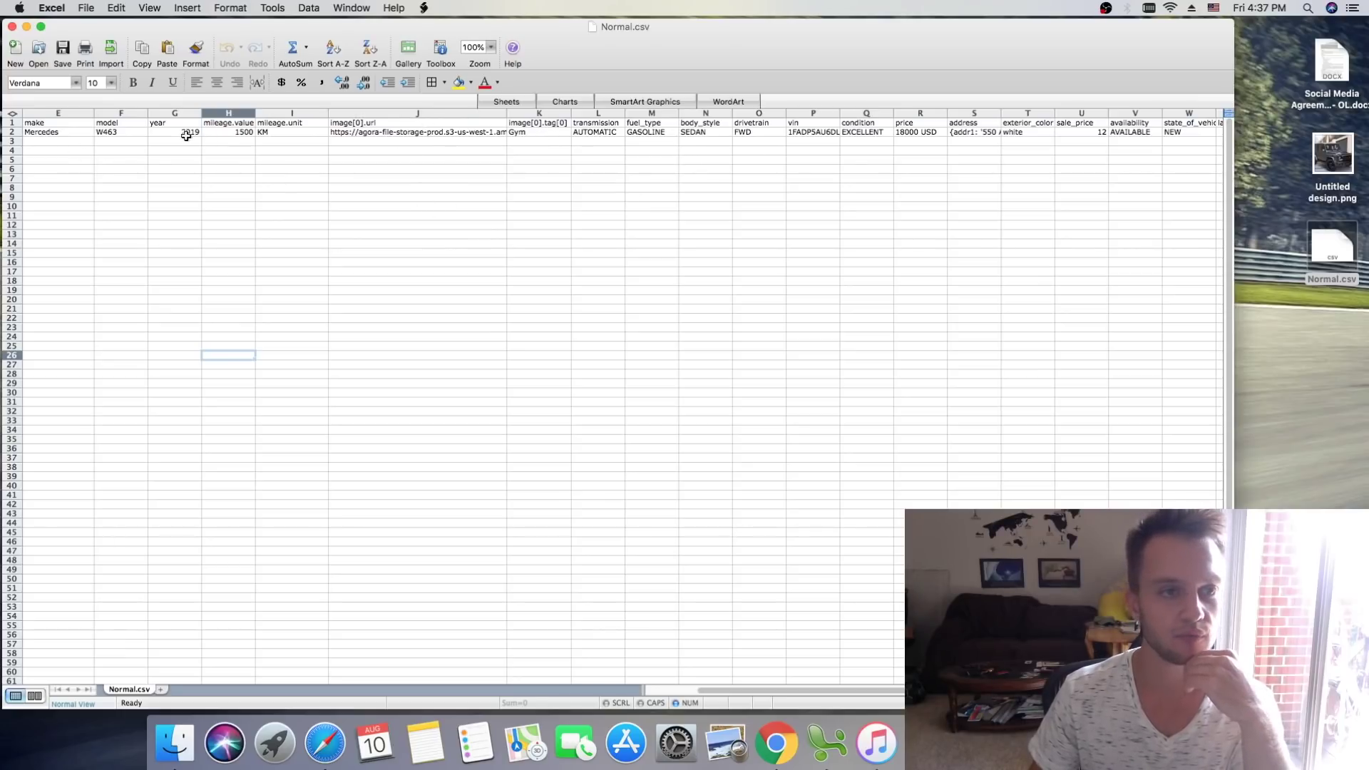
left_click_drag(797, 689, 733, 692)
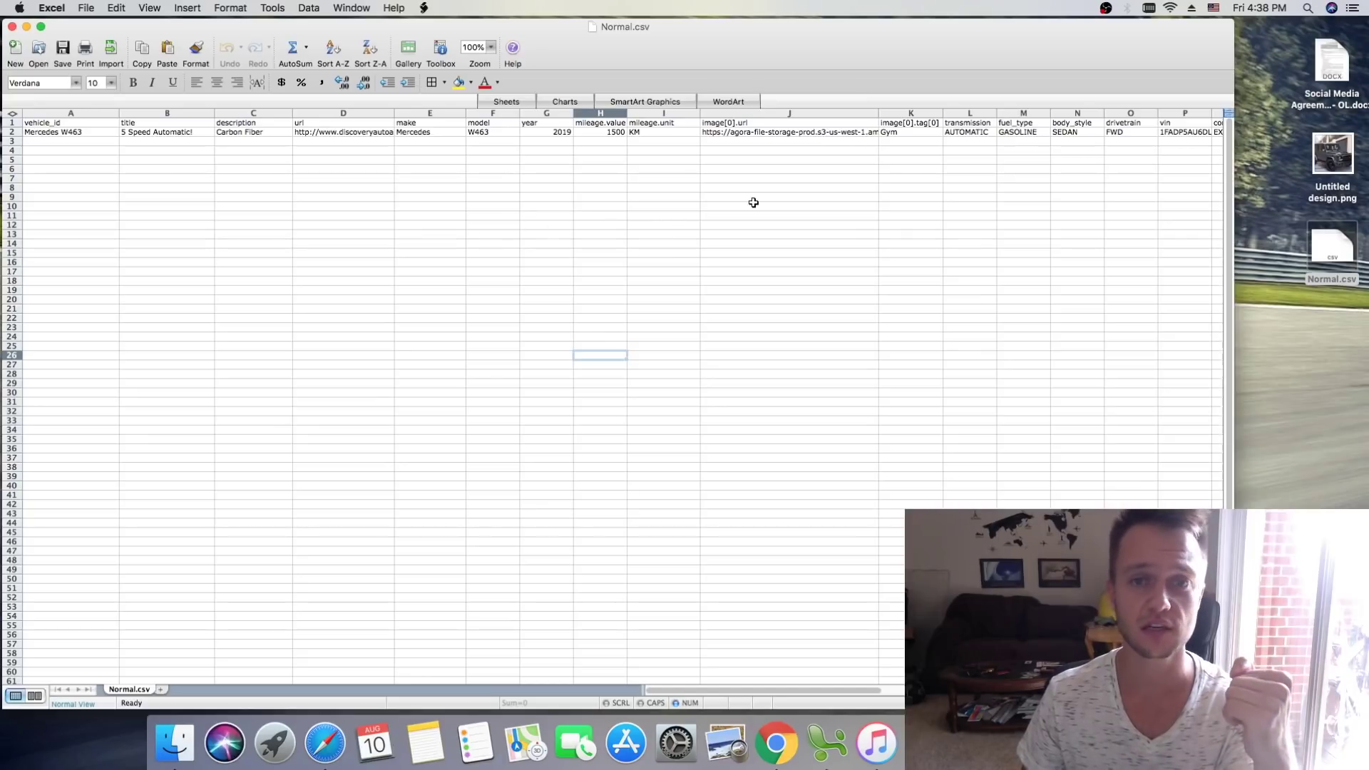
left_click(782, 152)
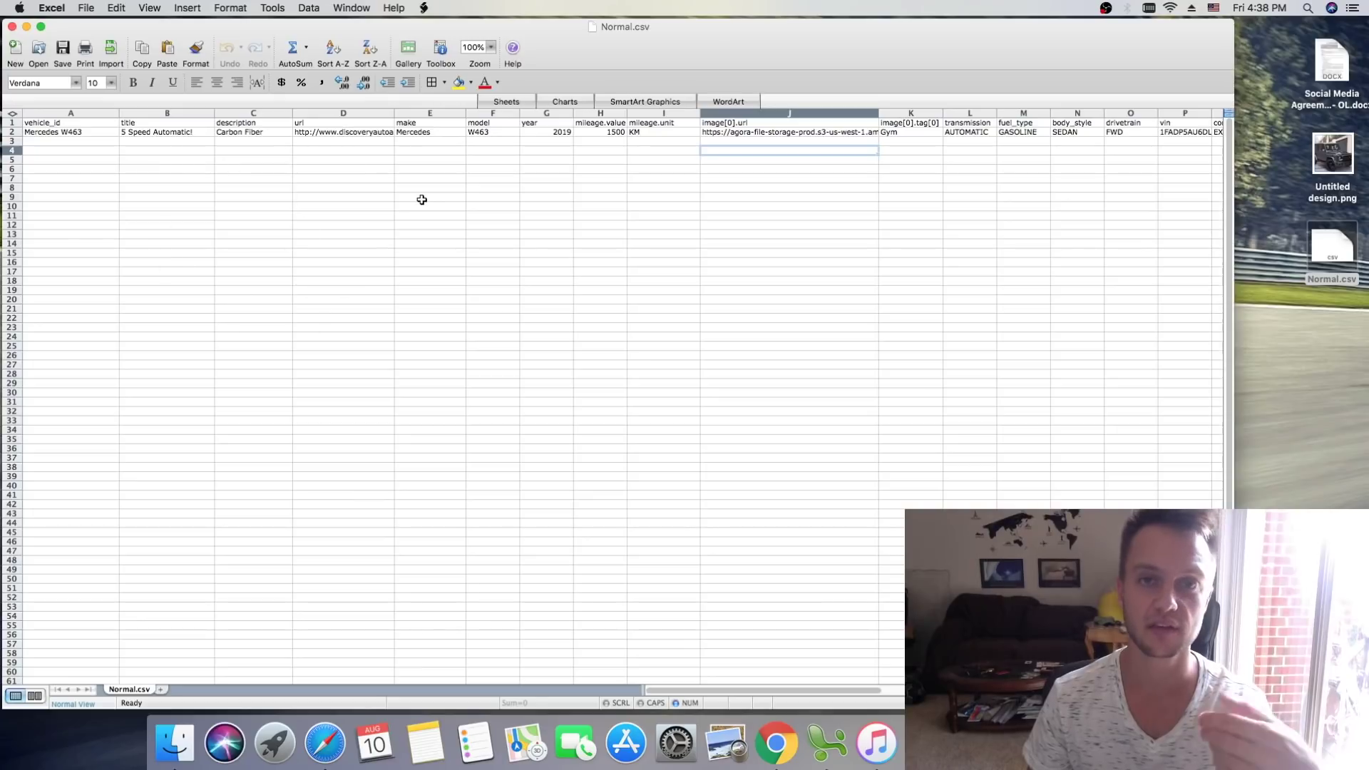
Step: Back on the Facebook catalog page, choose a one-time upload and drop in Normal.csv
left_click(25, 28)
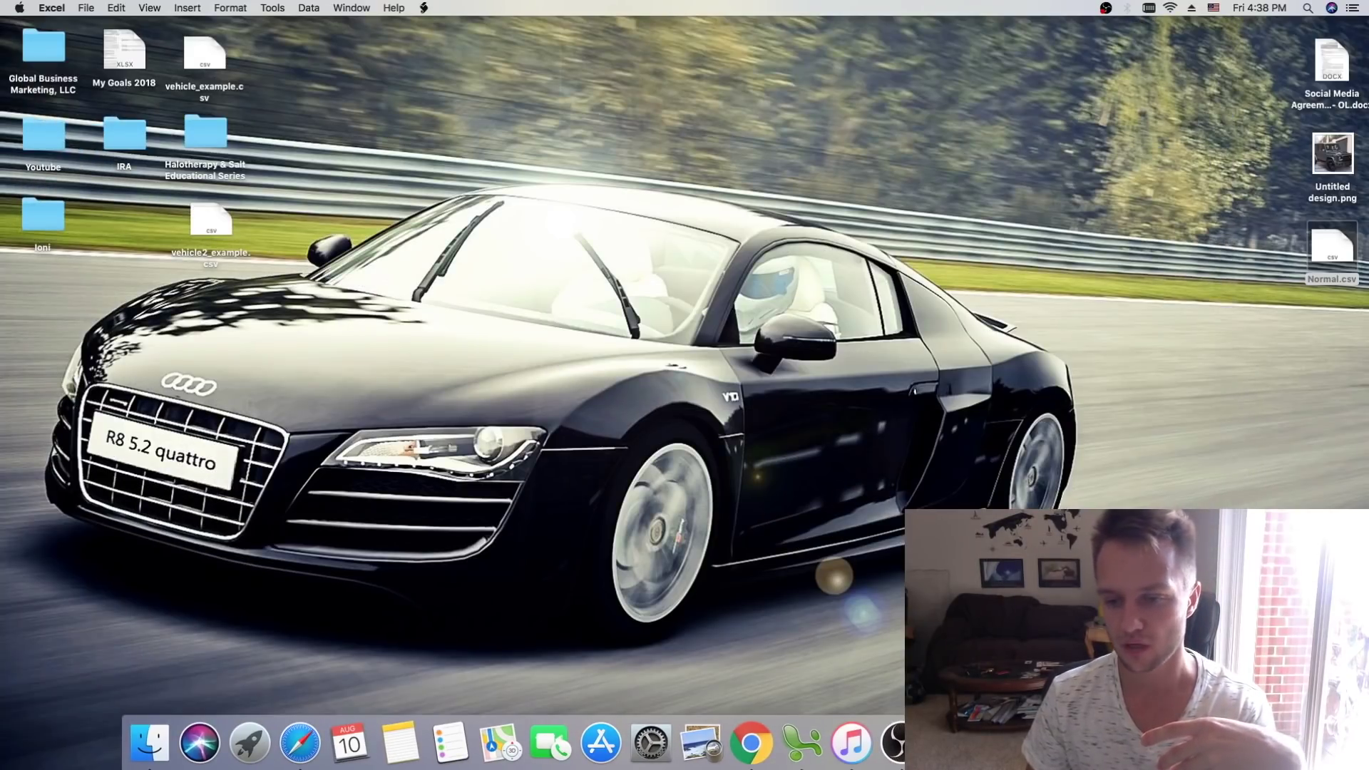
left_click(927, 741)
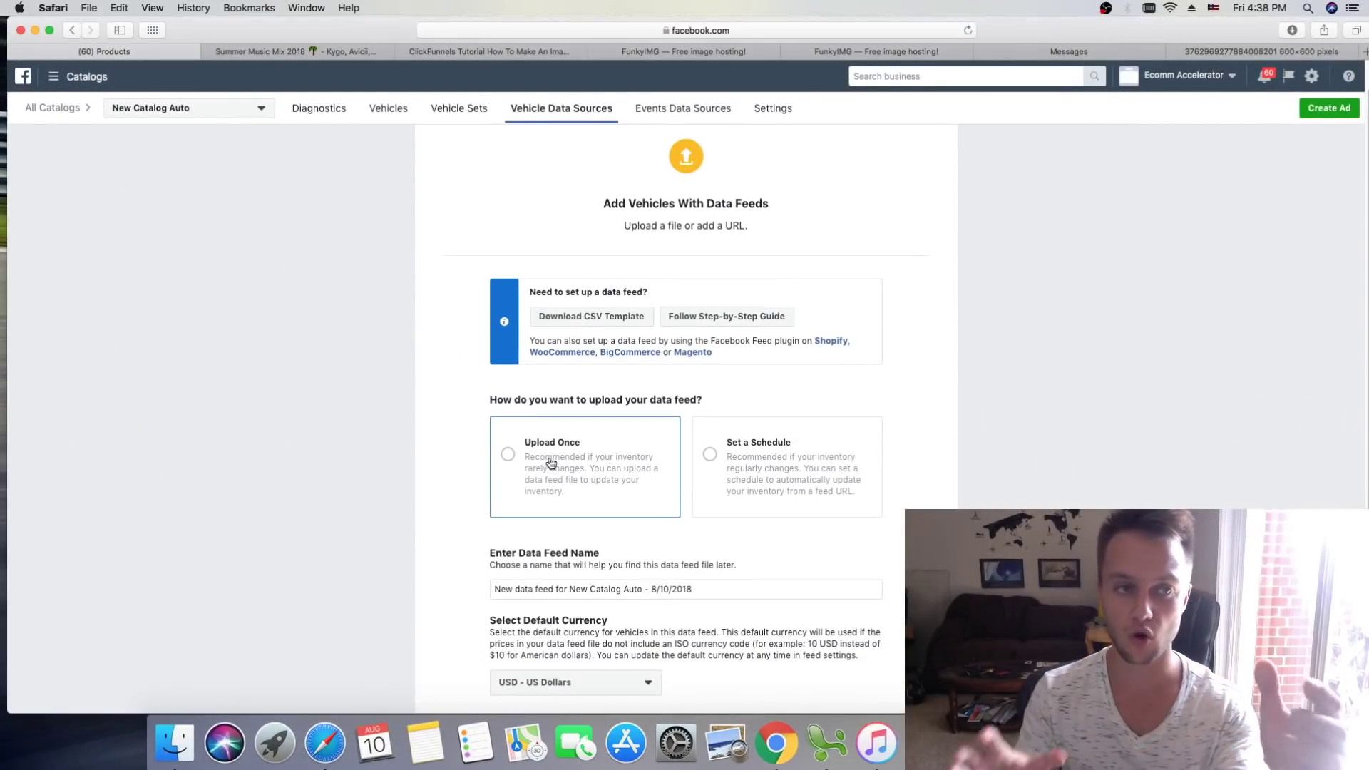
left_click(534, 473)
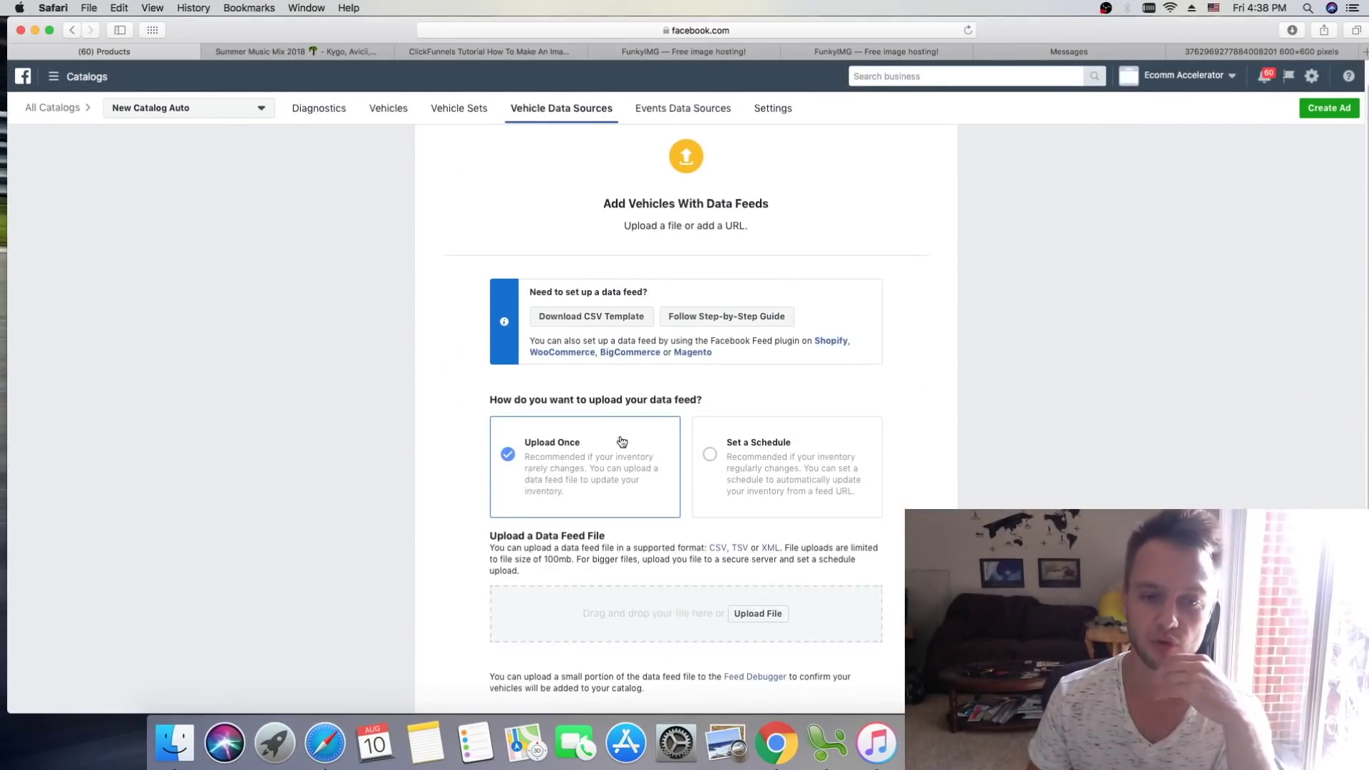
scroll(895, 422, "down", 3)
left_click_drag(1239, 35, 938, 4)
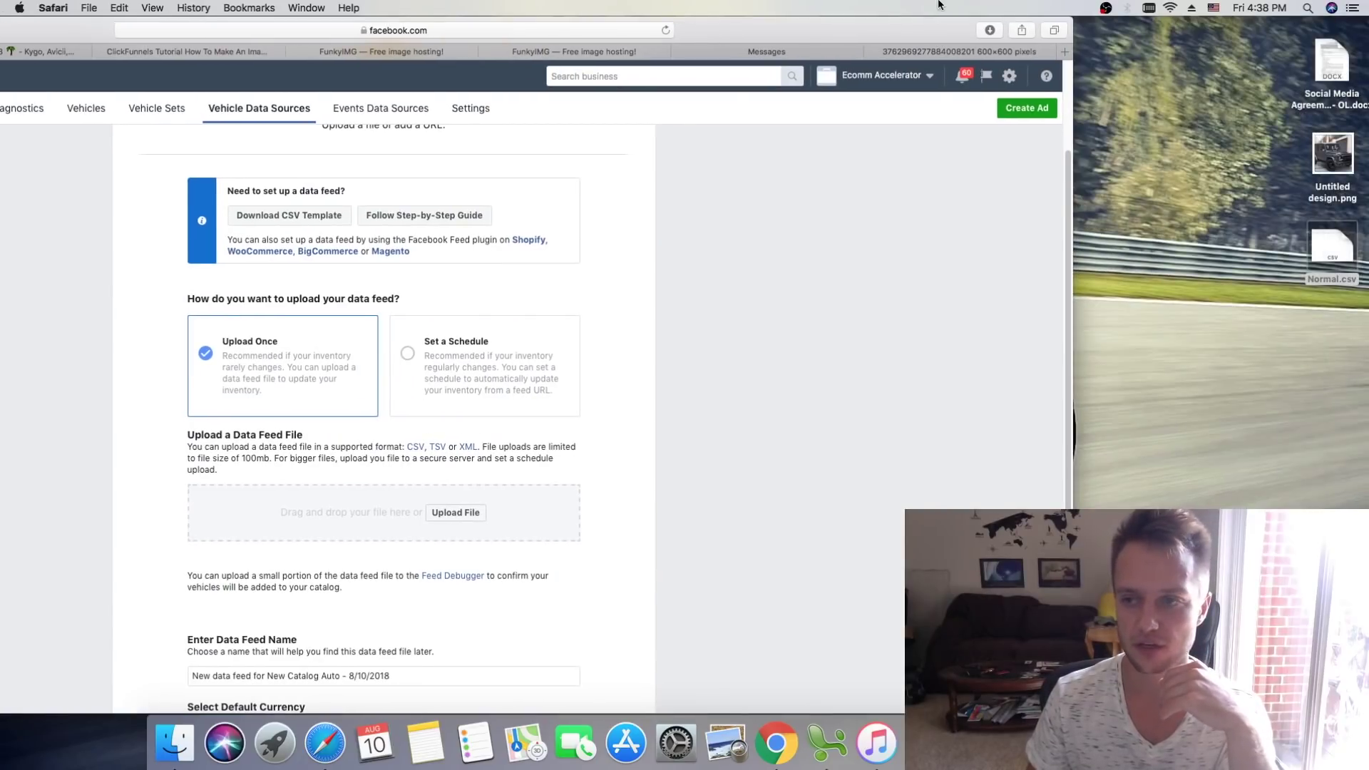
left_click_drag(1122, 321, 456, 511)
left_click_drag(776, 19, 1032, 19)
scroll(717, 452, "down", 1)
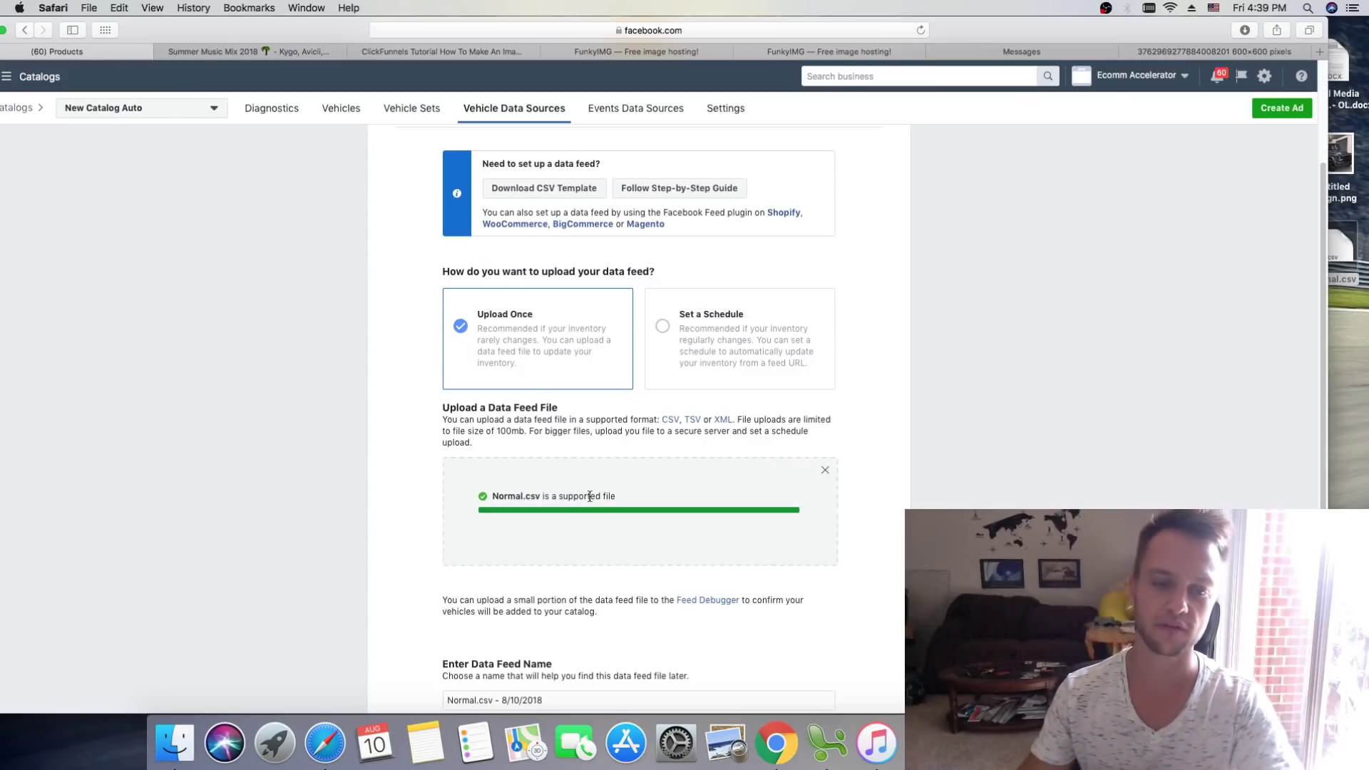
scroll(604, 486, "down", 5)
scroll(642, 414, "down", 2)
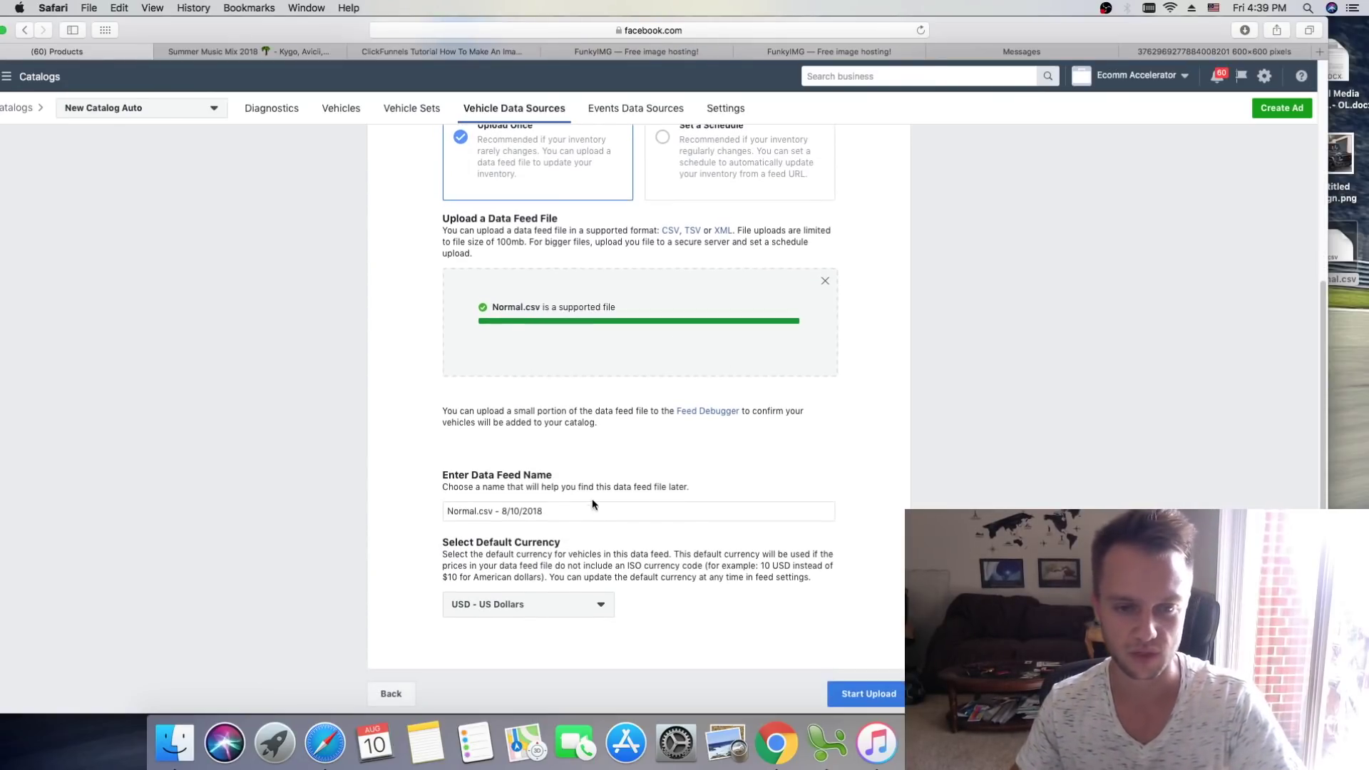
Step: Rename the data feed to 'Normal.csv - Auto' and start the upload
left_click_drag(547, 508, 502, 509)
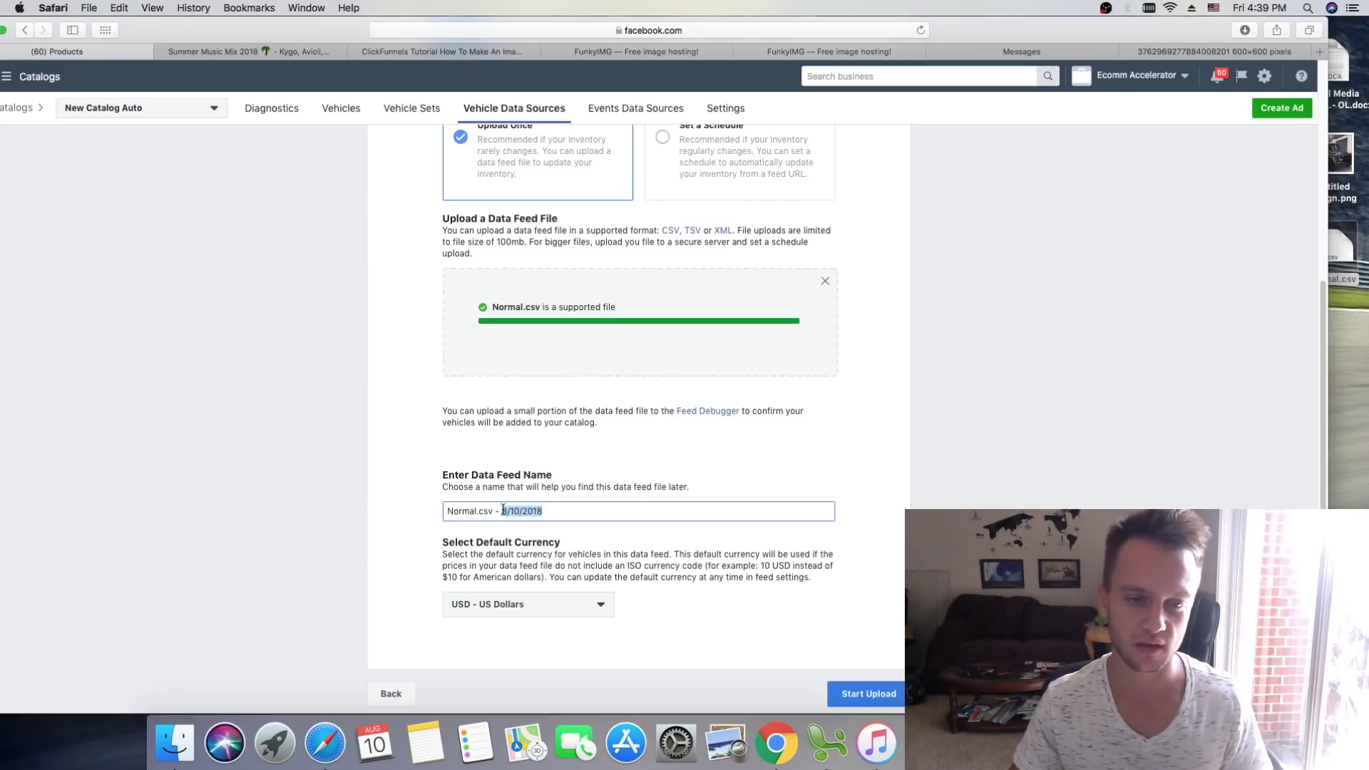
key("BackSpace")
type("Auto")
left_click(973, 438)
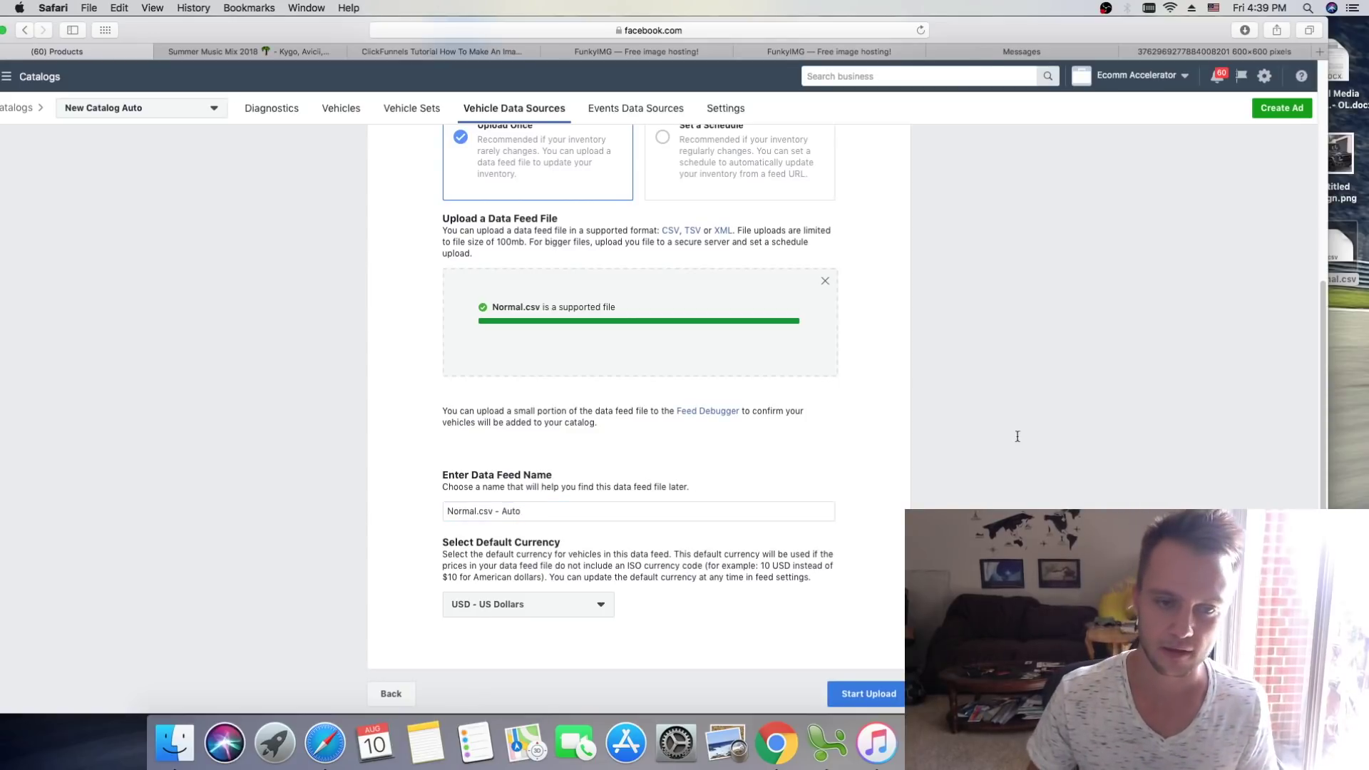
scroll(781, 438, "up", 1)
scroll(1002, 366, "down", 2)
scroll(1002, 367, "up", 2)
scroll(1002, 366, "down", 2)
left_click(886, 652)
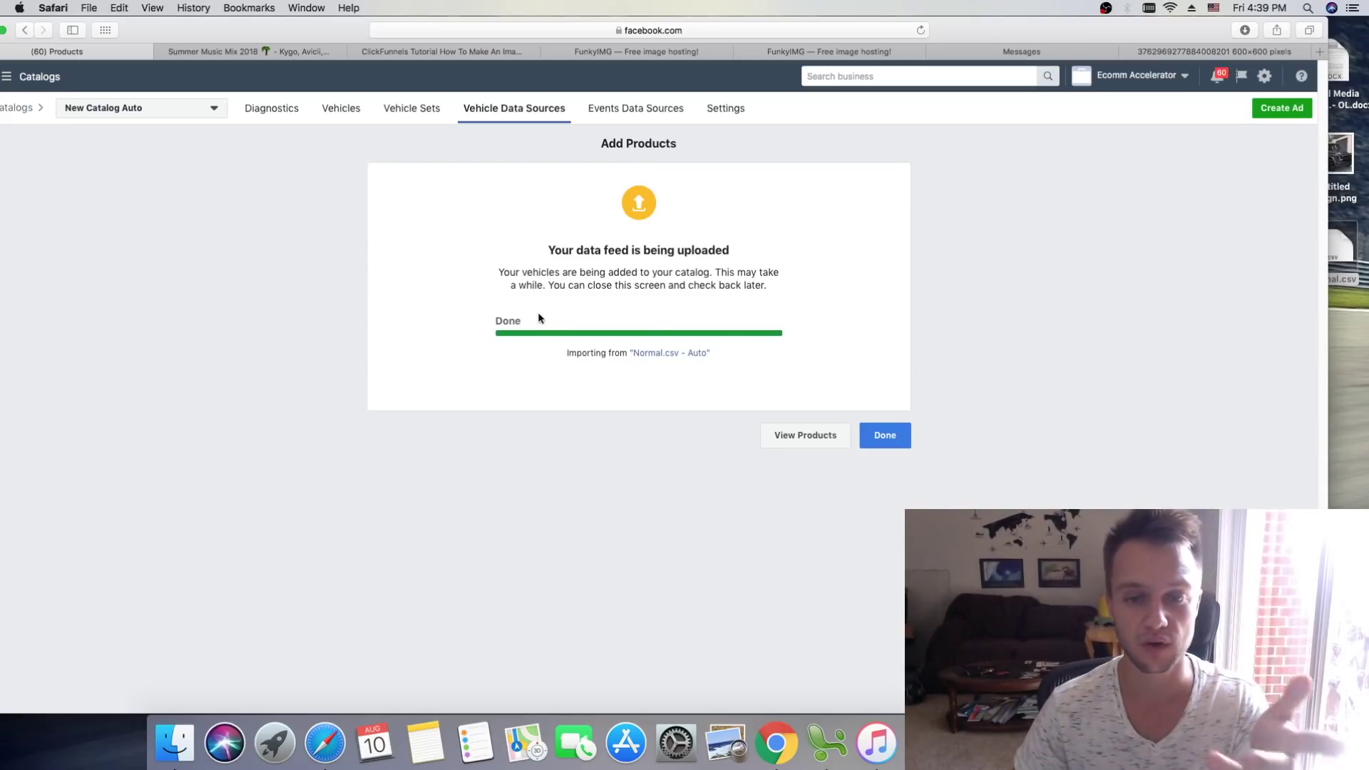
Step: Go to New Catalog Auto's Diagnostics page and review its three recommendations, including connecting event sources
left_click(886, 442)
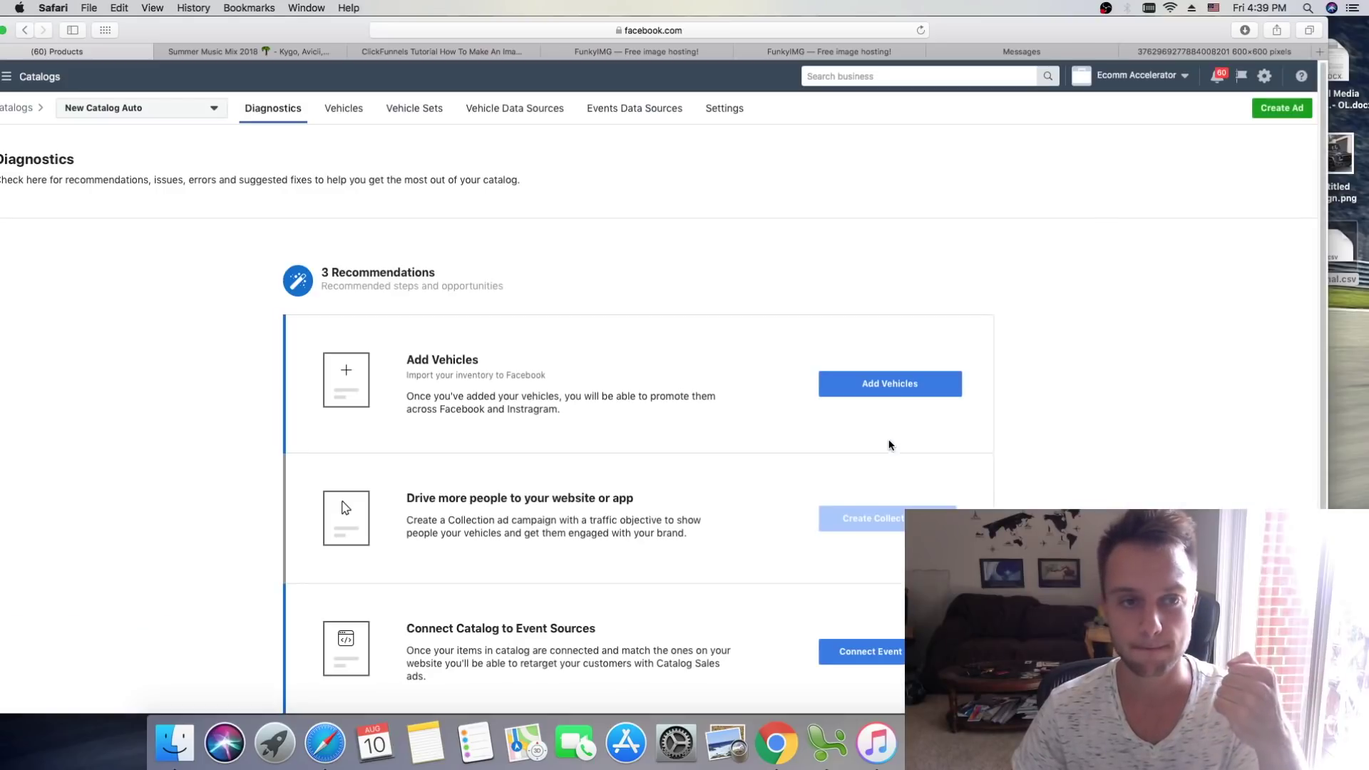
scroll(844, 251, "down", 3)
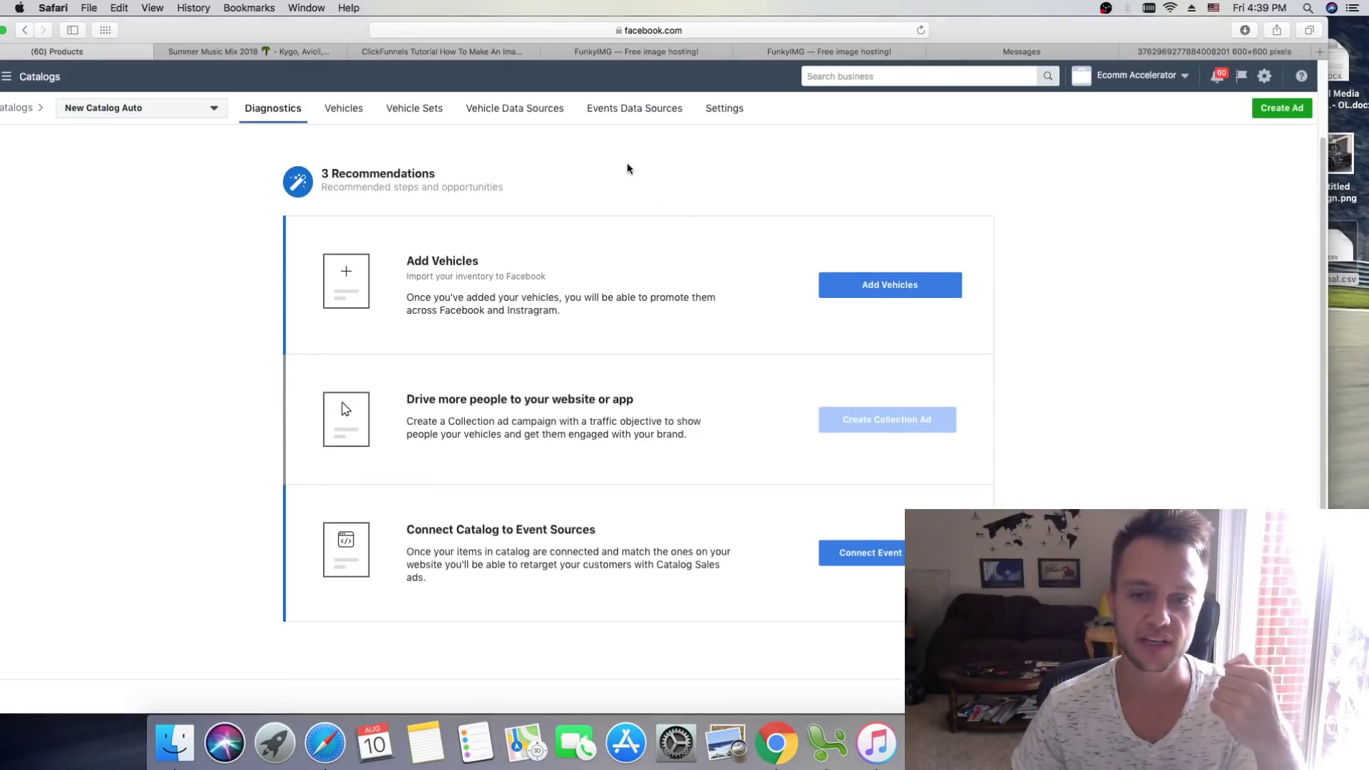
scroll(649, 212, "down", 2)
scroll(650, 214, "up", 5)
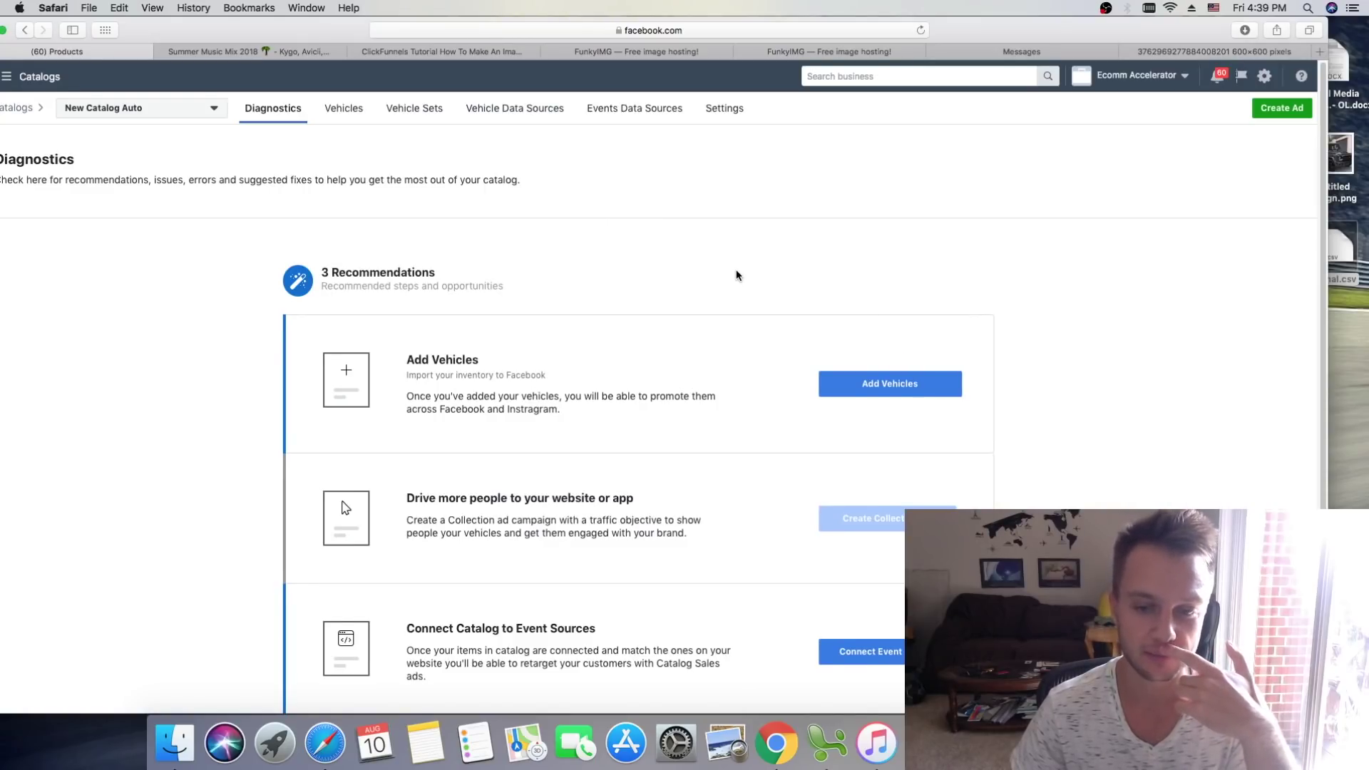
scroll(721, 297, "down", 2)
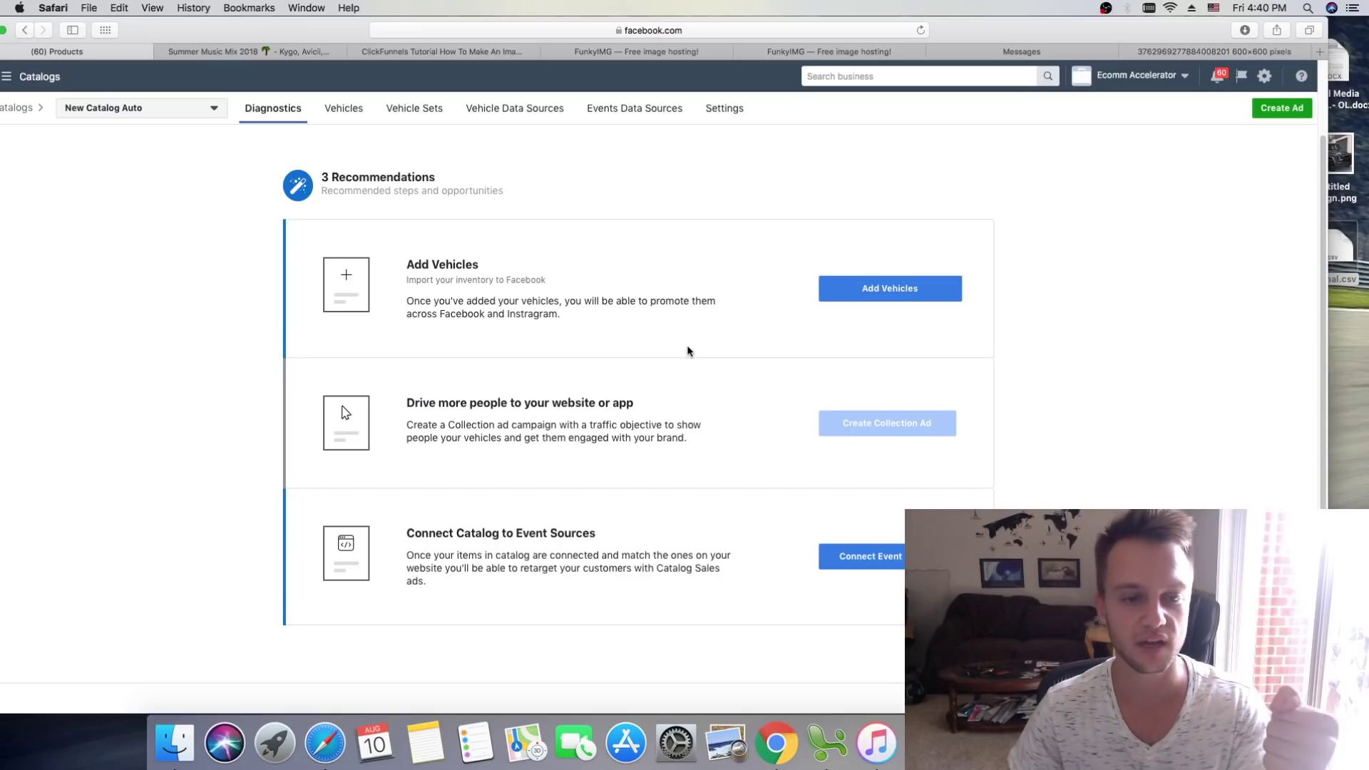
Step: Use Connect Event Sources to link the first pixel to New Catalog Auto and save
left_click(887, 567)
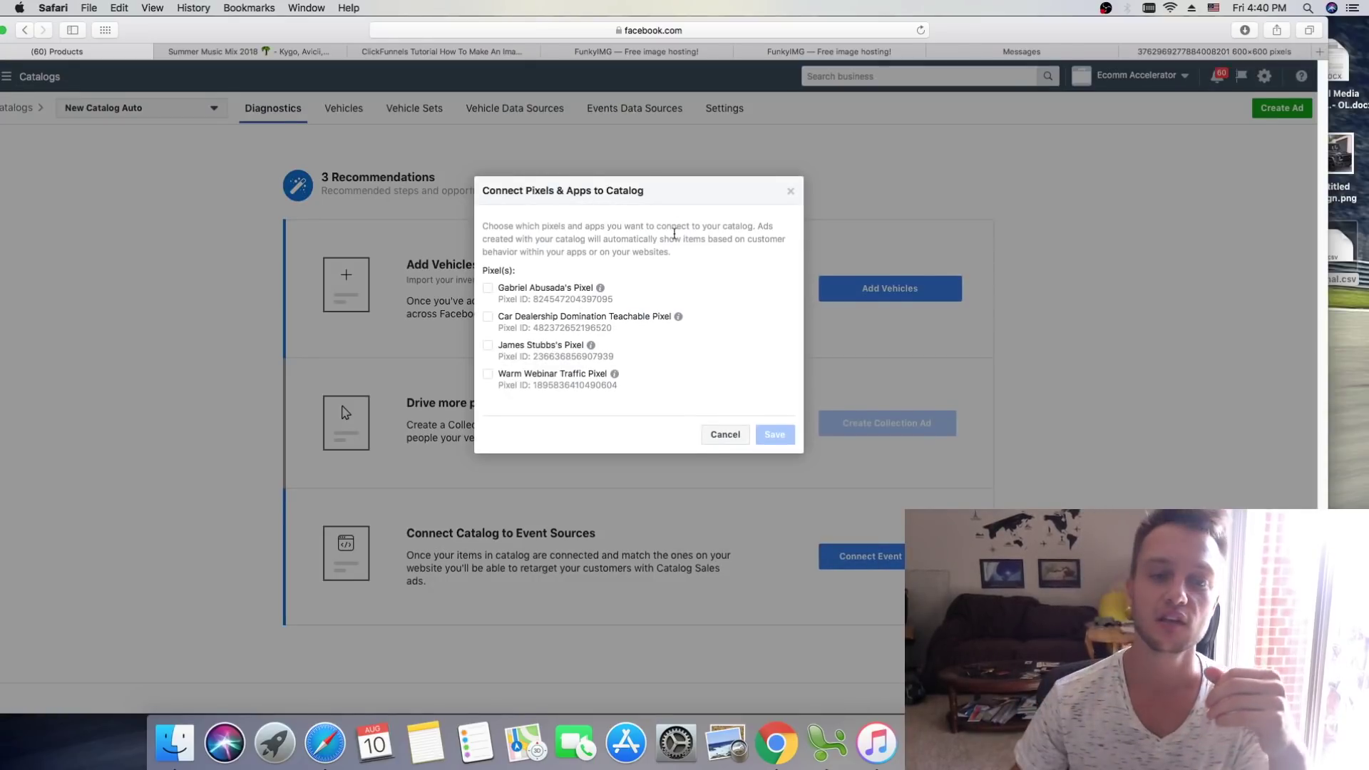
left_click(549, 289)
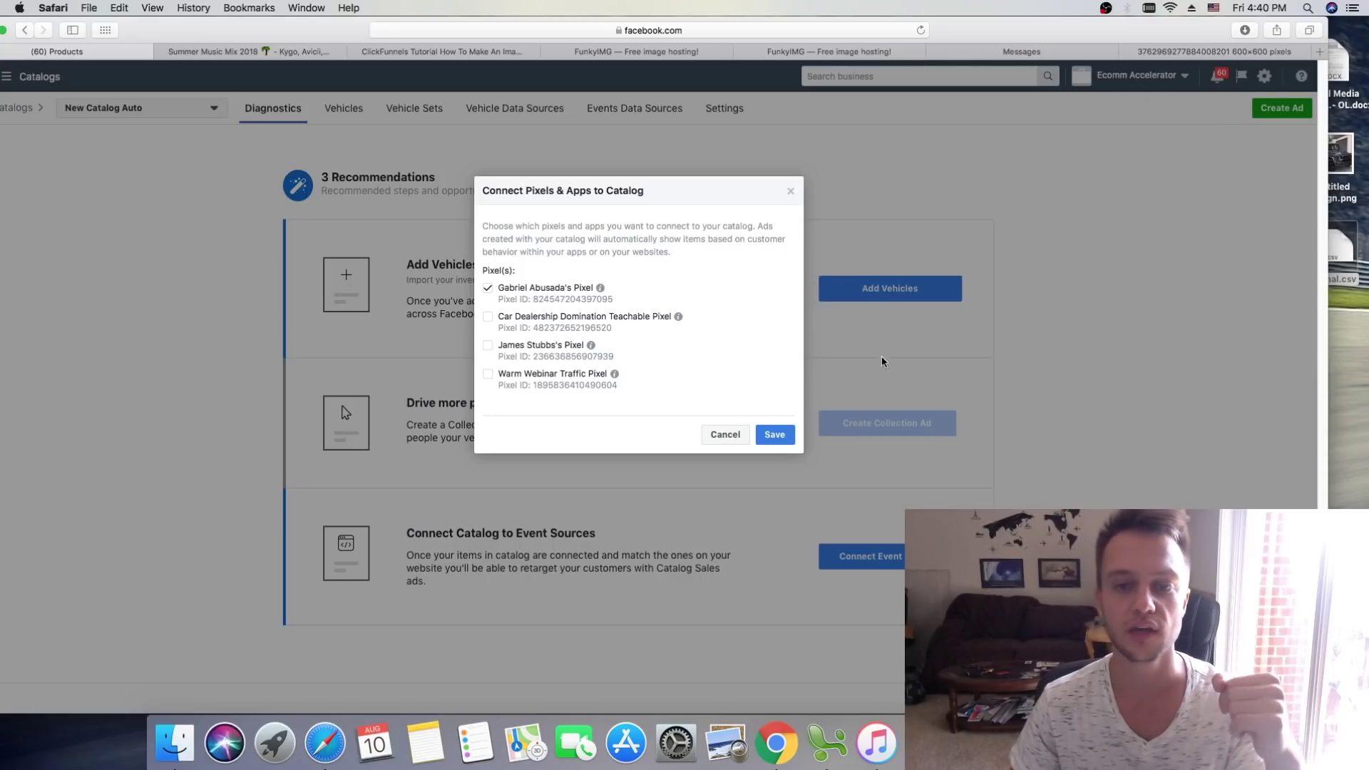
left_click(782, 439)
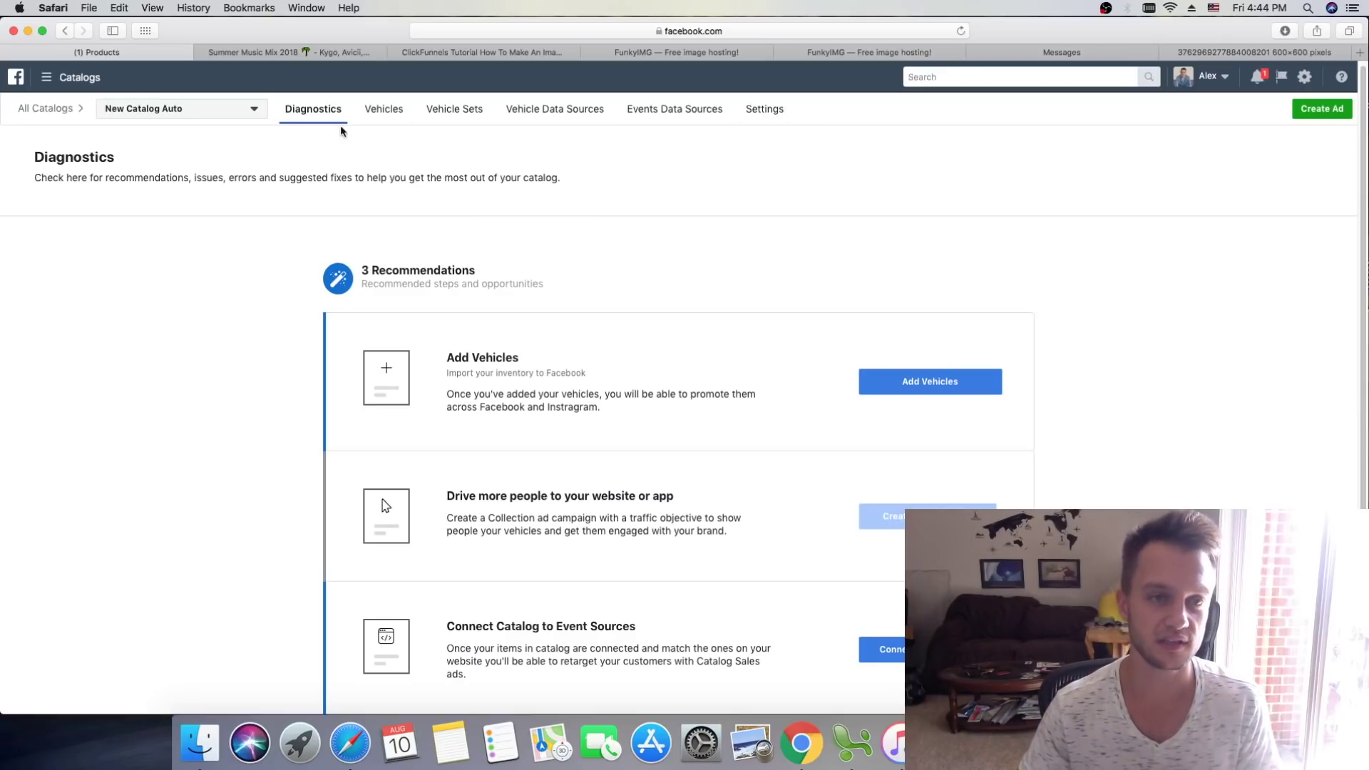
scroll(477, 241, "down", 1)
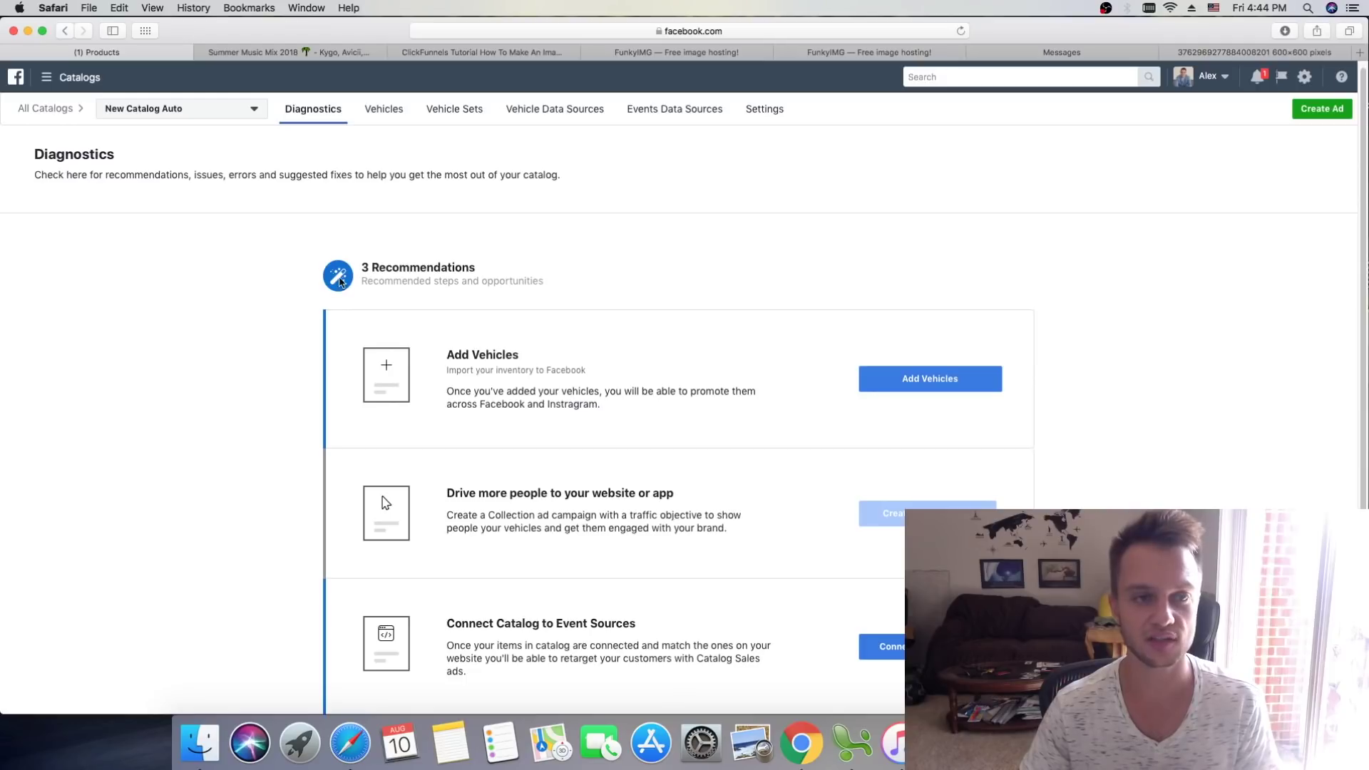
scroll(593, 314, "down", 1)
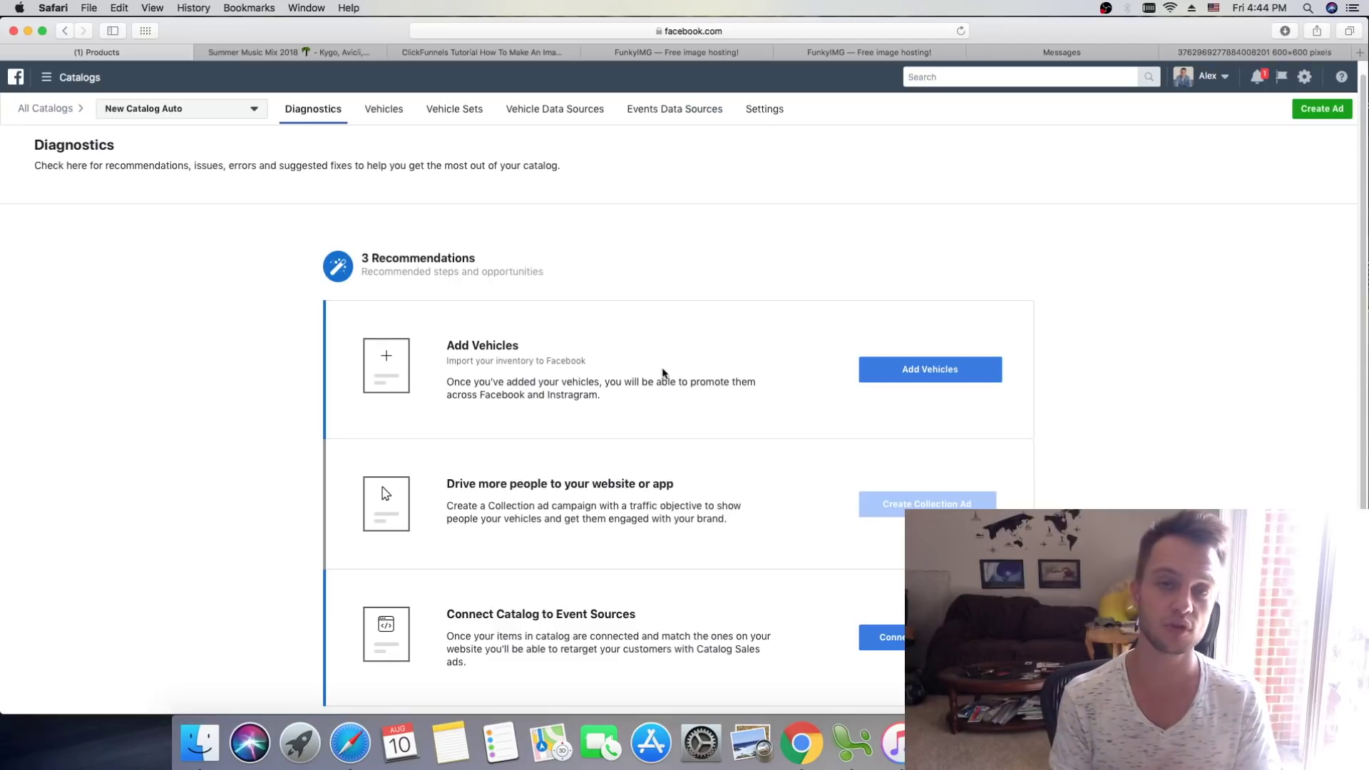
scroll(492, 467, "down", 3)
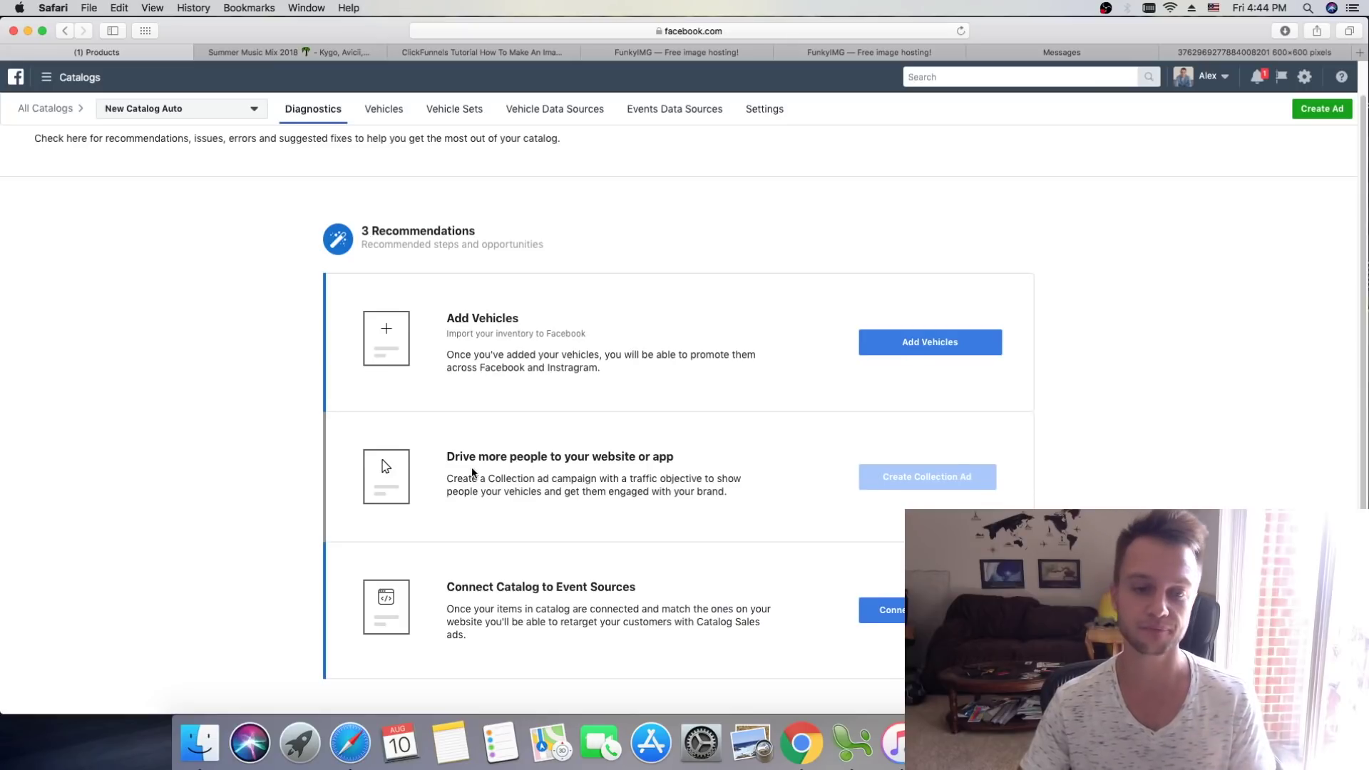
scroll(460, 476, "down", 1)
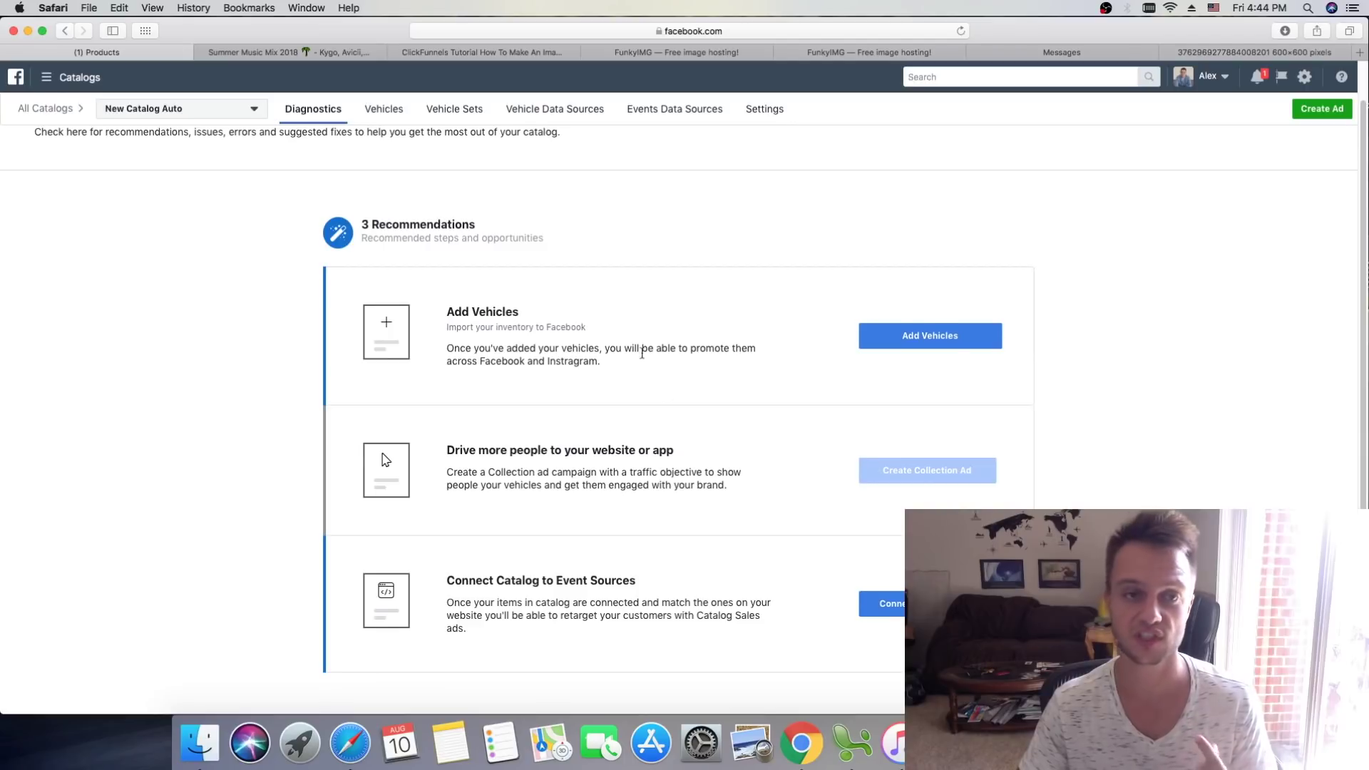
scroll(635, 349, "up", 2)
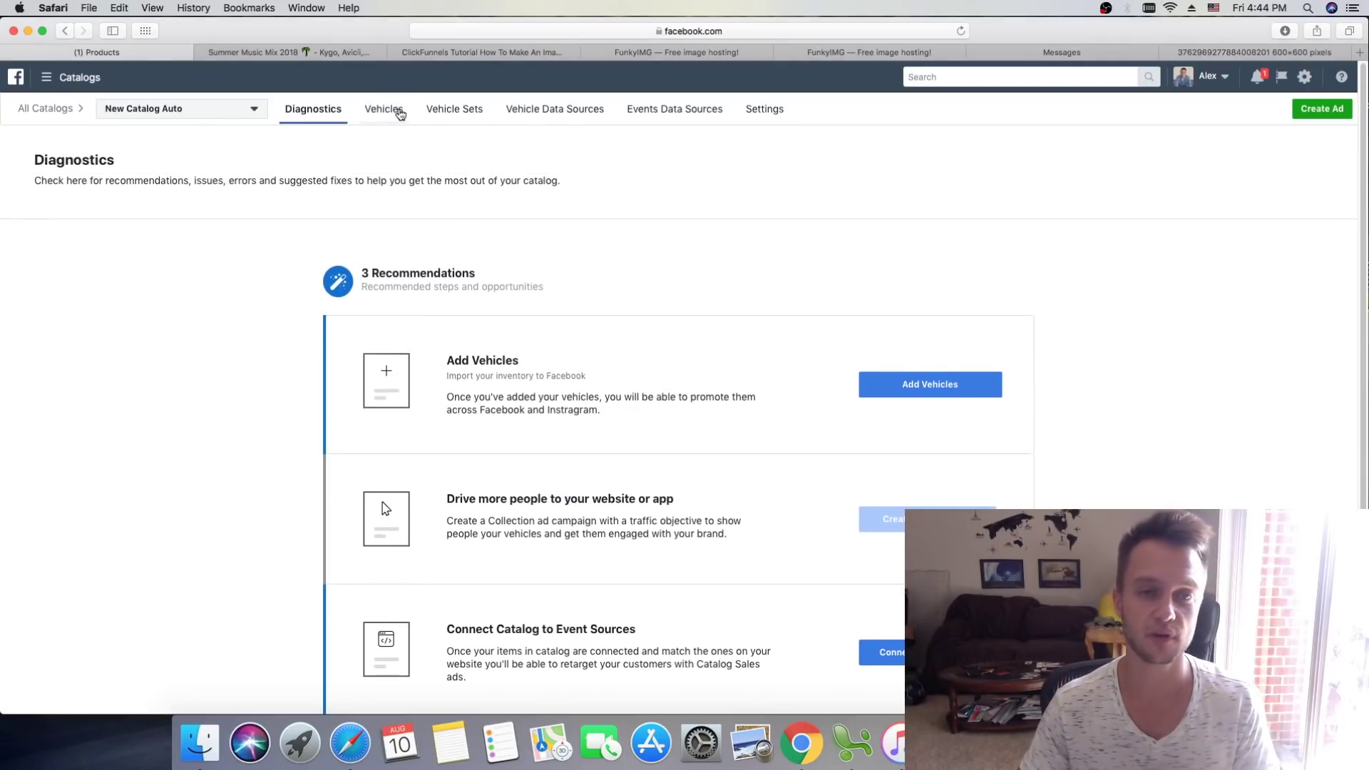
Step: Check the Vehicles list showing 5 Speed Automatic! at $18,000.00, then restore the Normal.csv spreadsheet
left_click(392, 109)
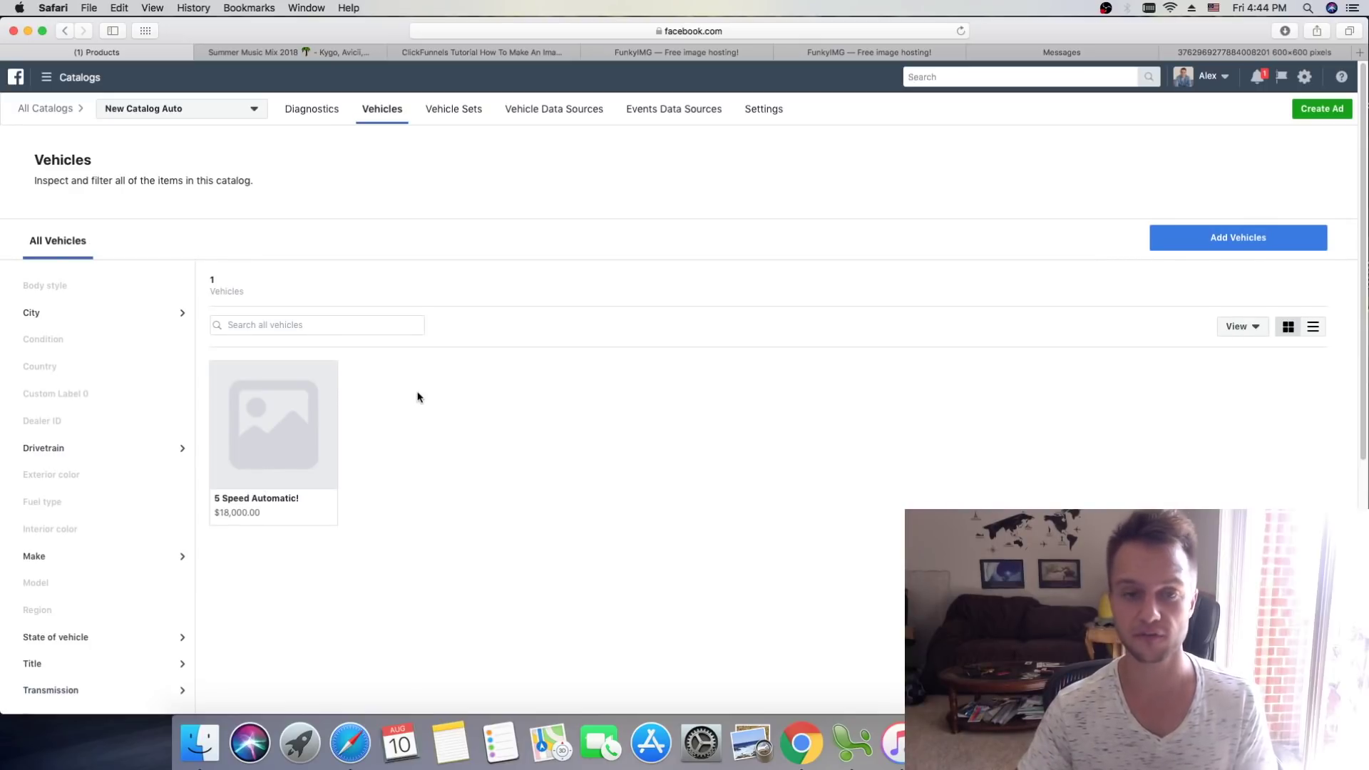
scroll(427, 395, "down", 1)
scroll(1140, 357, "down", 4)
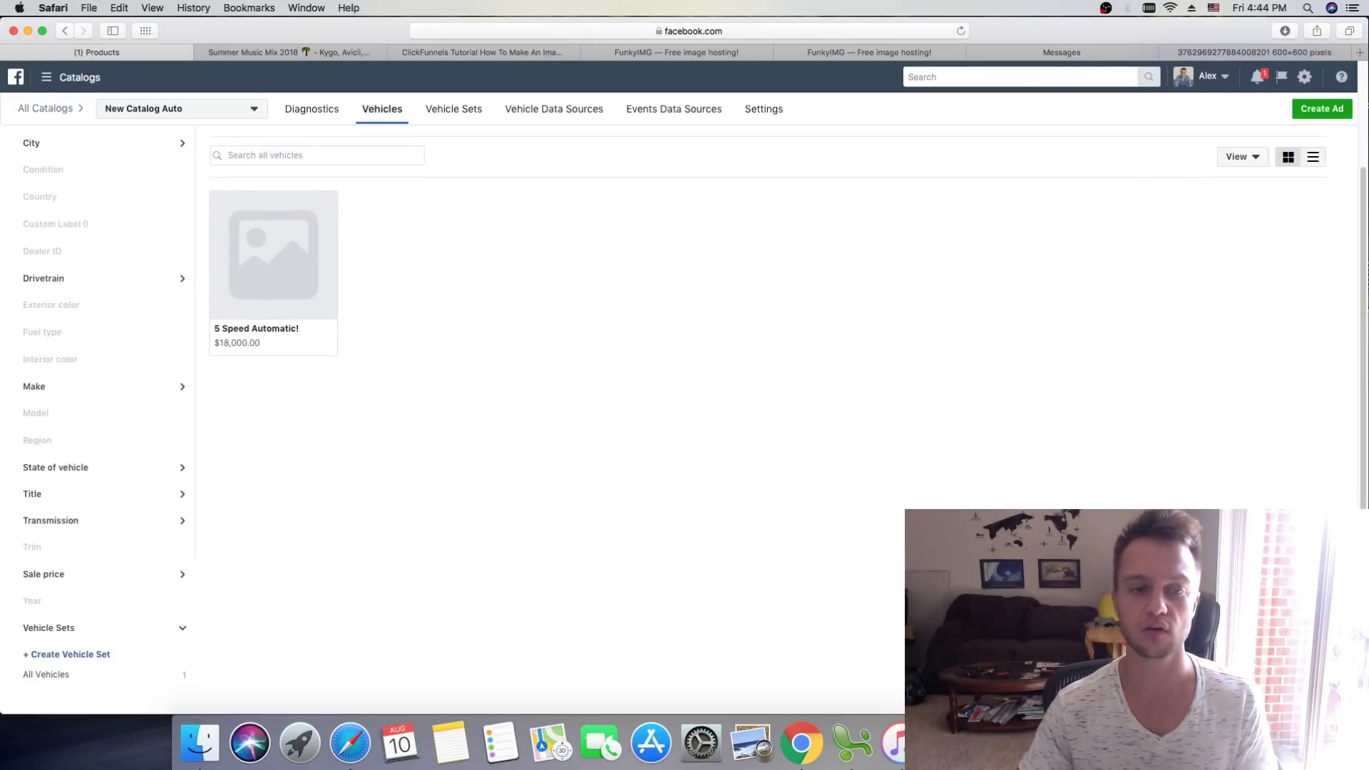
scroll(411, 388, "up", 5)
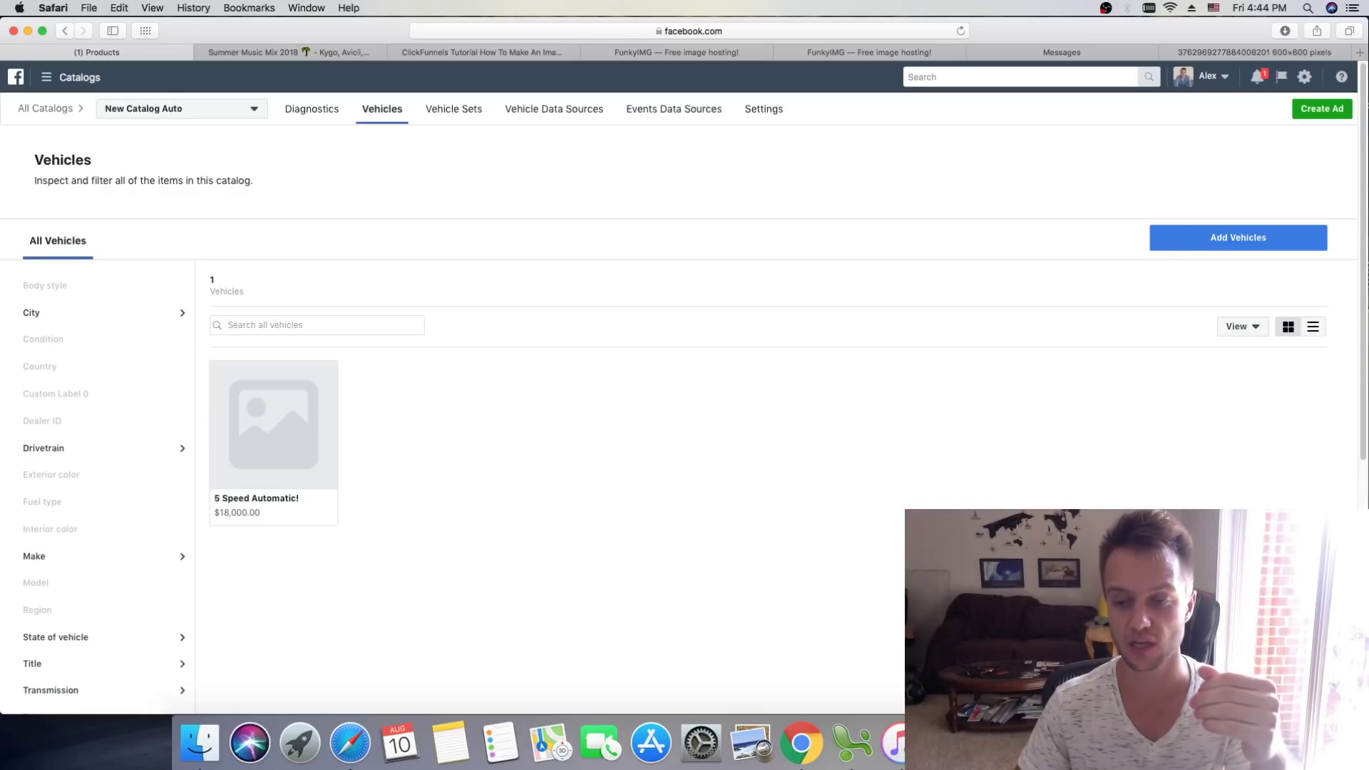
left_click(948, 741)
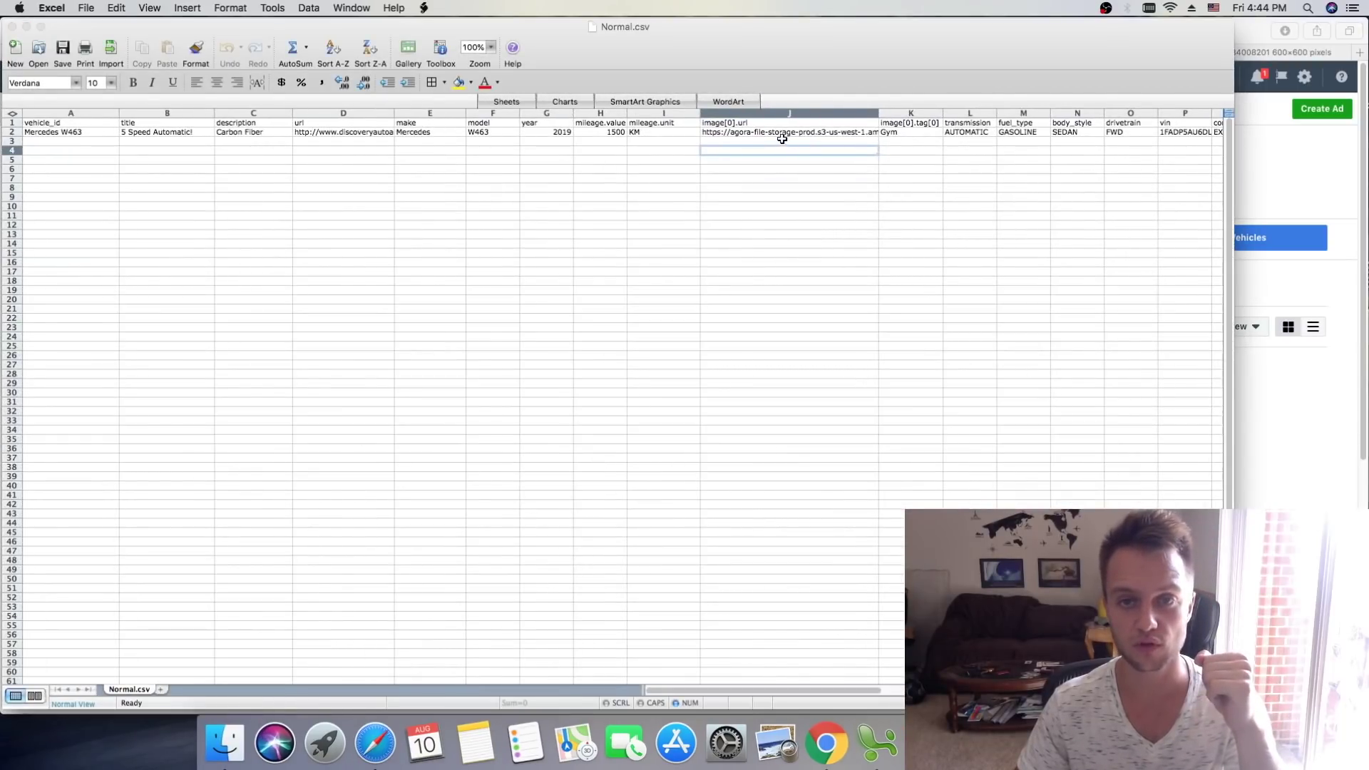
Step: Check the image URL in Normal.csv cell J2, then return to the 600×600 car image tab
left_click(782, 133)
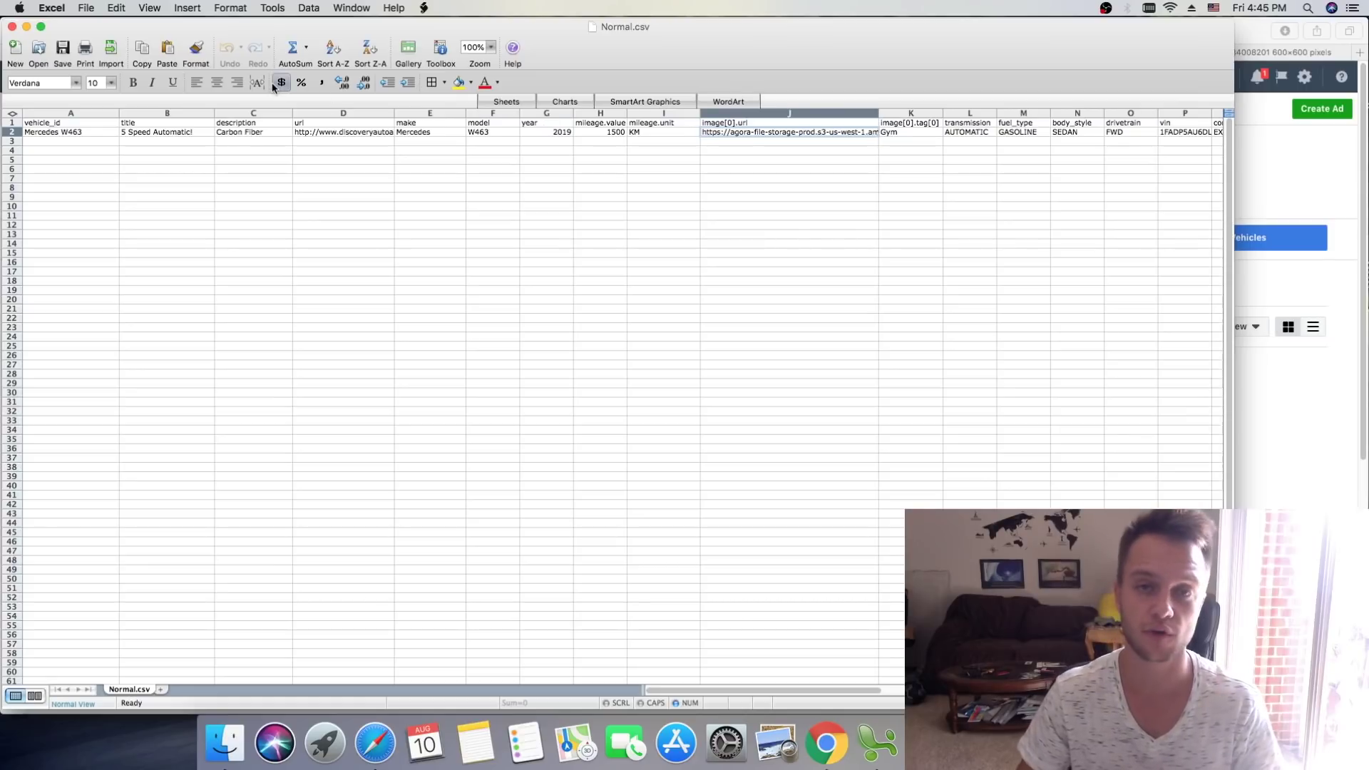
left_click(27, 27)
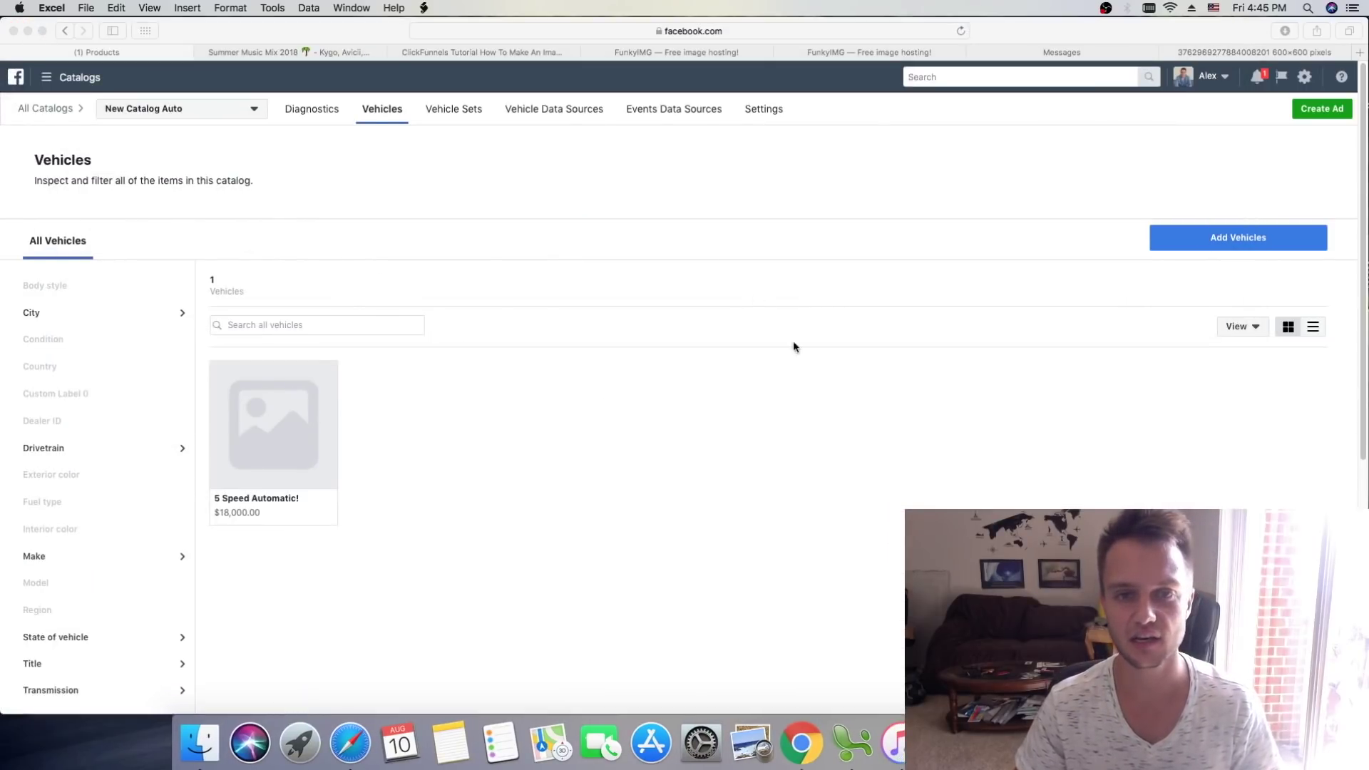
left_click(1228, 52)
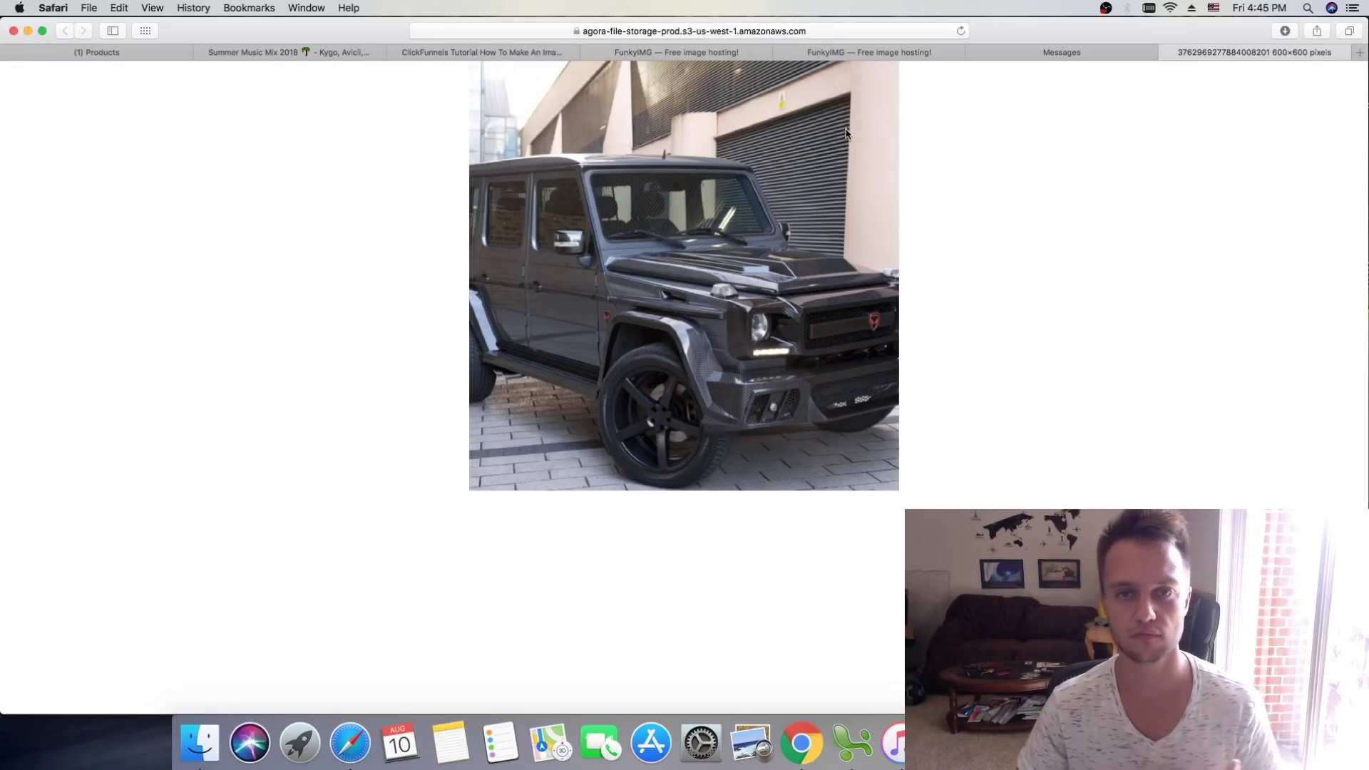
Step: Compare the car photo page's address with the agora-file-storage image link in cell J2
left_click(785, 31)
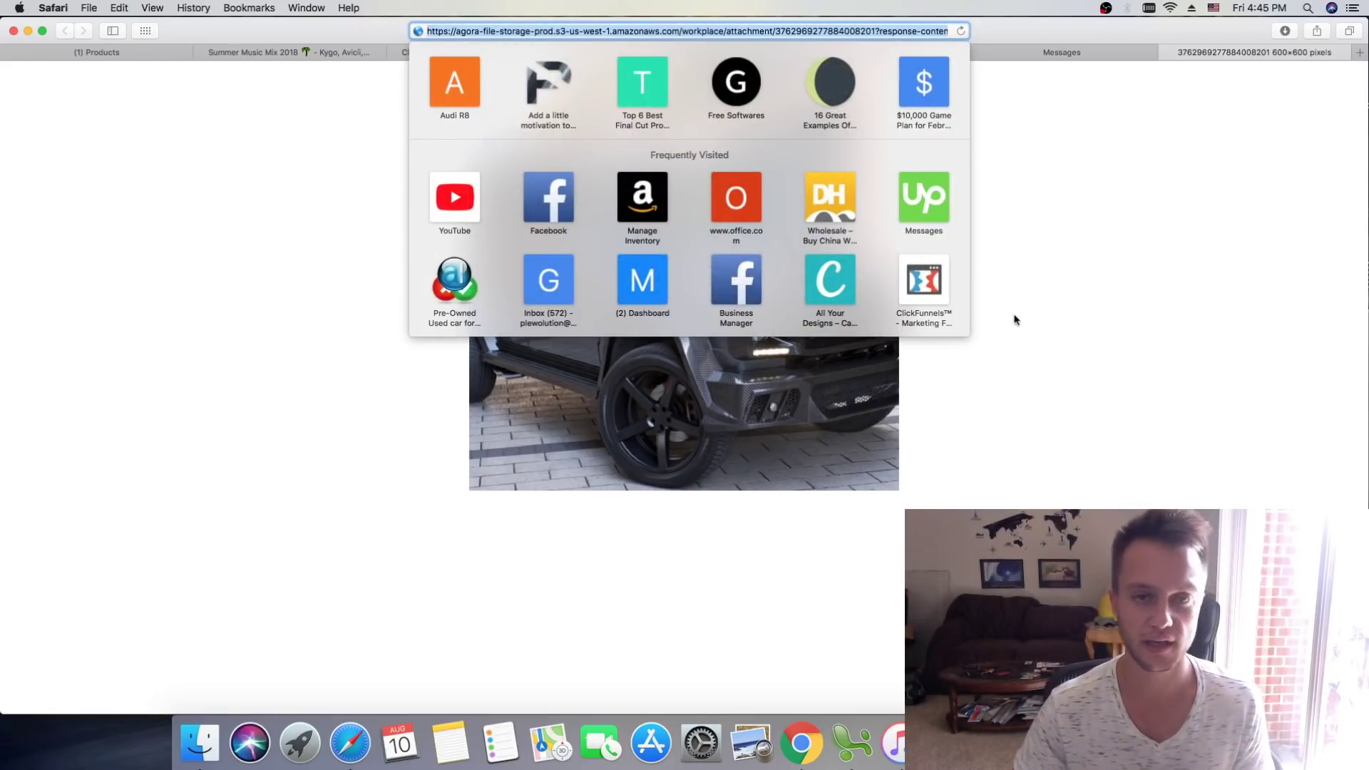
key("super+Tab")
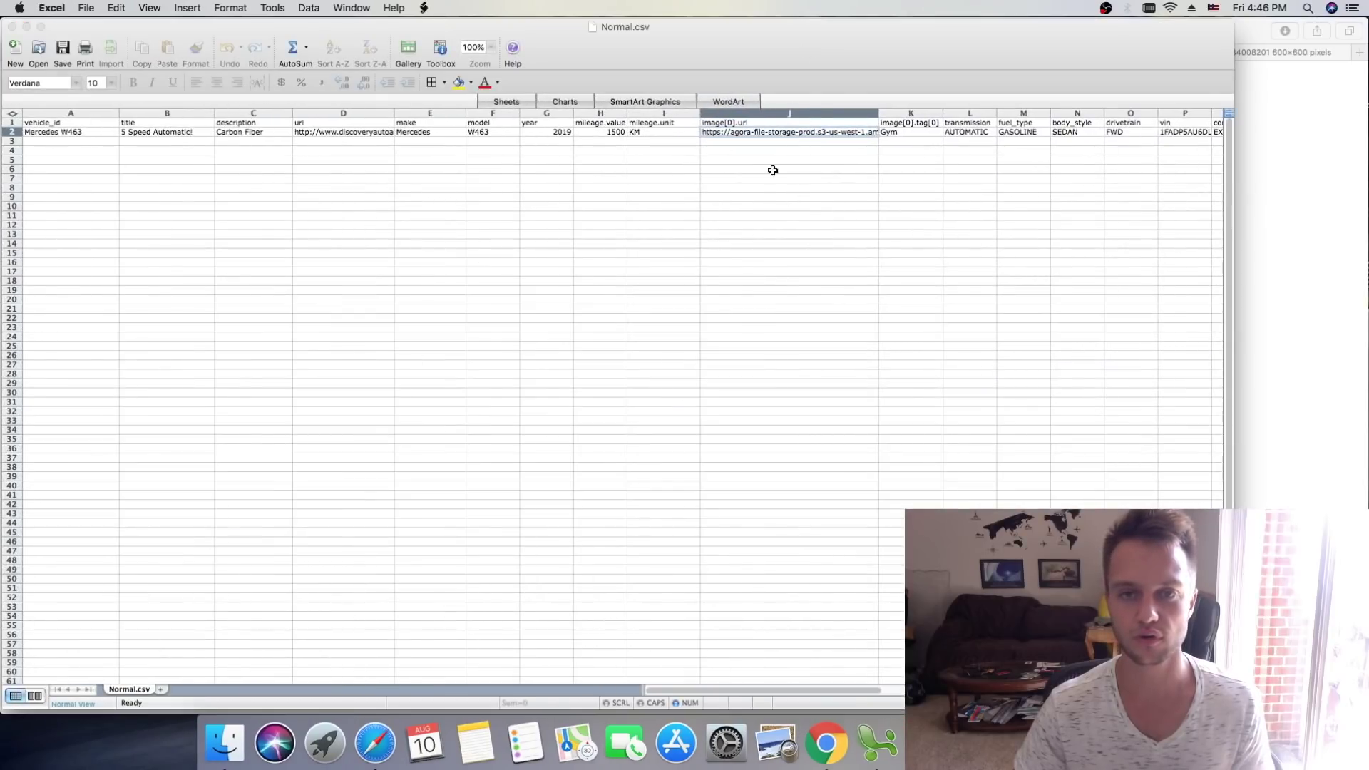
left_click(827, 133)
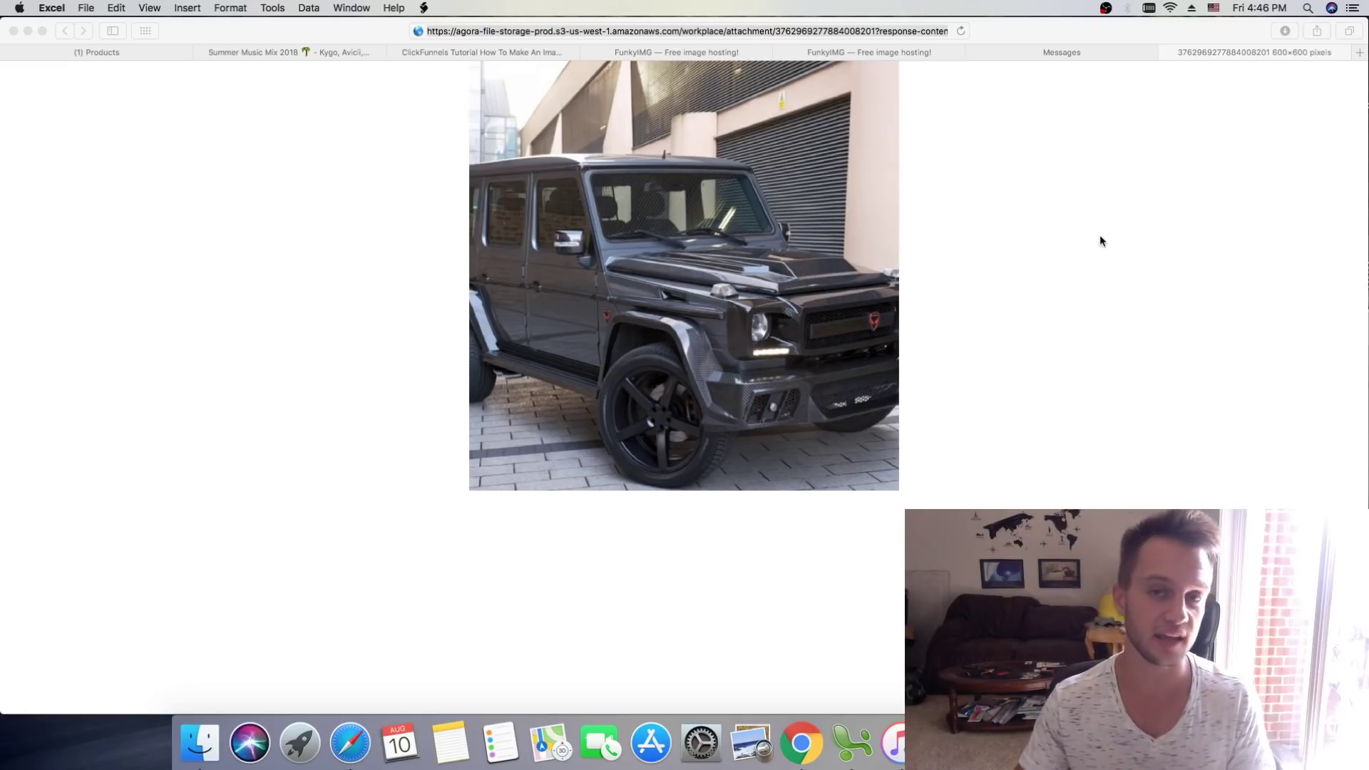
Step: Compare the FunkyIMG image page addresses against the spreadsheet's image link
left_click(897, 100)
left_click(859, 56)
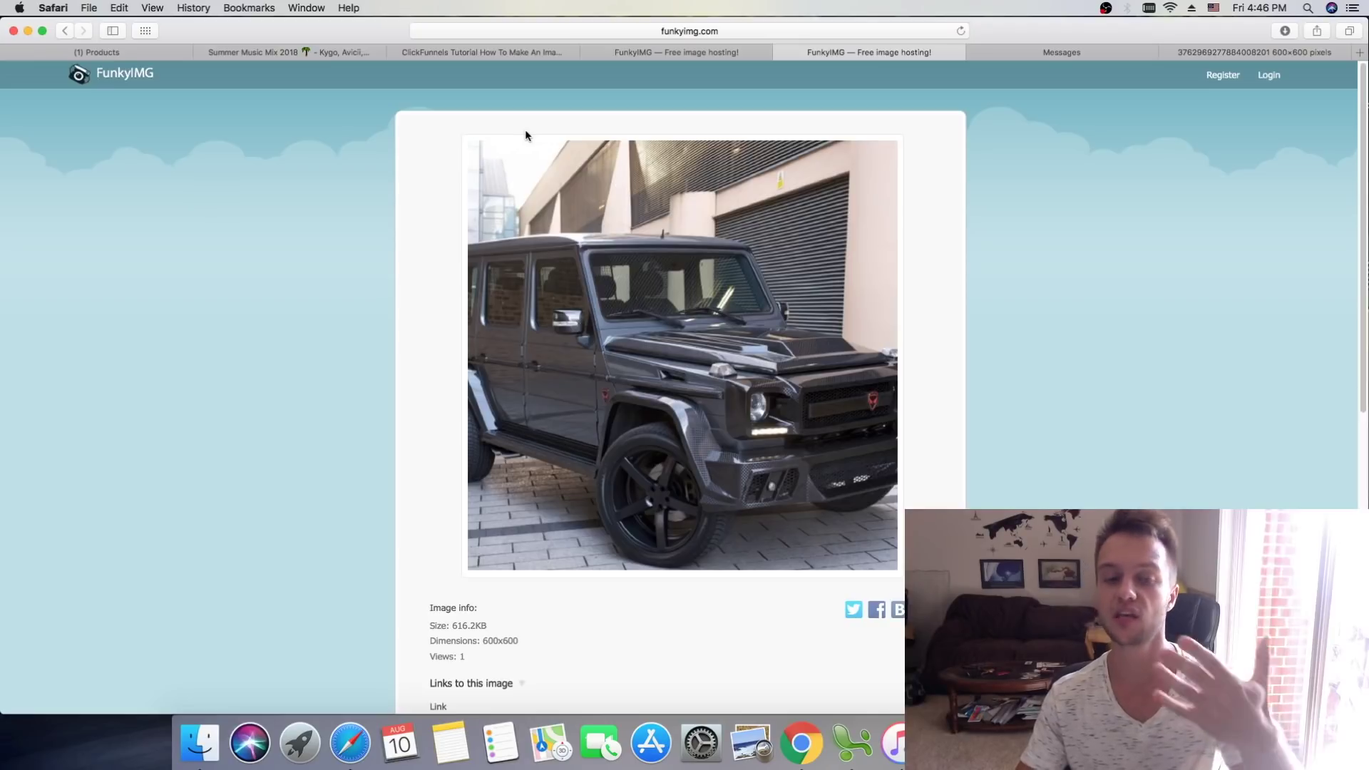
left_click(751, 31)
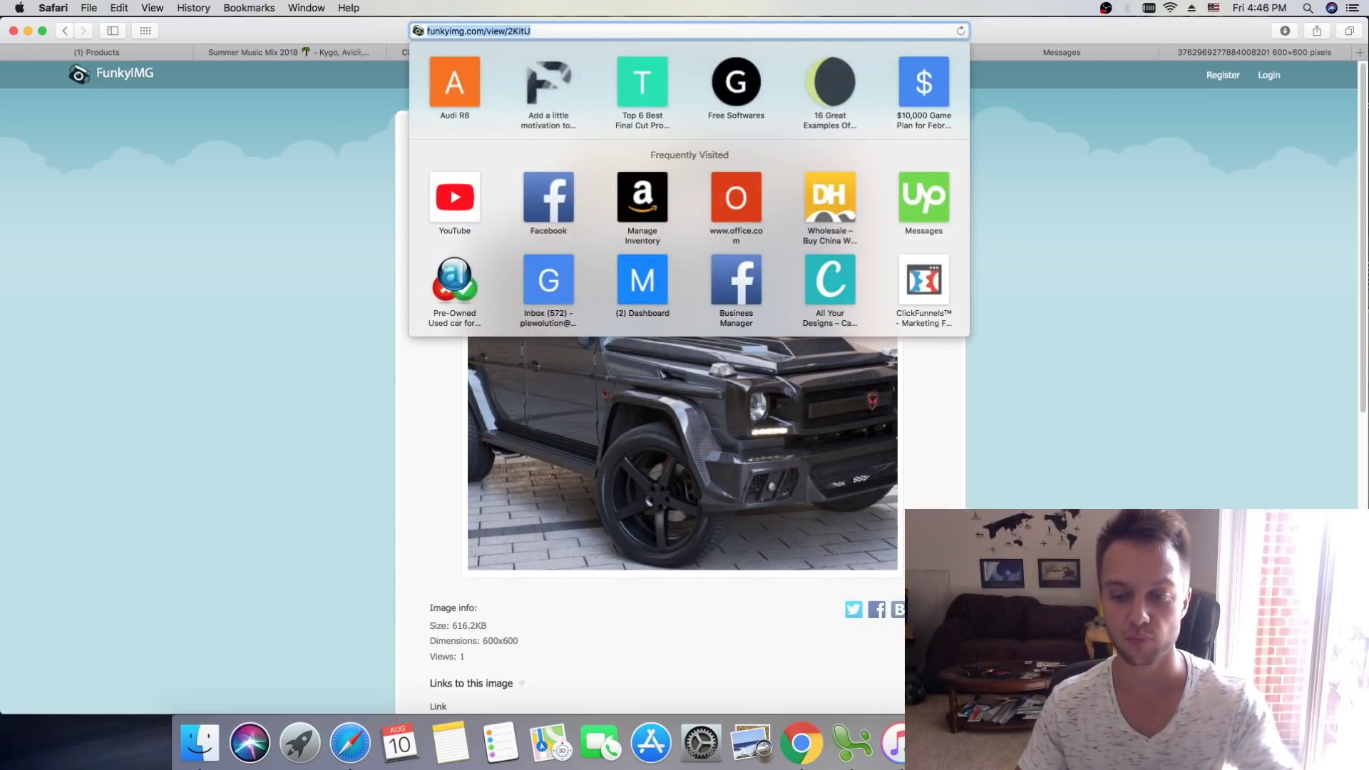
key("super+Tab")
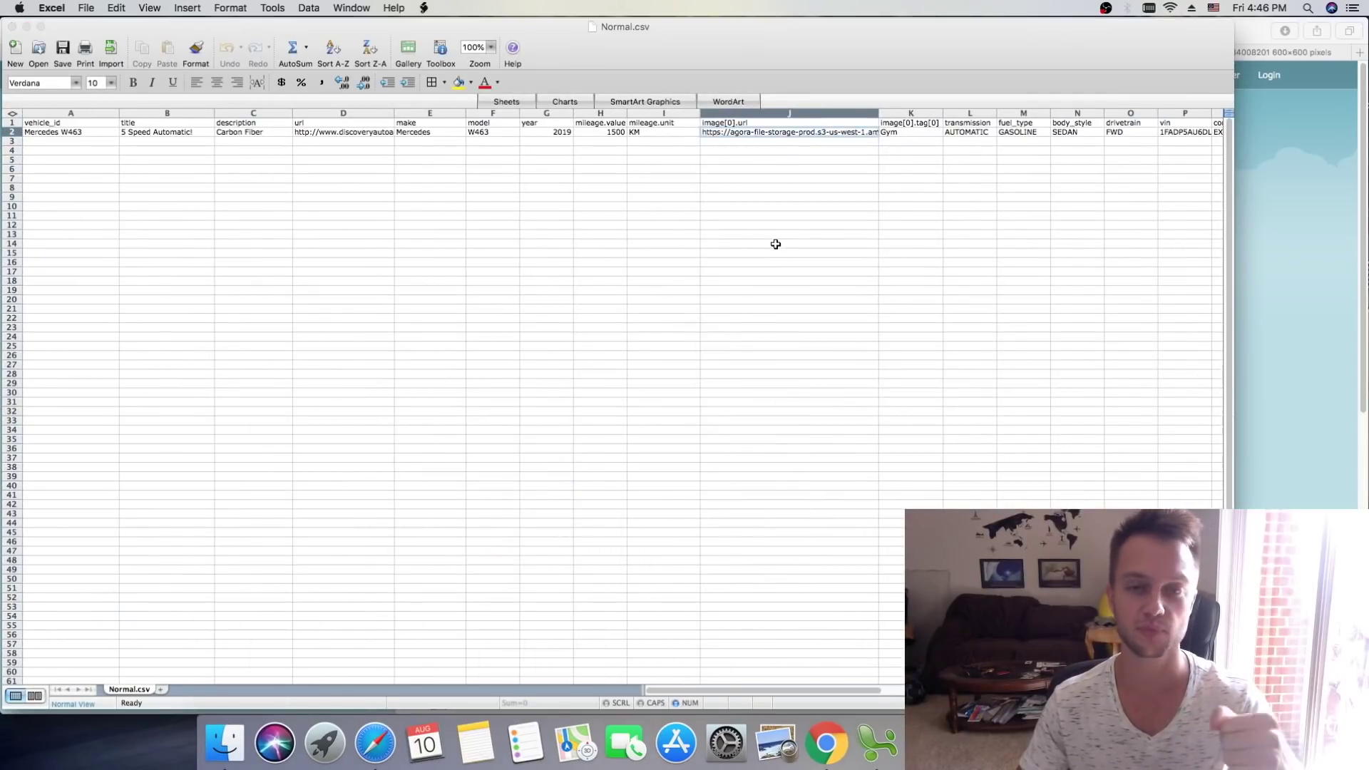
left_click(27, 27)
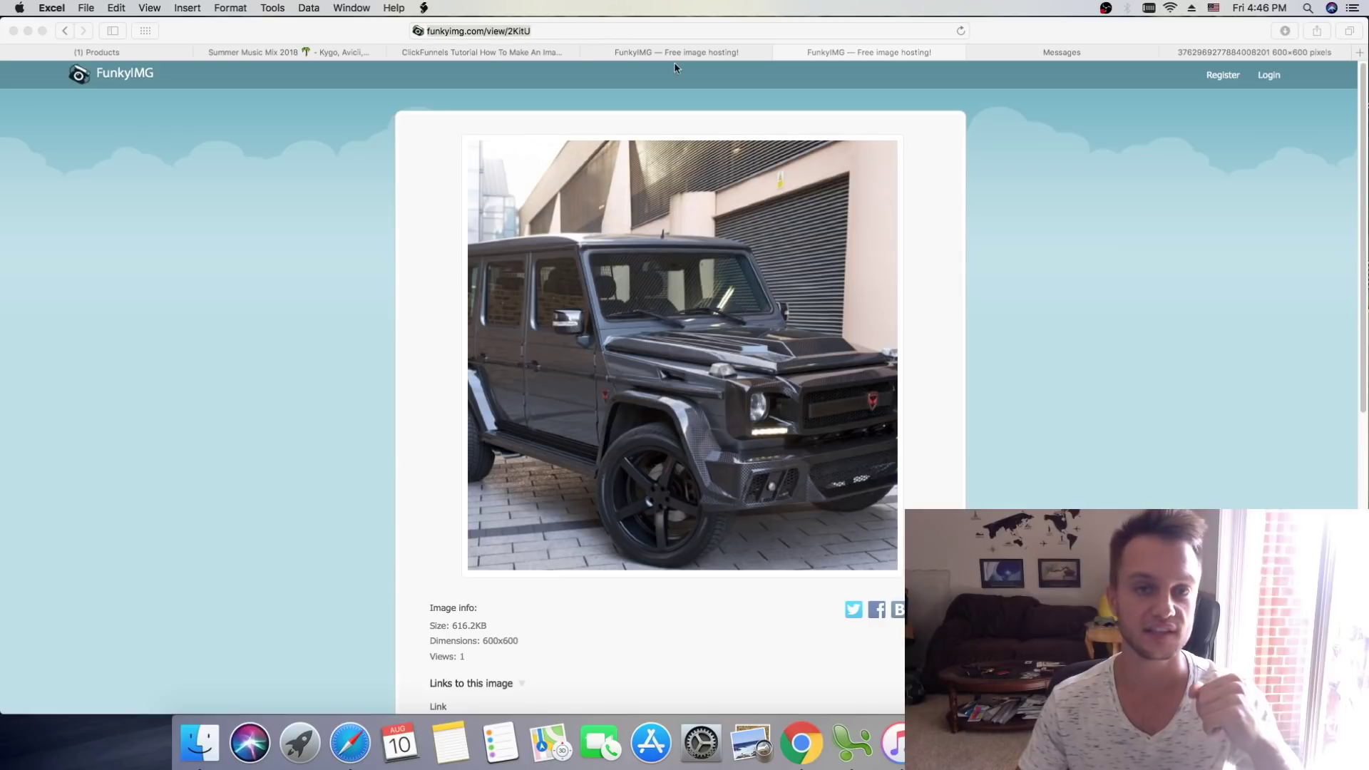
left_click(673, 60)
scroll(671, 63, "up", 7)
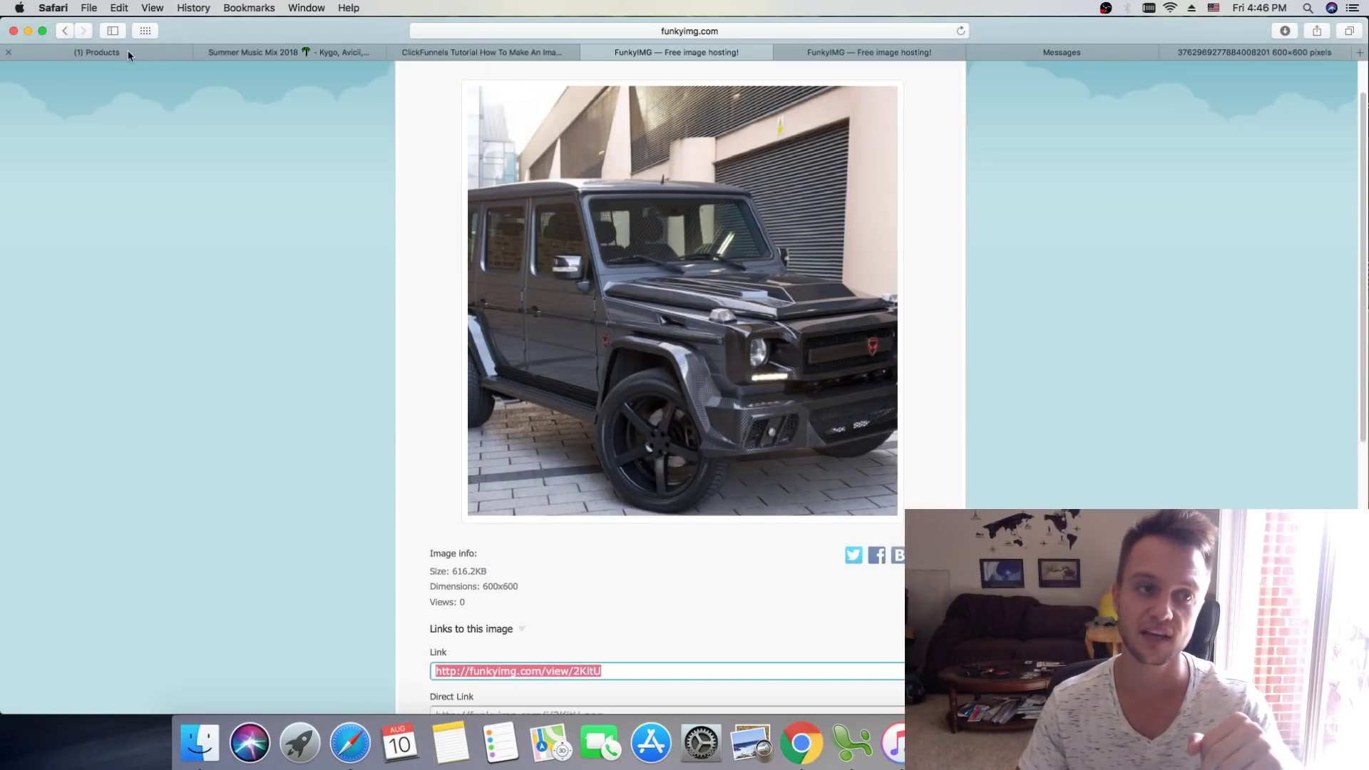
Step: View the full-size car image's web address, then go to the Upwork Messages conversation
left_click(918, 55)
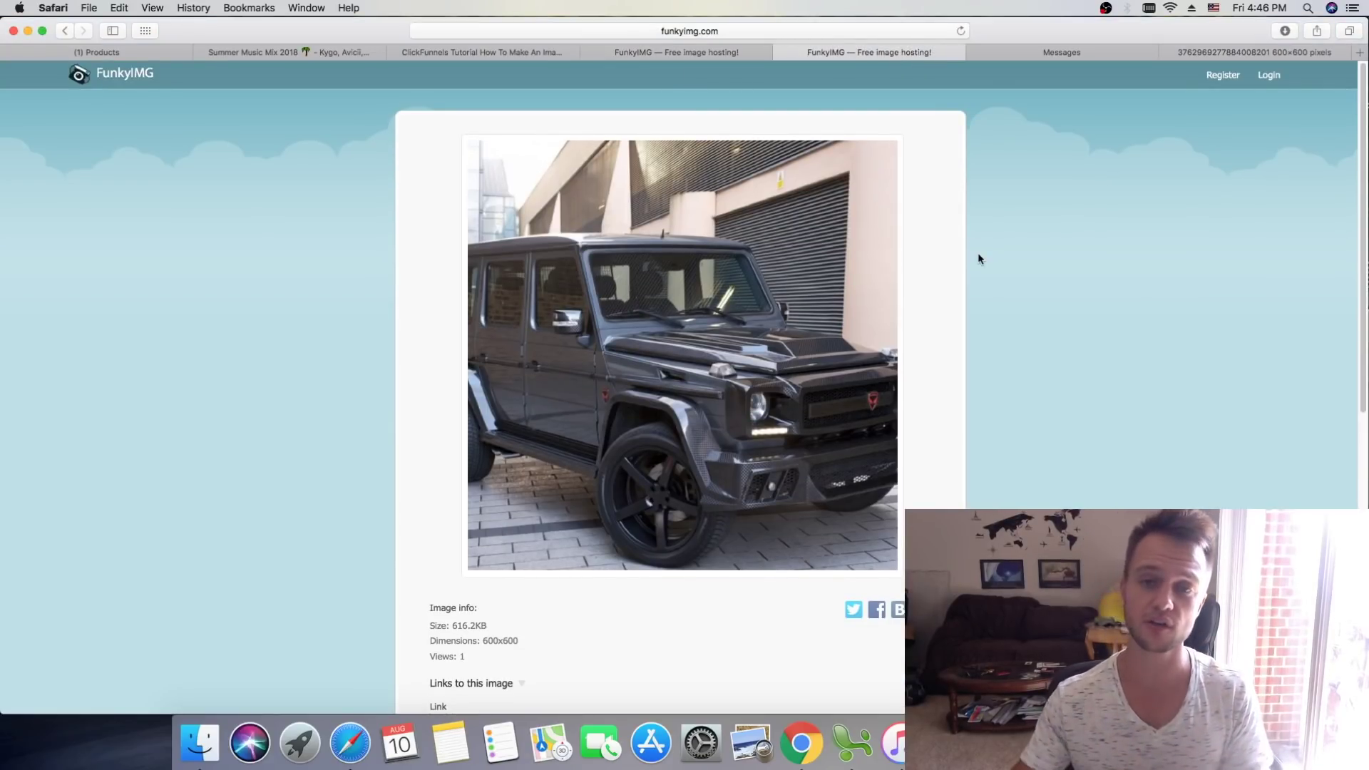
left_click(1290, 52)
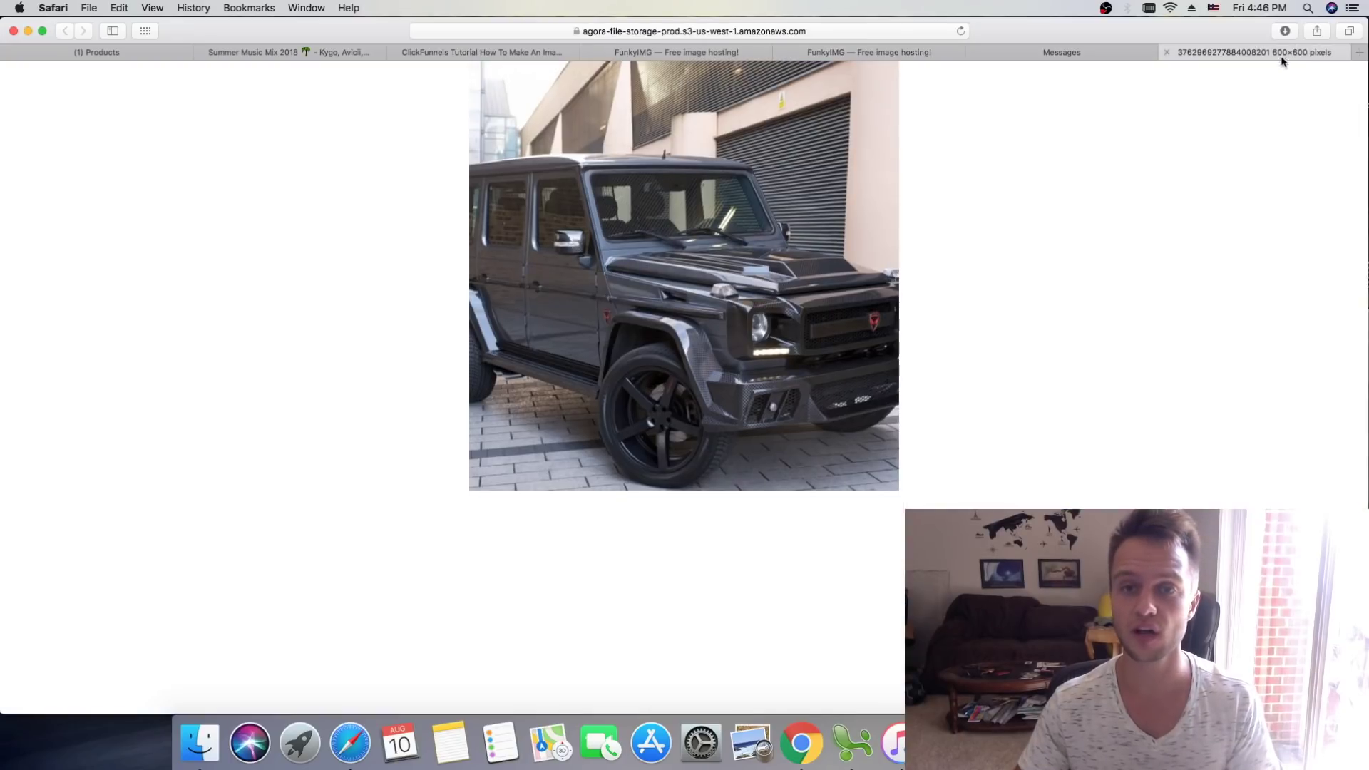
left_click(643, 33)
left_click(1088, 223)
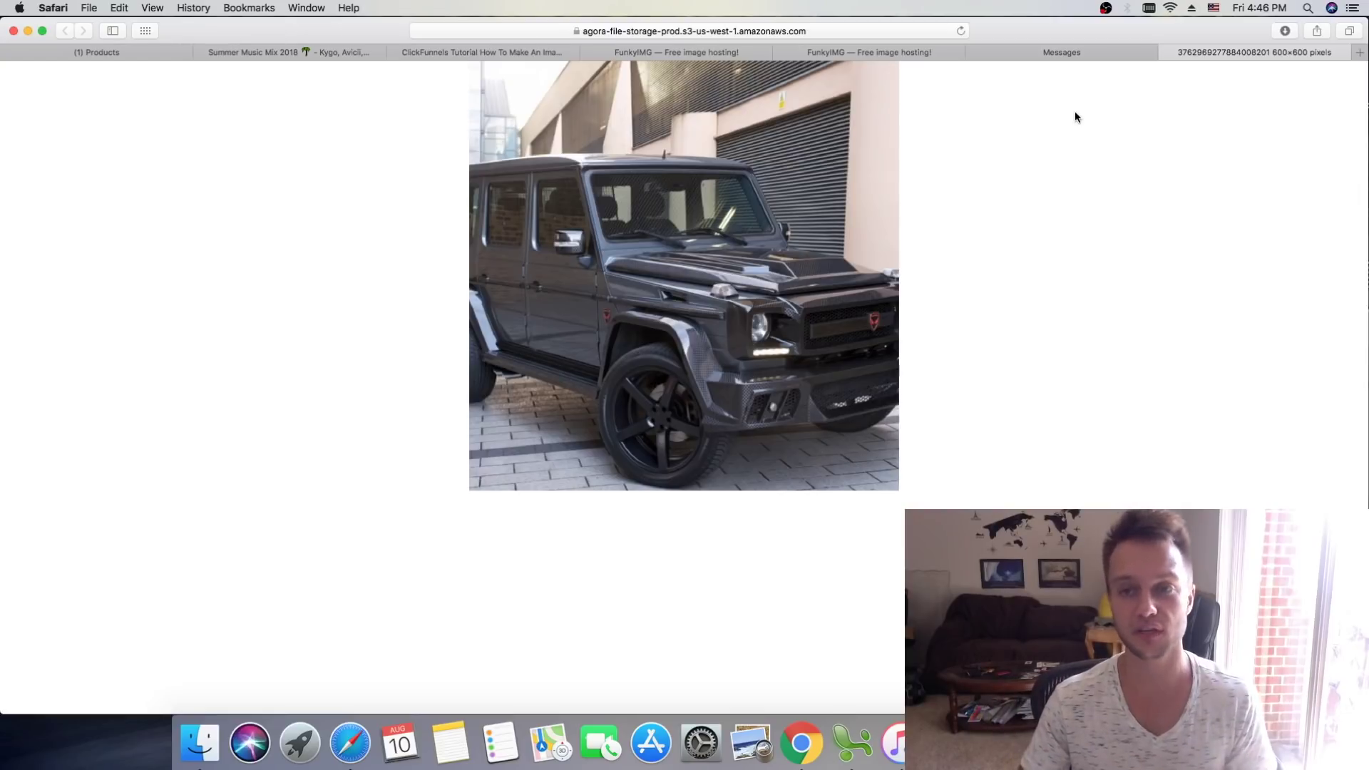
left_click(1073, 50)
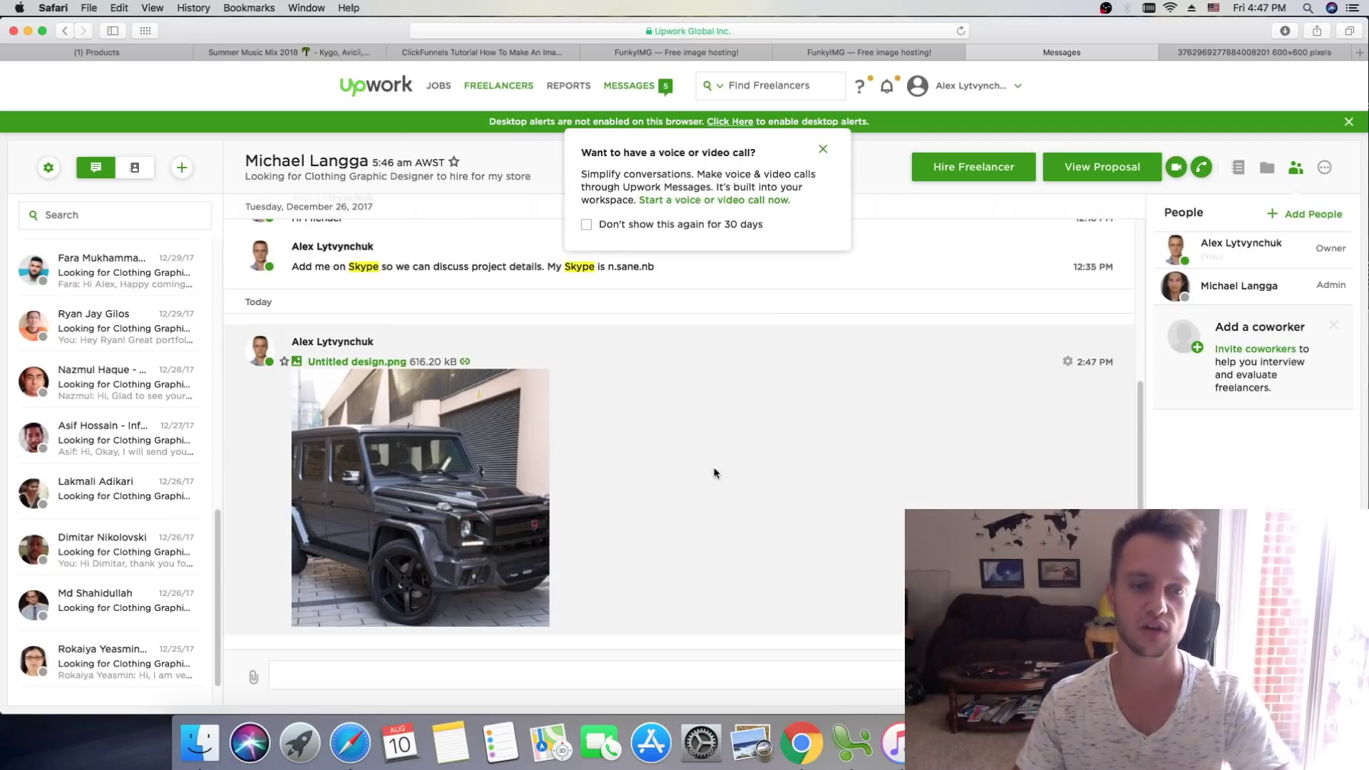
Step: Dismiss the Upwork call prompt and open the shared car image in a new tab
left_click(823, 149)
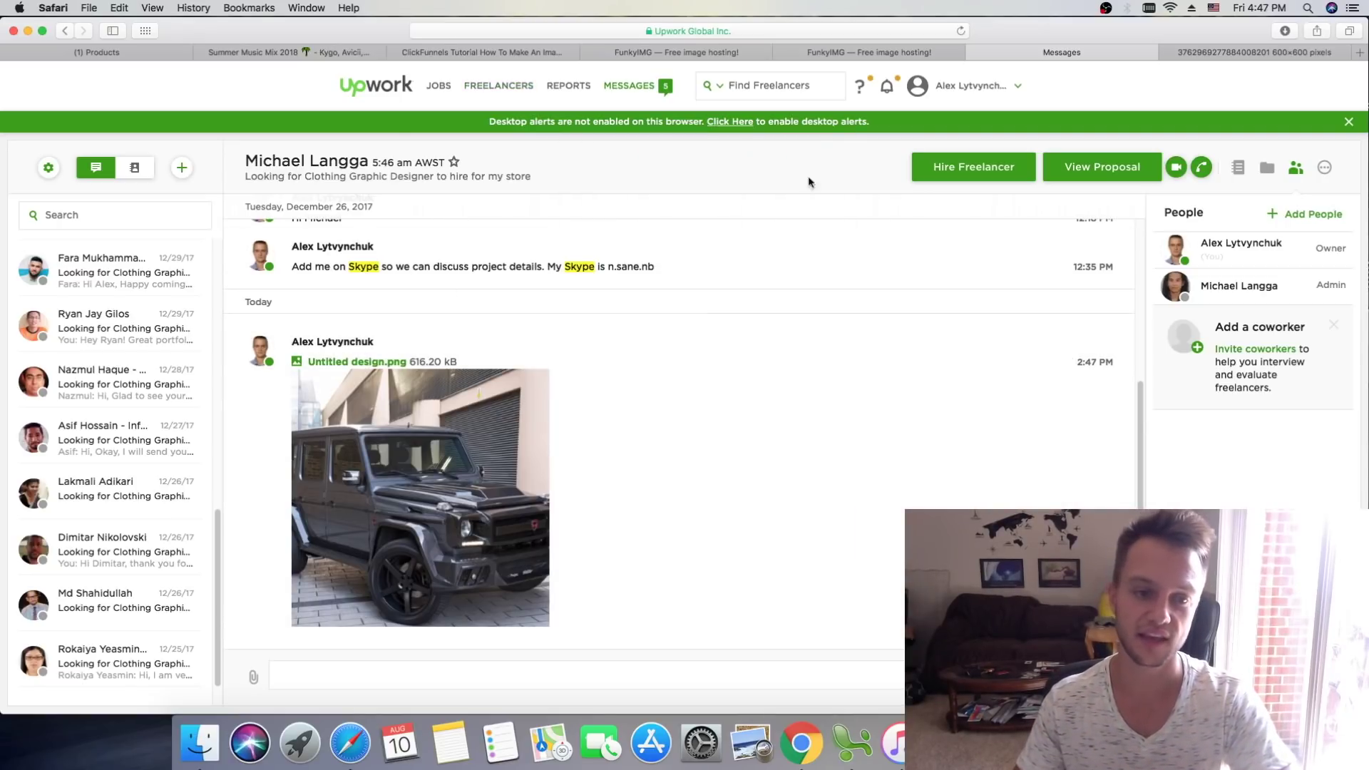
left_click(442, 408)
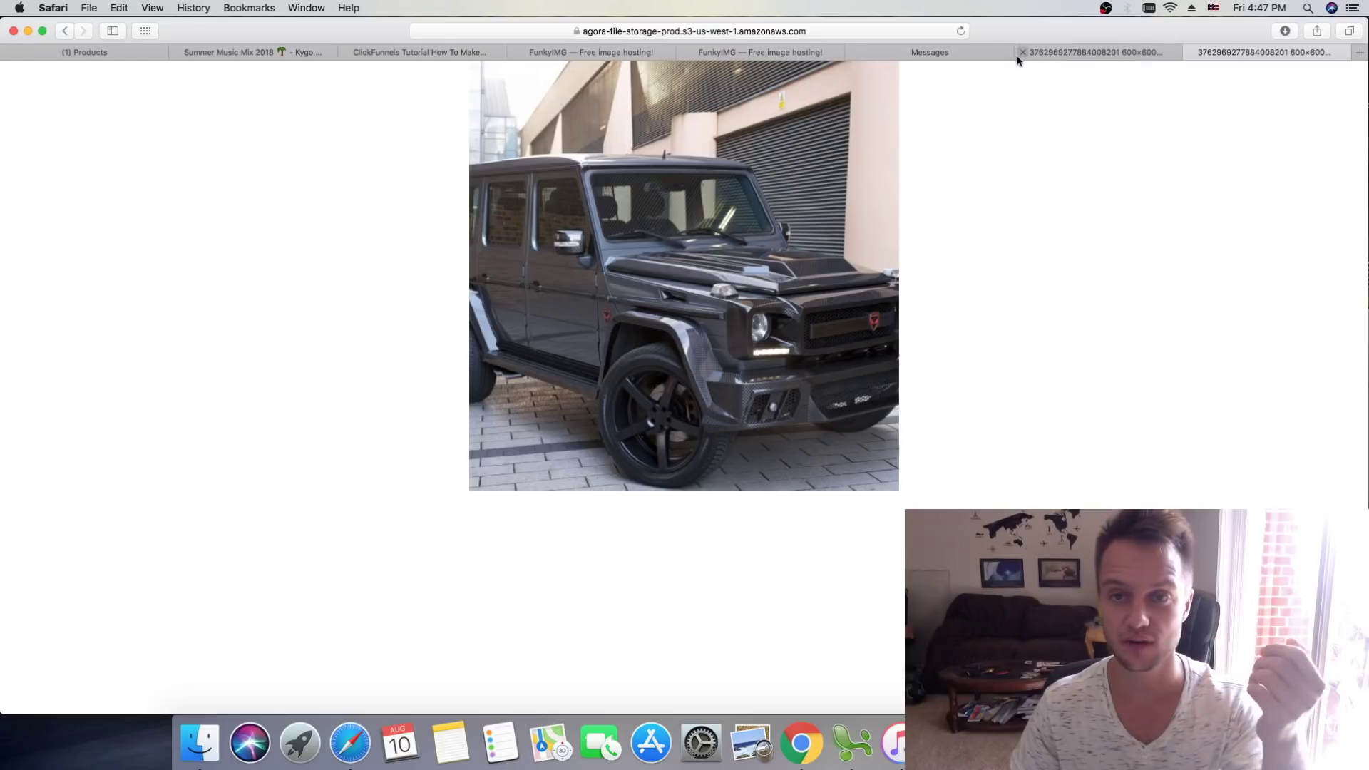
left_click(990, 57)
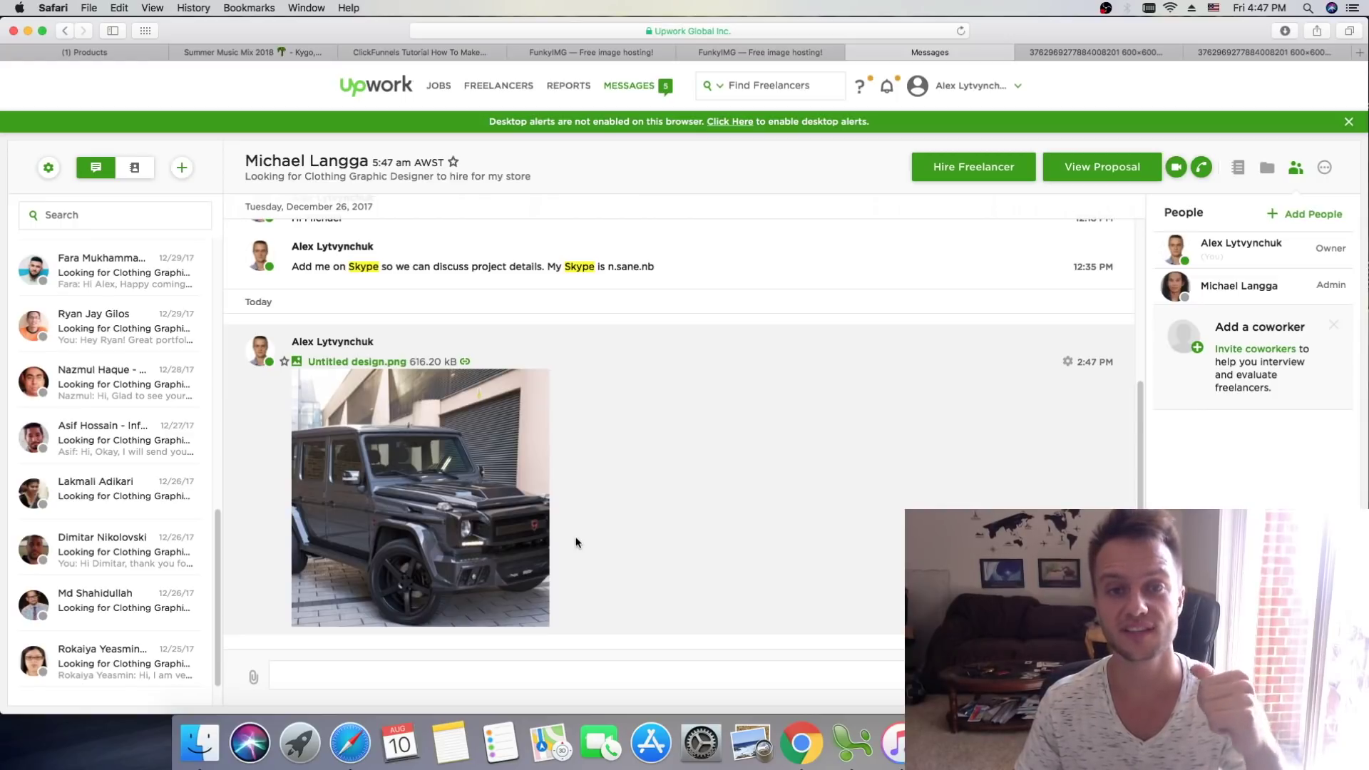
left_click(1226, 53)
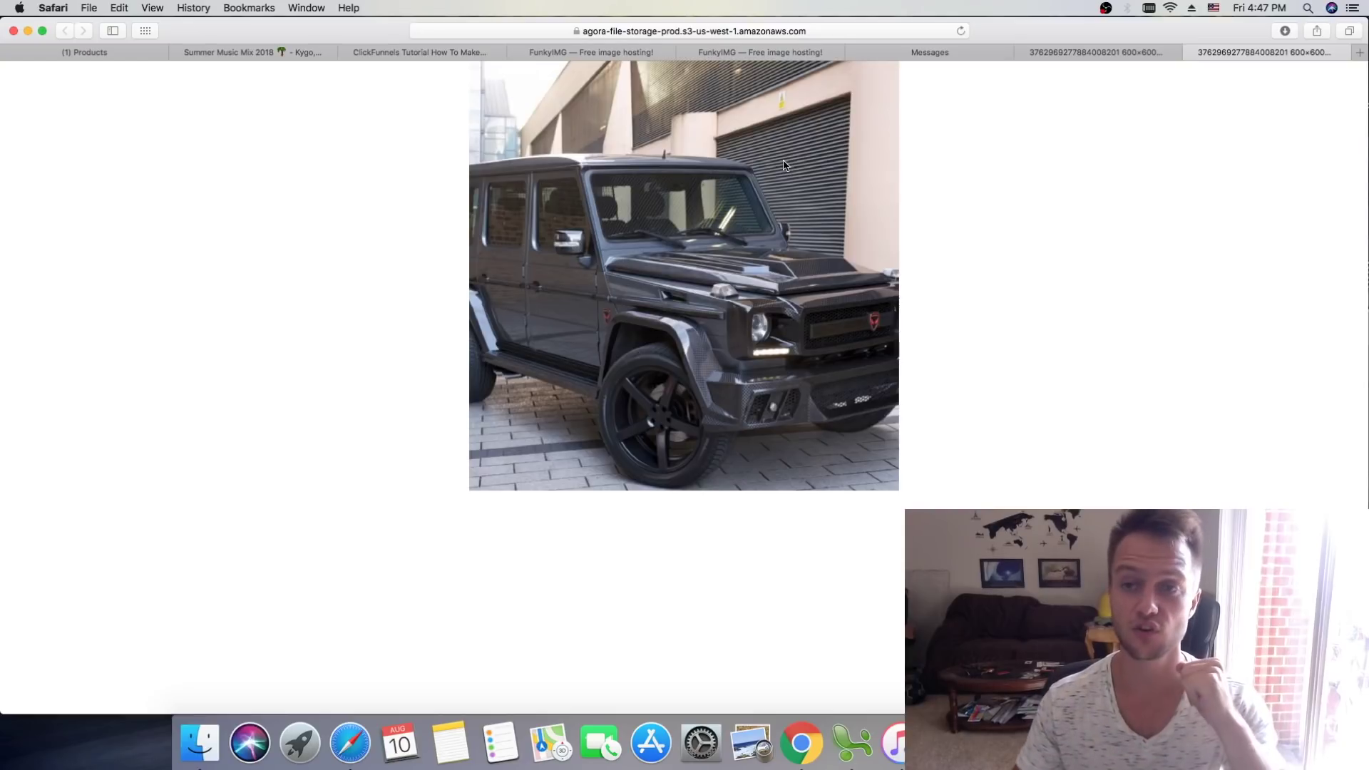
Step: Close both car image tabs and return to the Facebook catalog's Vehicles page
left_click(1192, 53)
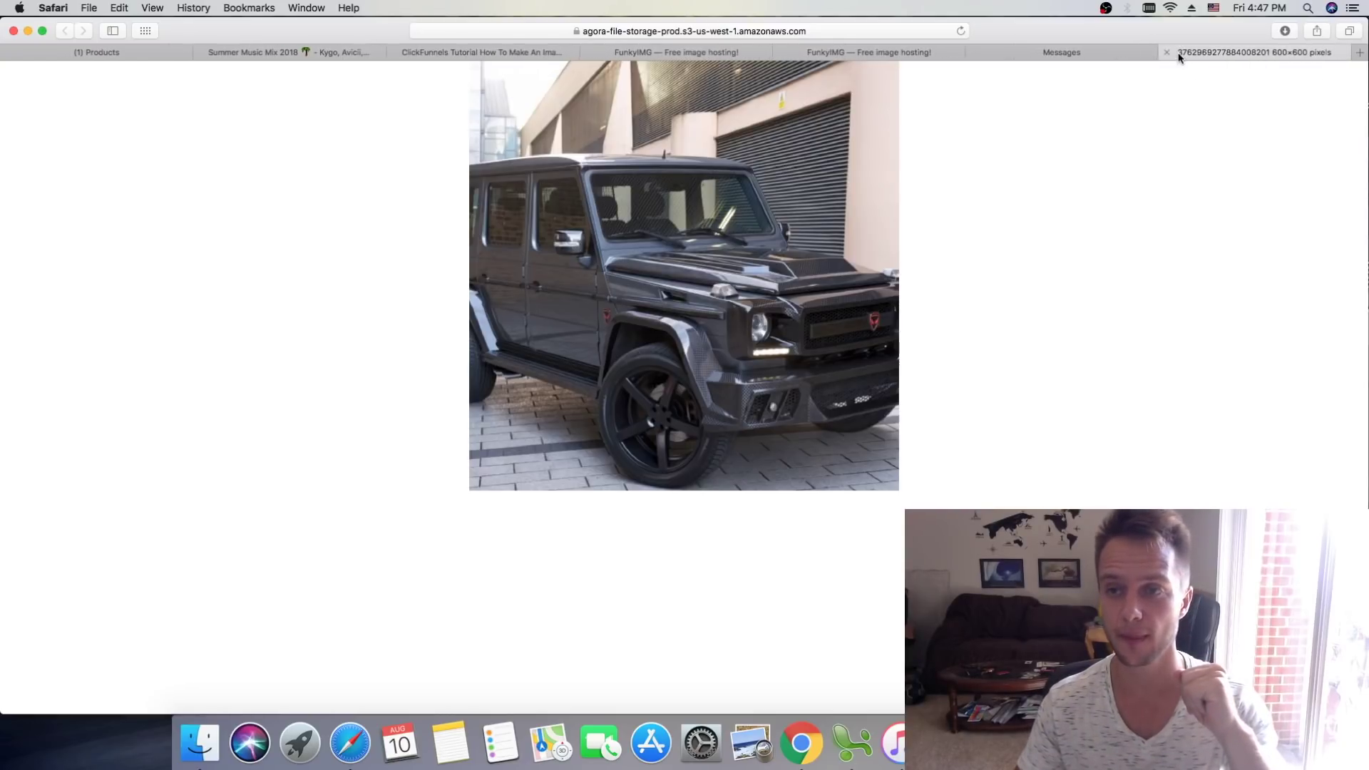
left_click(1166, 52)
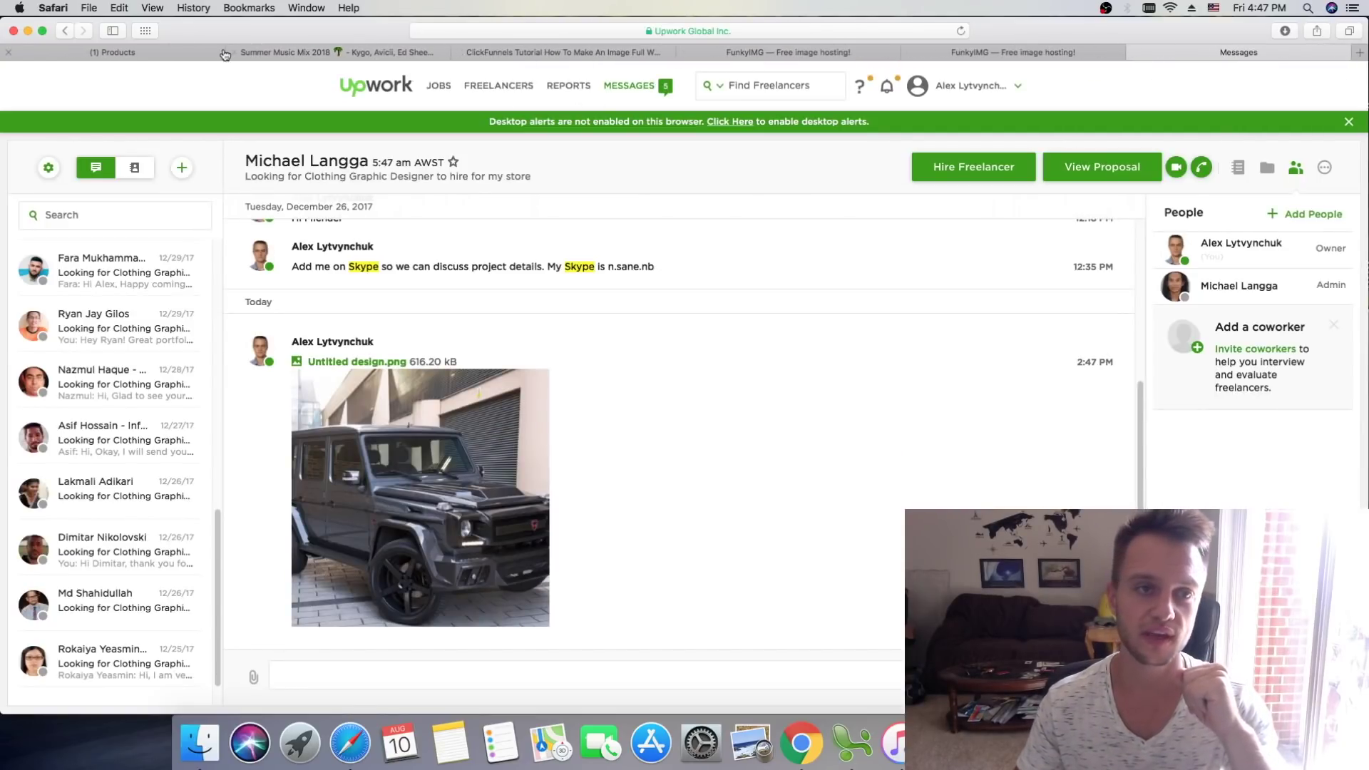
left_click(199, 52)
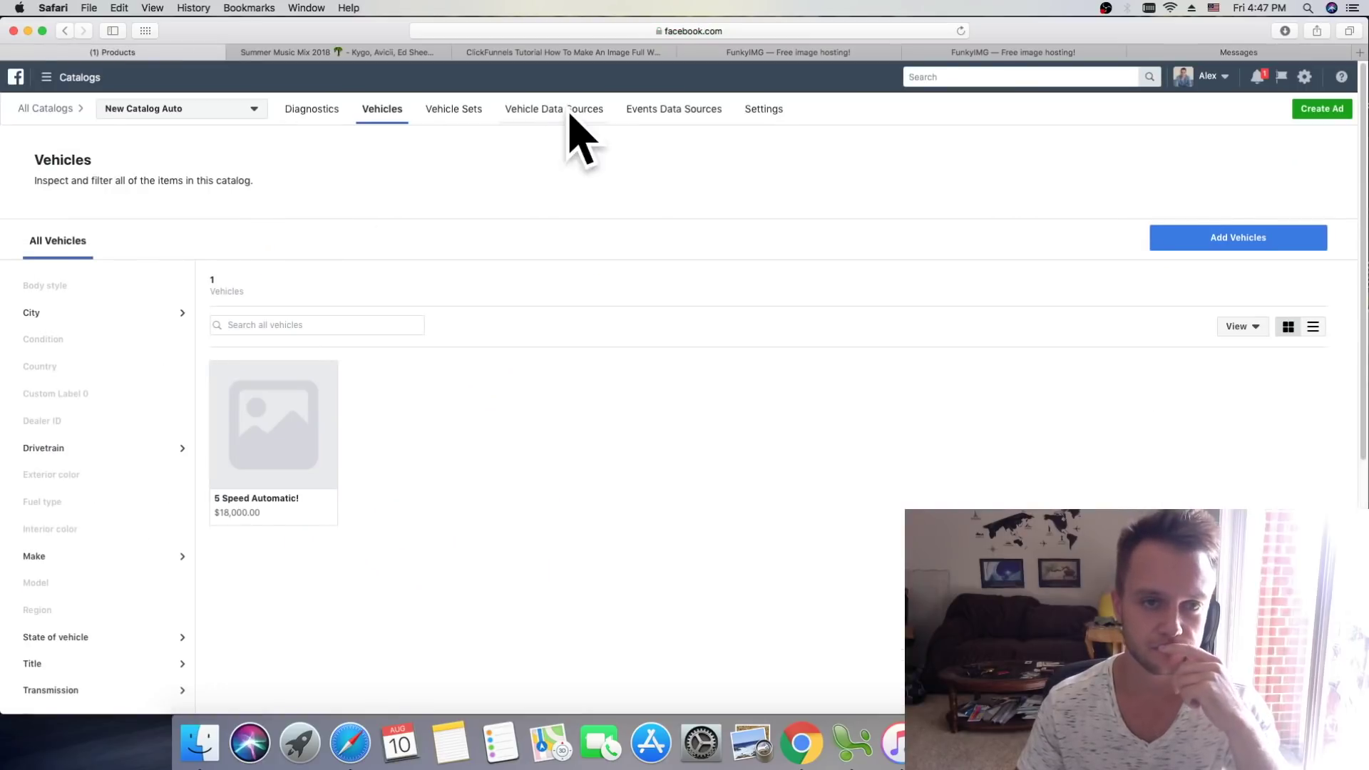
Step: Scroll the Vehicles filters, then open Vehicle Sets showing the All Vehicles set with 1 vehicle
scroll(146, 395, "down", 3)
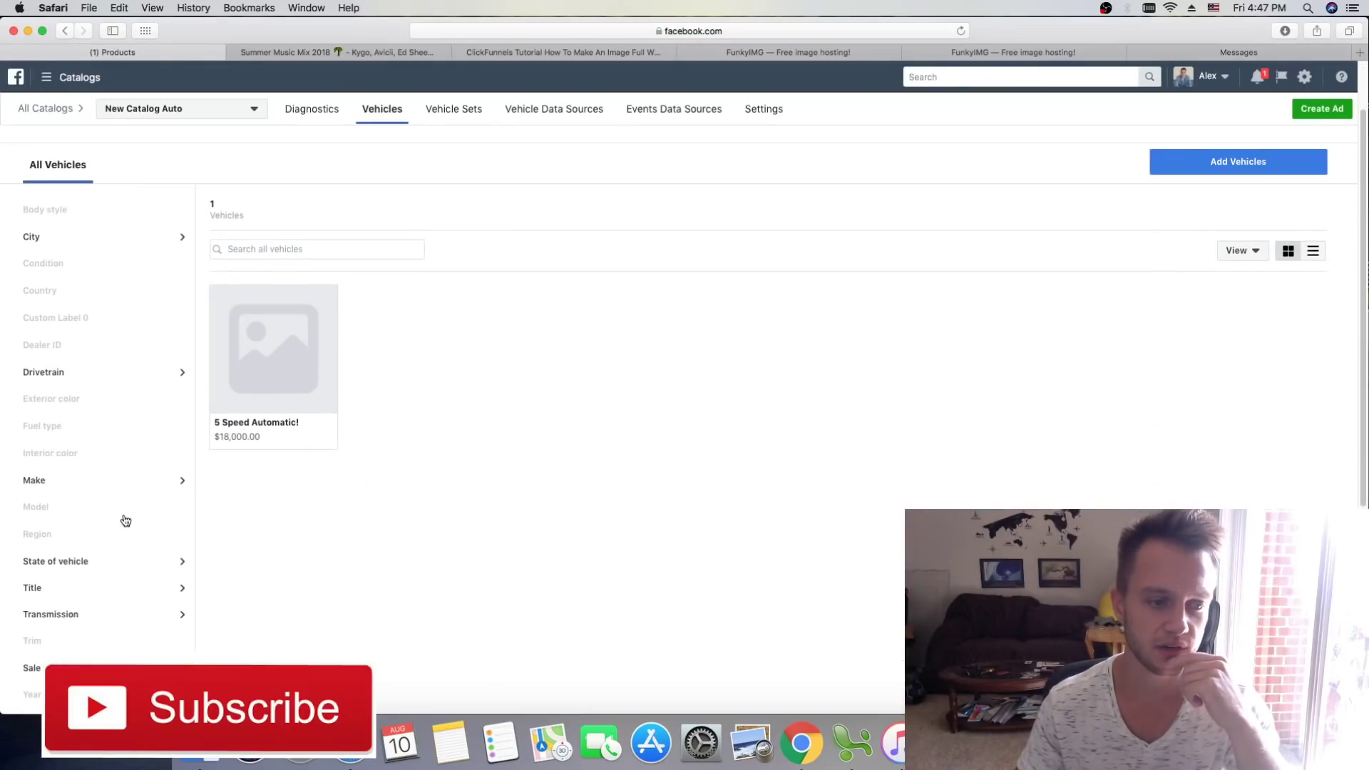
scroll(126, 397, "down", 8)
scroll(125, 397, "up", 12)
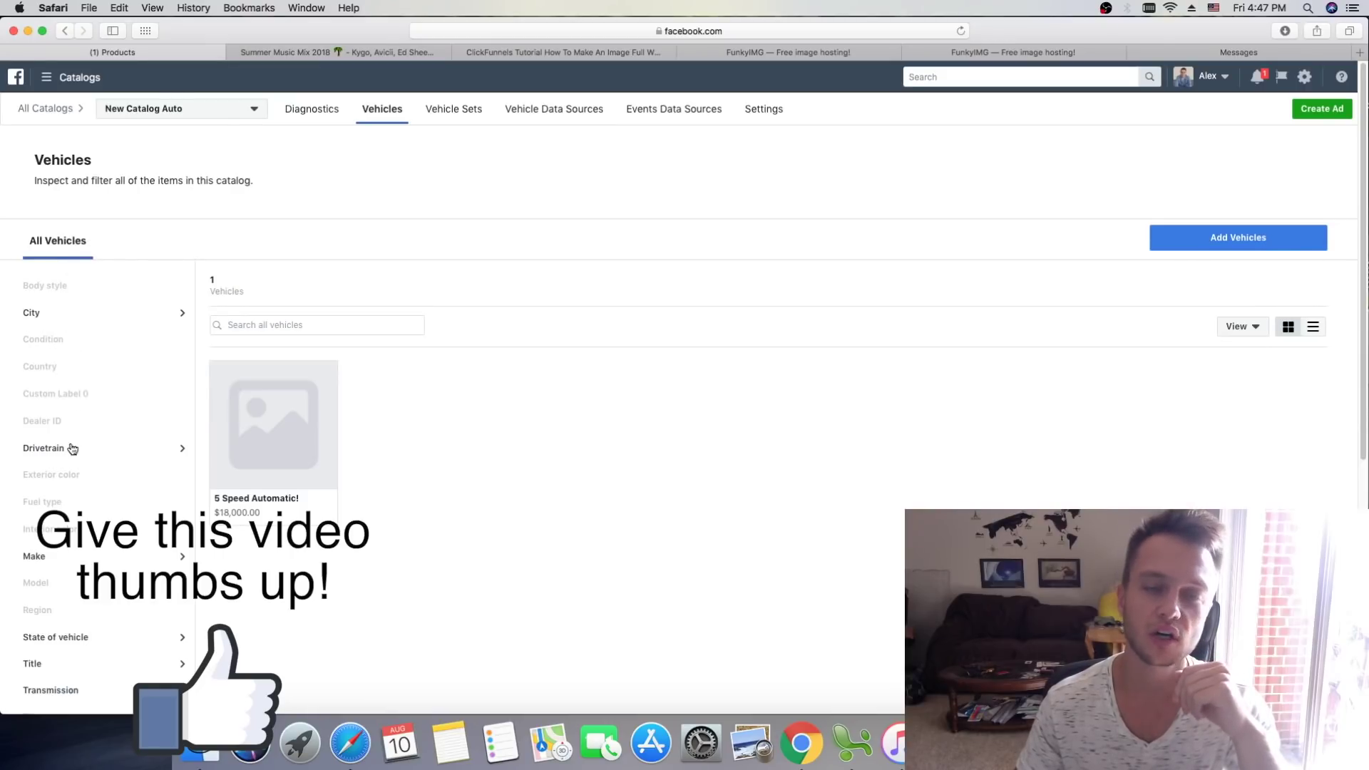
scroll(92, 296, "down", 3)
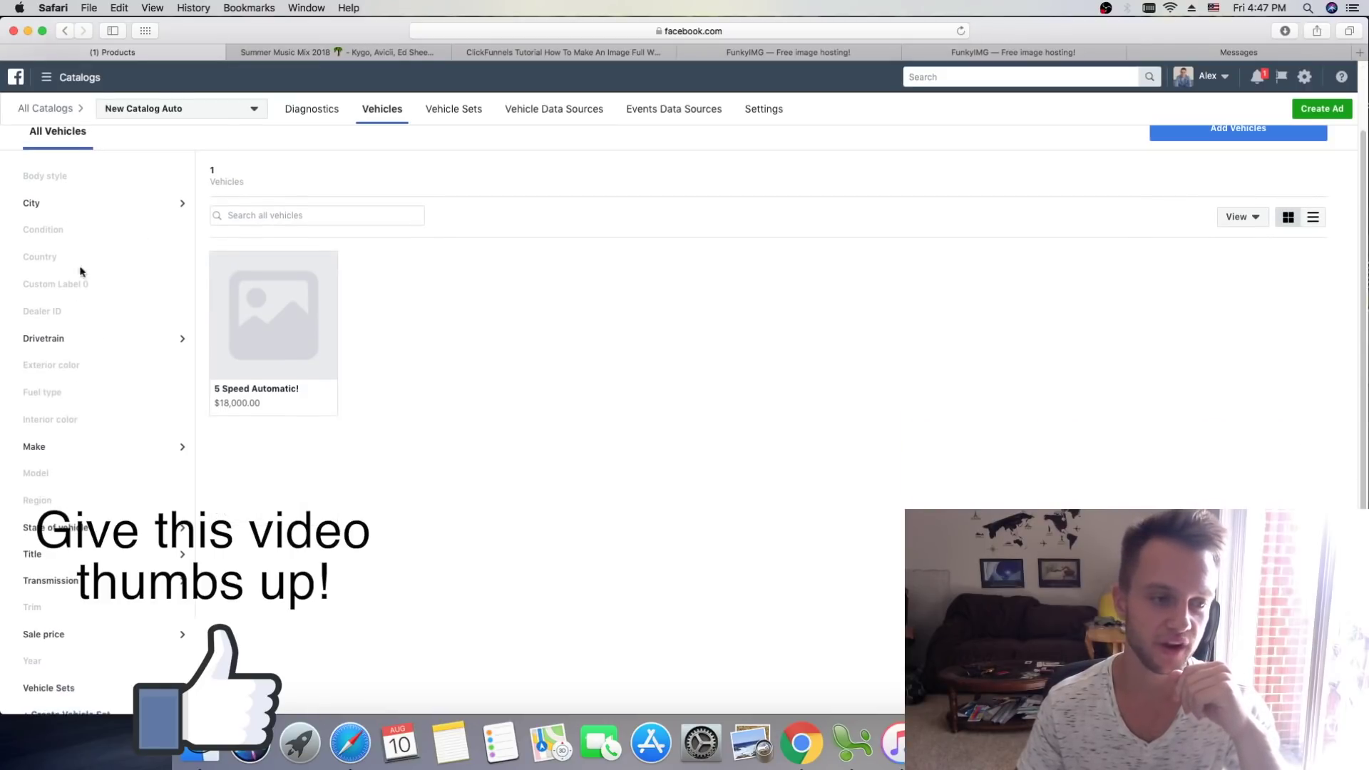
scroll(75, 263, "down", 1)
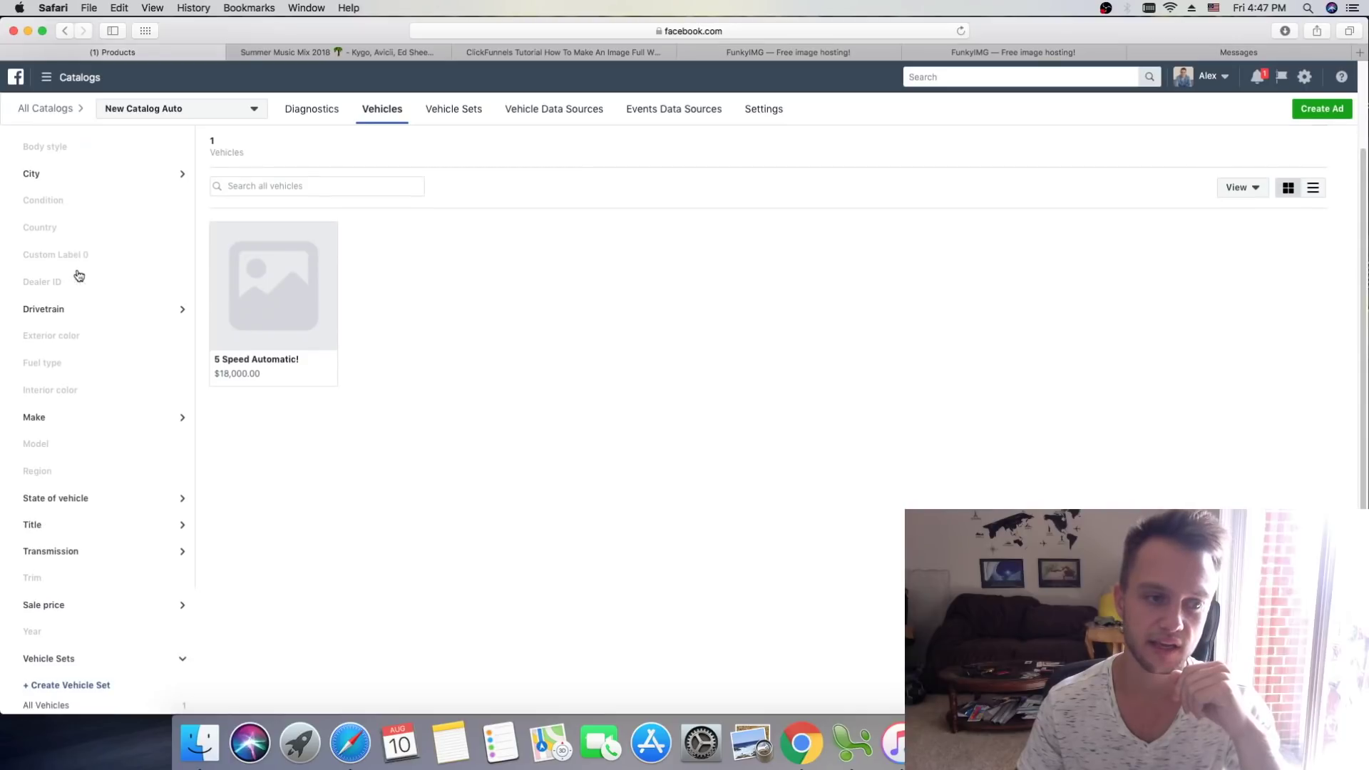
scroll(102, 420, "up", 4)
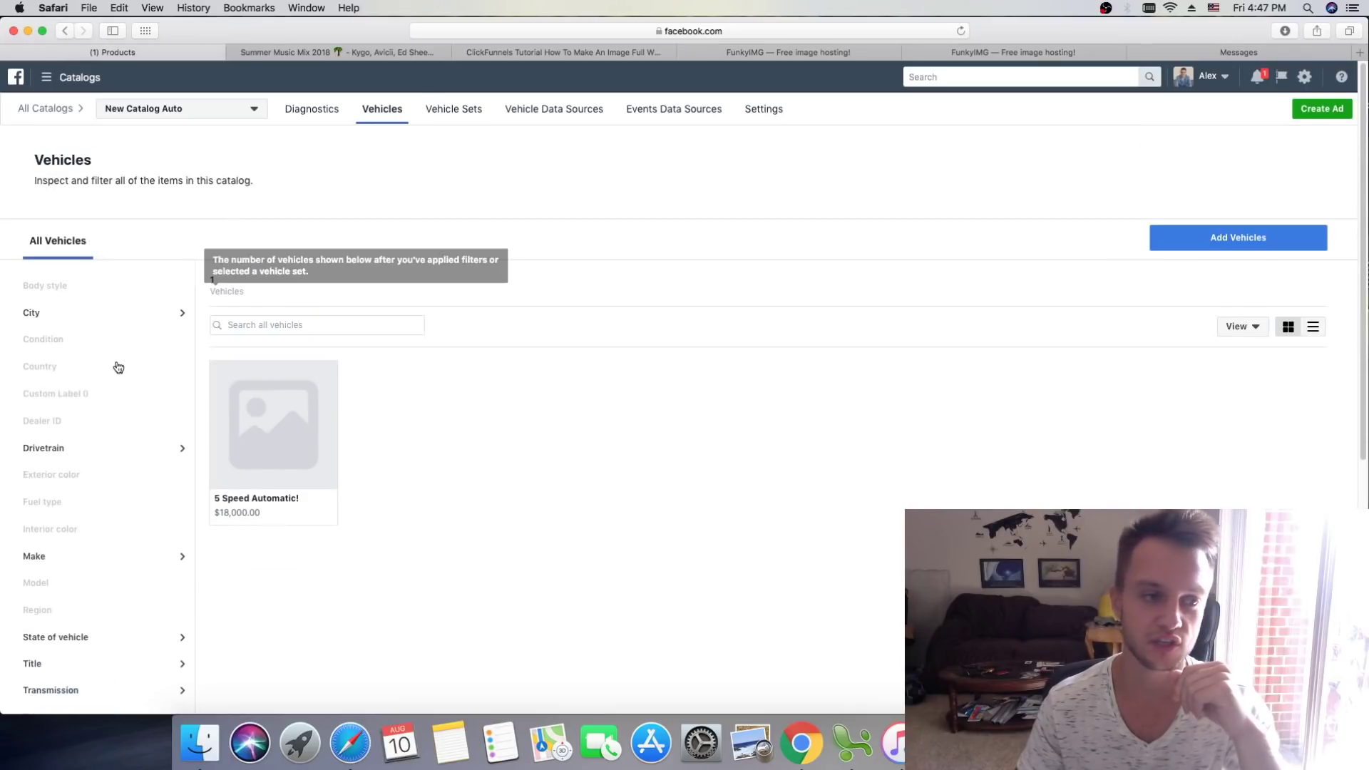
left_click(442, 116)
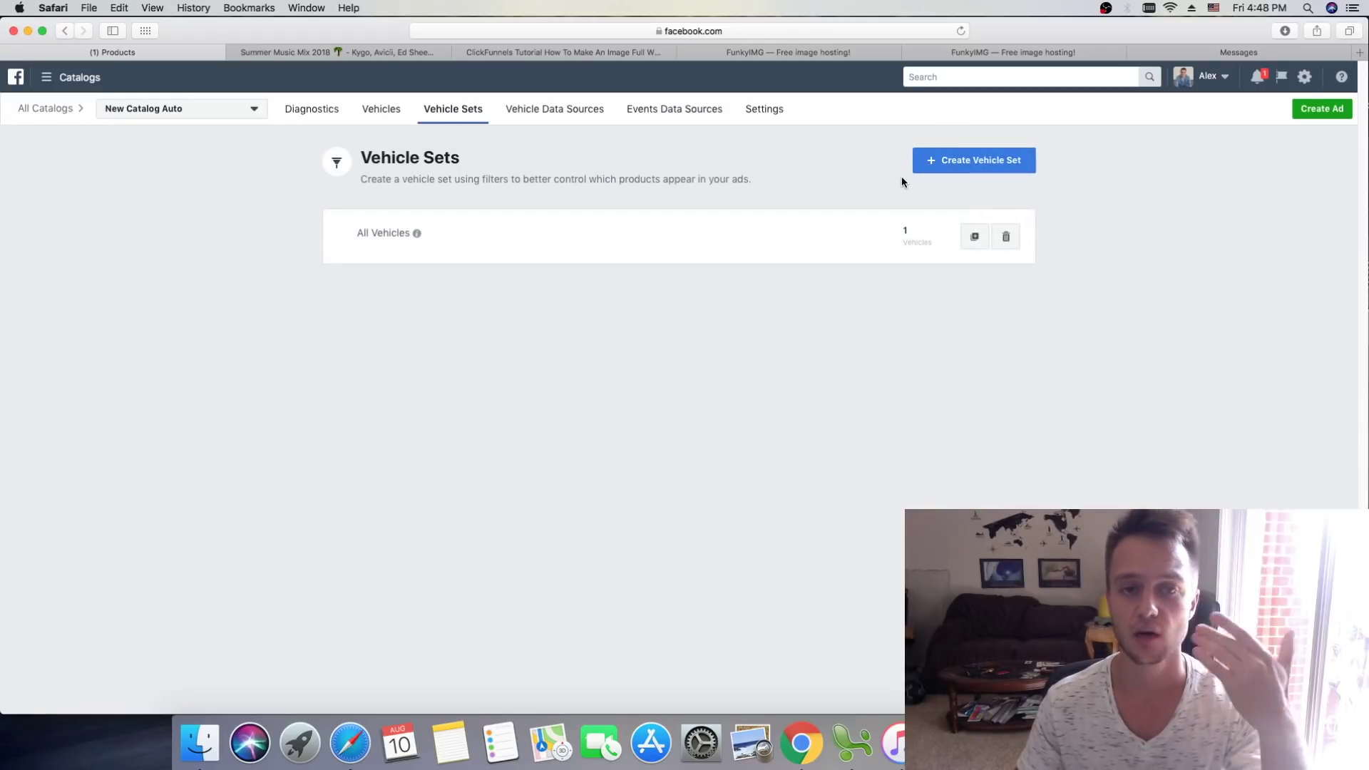
left_click(951, 164)
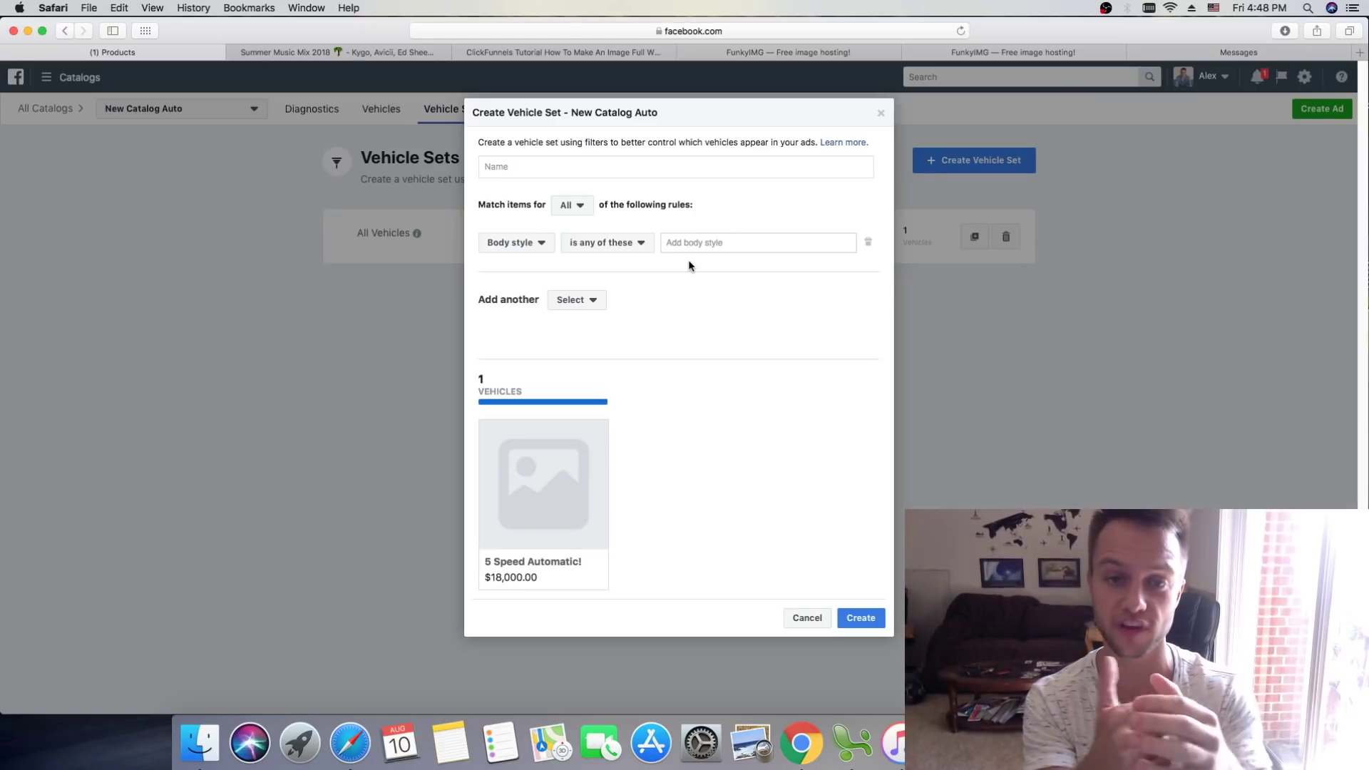
left_click(528, 167)
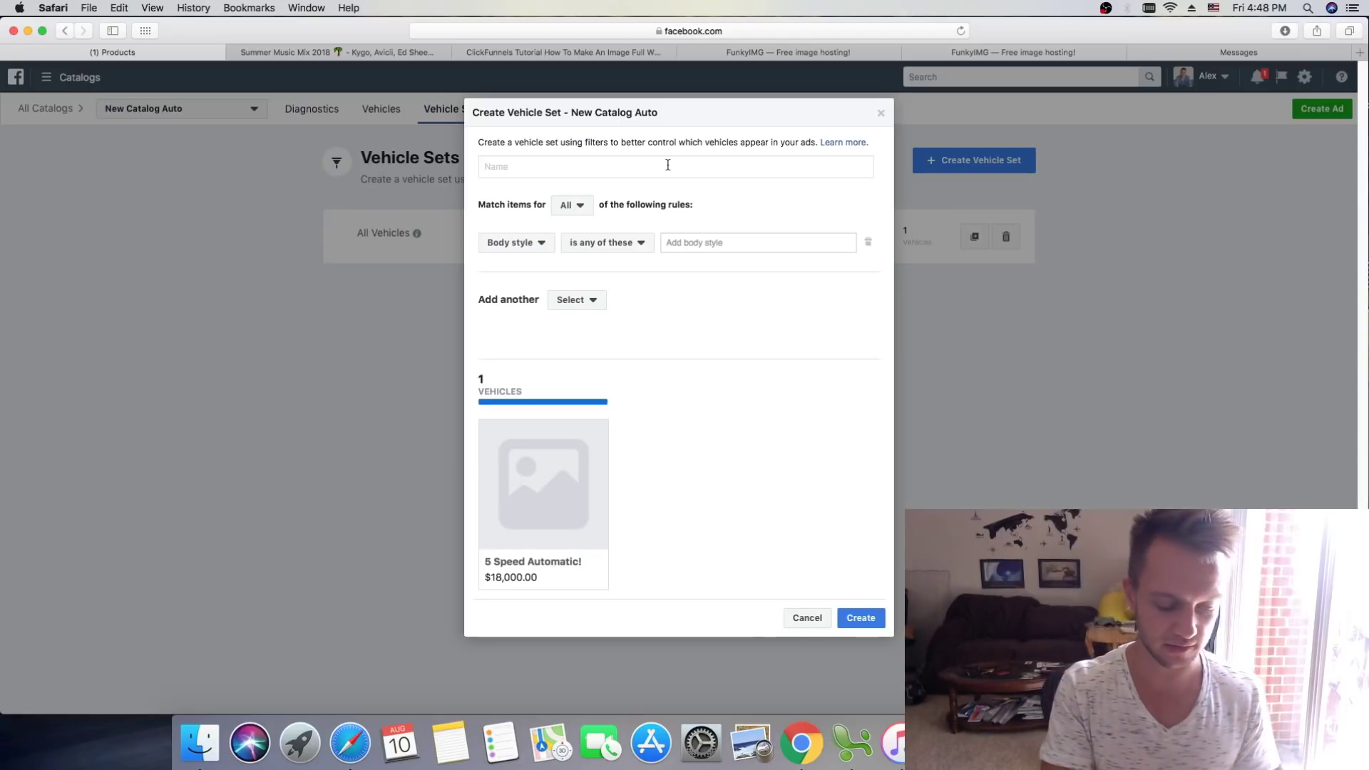
type("Merced")
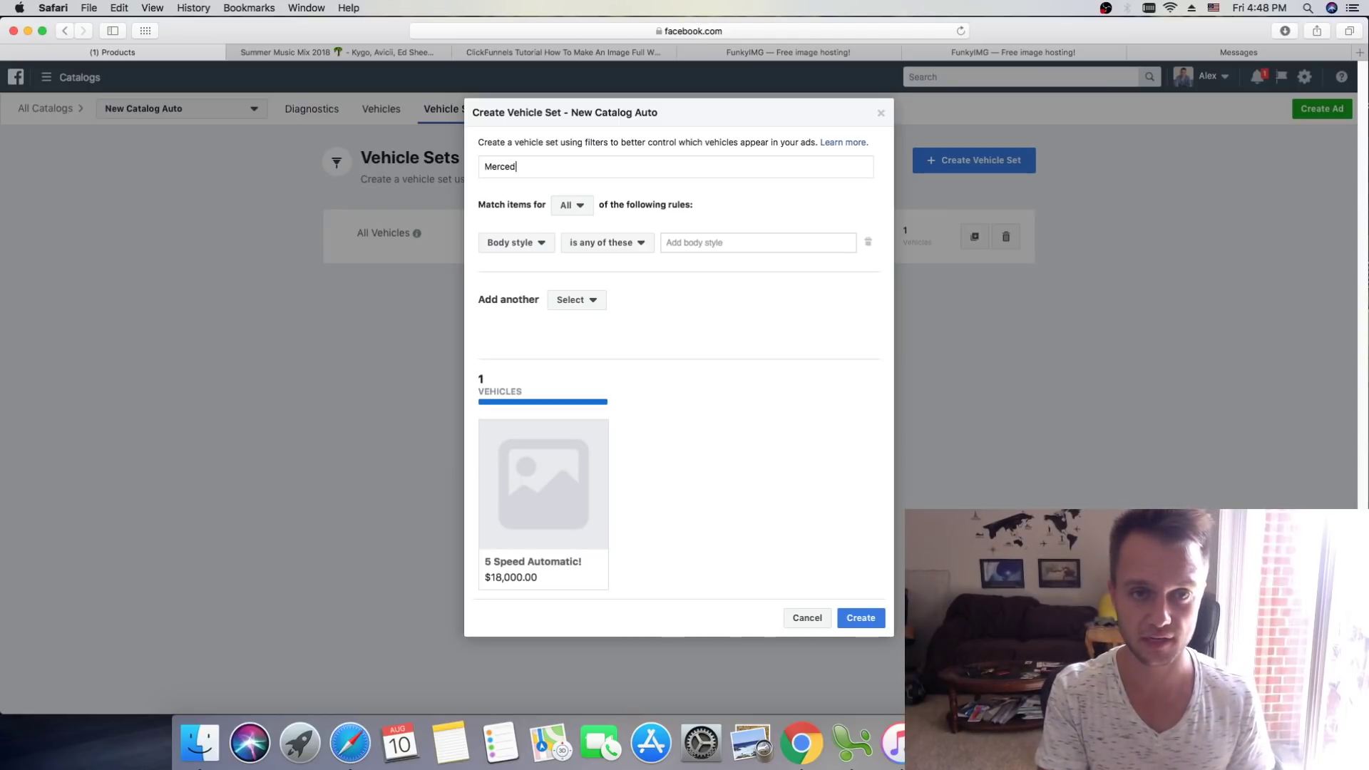
type("es W")
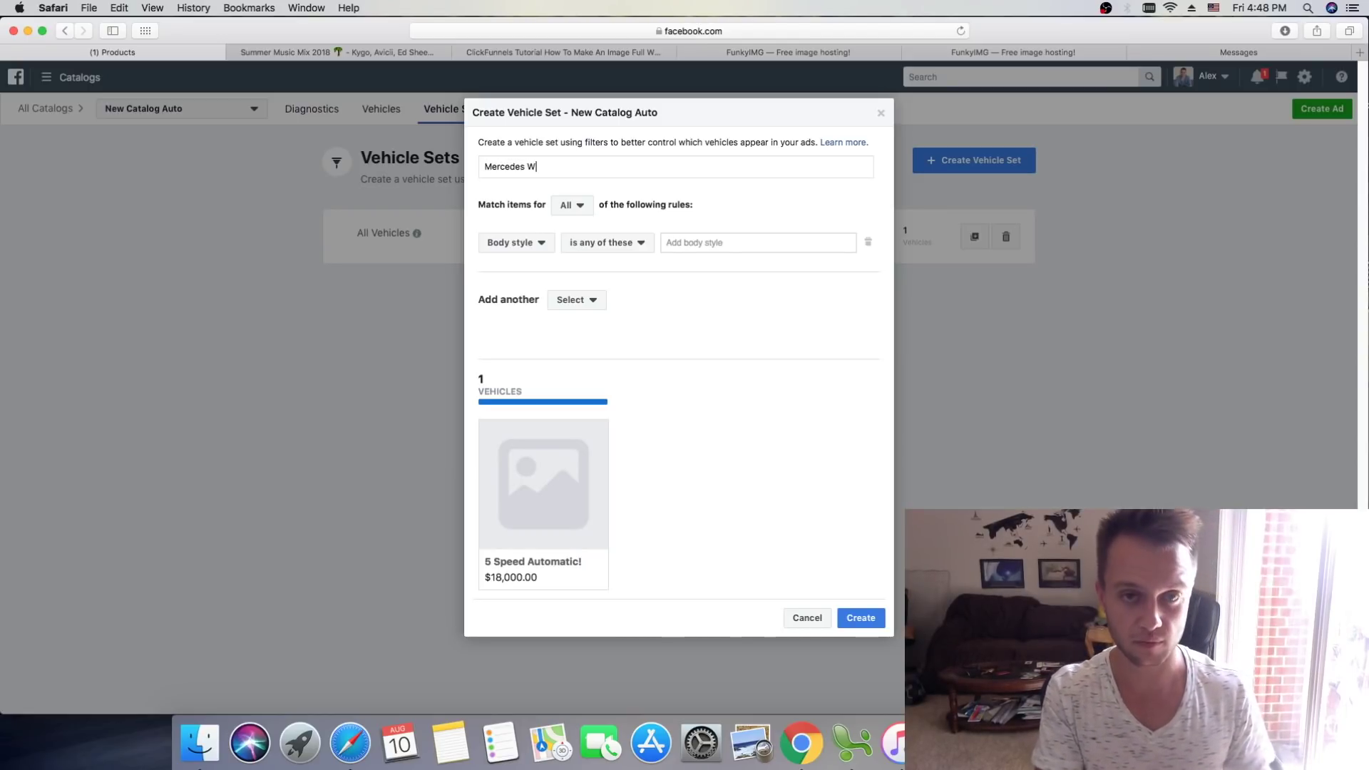
type("463")
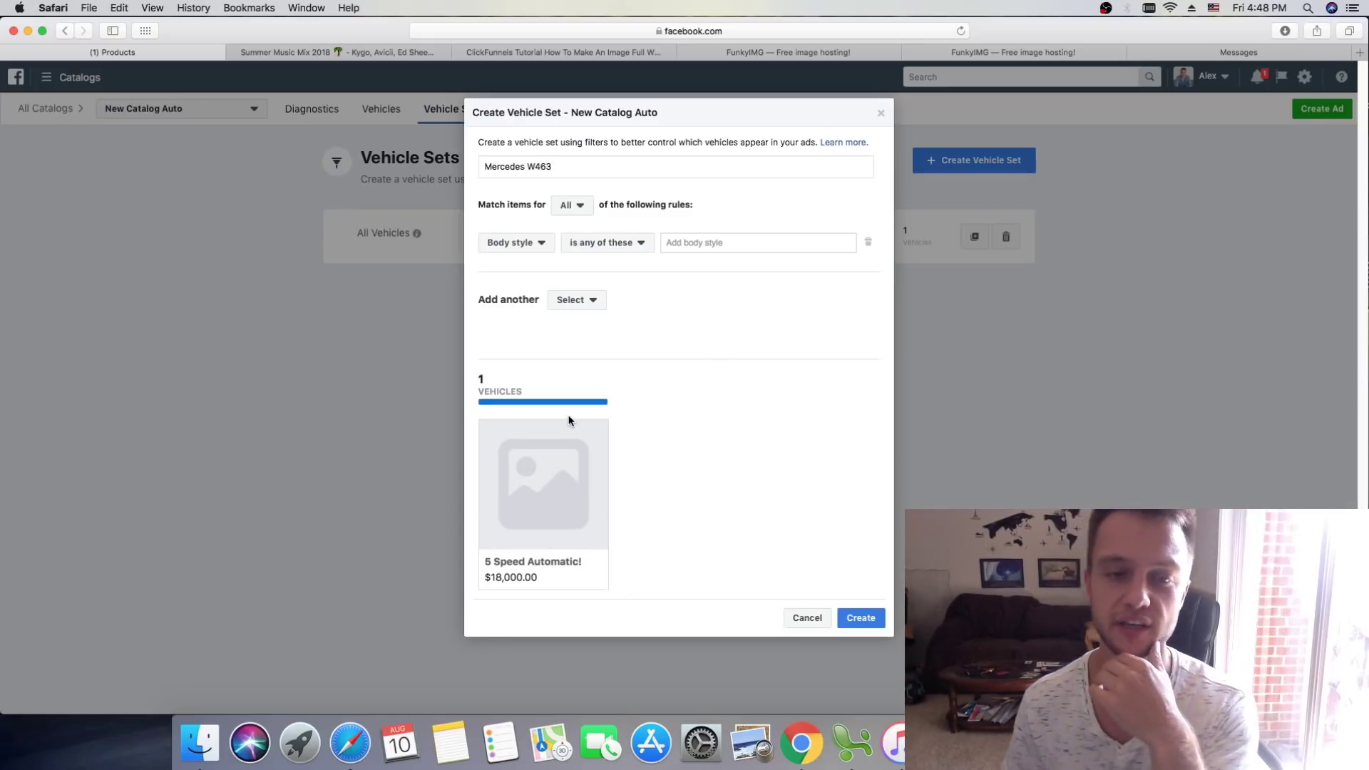
left_click(592, 306)
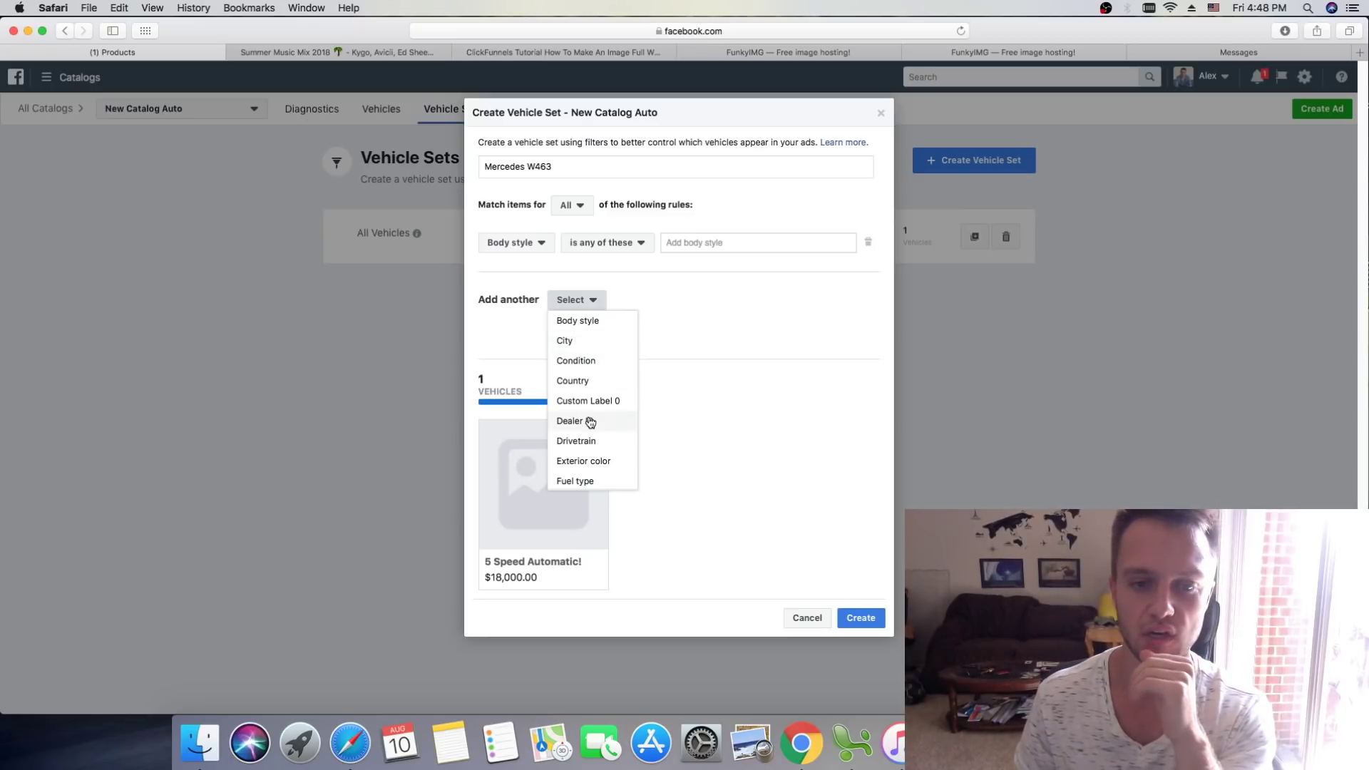
left_click(649, 320)
left_click(536, 242)
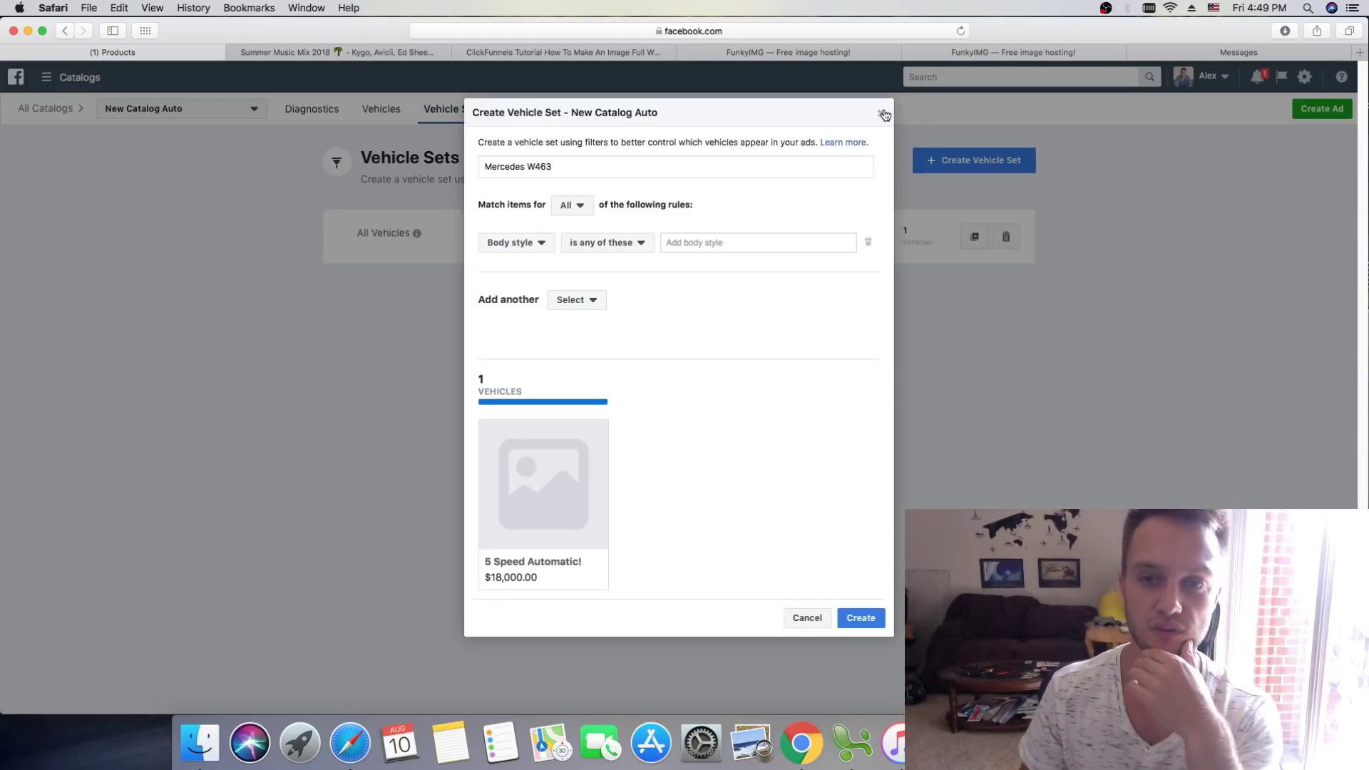
left_click(873, 620)
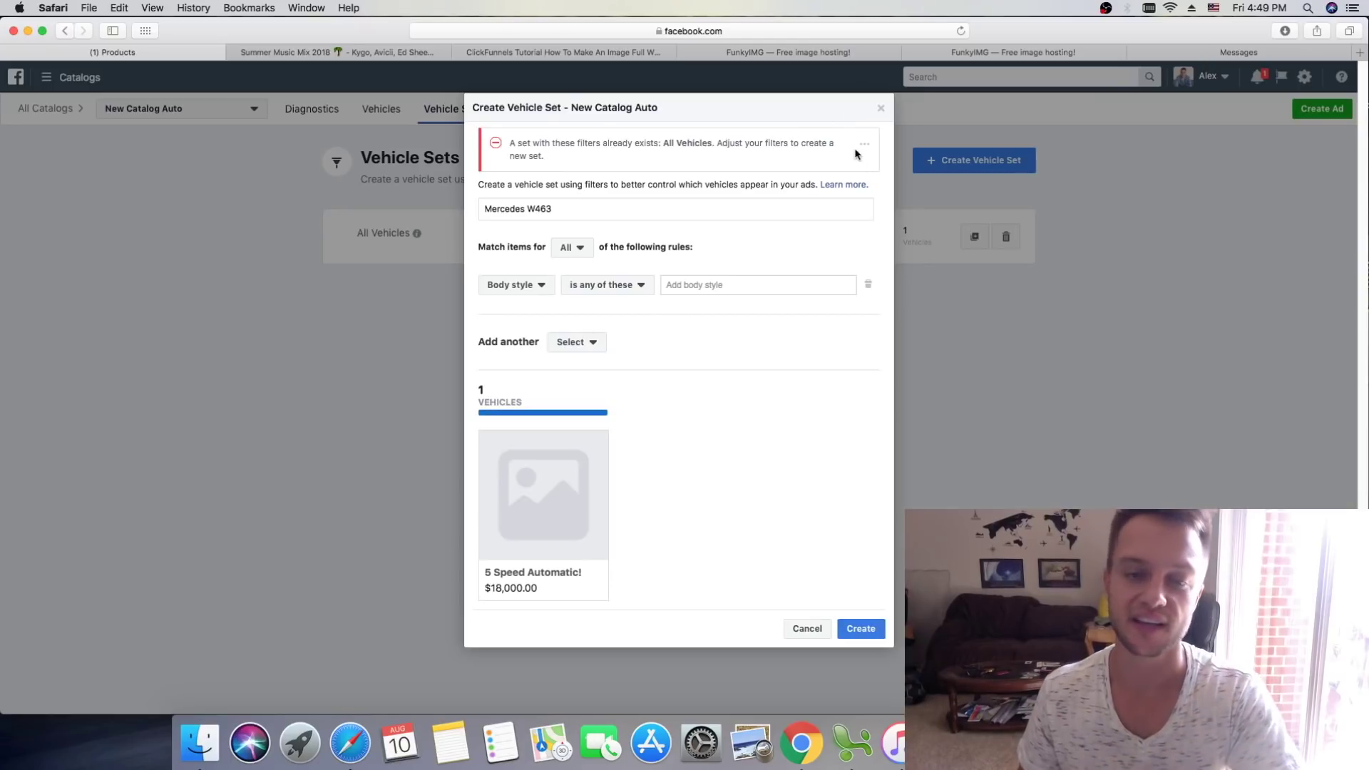
left_click(881, 107)
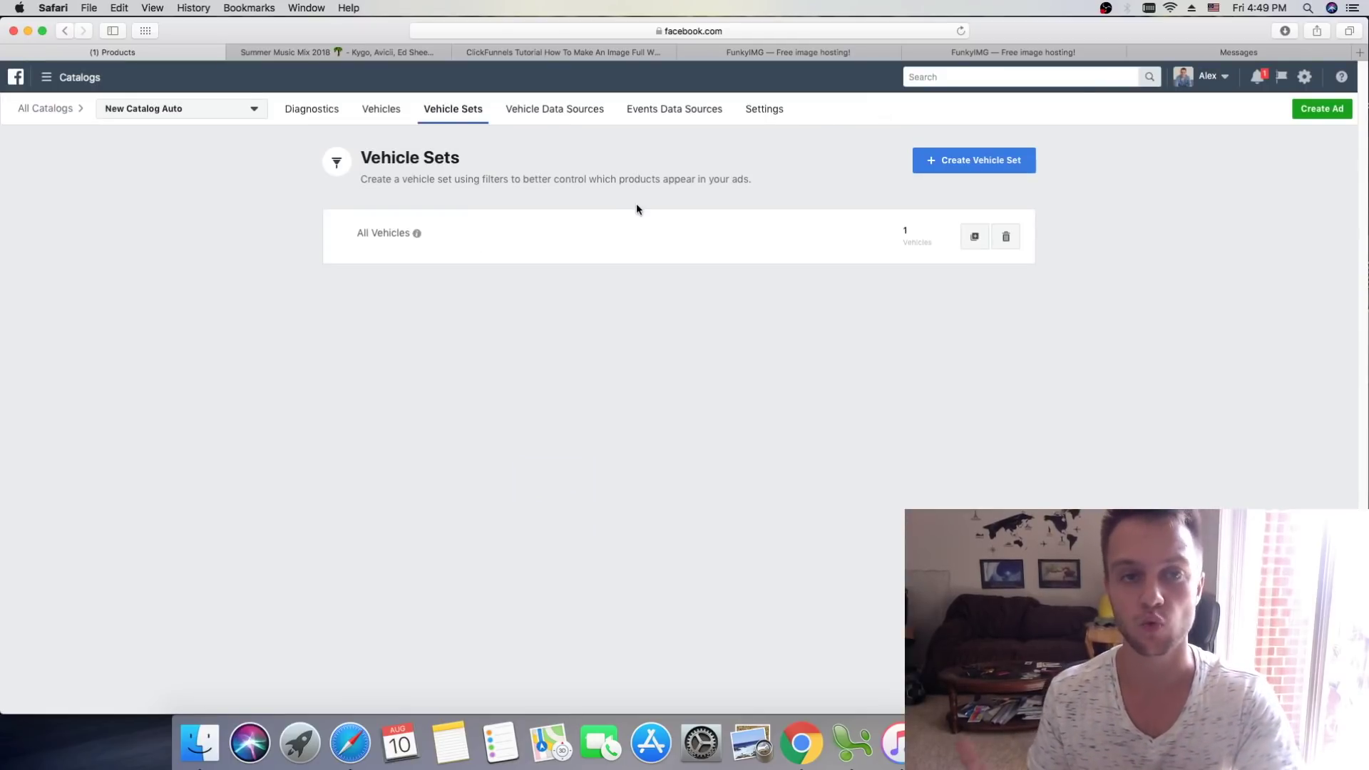
Step: Look through the catalog's Data Sources, Settings and Diagnostics tabs, then open the business tools menu
left_click(581, 114)
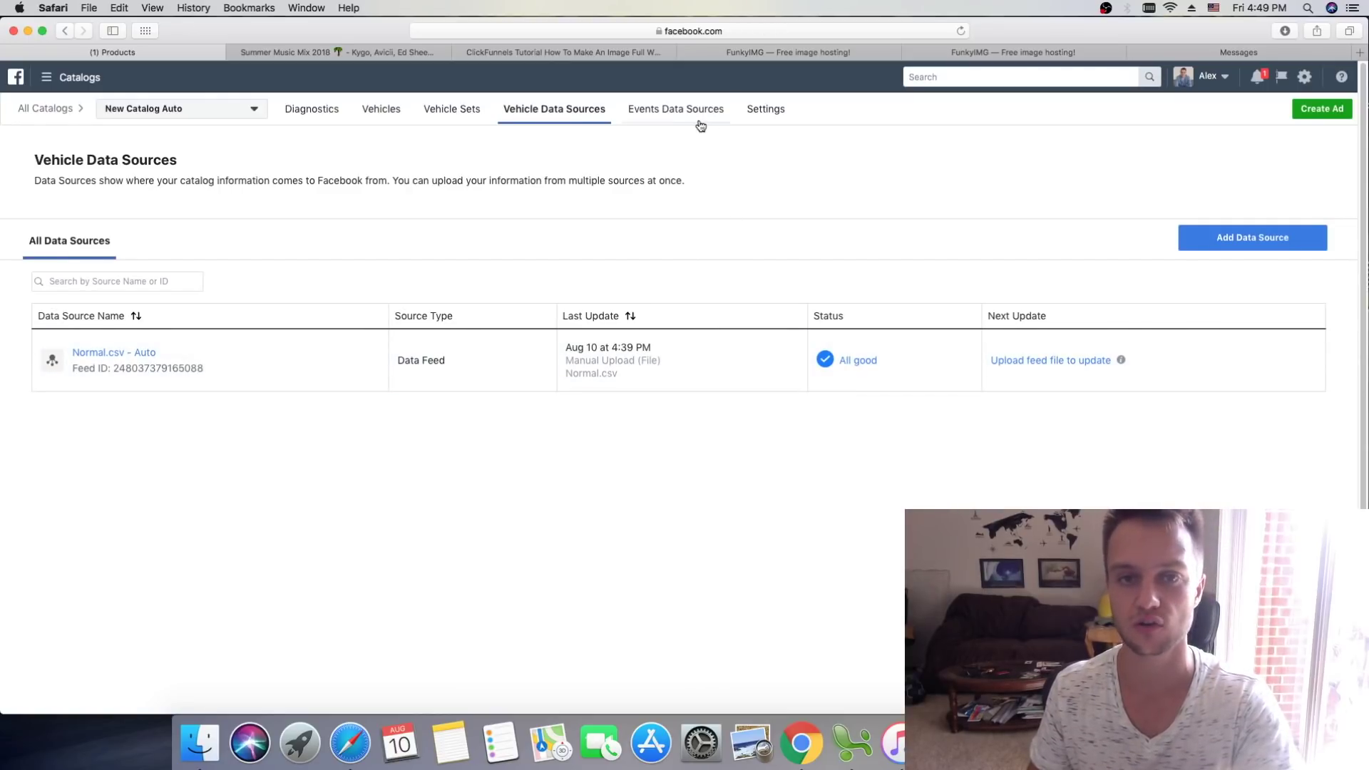
left_click(780, 117)
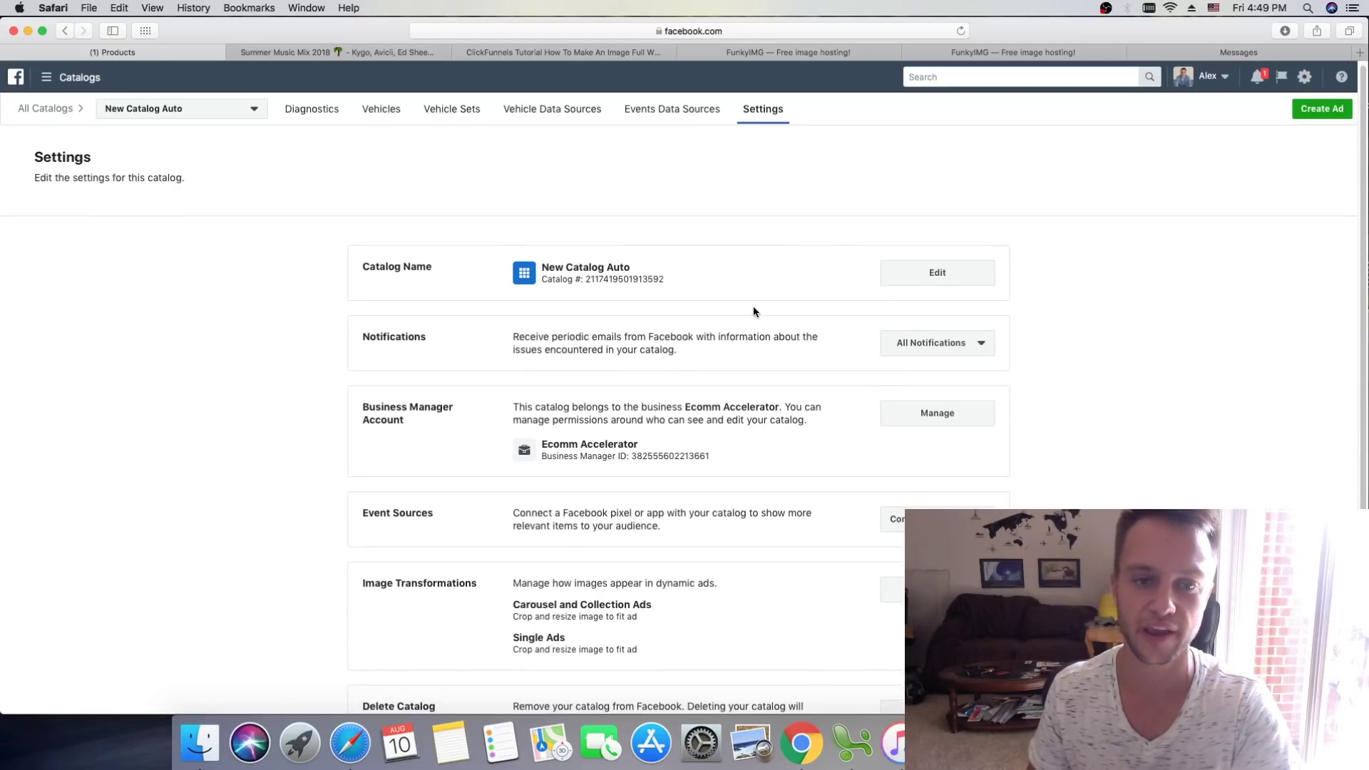
scroll(753, 312, "down", 3)
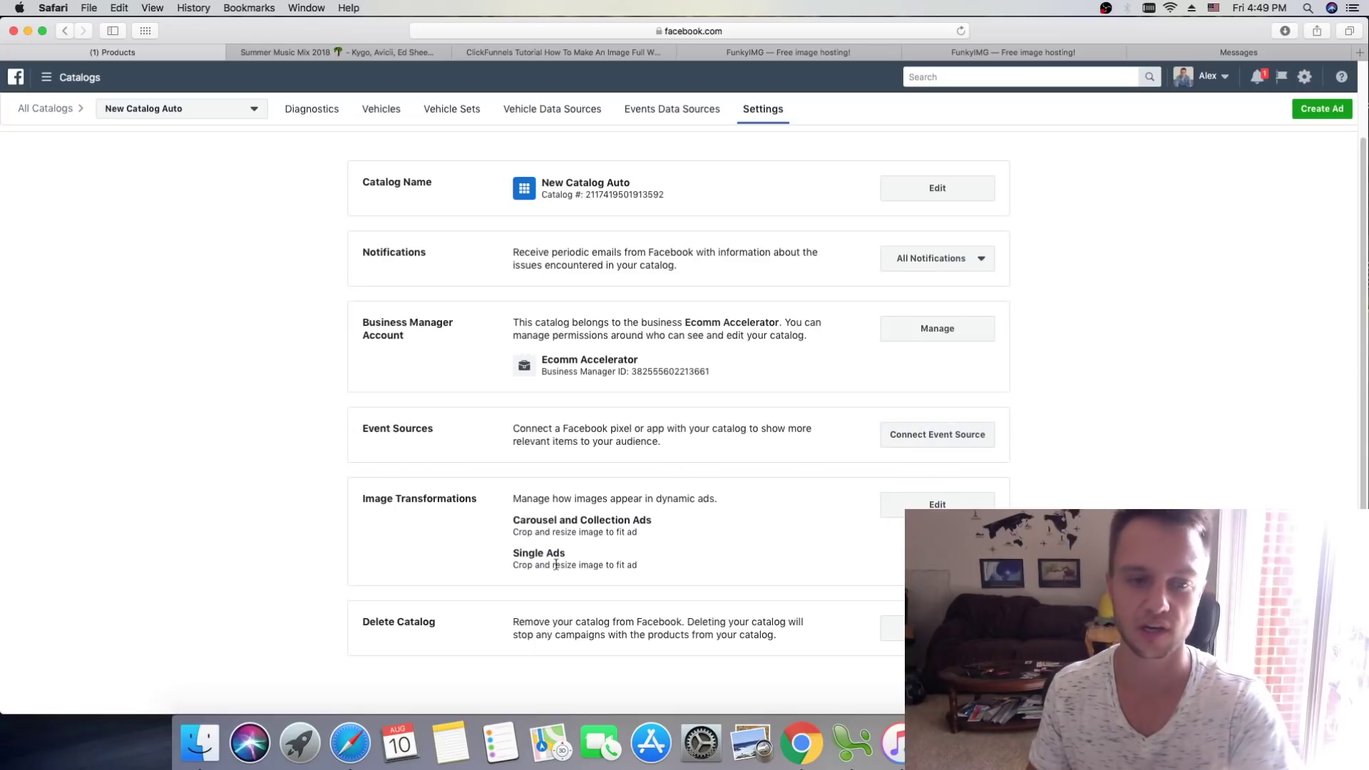
scroll(443, 257, "up", 3)
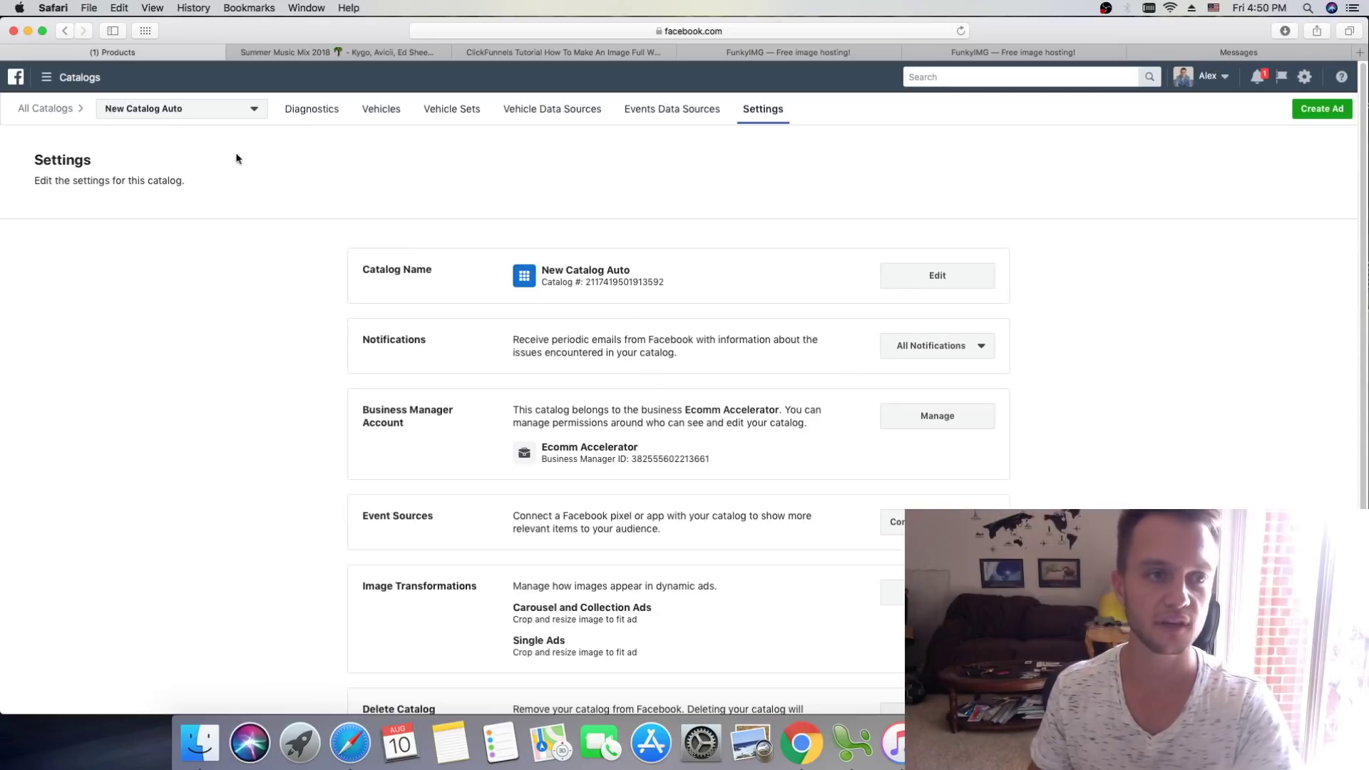
left_click(390, 108)
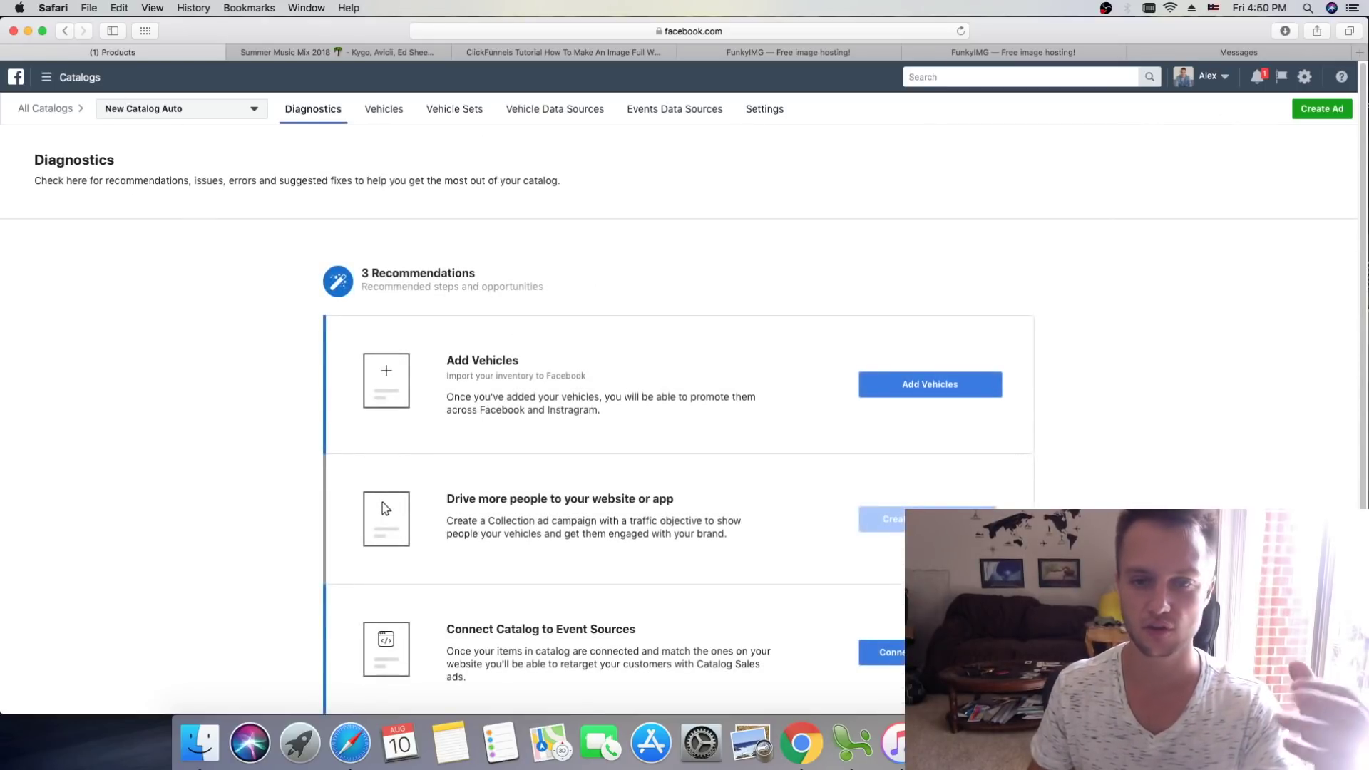
left_click(45, 79)
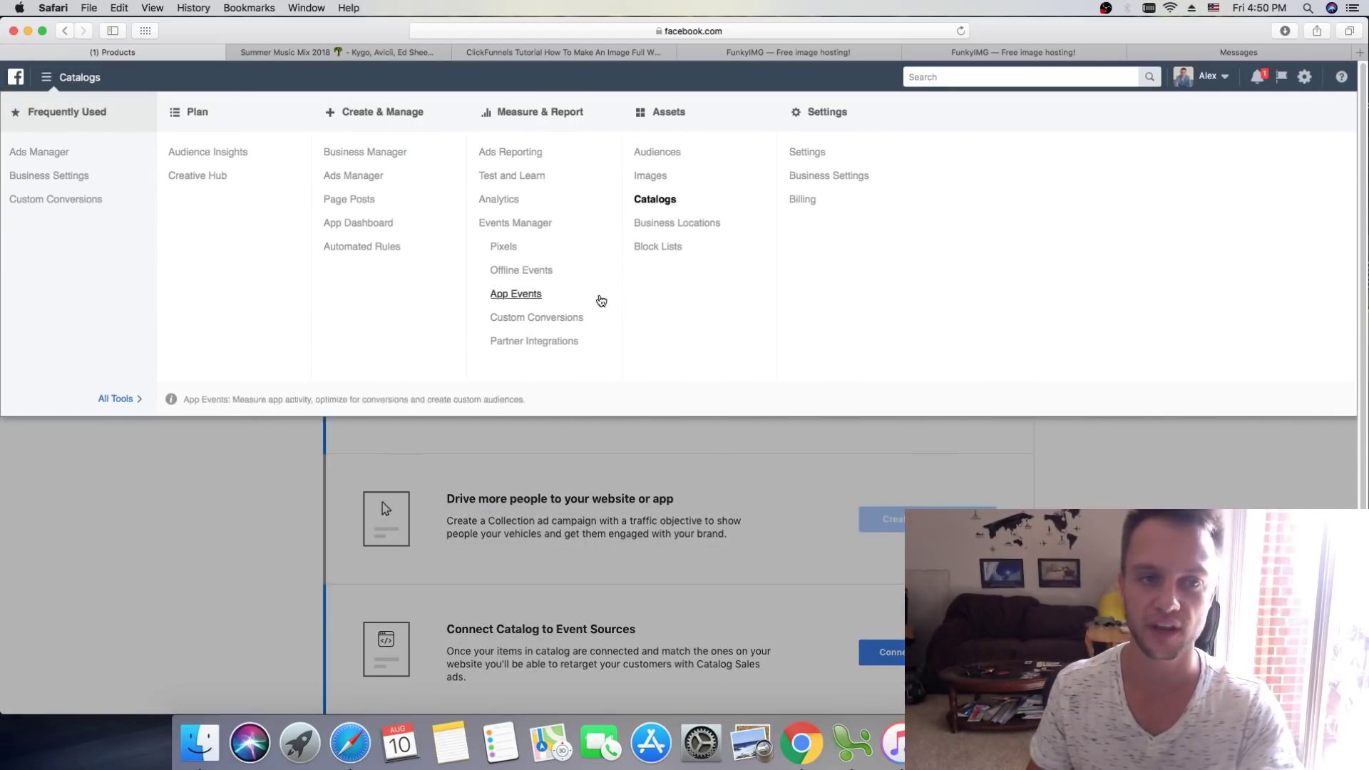
Step: Go to Ads Manager and switch to the client's ad account from the account dropdown
left_click(59, 158)
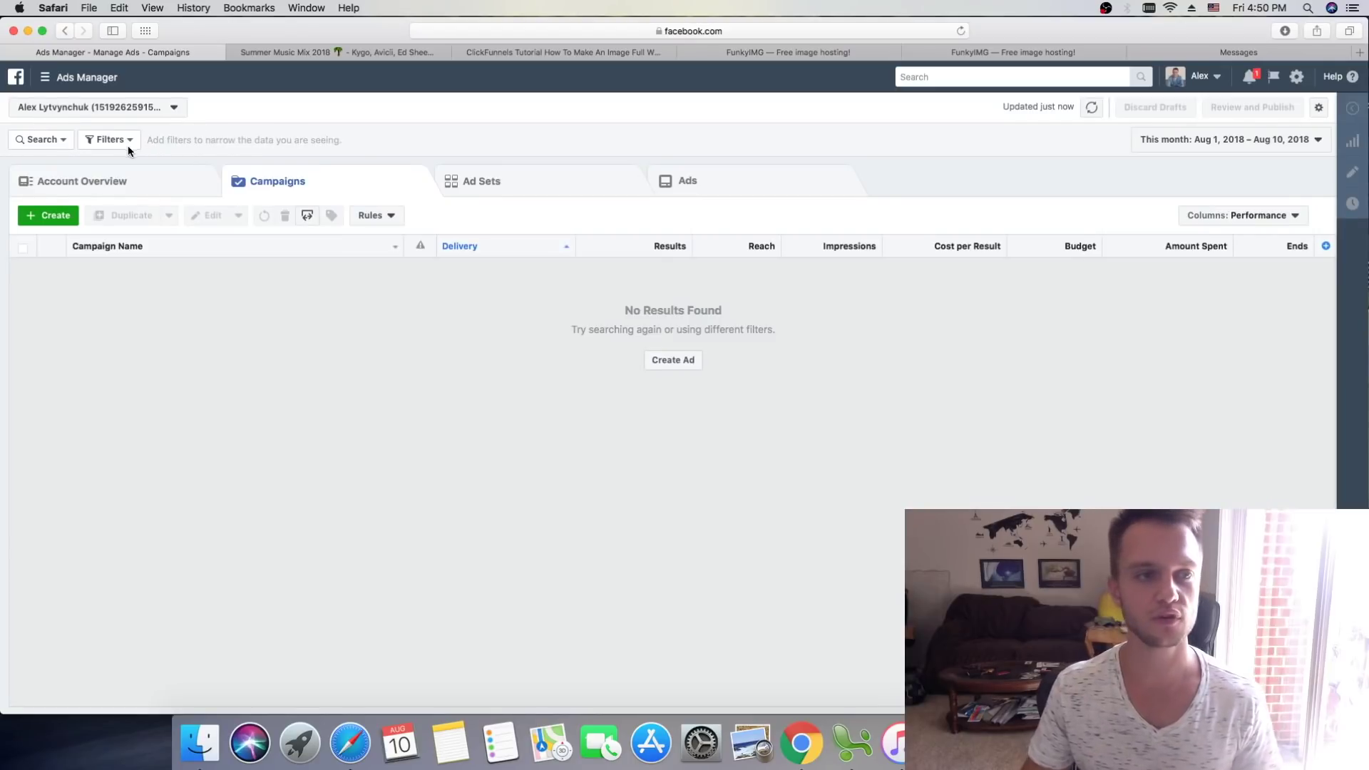
left_click(130, 108)
scroll(143, 391, "down", 6)
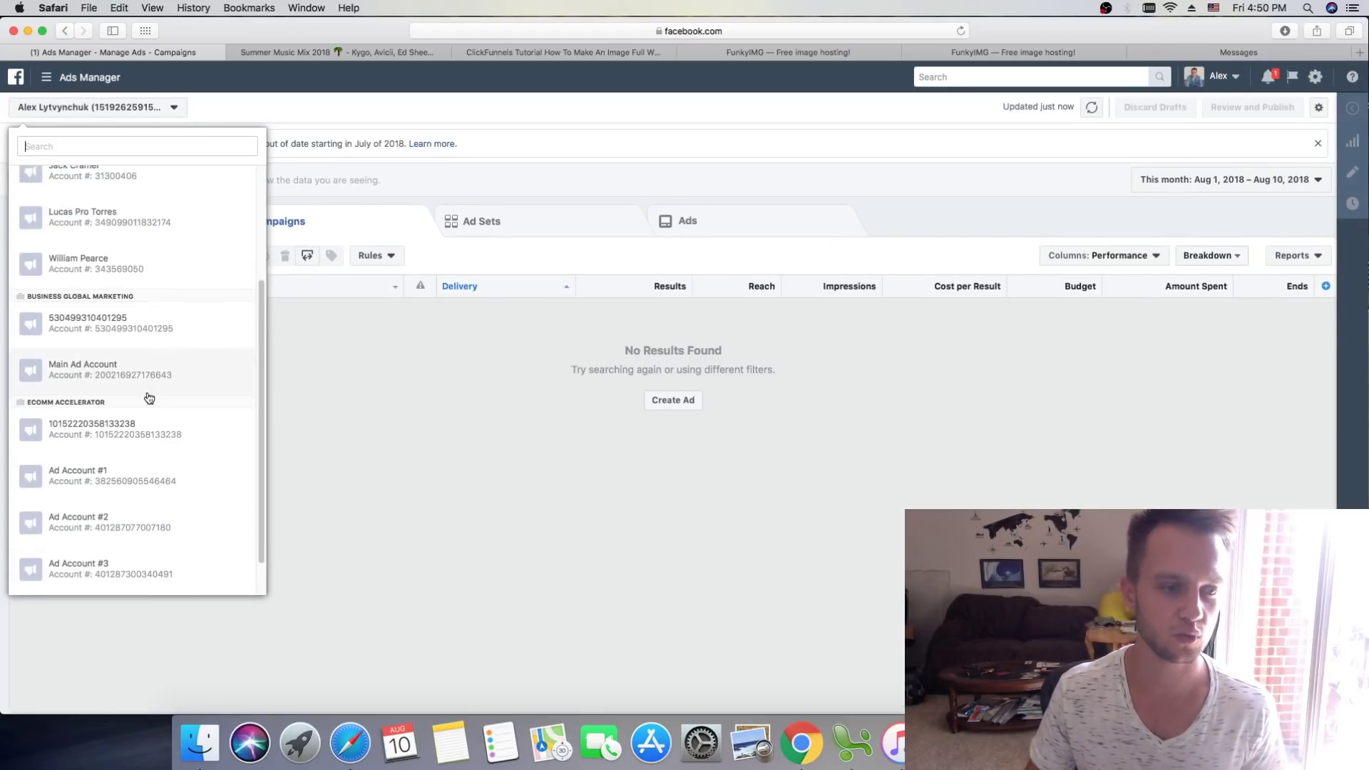
scroll(110, 314, "up", 5)
scroll(142, 428, "down", 5)
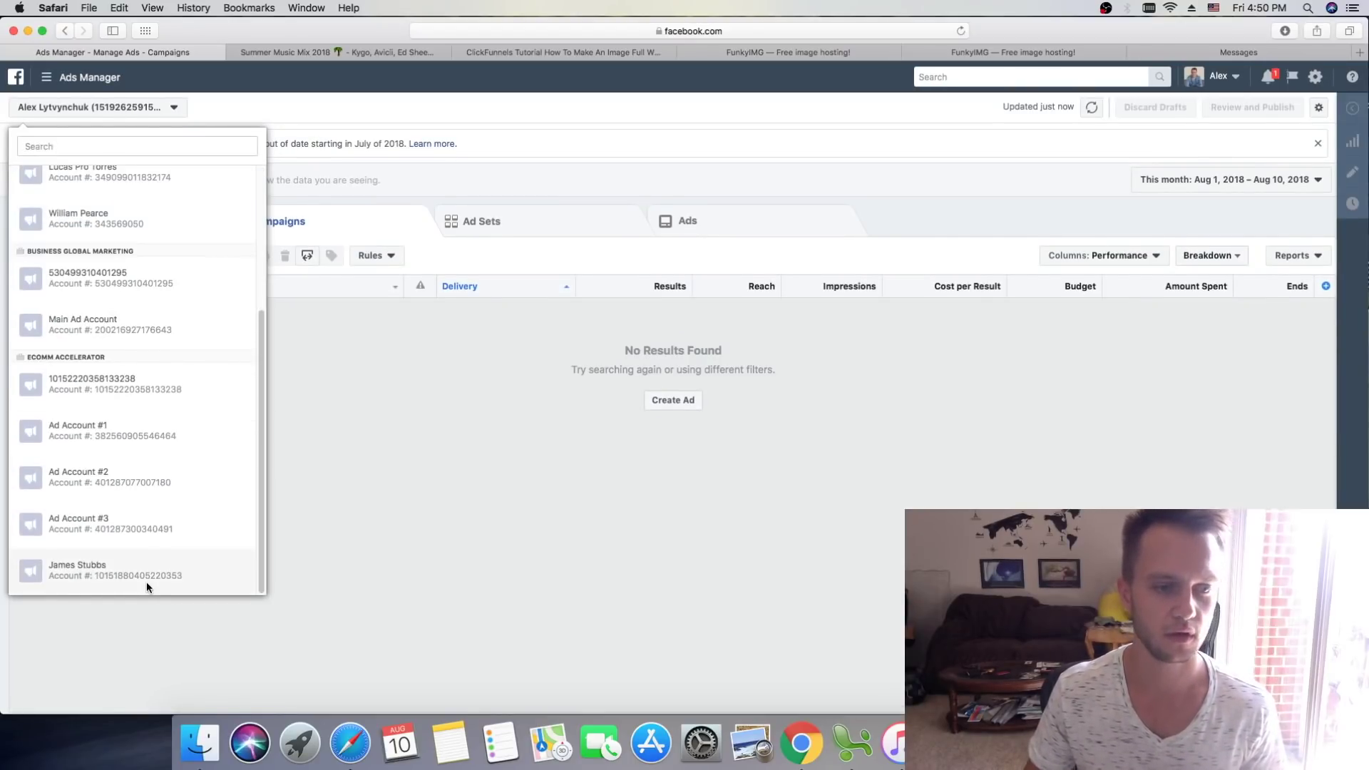
left_click(147, 580)
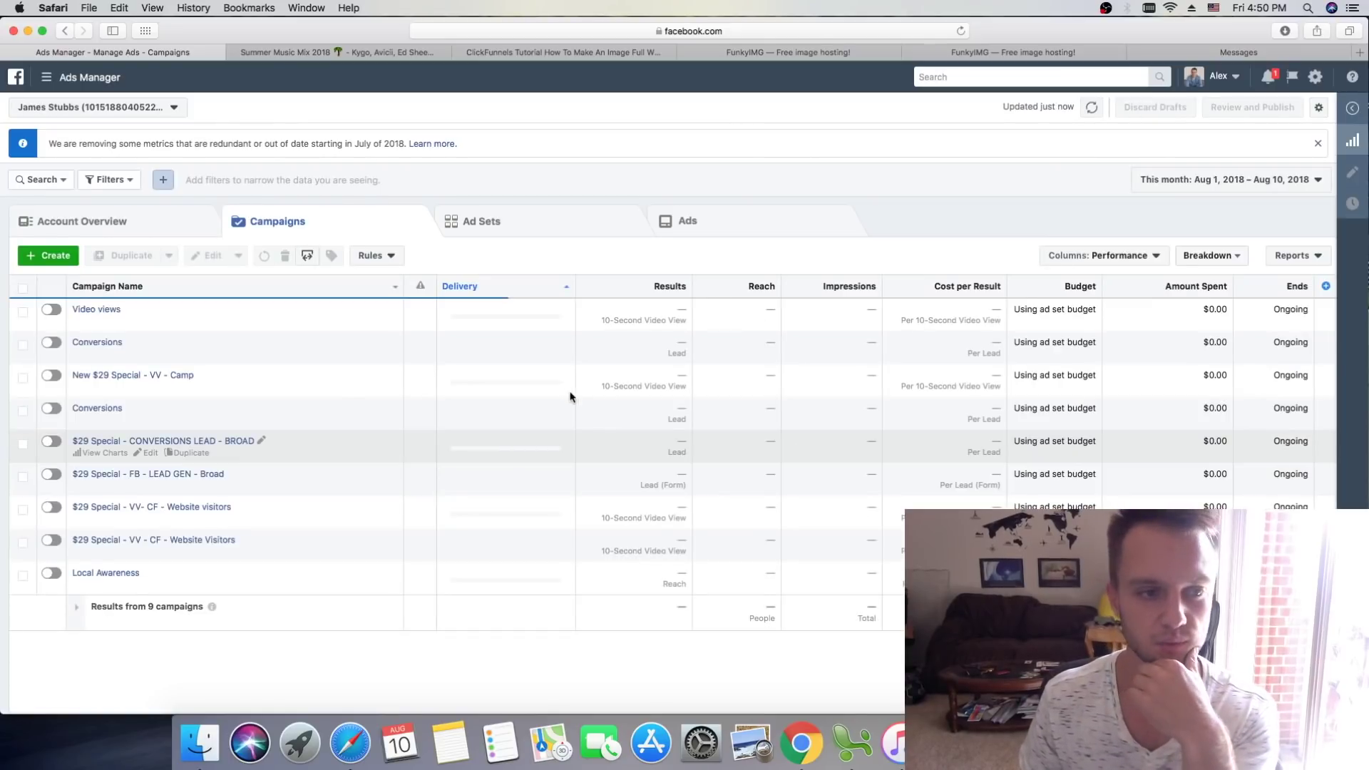
Step: Discard the unfinished draft and start a fresh campaign with the Catalog sales objective
left_click(57, 256)
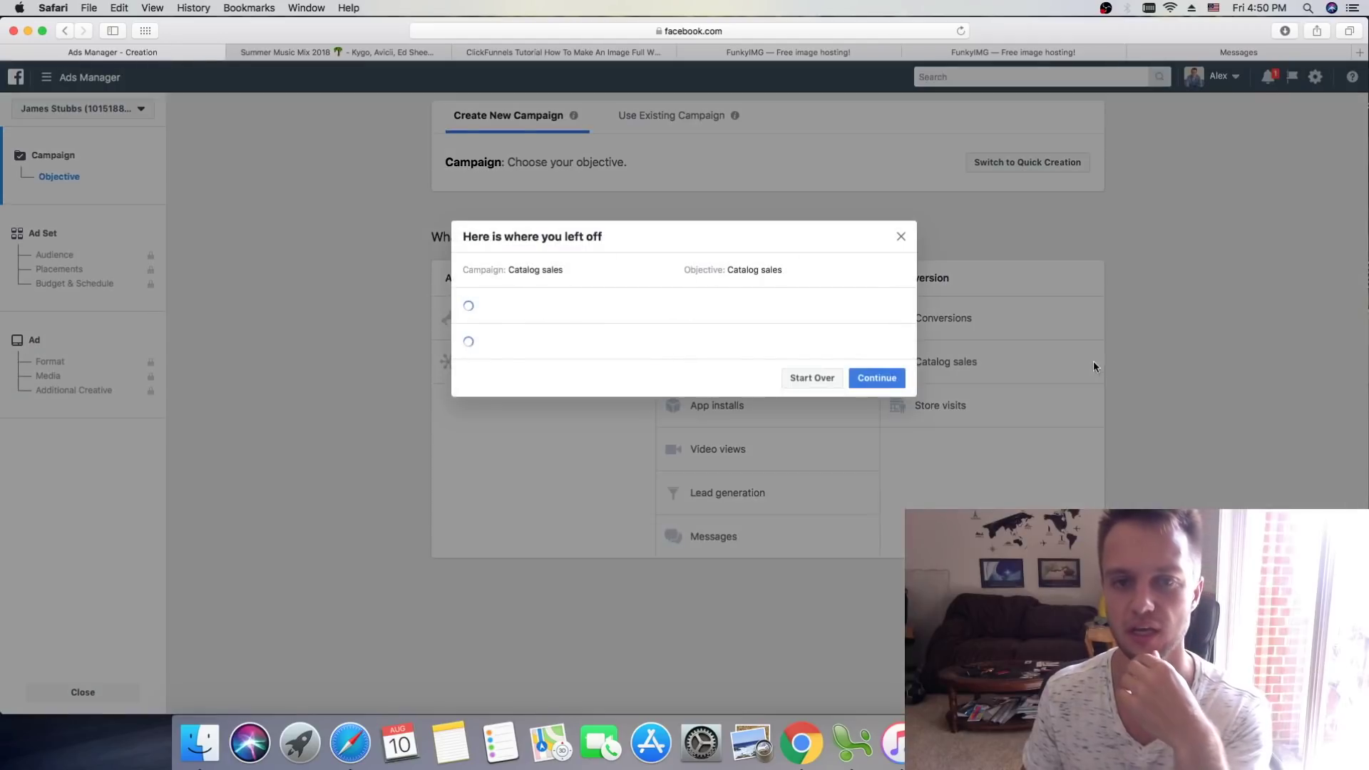
left_click(813, 569)
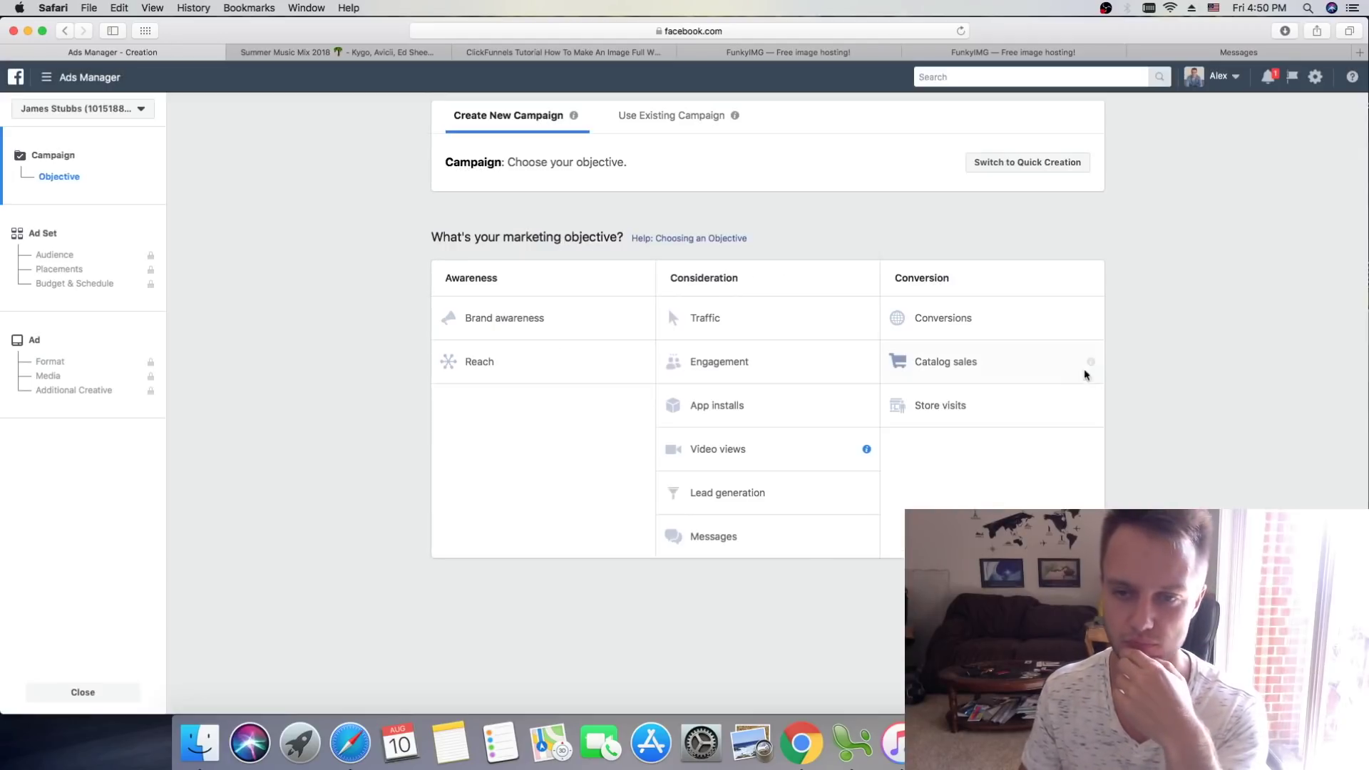
left_click(1021, 371)
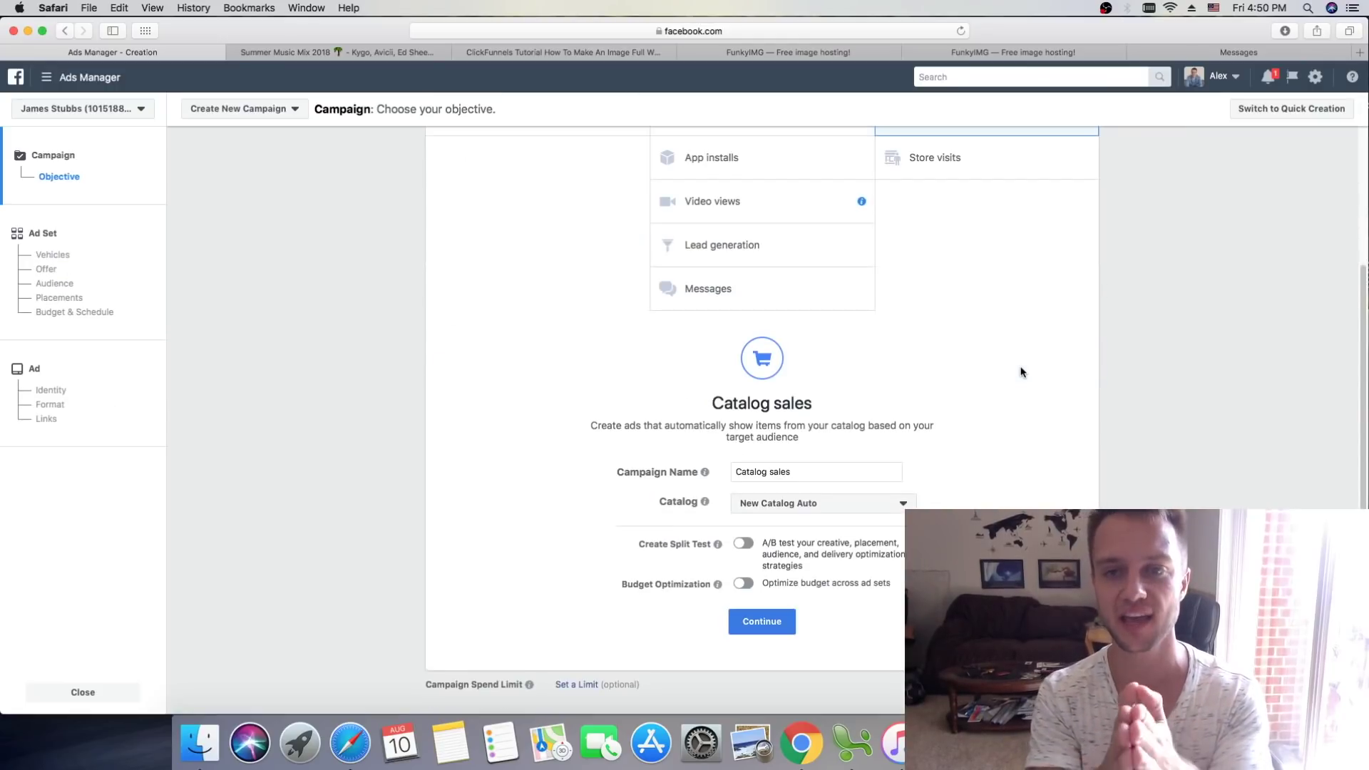
scroll(1021, 372, "up", 5)
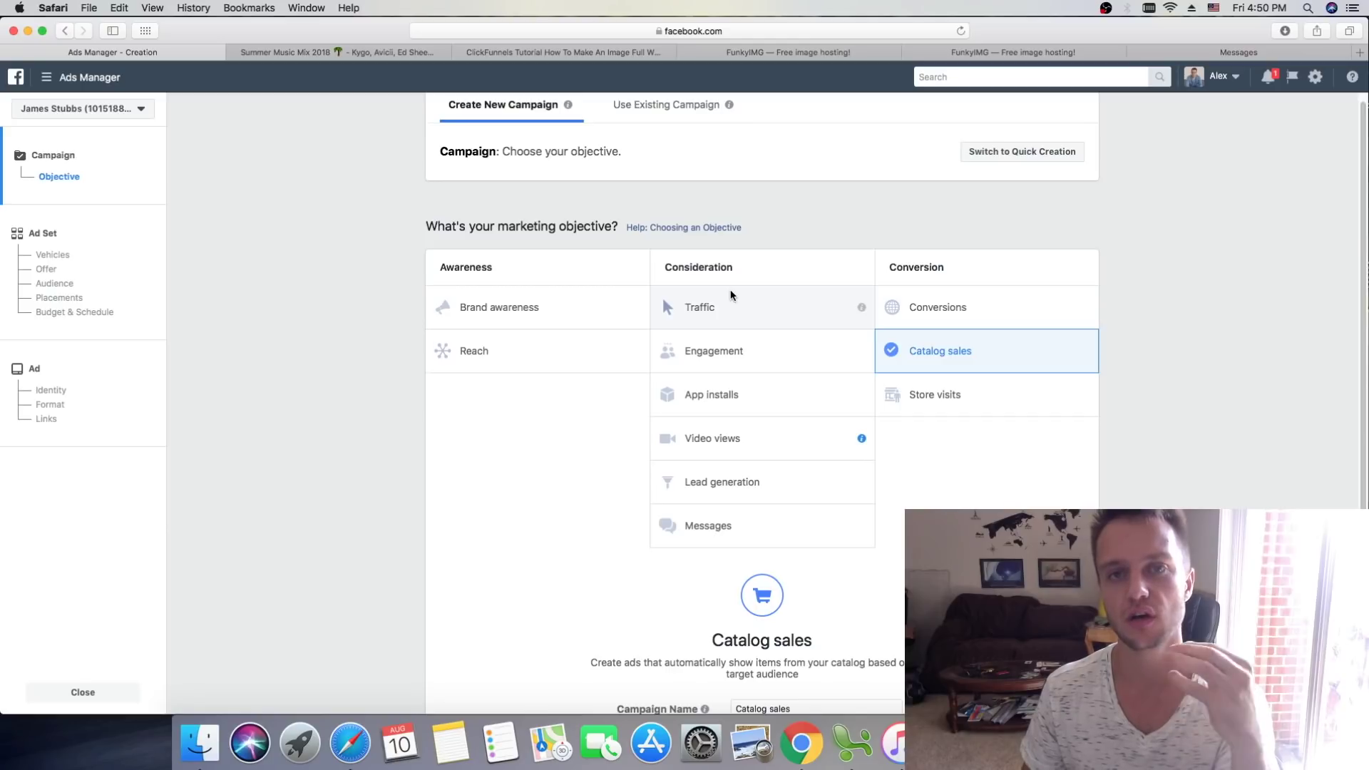
scroll(986, 263, "down", 3)
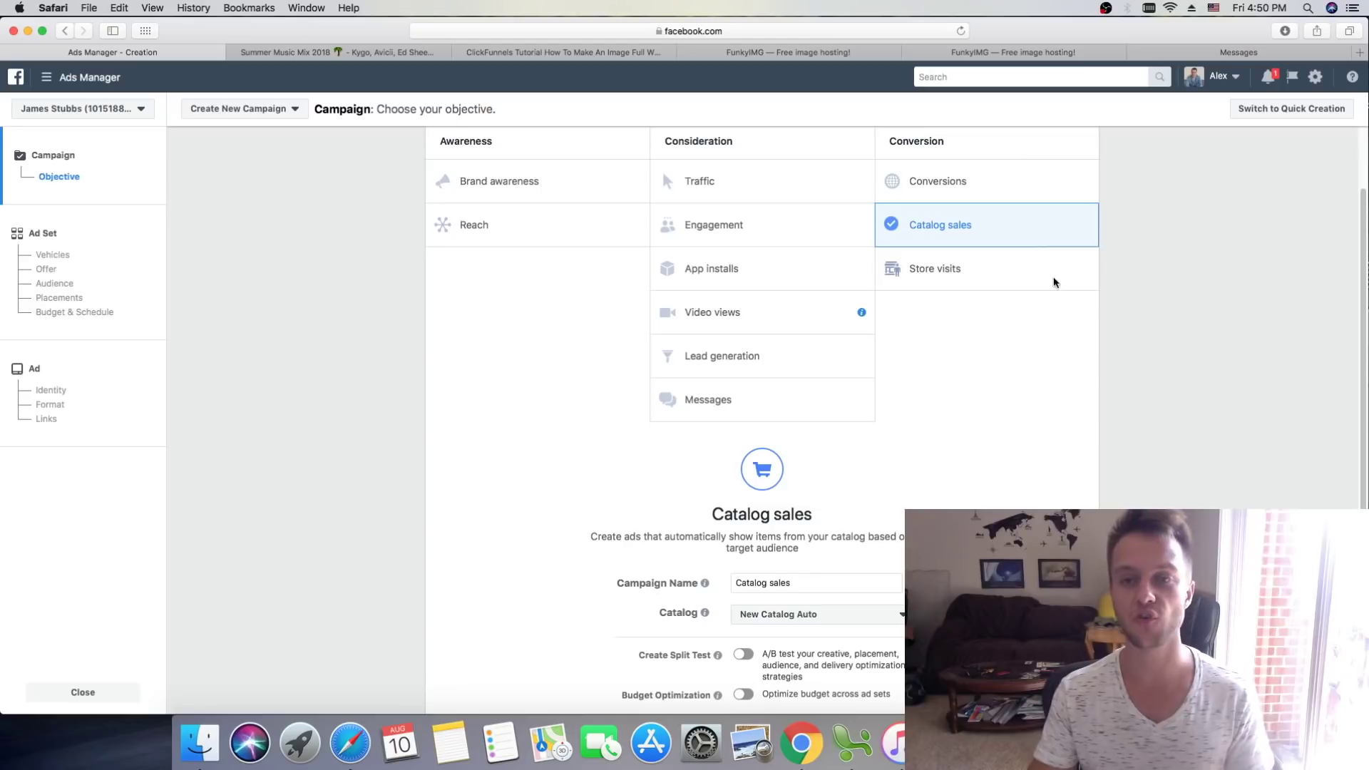
scroll(1211, 268, "down", 3)
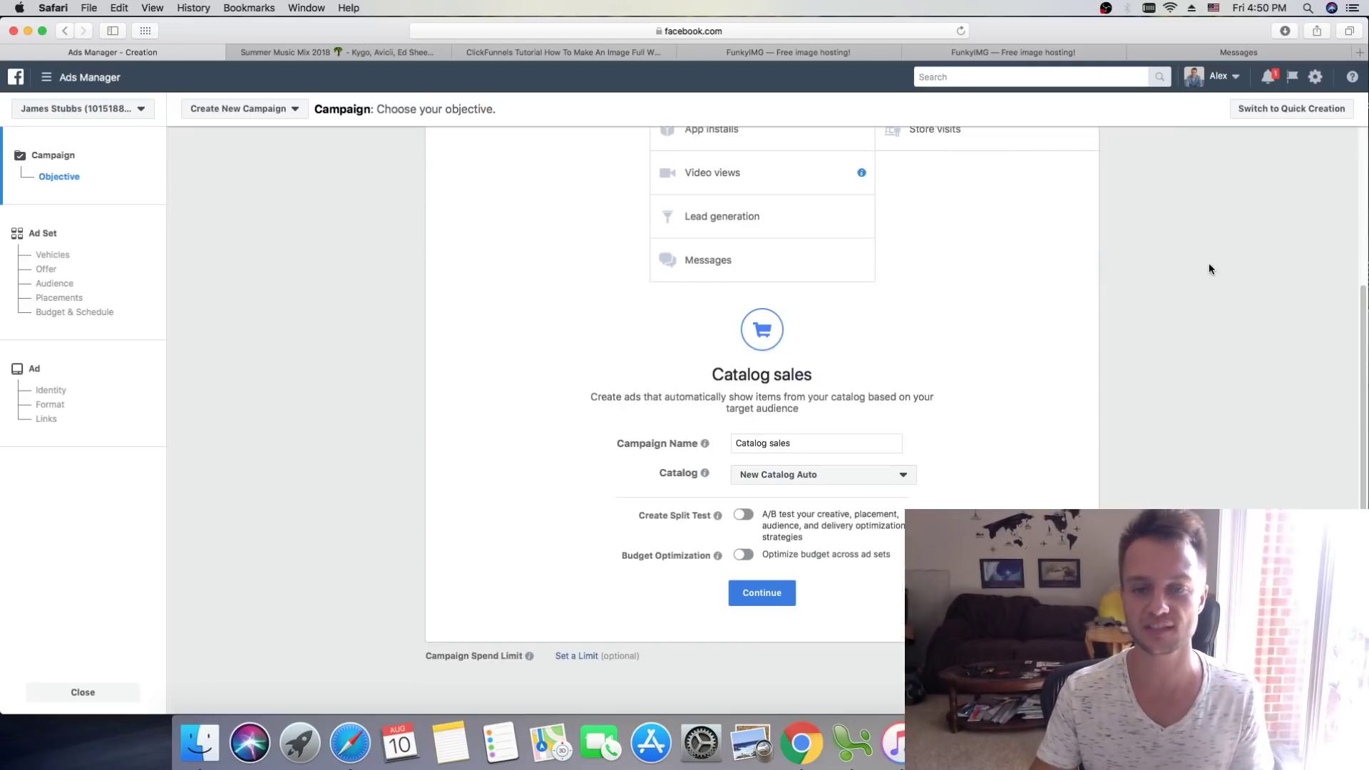
Step: Rename the campaign to 'New Auto - Campaign' and continue to the ad set
triple_click(801, 437)
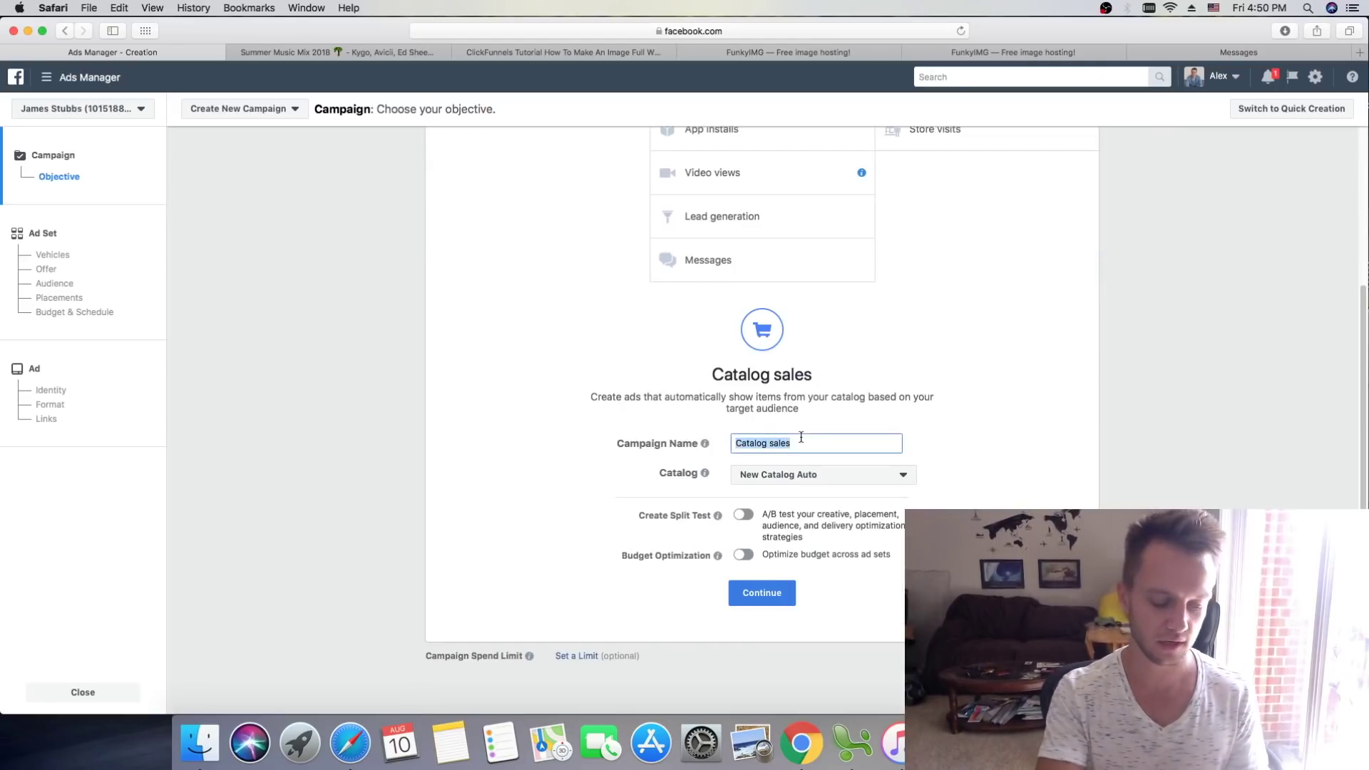
type("New Aut")
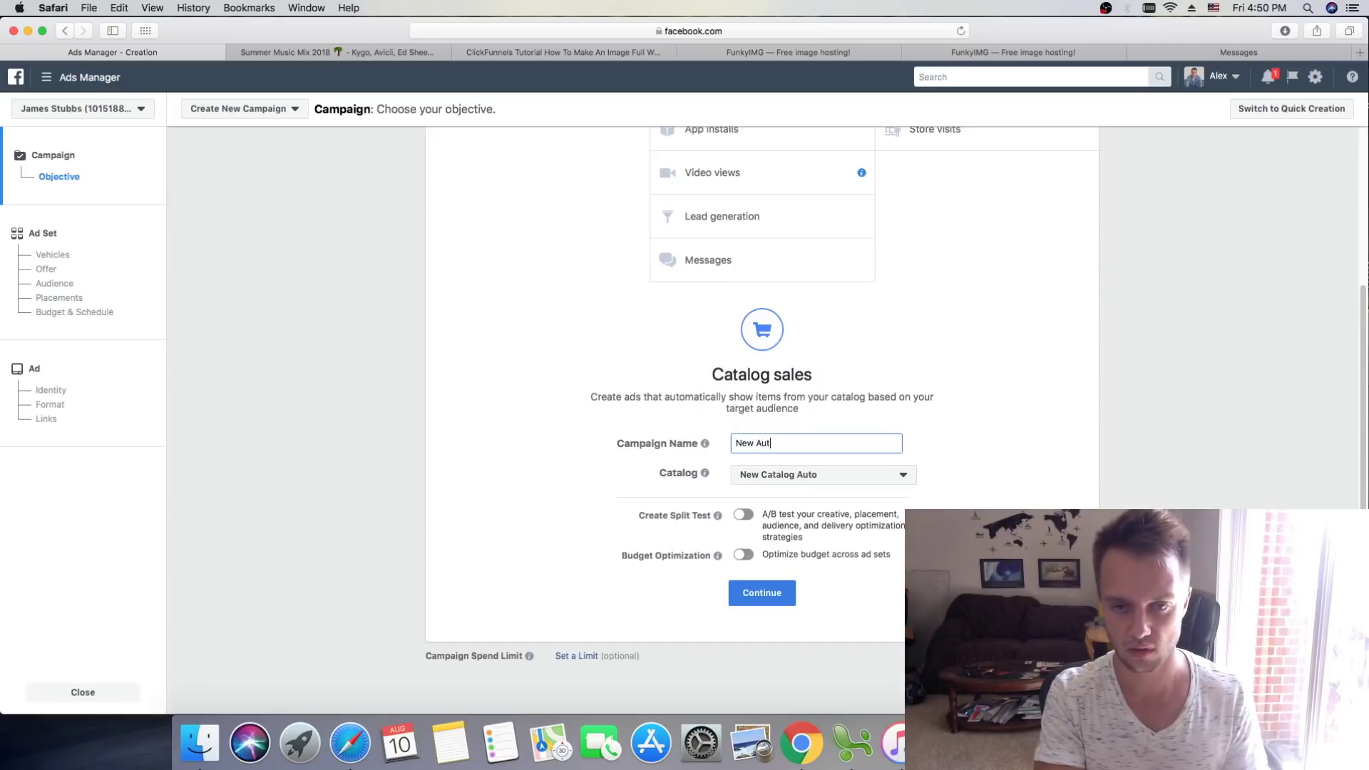
type("o - C")
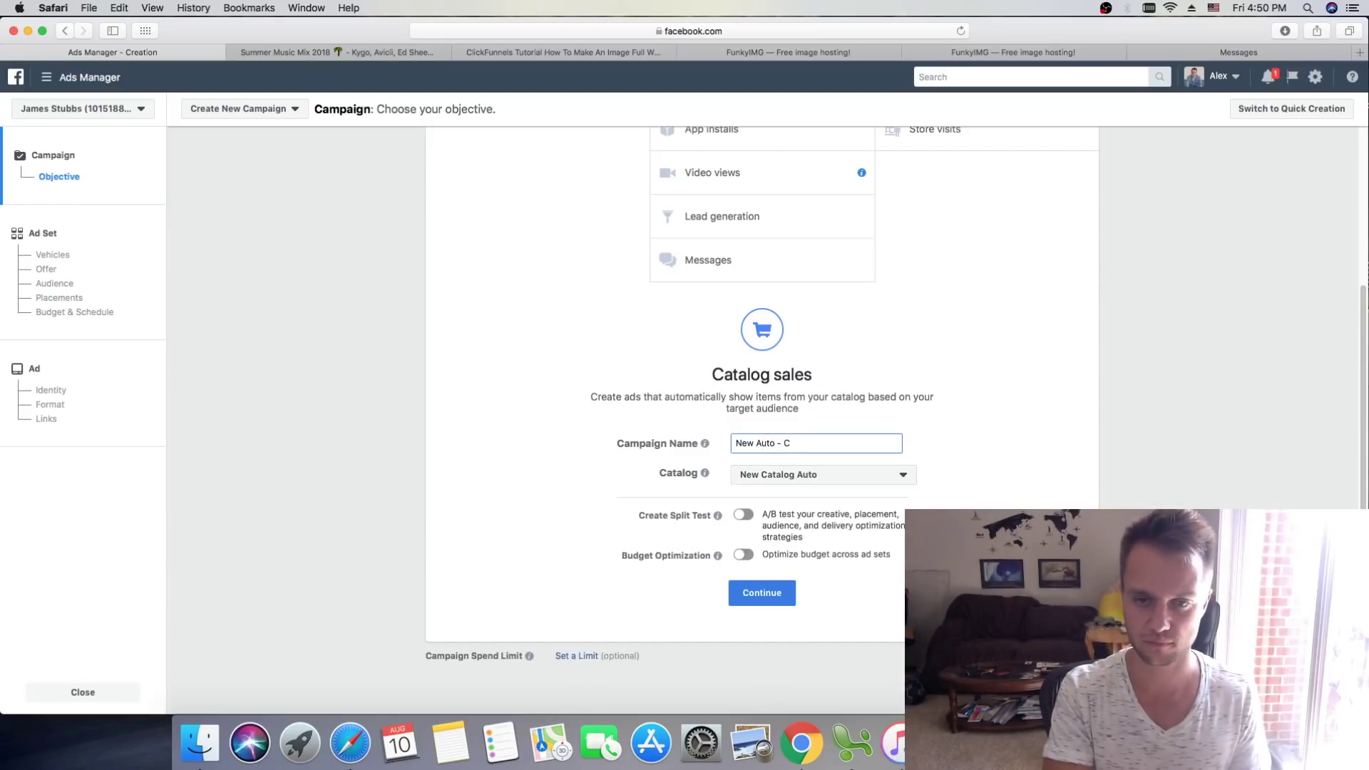
type("ampaign")
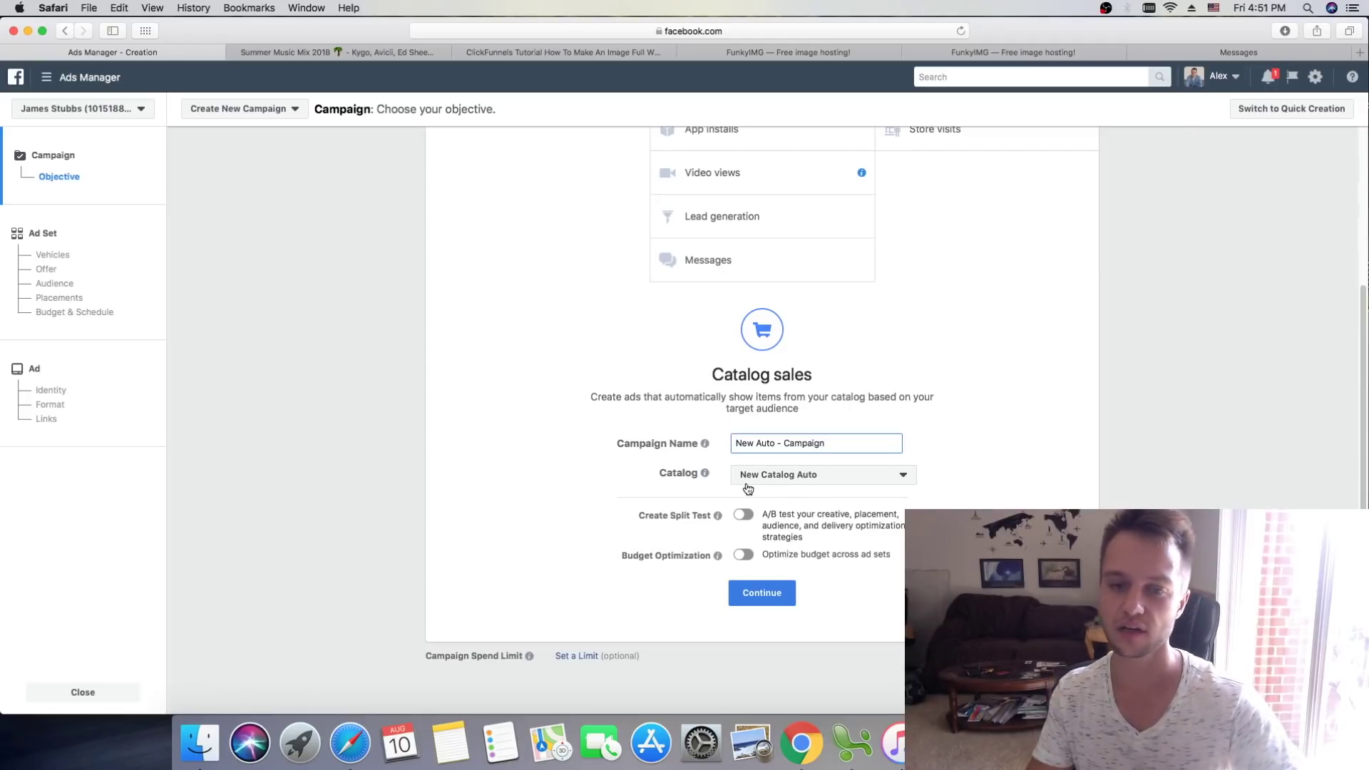
left_click(784, 594)
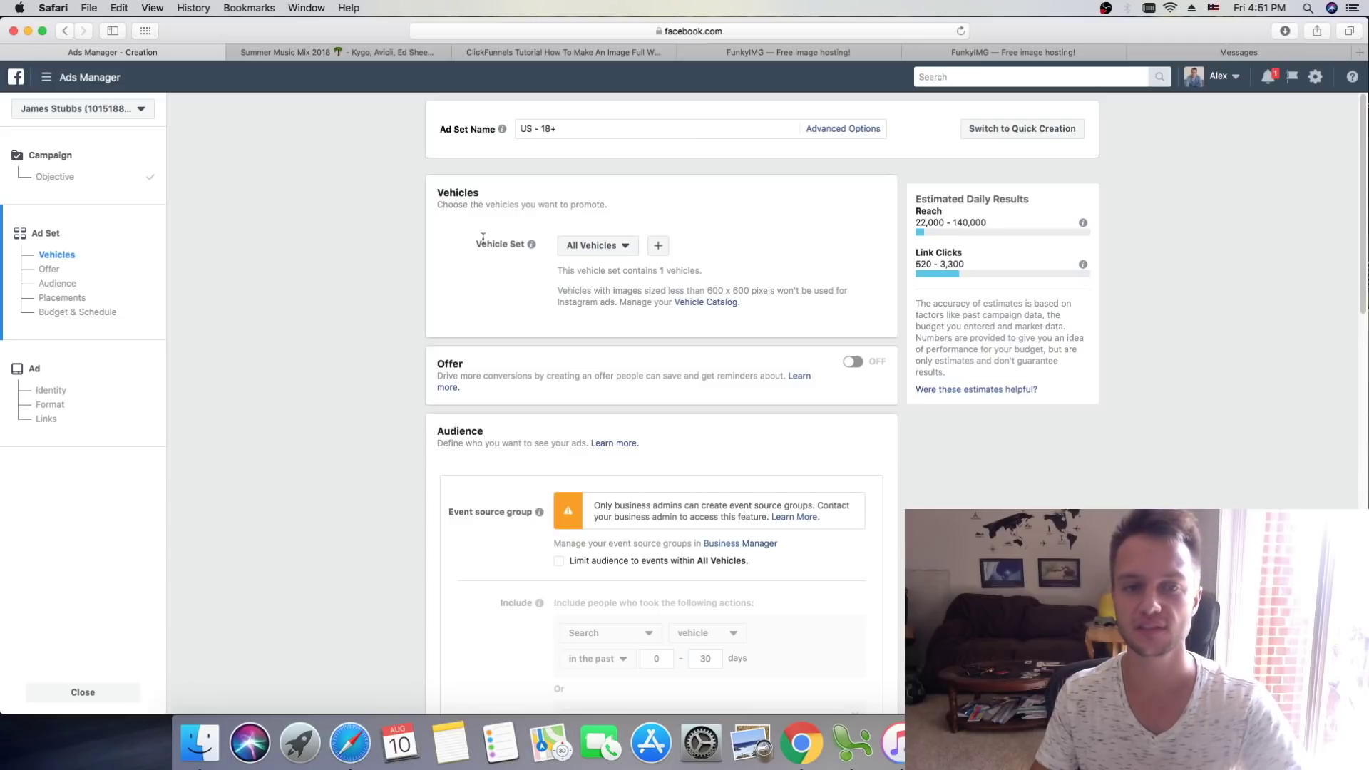
left_click(591, 247)
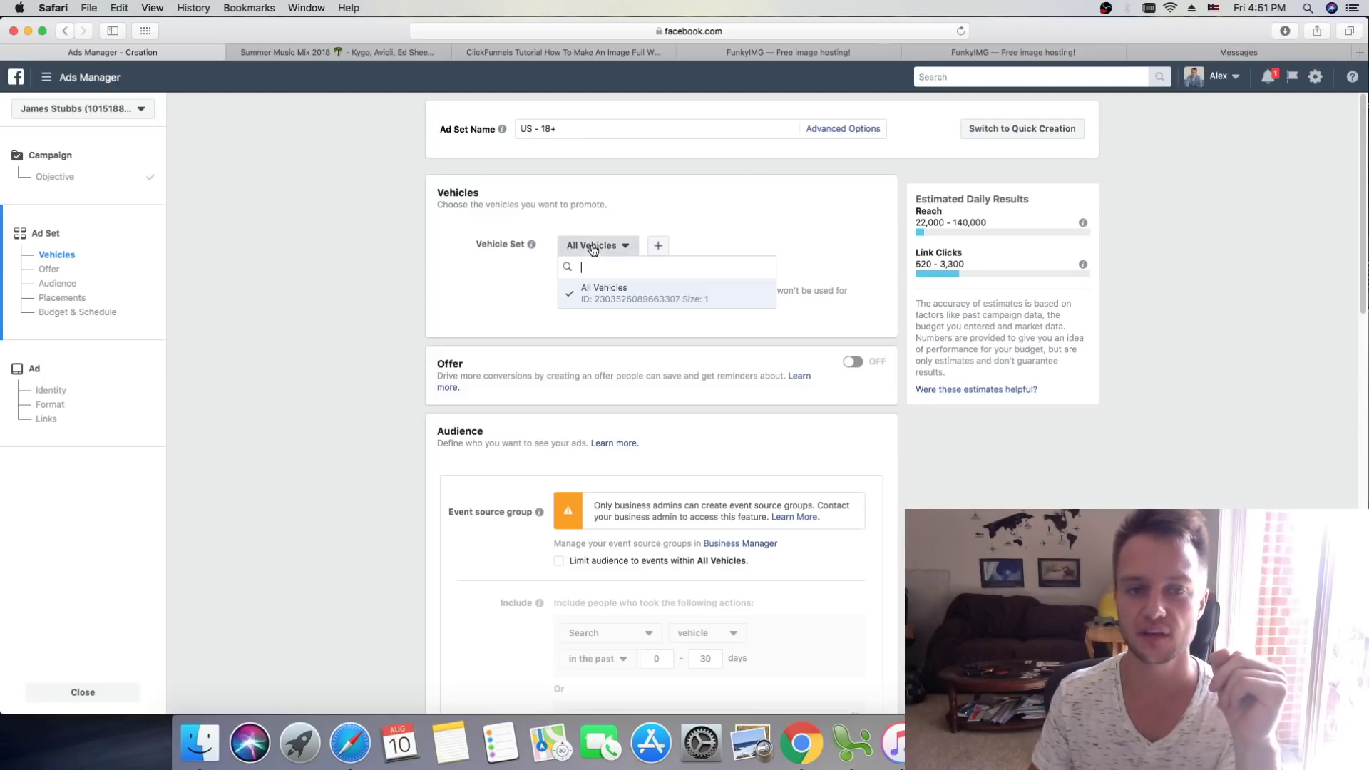
left_click(691, 245)
left_click(658, 247)
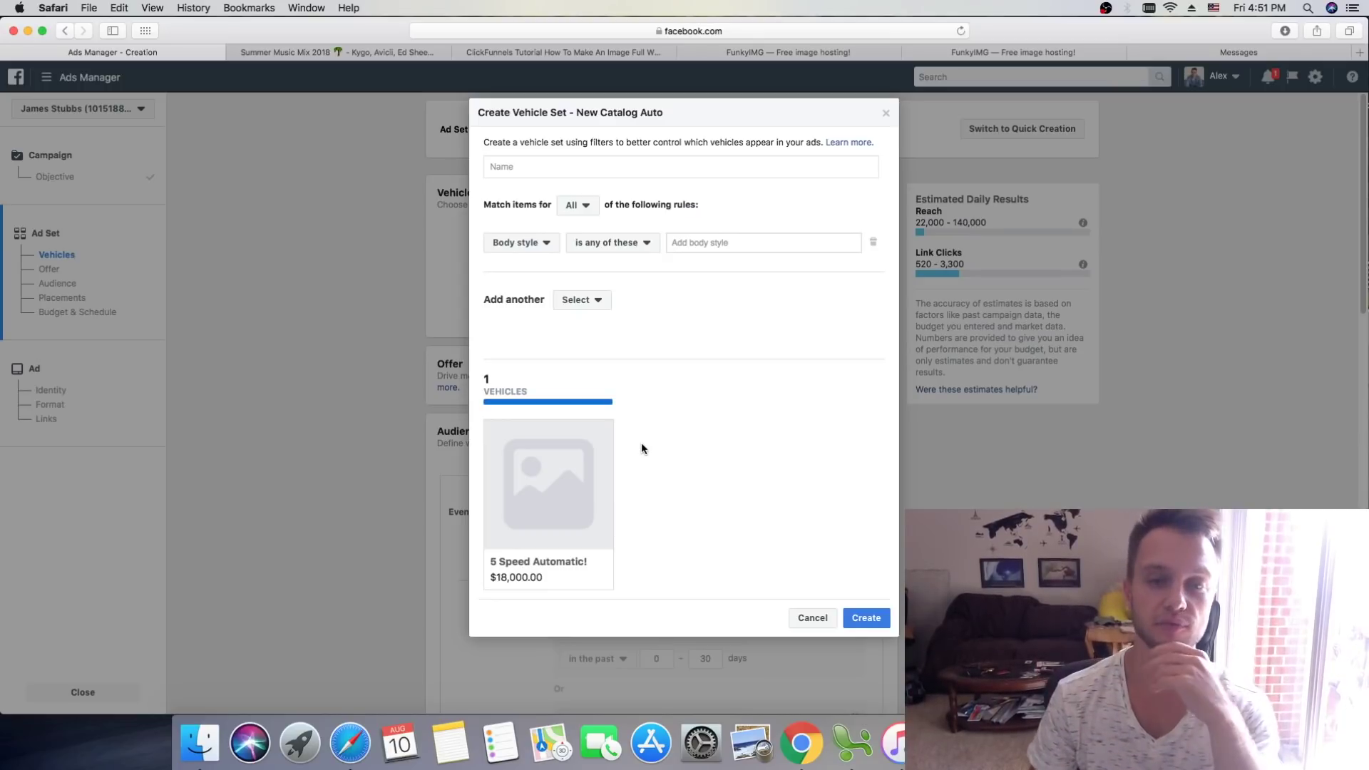
left_click(886, 113)
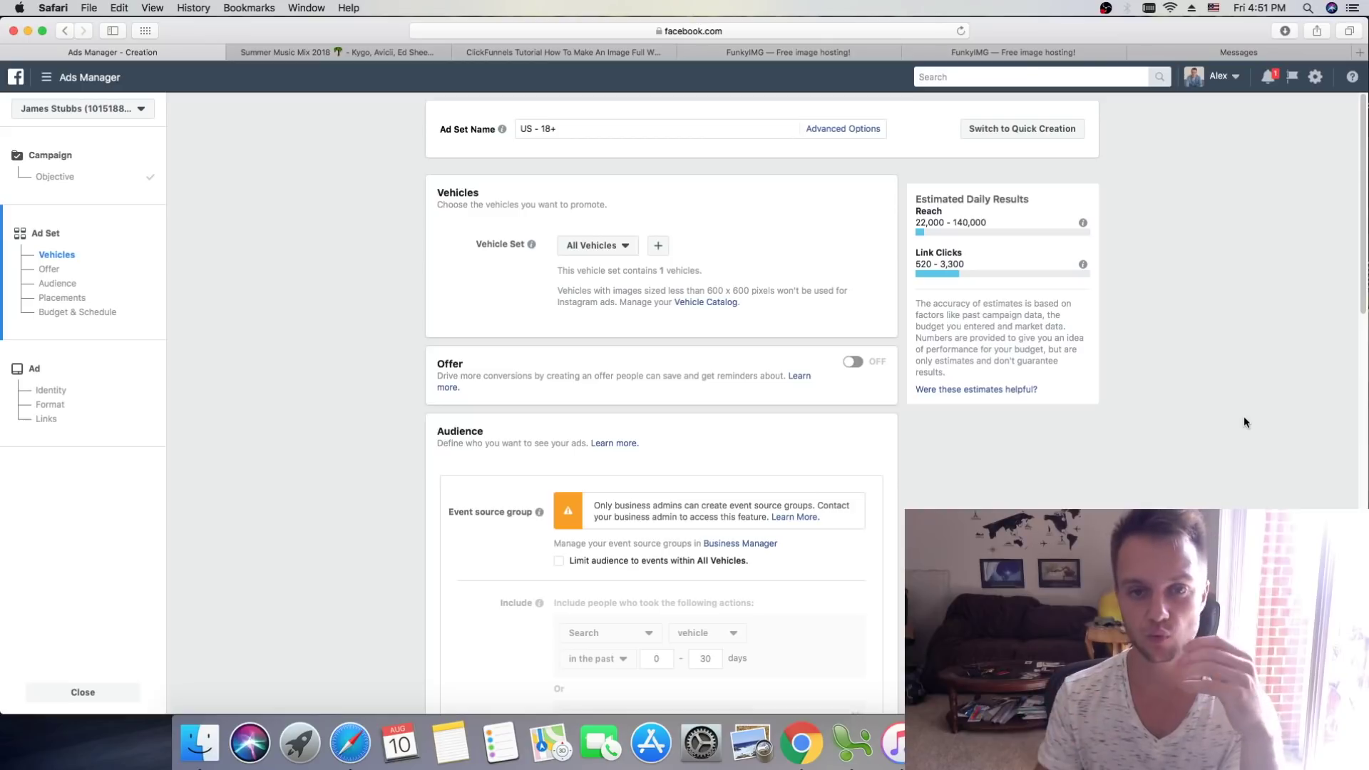
scroll(717, 342, "down", 3)
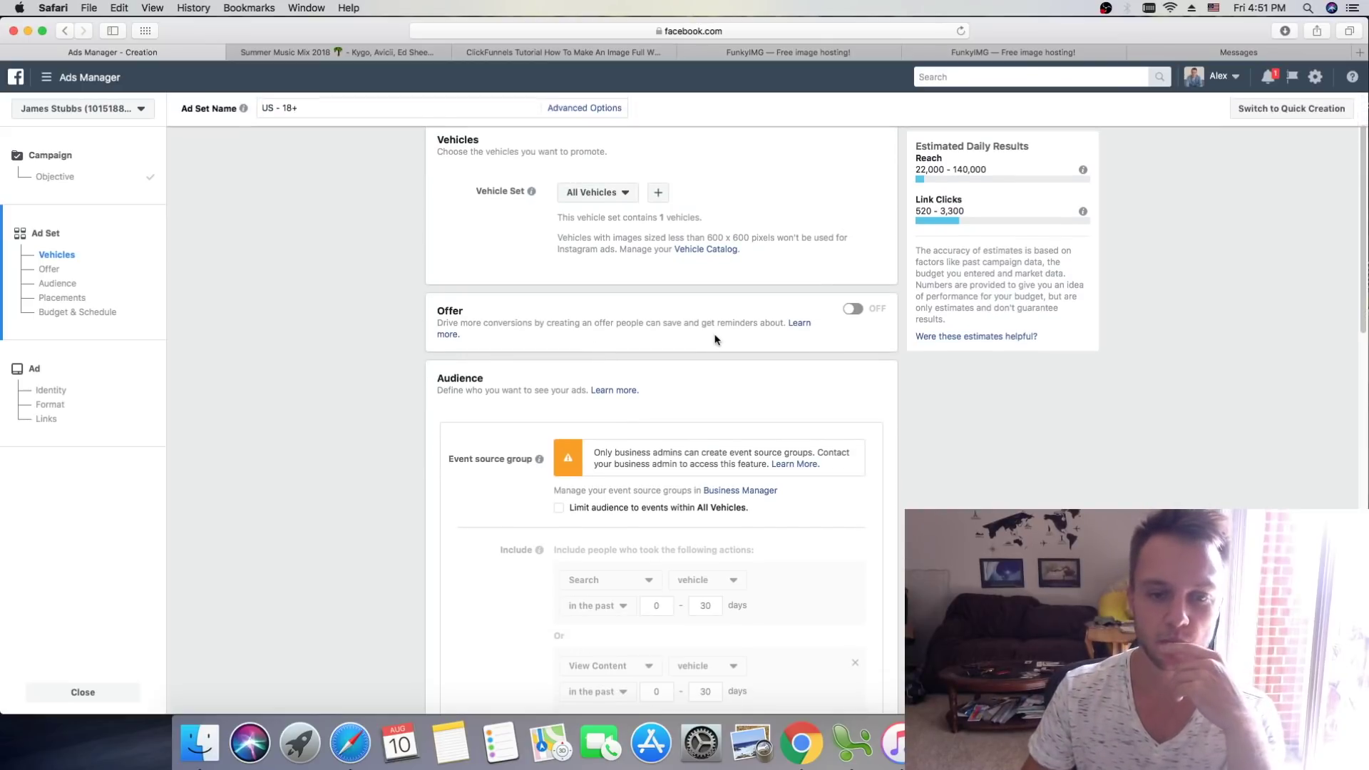
scroll(677, 349, "down", 3)
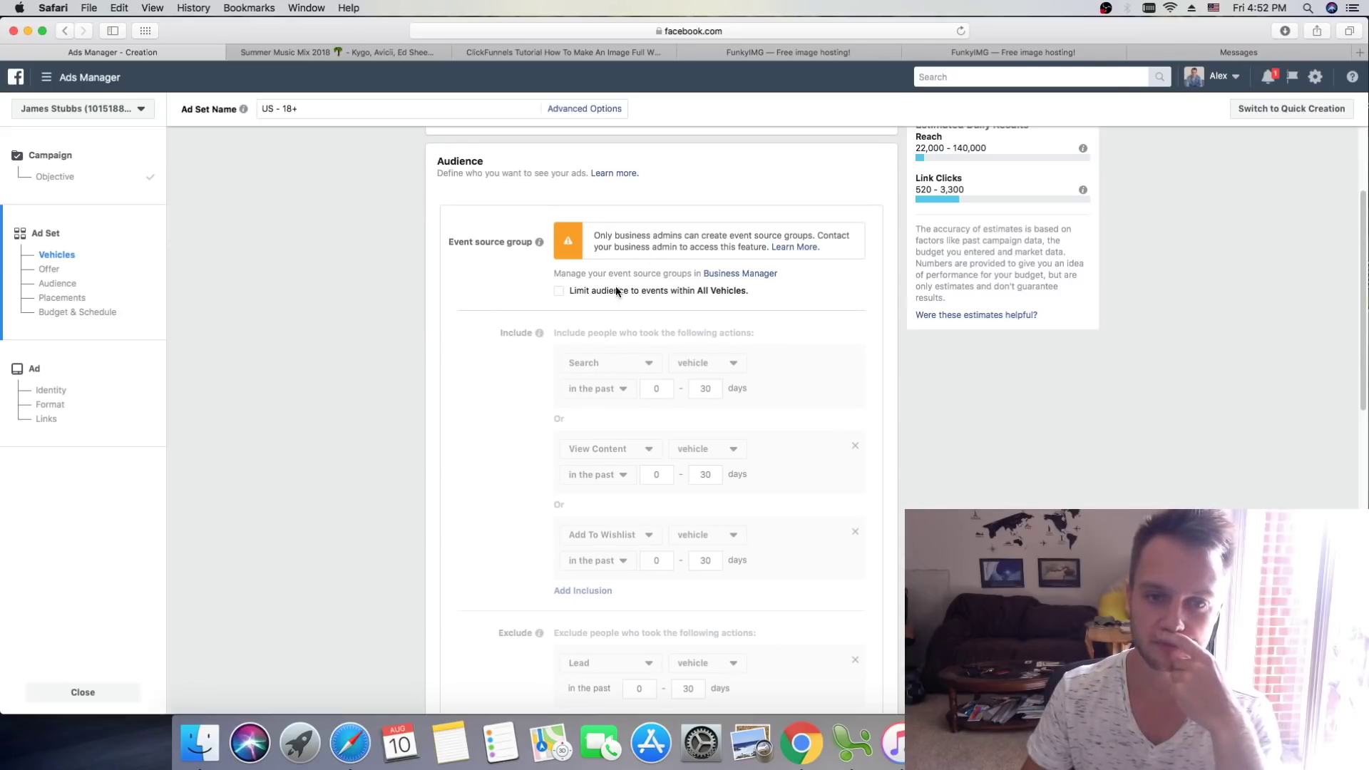
scroll(628, 285, "up", 5)
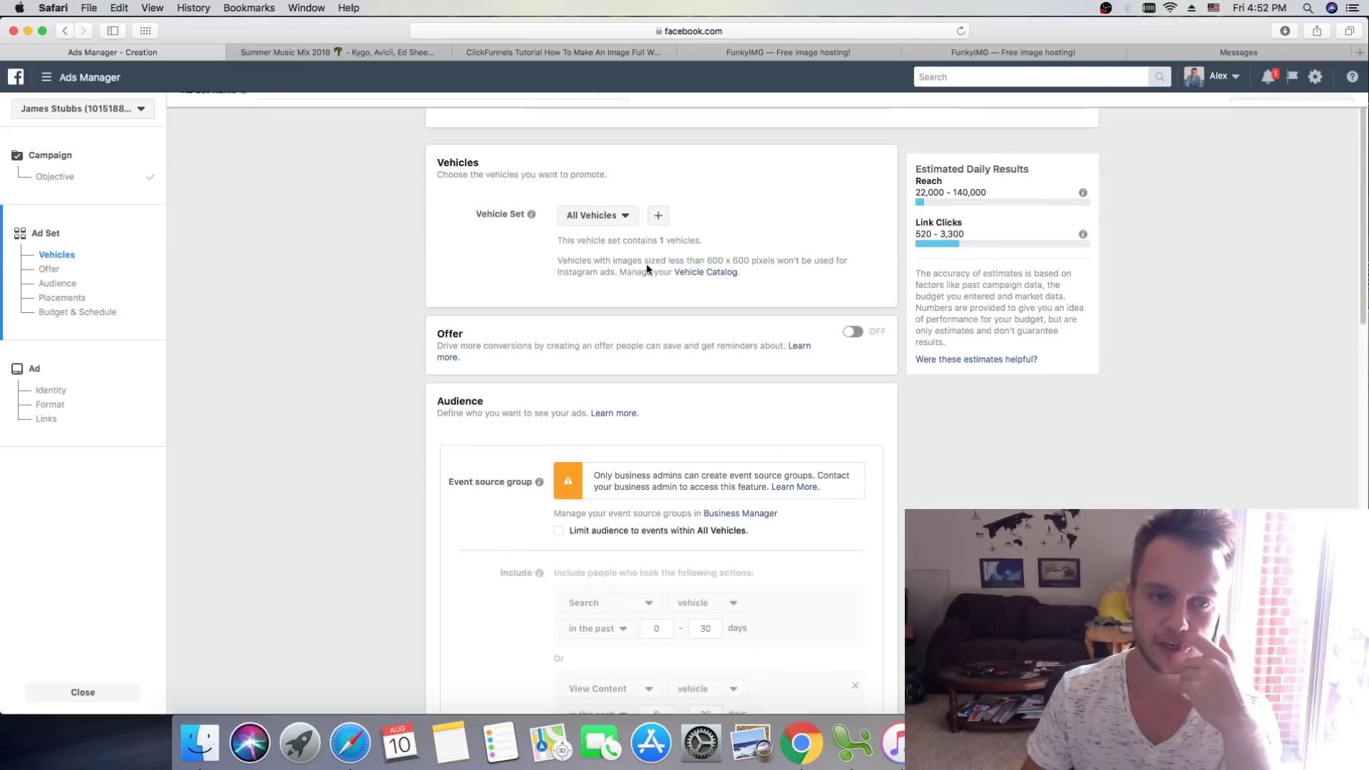
scroll(648, 278, "down", 5)
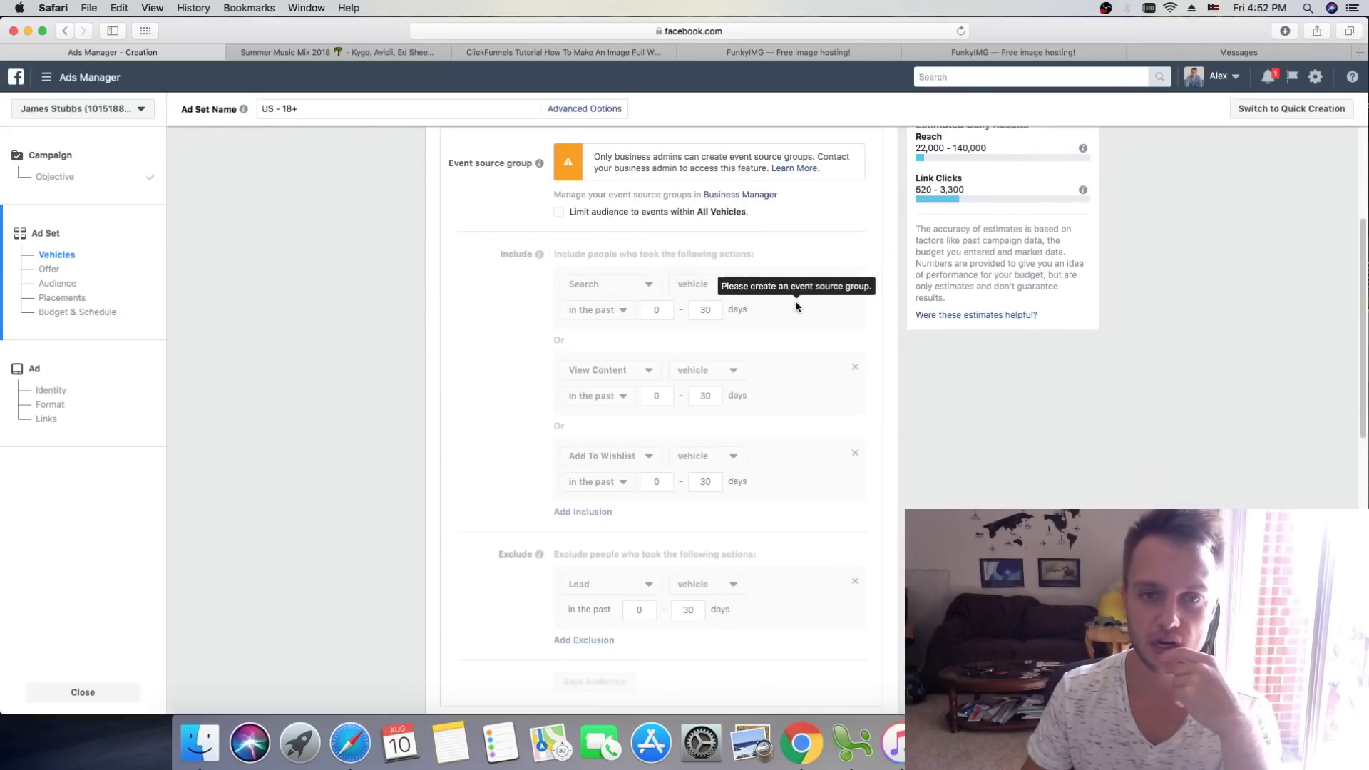
scroll(594, 225, "up", 1)
scroll(593, 221, "up", 2)
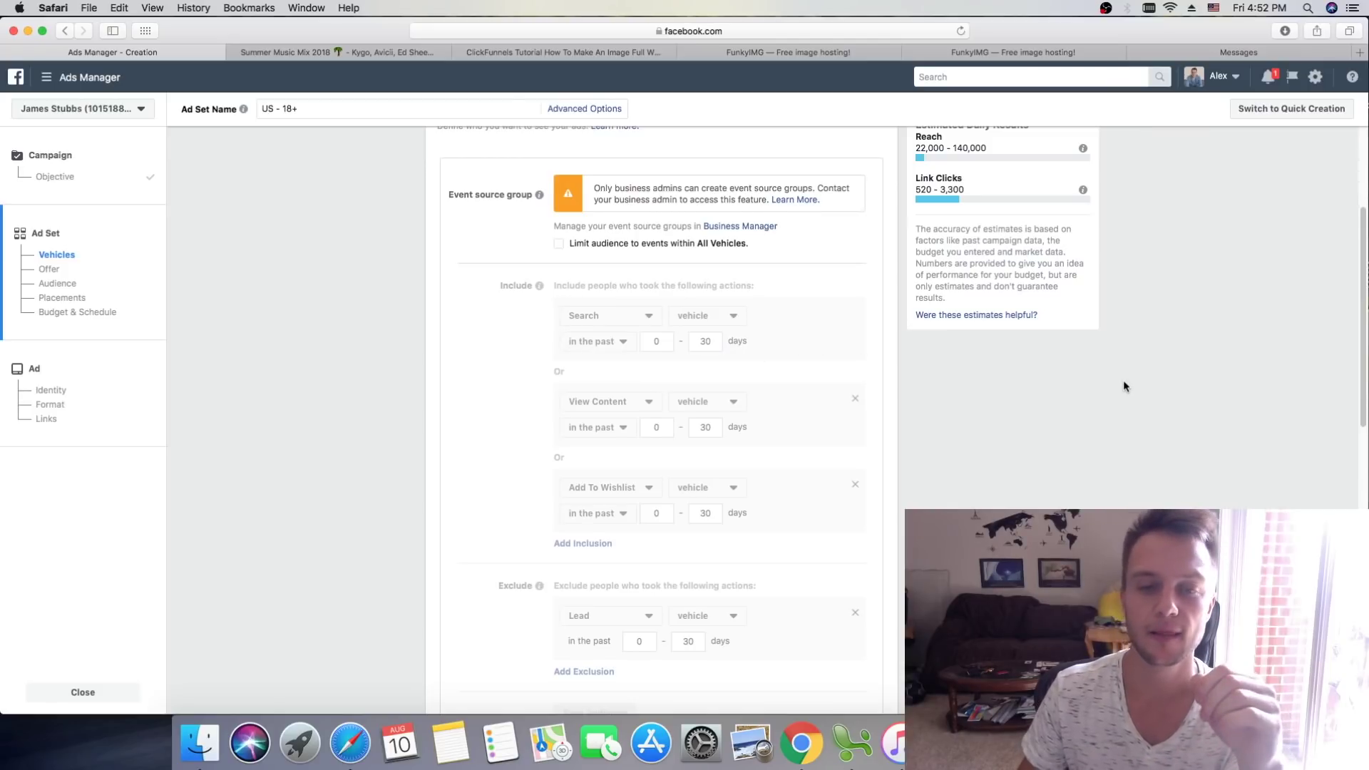
scroll(1124, 382, "down", 1)
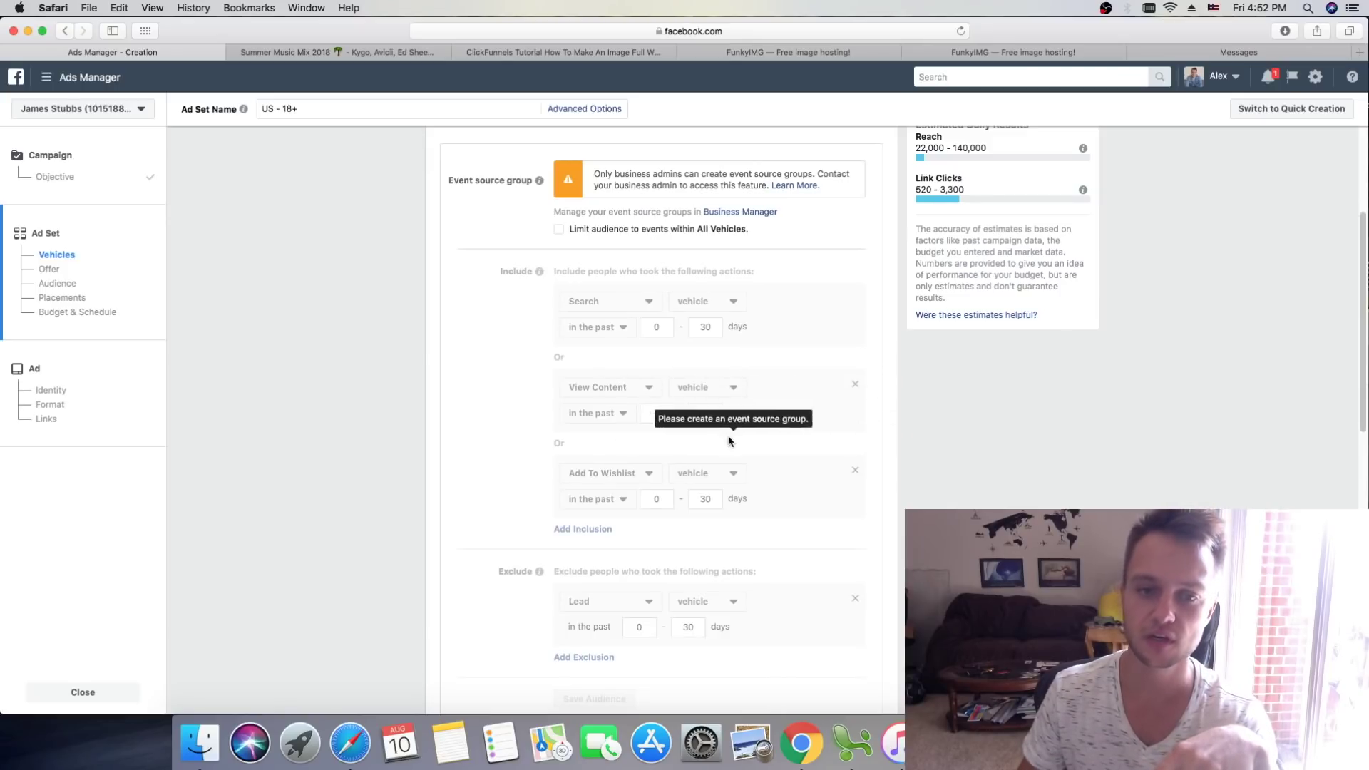
scroll(642, 442, "down", 2)
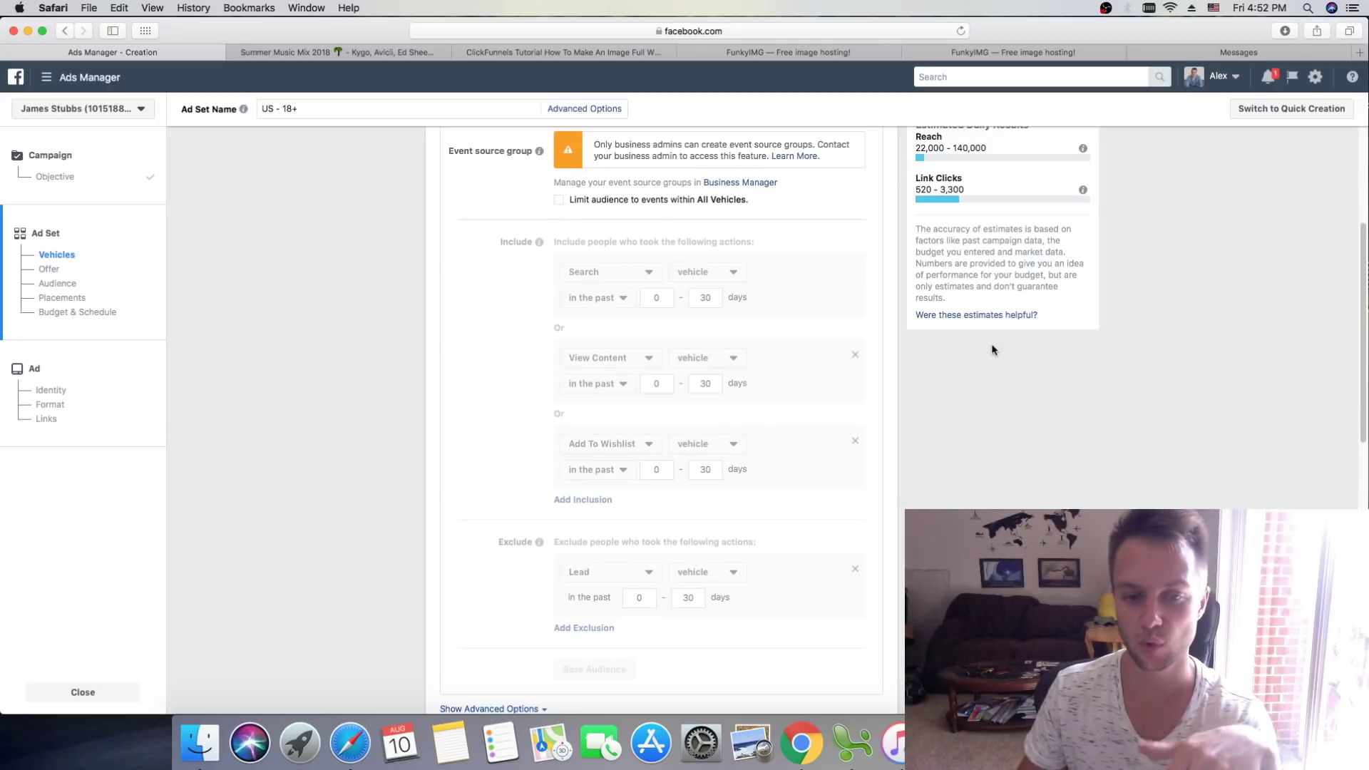
scroll(994, 349, "down", 3)
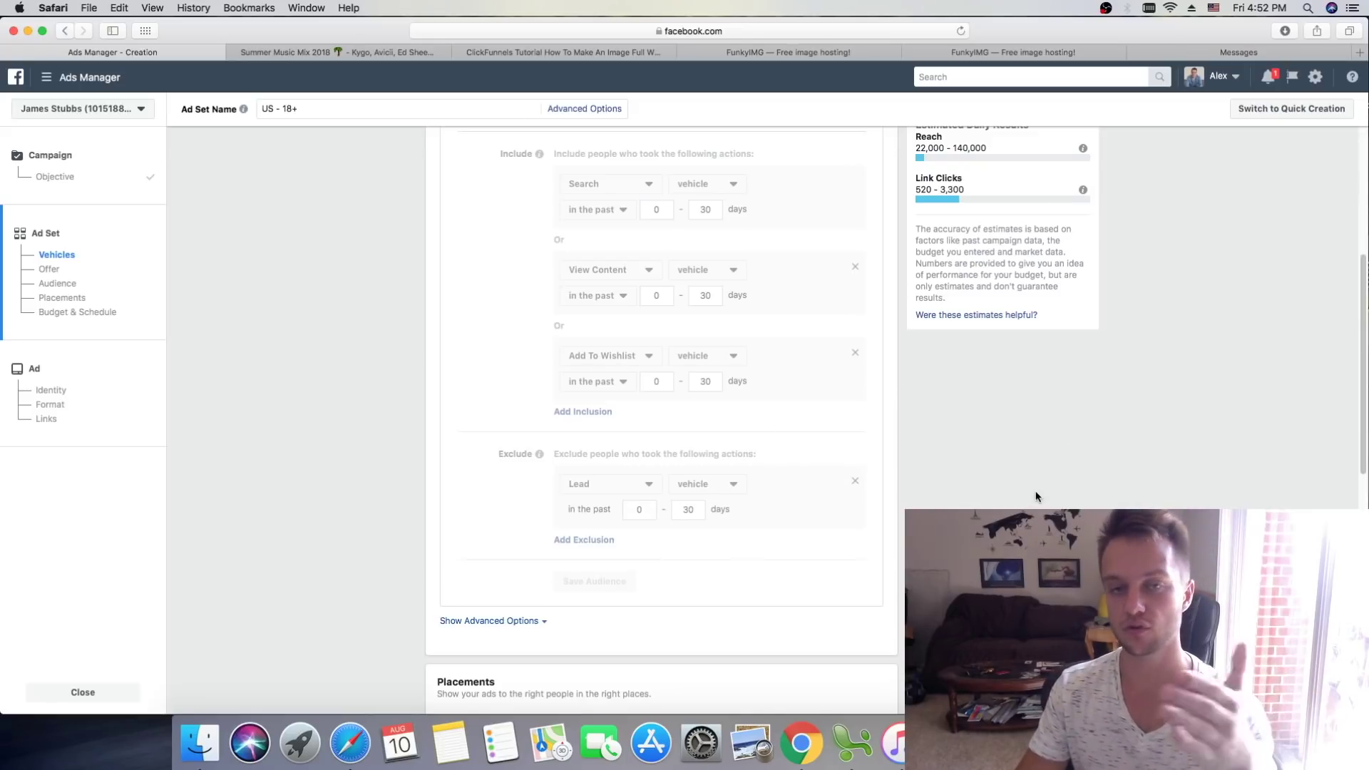
scroll(1032, 494, "down", 1)
scroll(1035, 496, "down", 1)
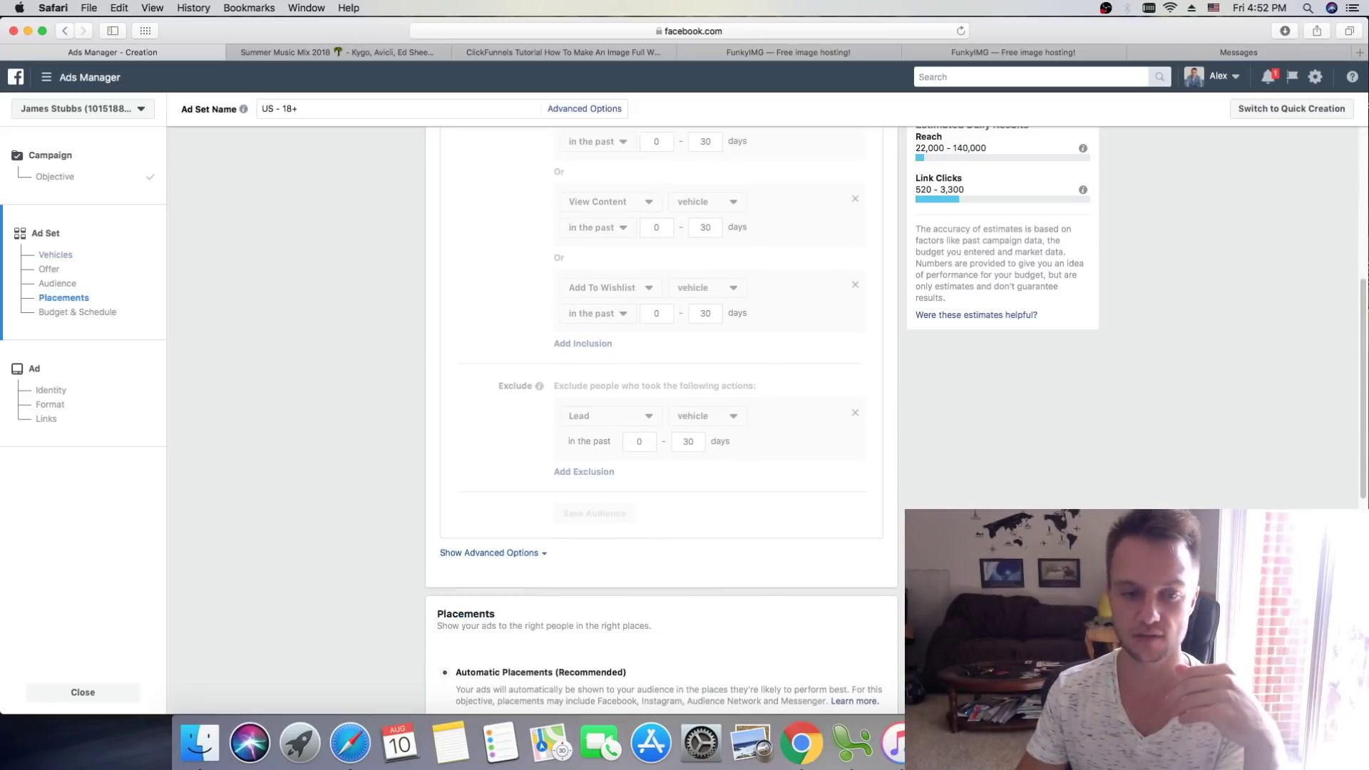
scroll(992, 492, "down", 5)
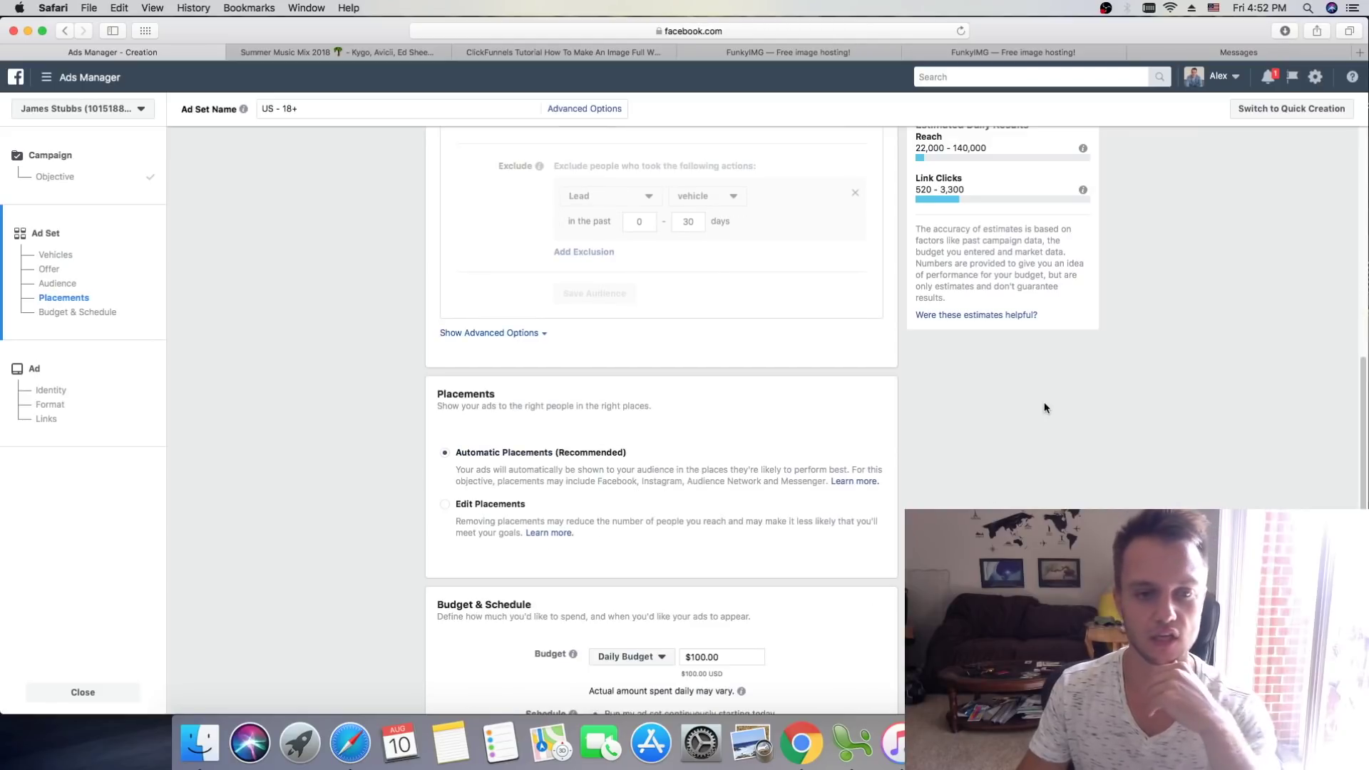
Step: Switch to manual placements and restrict device types to mobile only
left_click(479, 503)
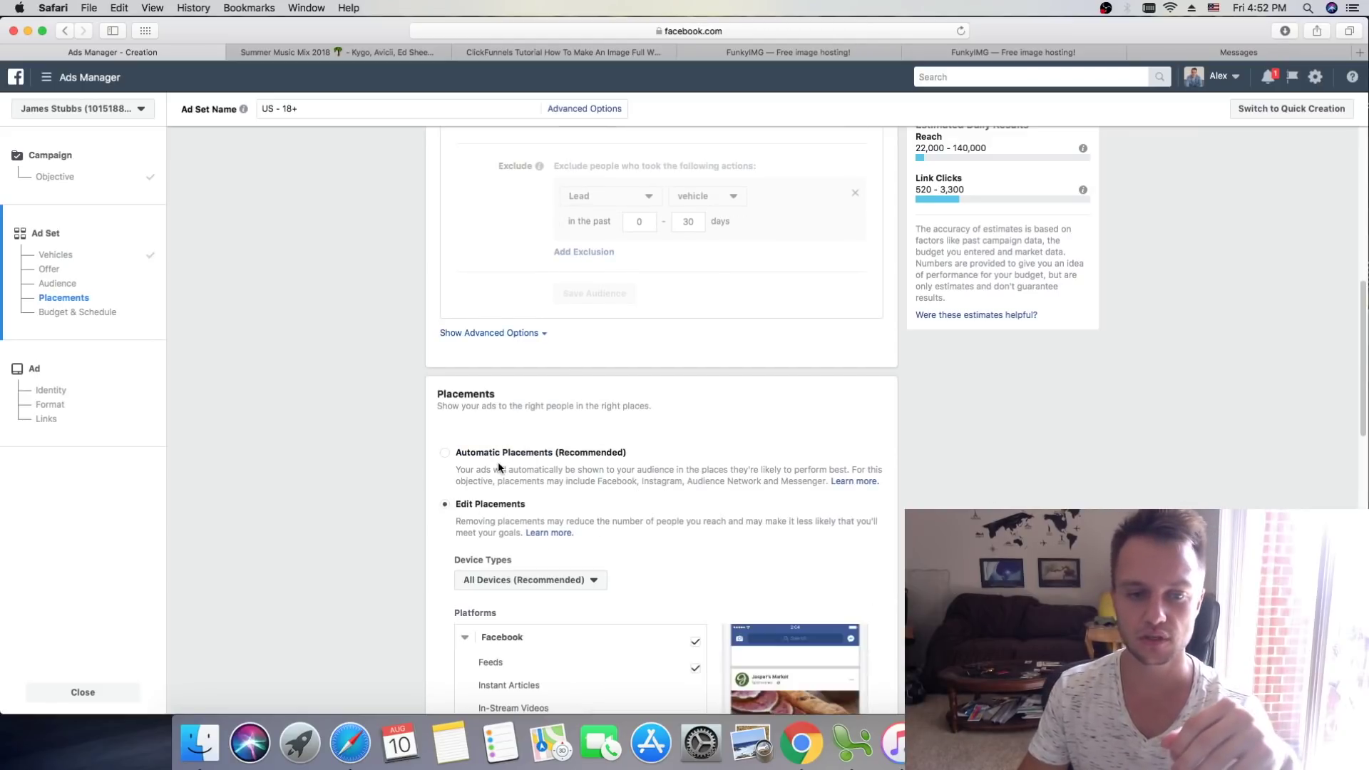
scroll(503, 460, "down", 2)
left_click(571, 471)
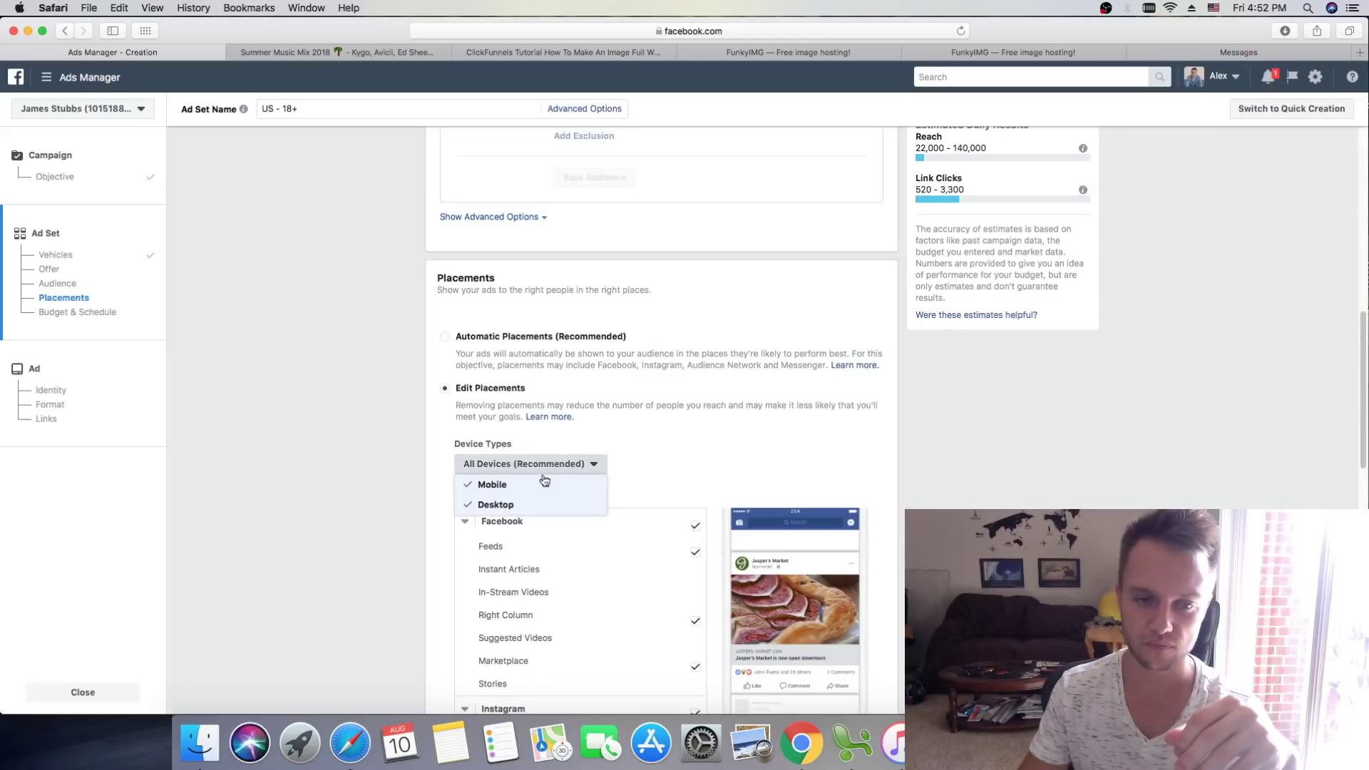
left_click(495, 505)
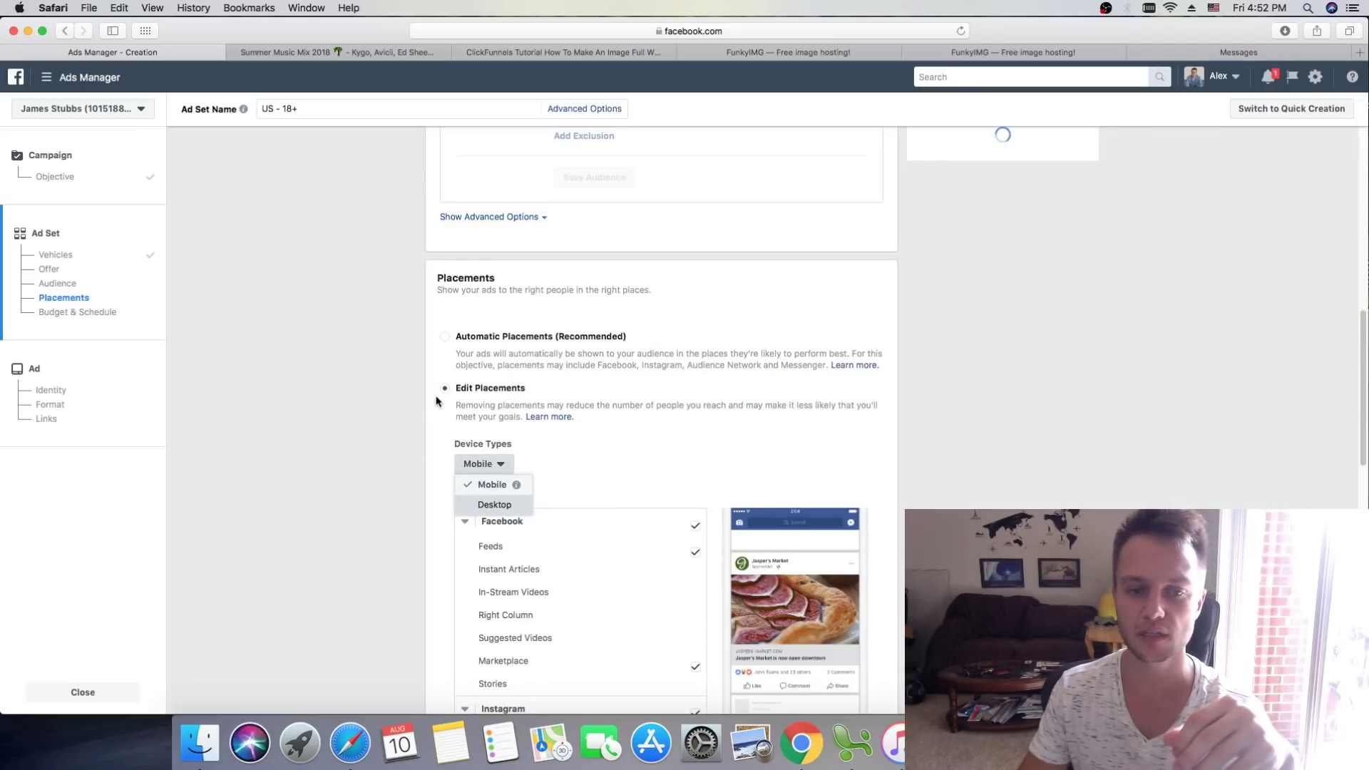
left_click(361, 404)
Step: Exclude Instagram, Audience Network and Marketplace placements, keeping Facebook Feeds and Messenger Inbox
scroll(363, 390, "down", 2)
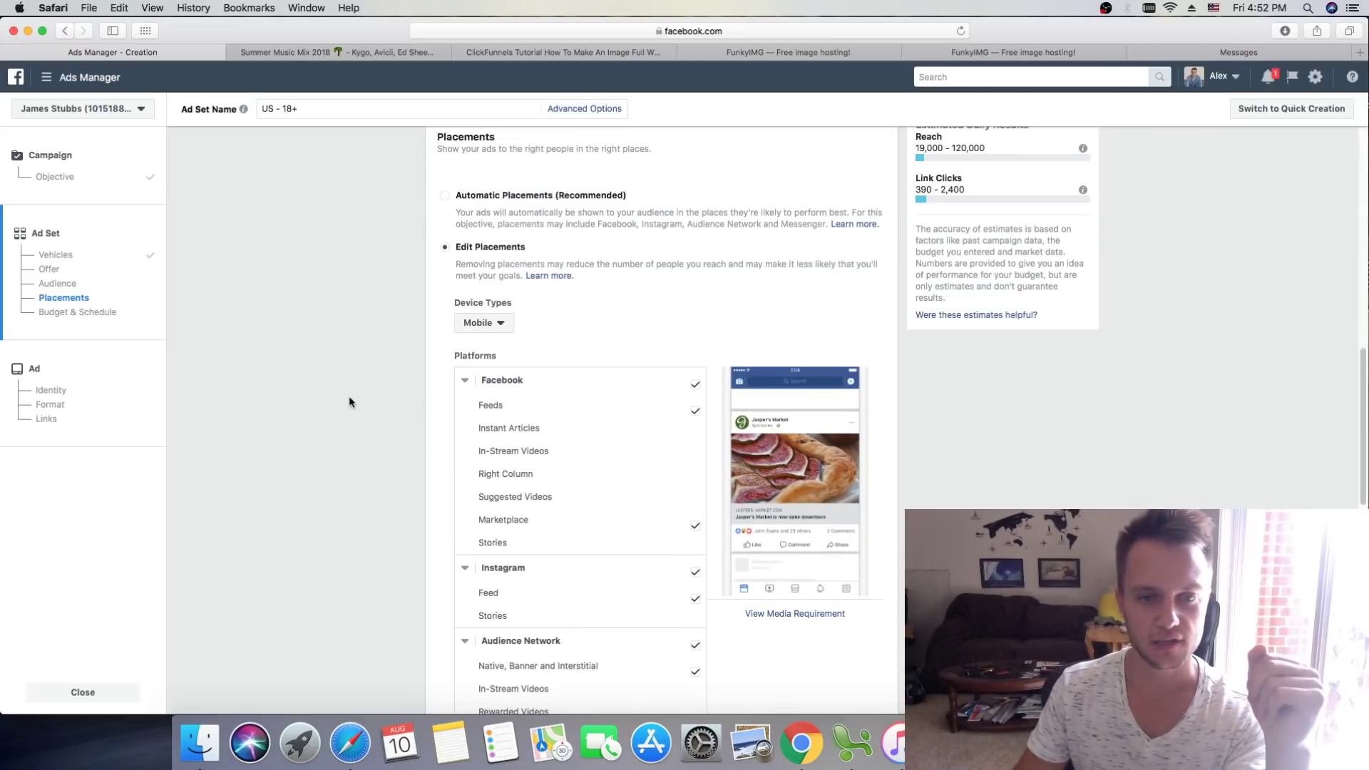
scroll(396, 382, "down", 1)
scroll(397, 382, "down", 1)
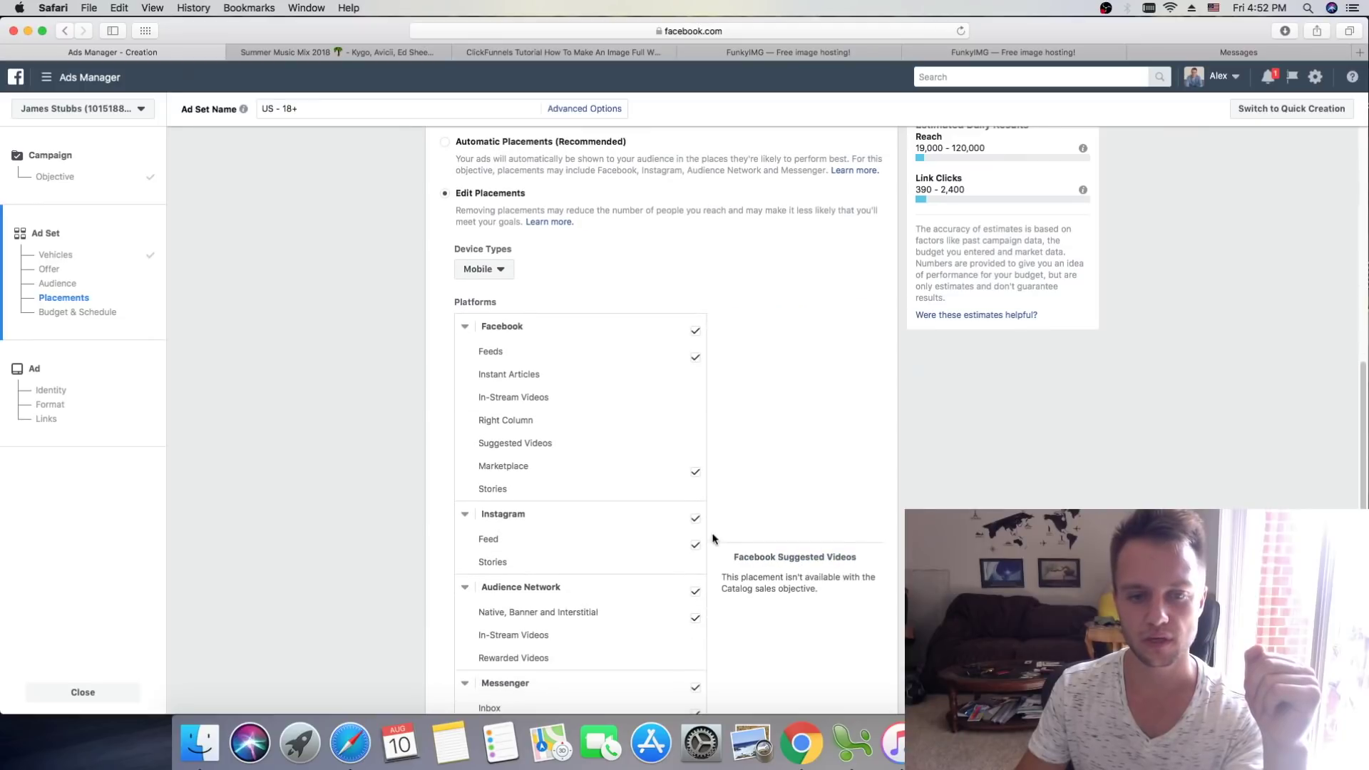
left_click(695, 519)
scroll(697, 499, "down", 3)
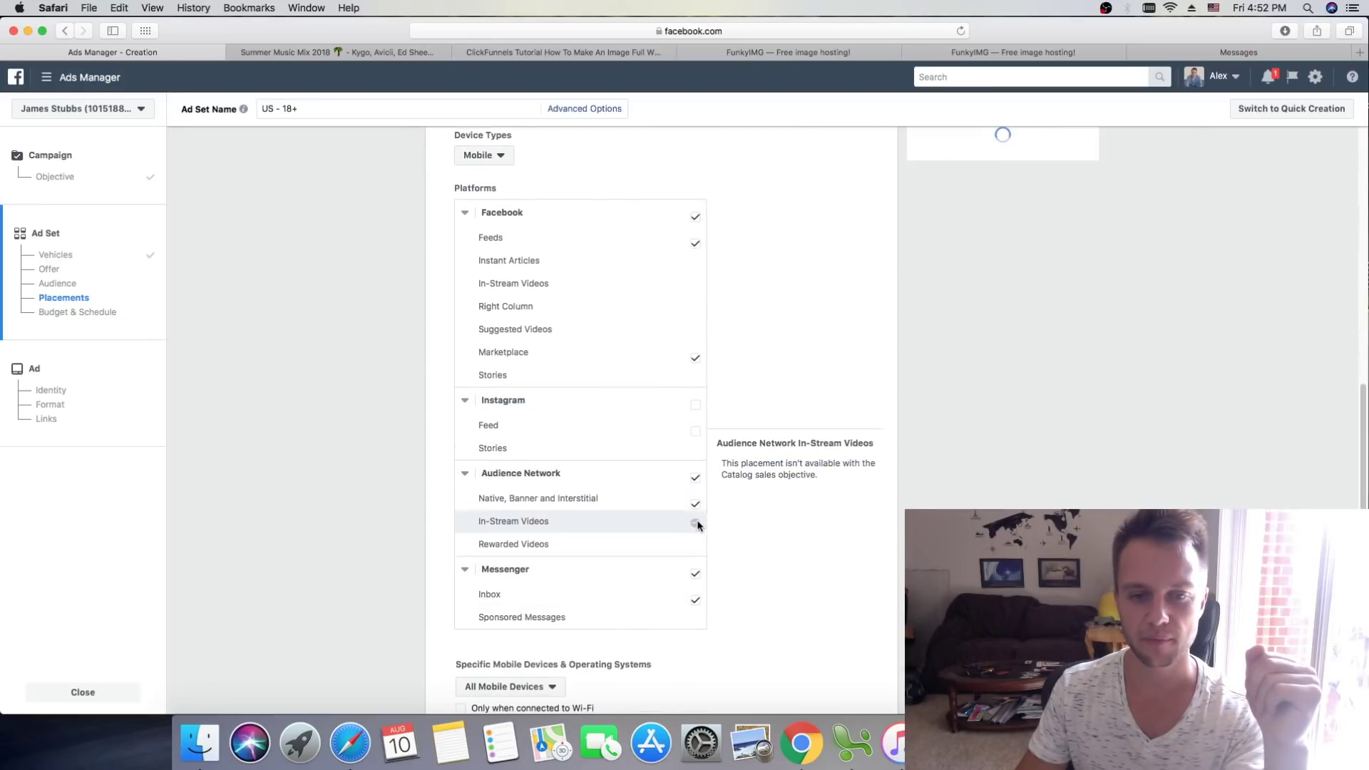
left_click(695, 477)
left_click(697, 576)
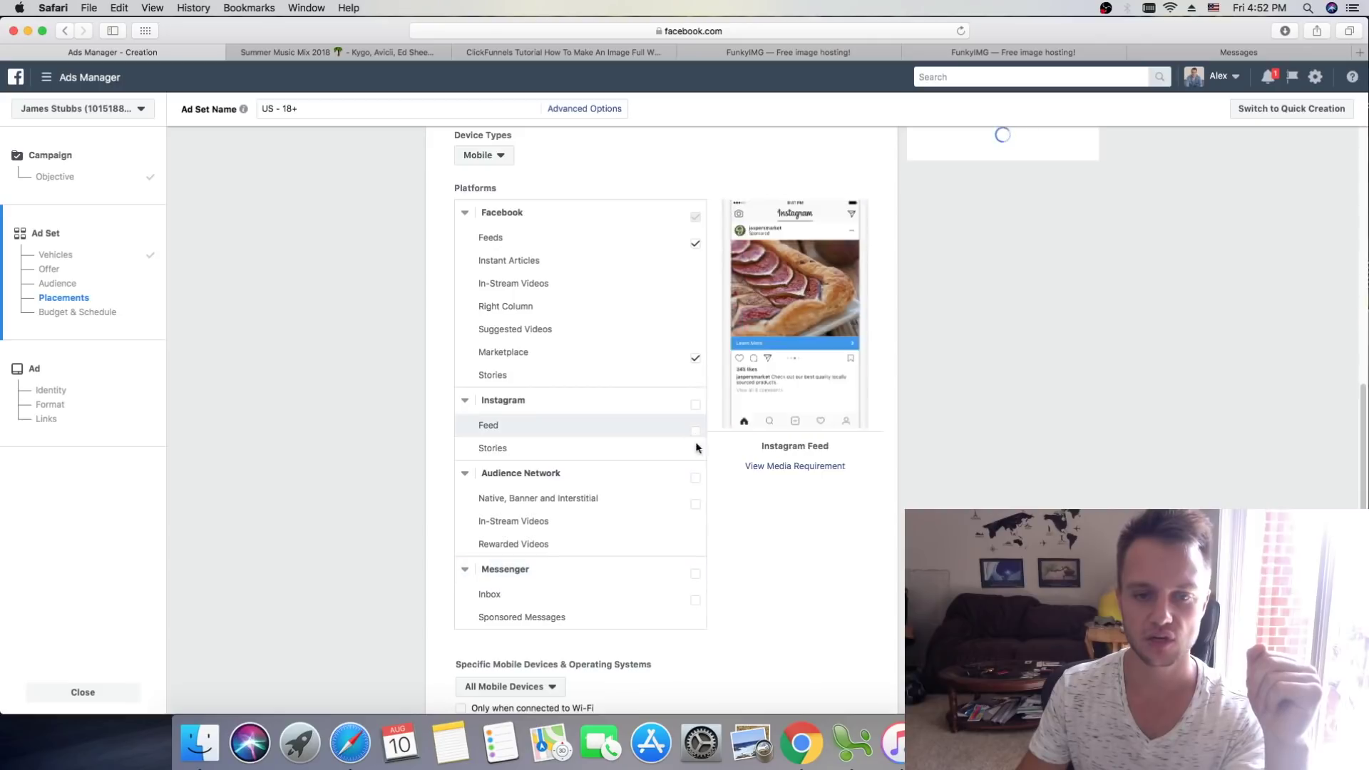
left_click(697, 576)
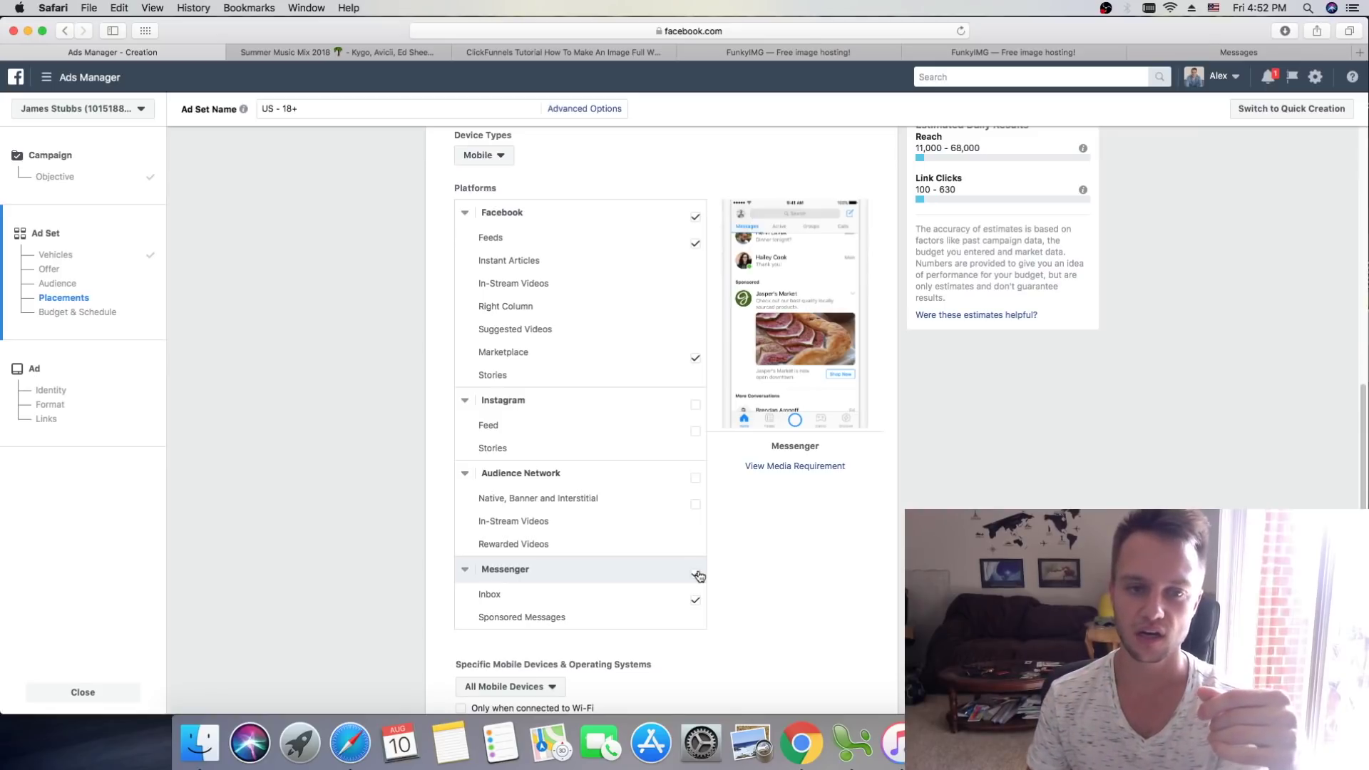
left_click(695, 358)
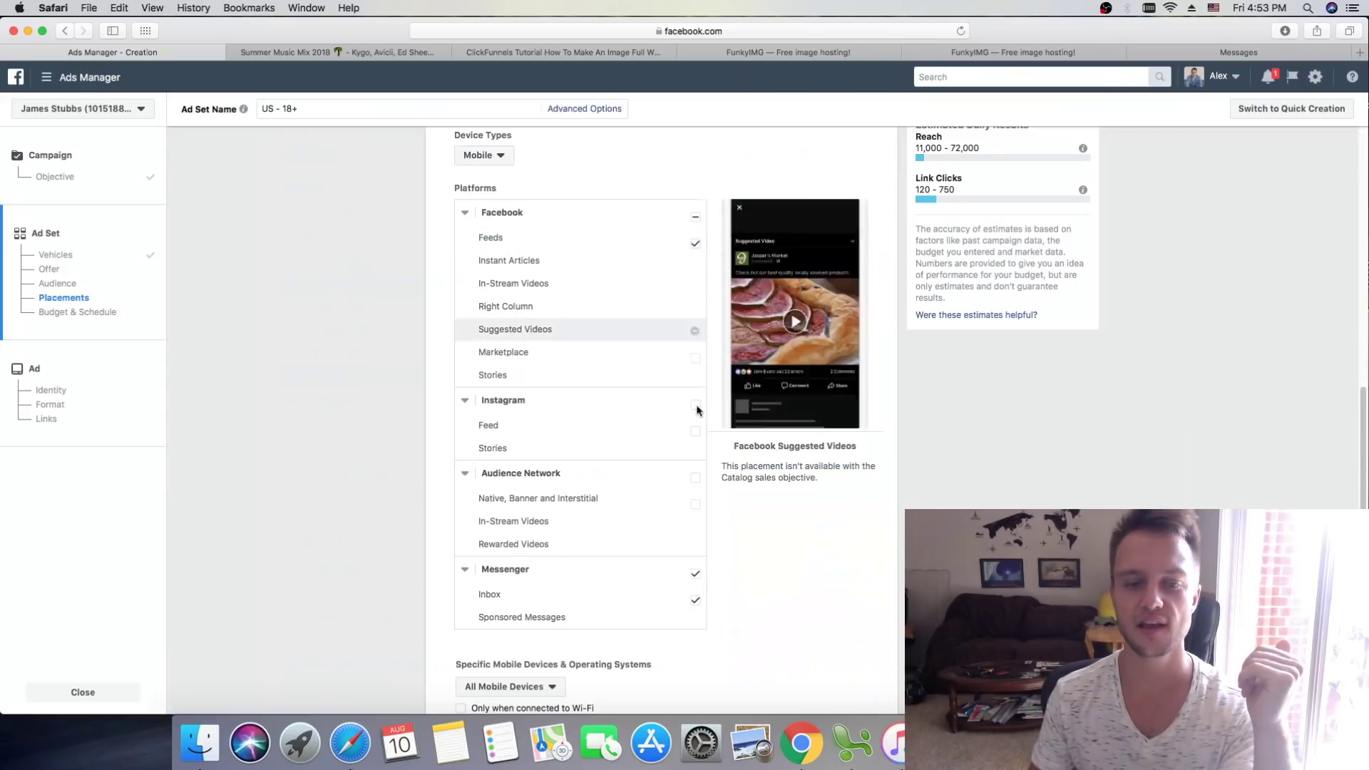
scroll(702, 556, "down", 5)
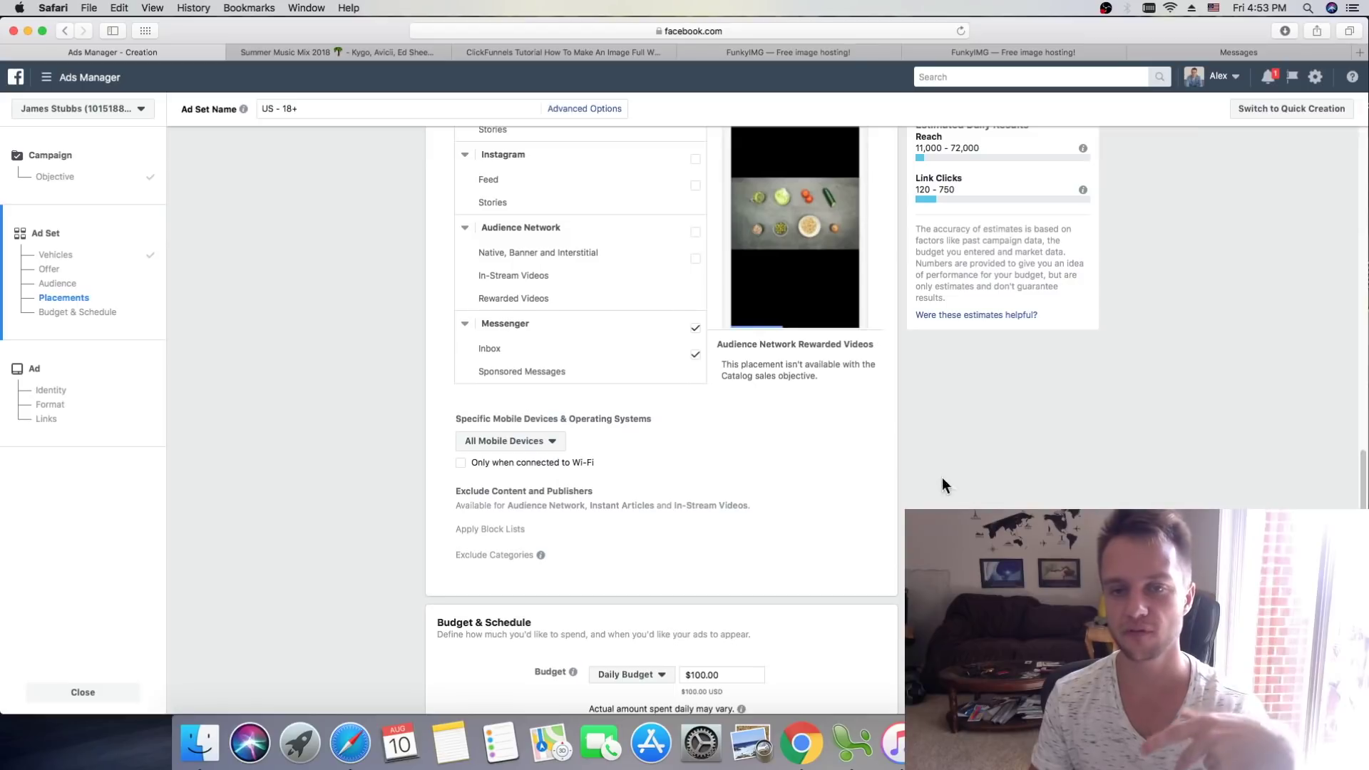
scroll(935, 479, "down", 1)
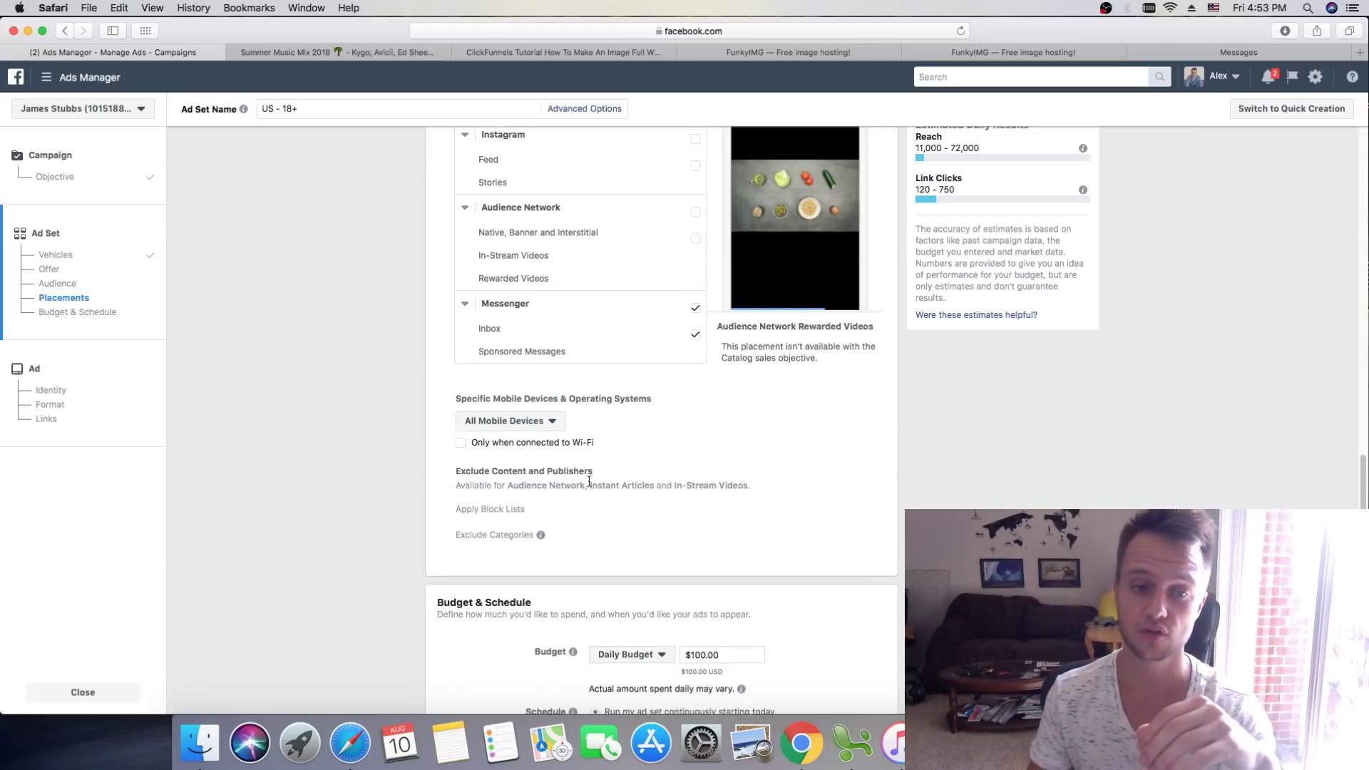
Step: Change the daily budget from $100.00 to $10.00 and continue to the ad setup
left_click(459, 445)
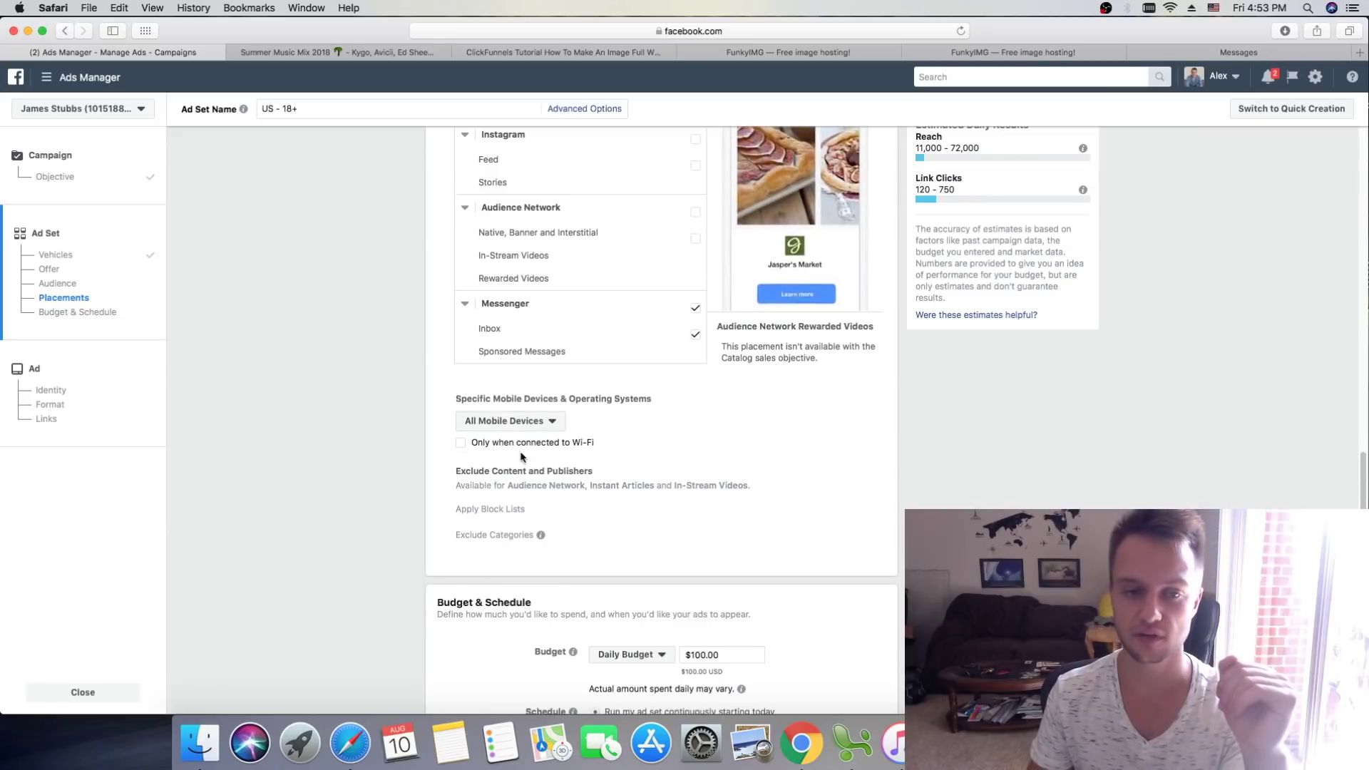
scroll(915, 412, "down", 5)
left_click(739, 282)
key("super+a")
type("10")
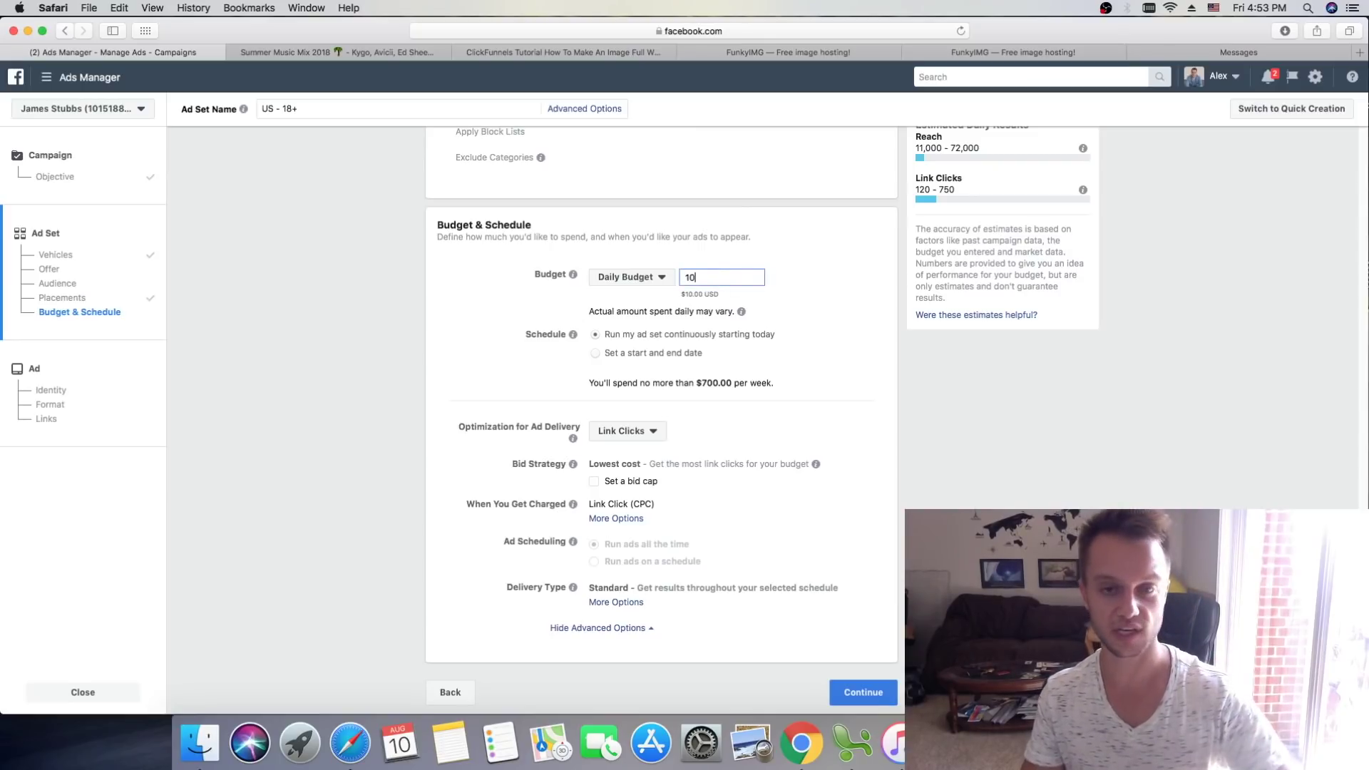
left_click(1056, 439)
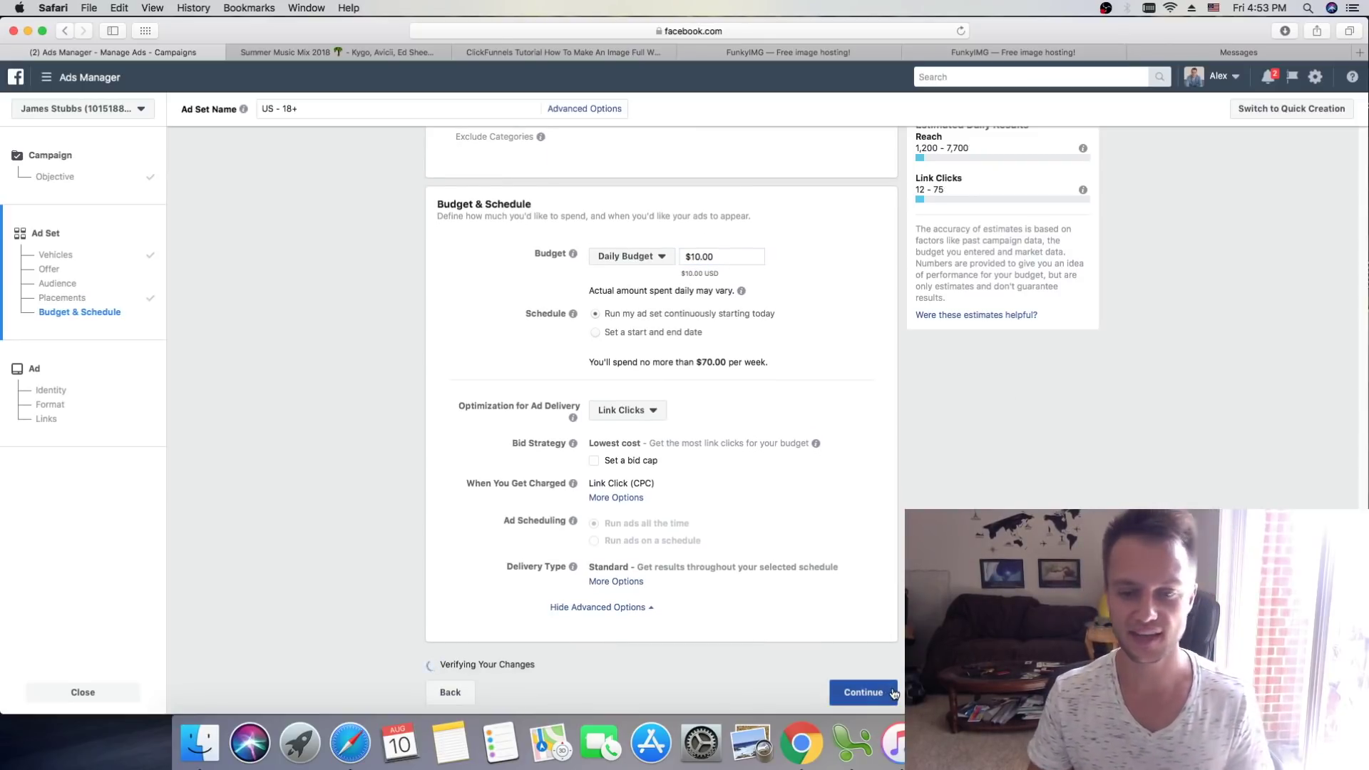
left_click(892, 692)
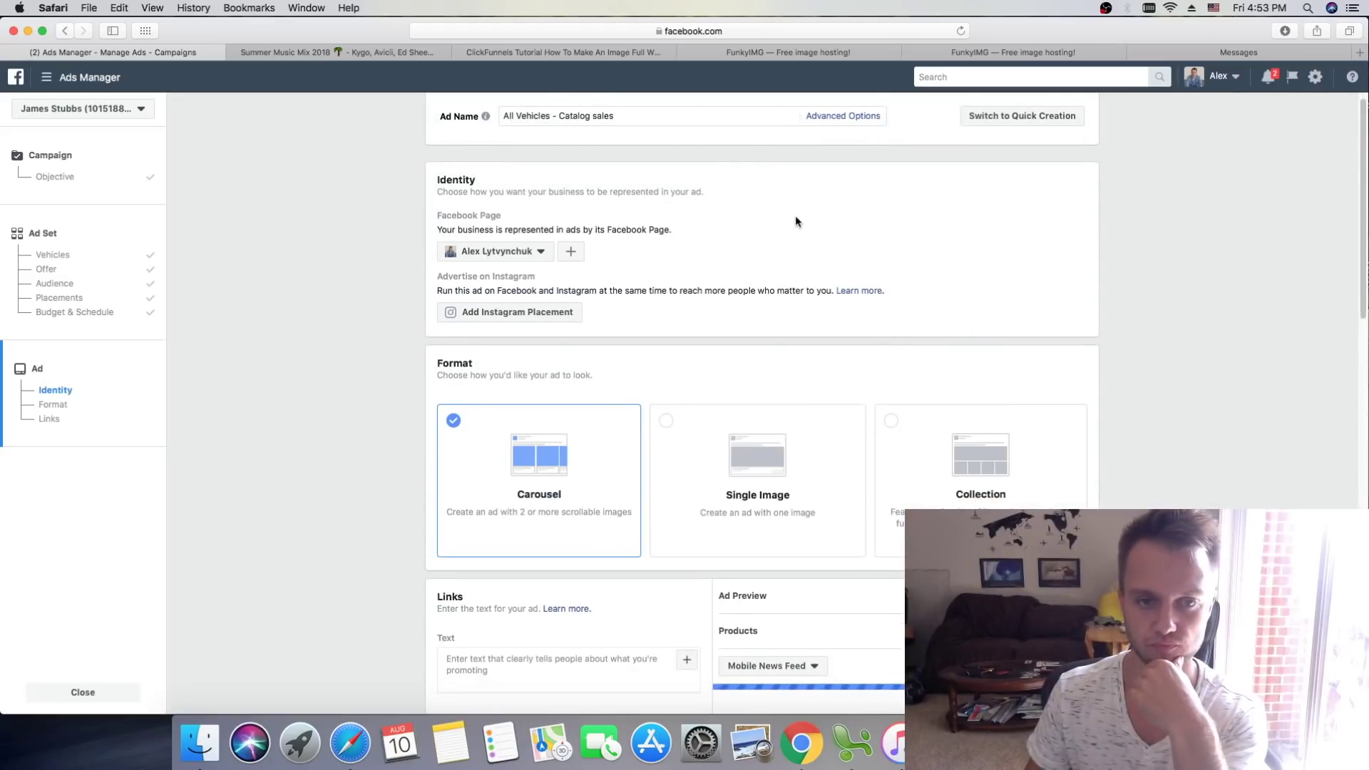
scroll(948, 244, "down", 3)
scroll(948, 244, "down", 3)
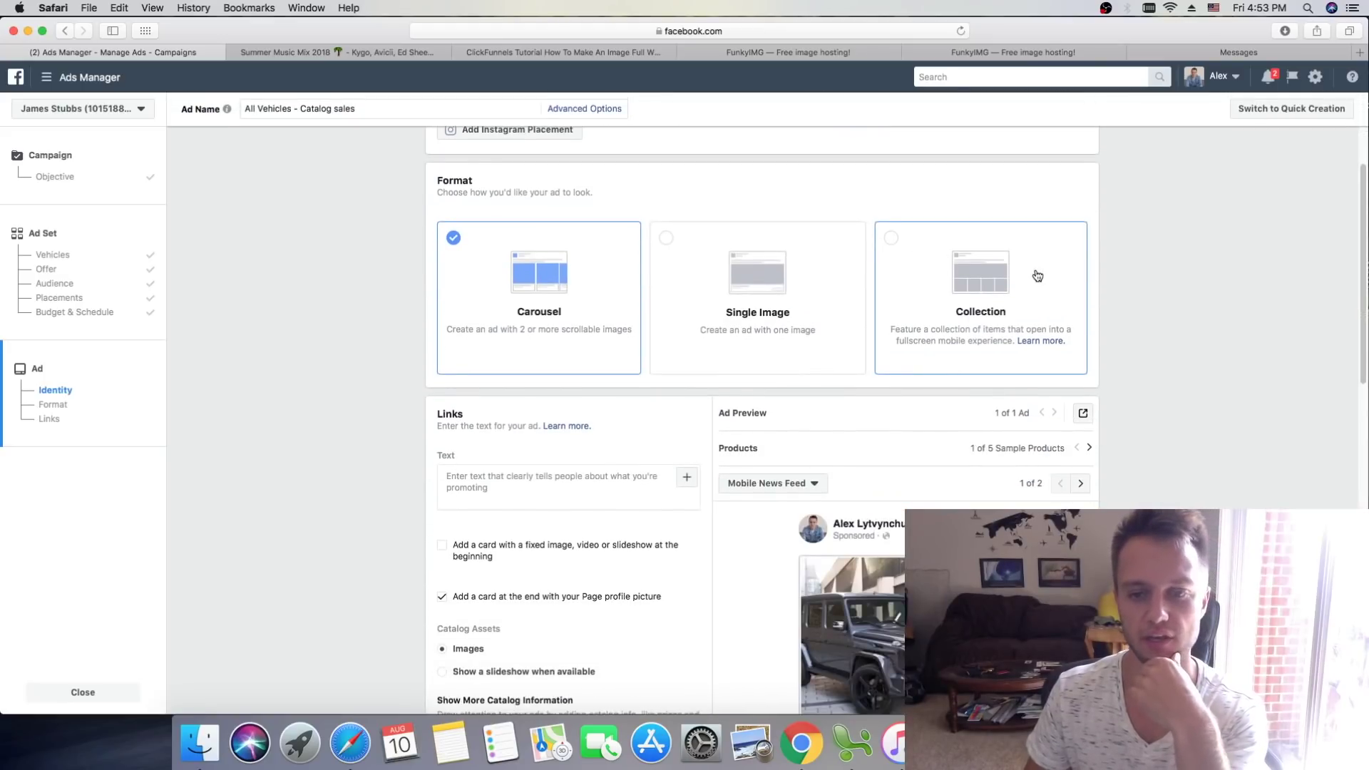
scroll(1139, 241, "up", 5)
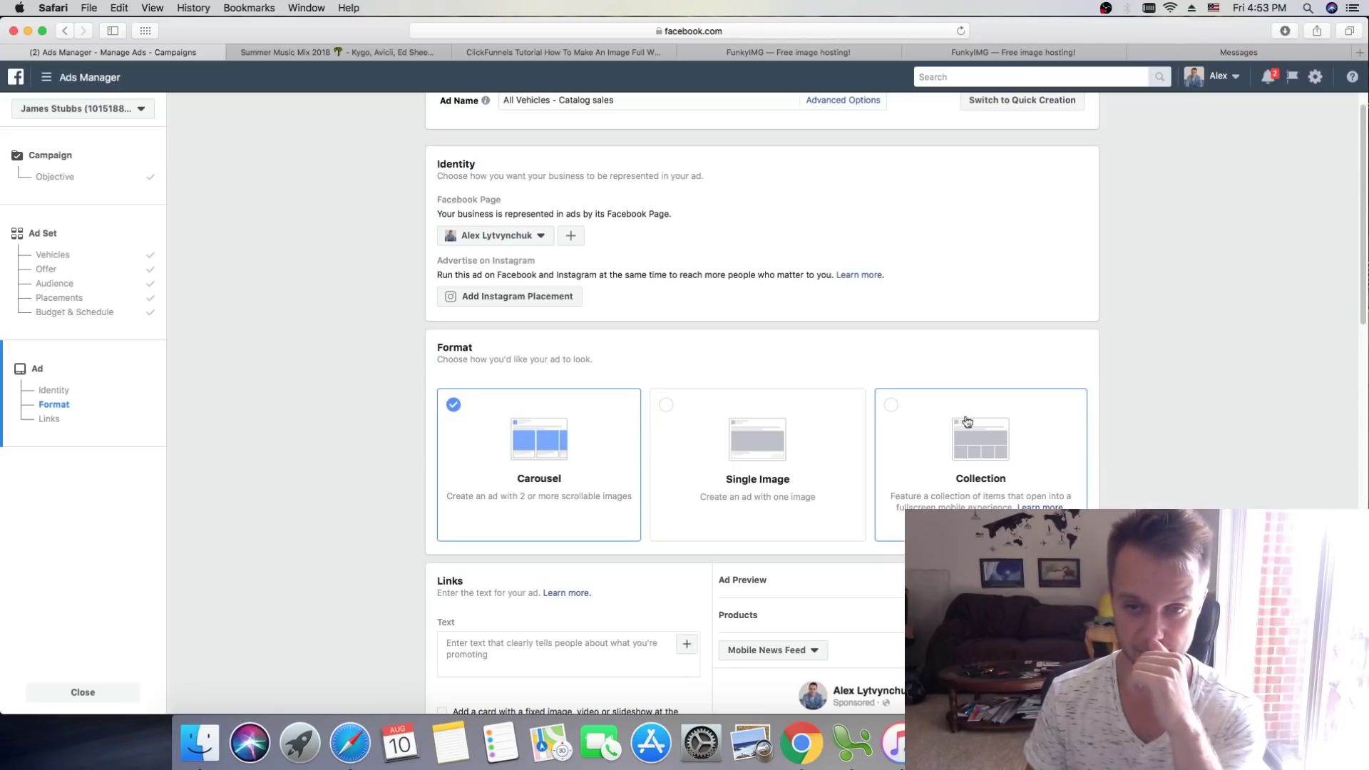
scroll(738, 369, "down", 1)
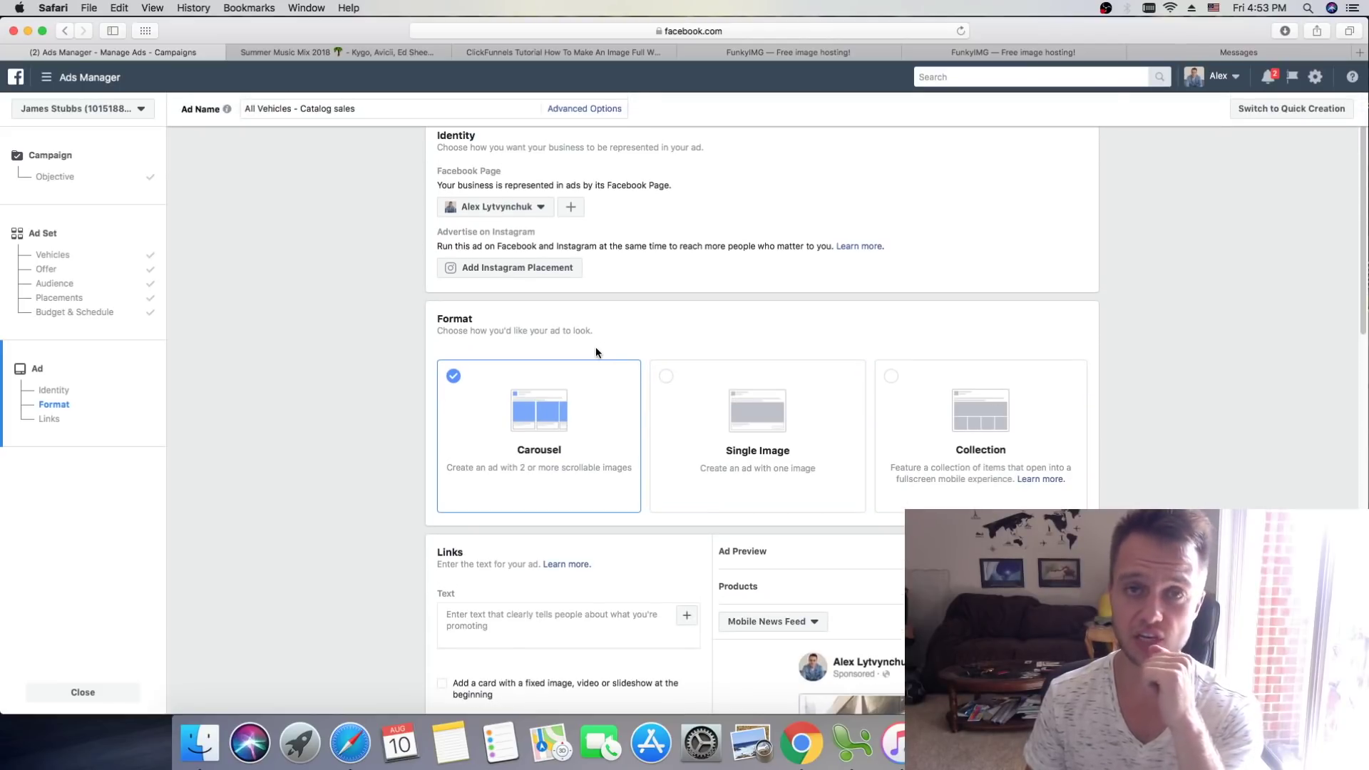
scroll(571, 416, "down", 4)
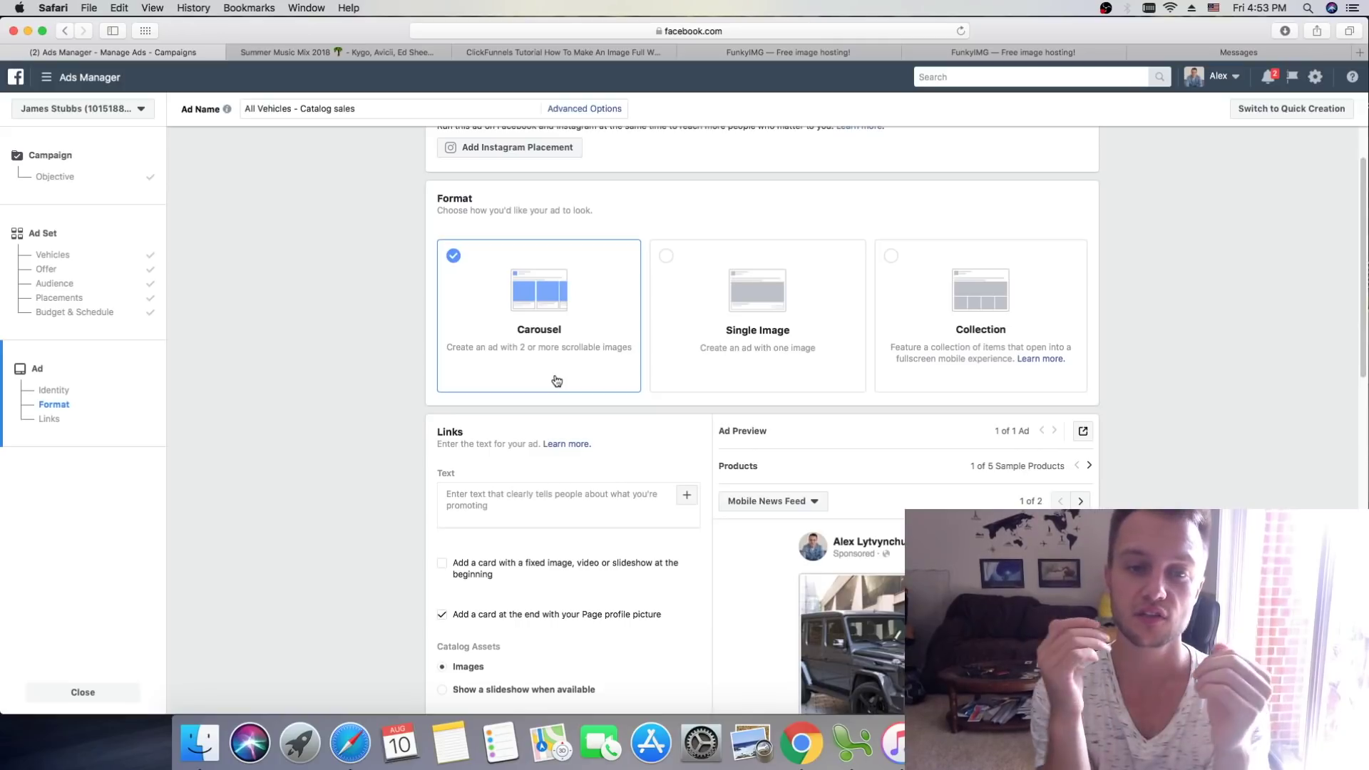
scroll(625, 330, "down", 3)
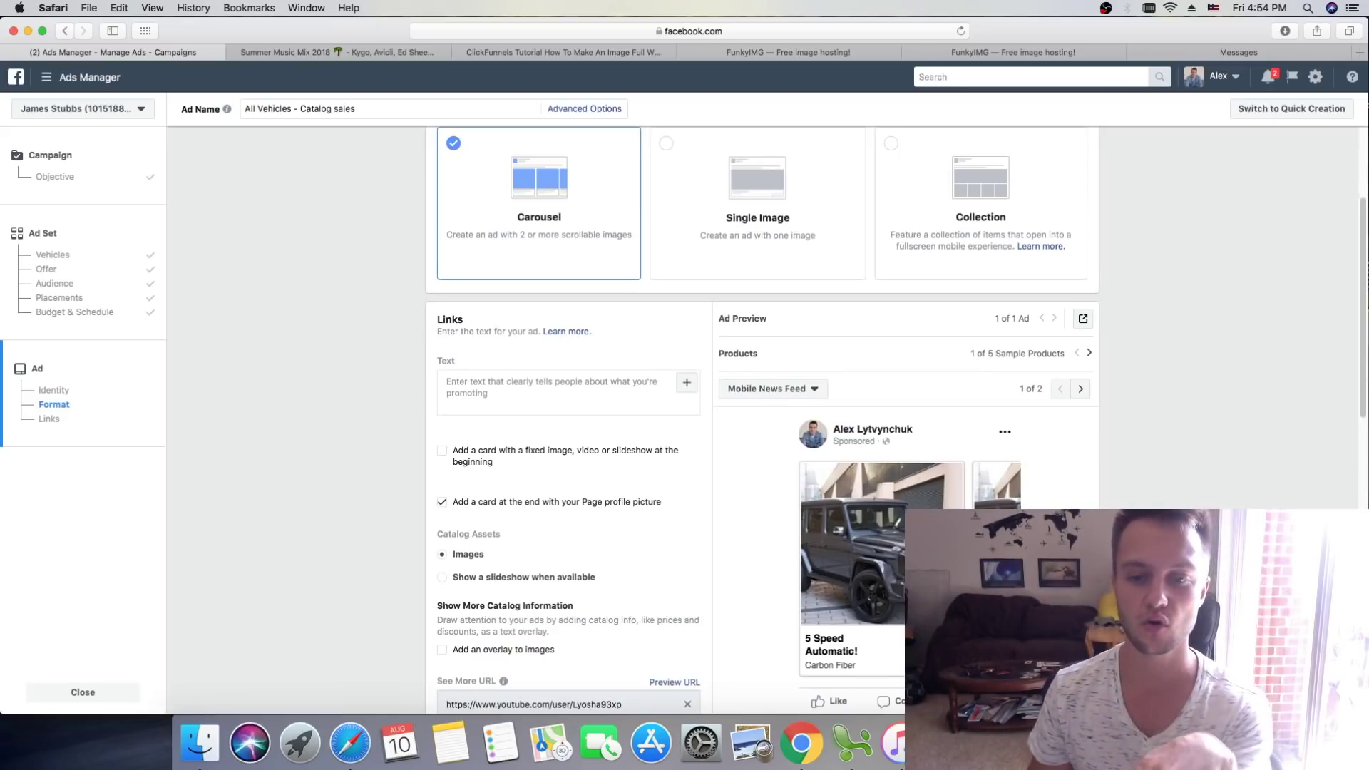
scroll(1010, 485, "down", 4)
scroll(1011, 484, "up", 1)
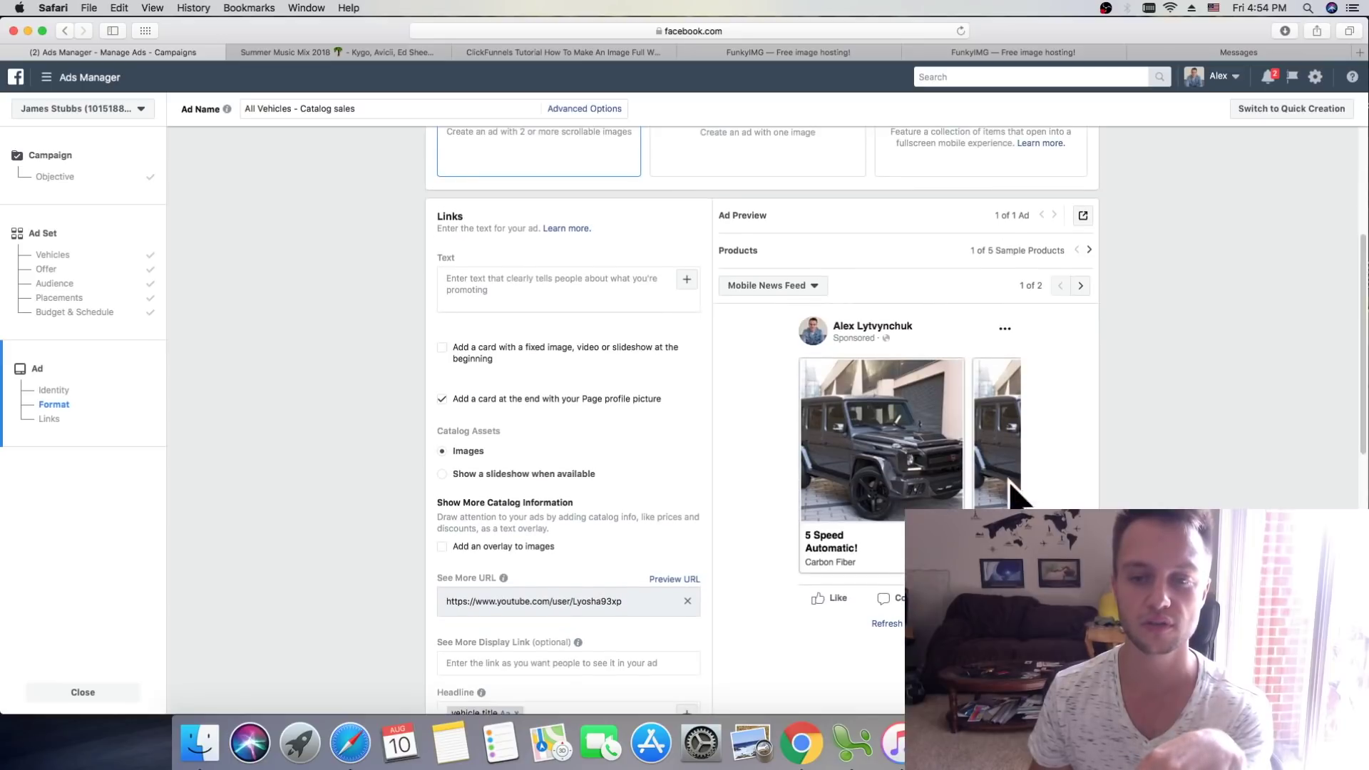
scroll(951, 484, "up", 3)
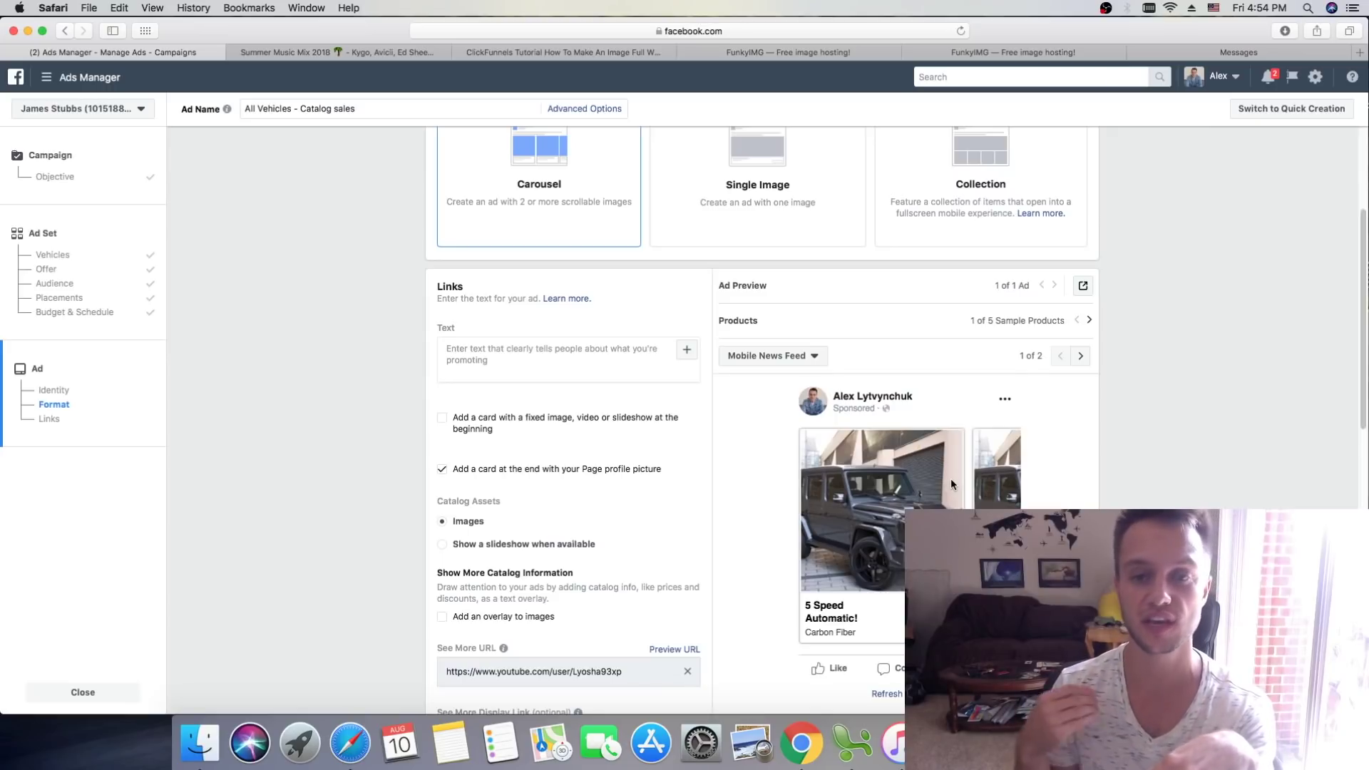
scroll(951, 484, "up", 2)
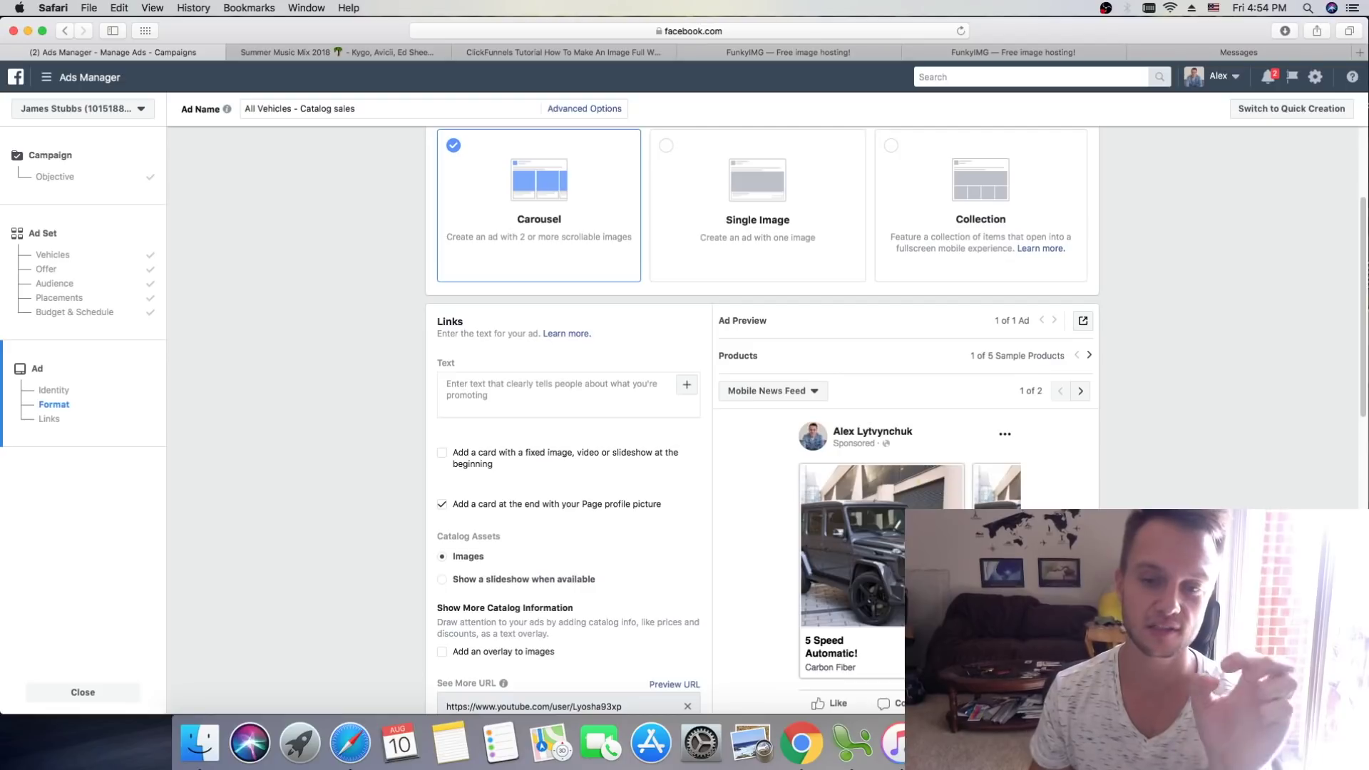
scroll(951, 483, "up", 1)
scroll(578, 256, "up", 4)
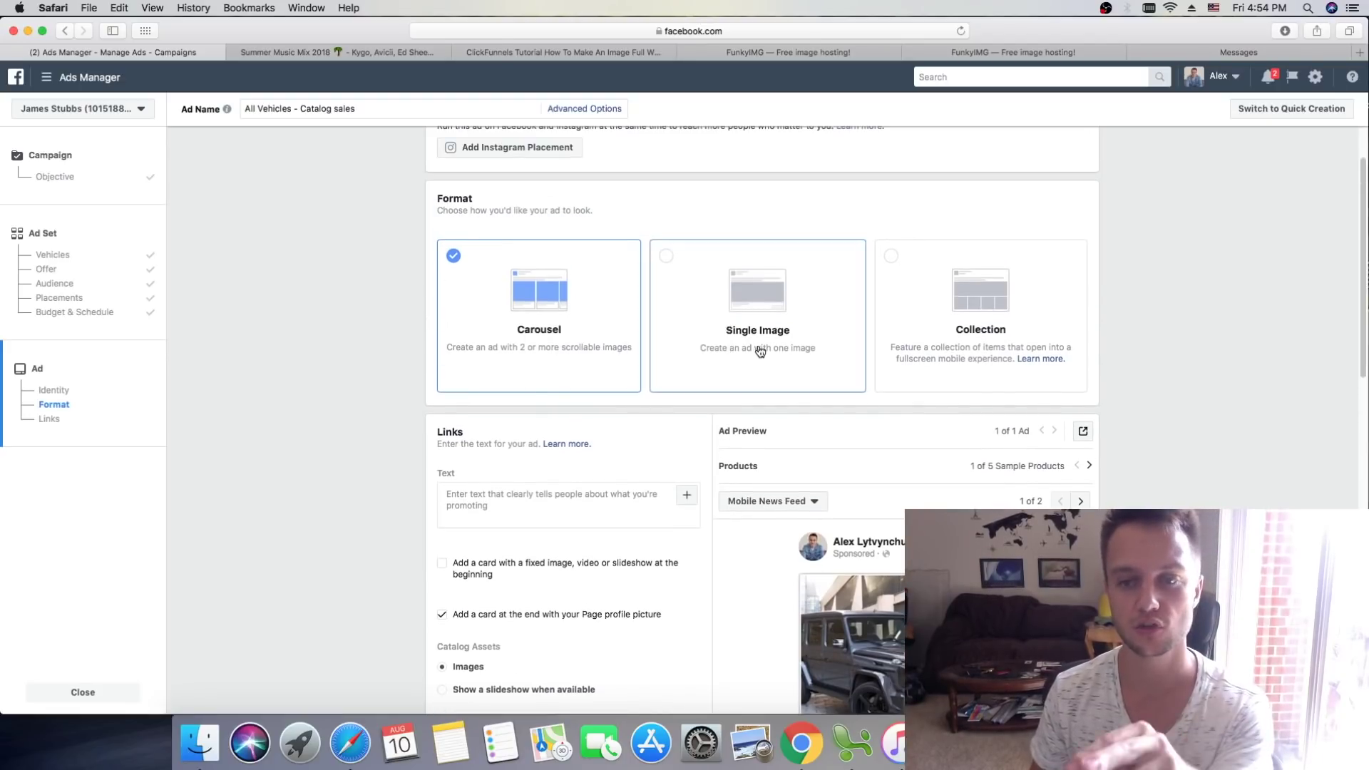
scroll(758, 358, "down", 1)
scroll(759, 360, "down", 4)
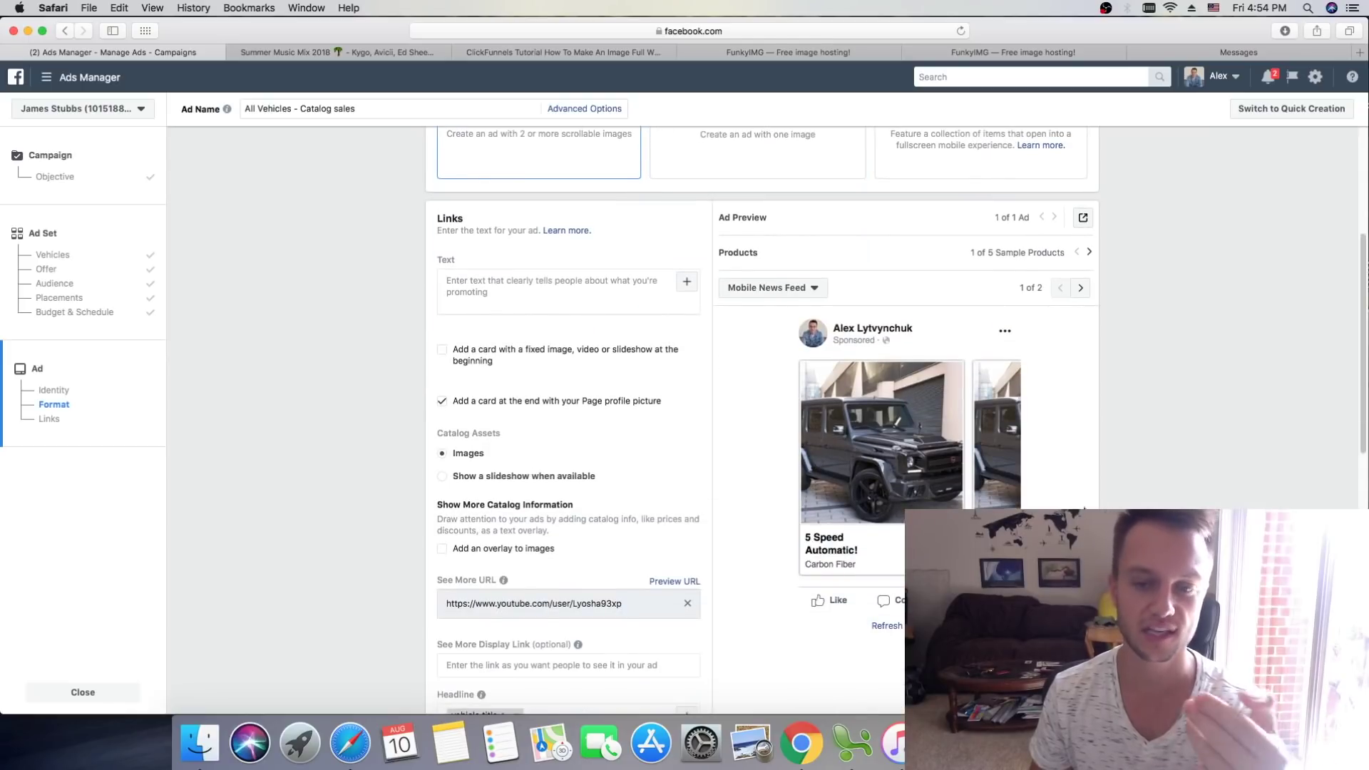
scroll(754, 360, "up", 5)
scroll(697, 288, "down", 2)
scroll(1040, 430, "down", 5)
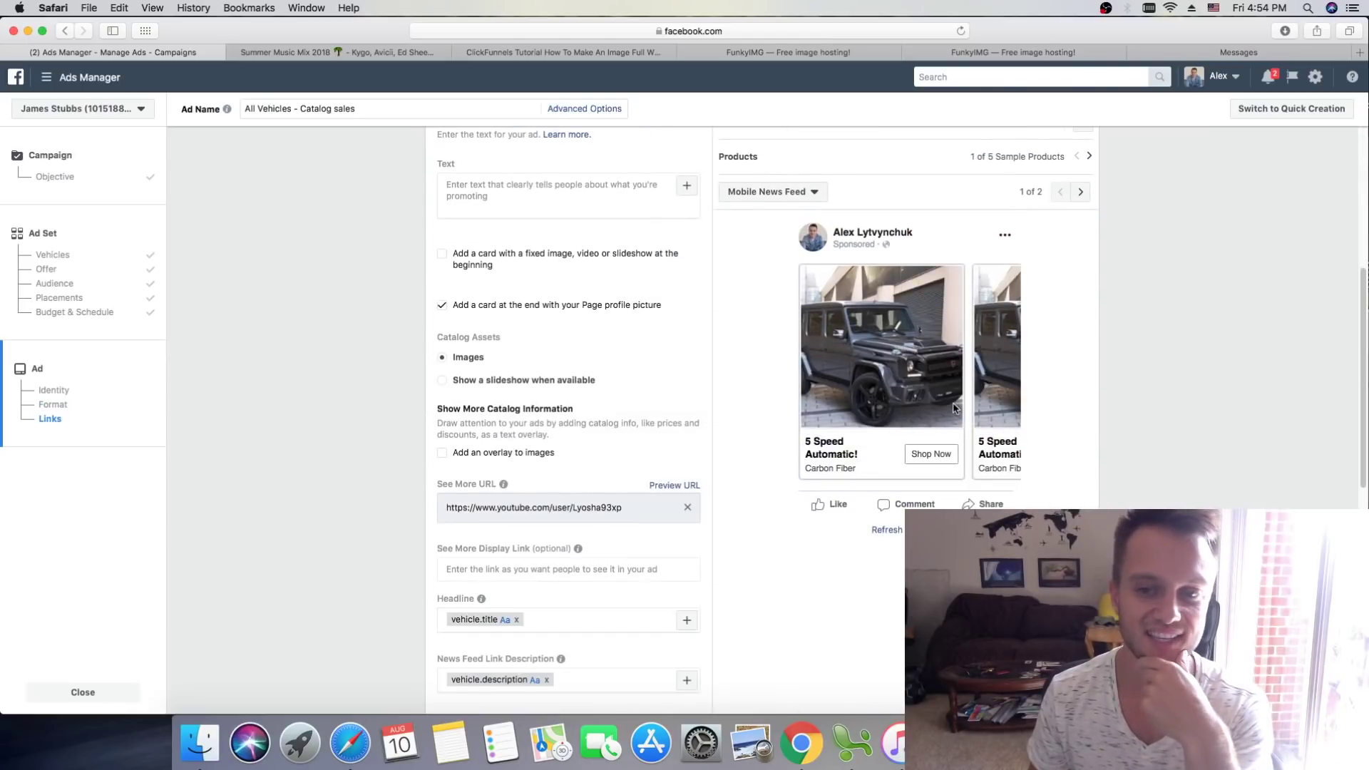
scroll(913, 432, "up", 2)
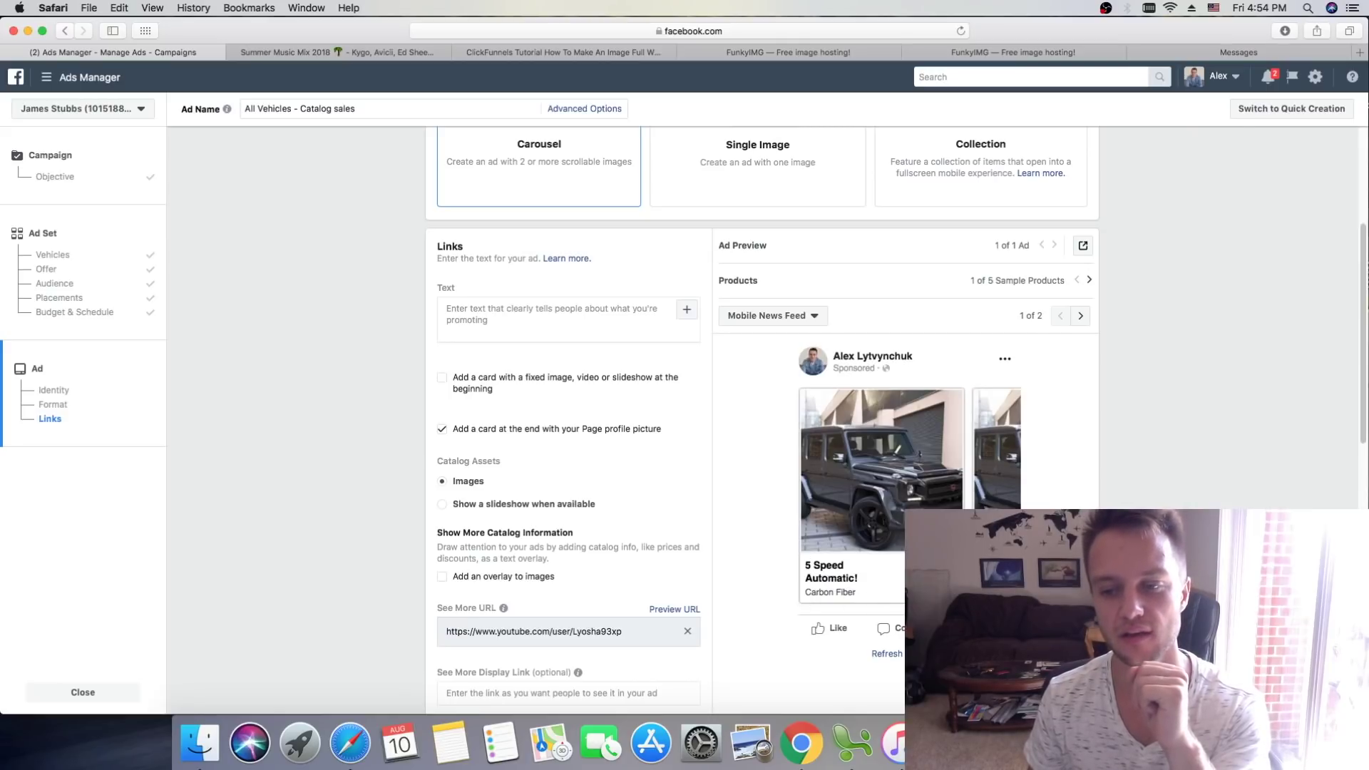
key("super+Tab")
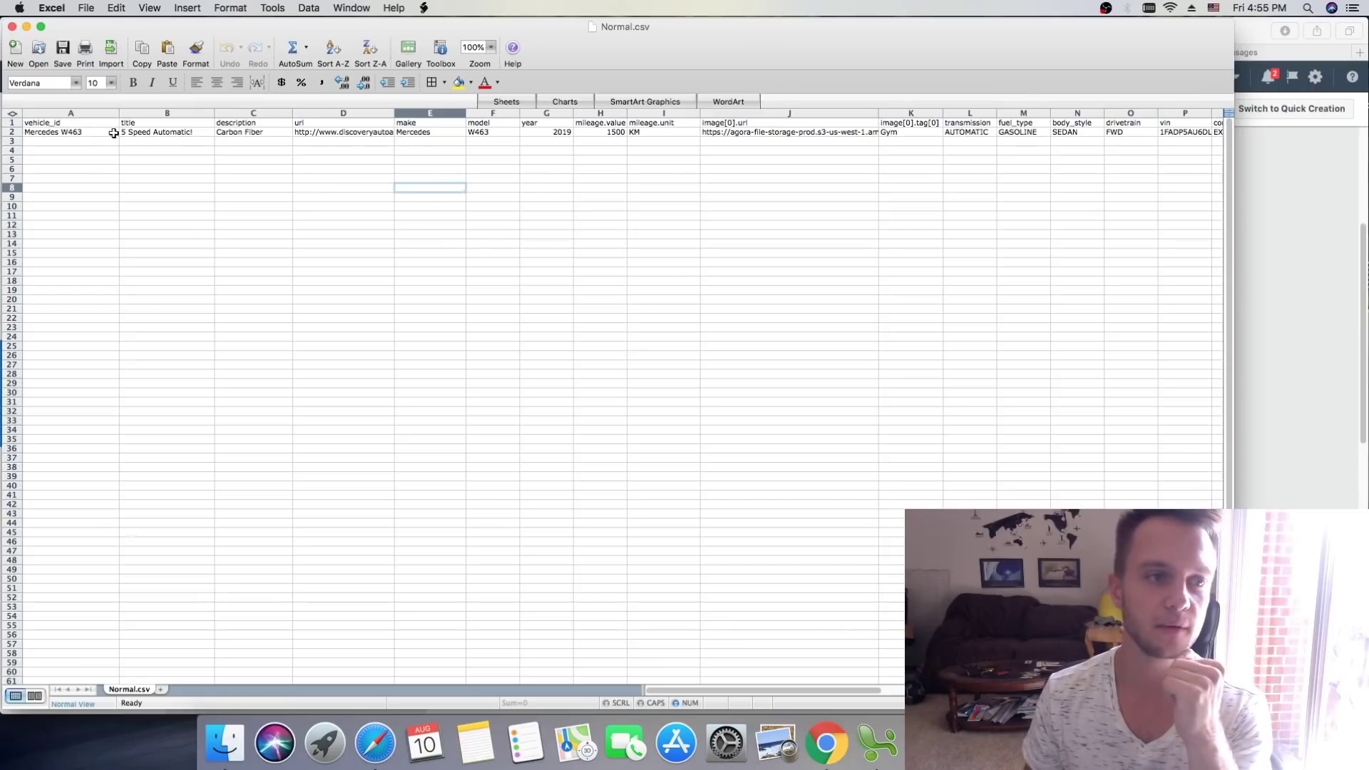
left_click(26, 27)
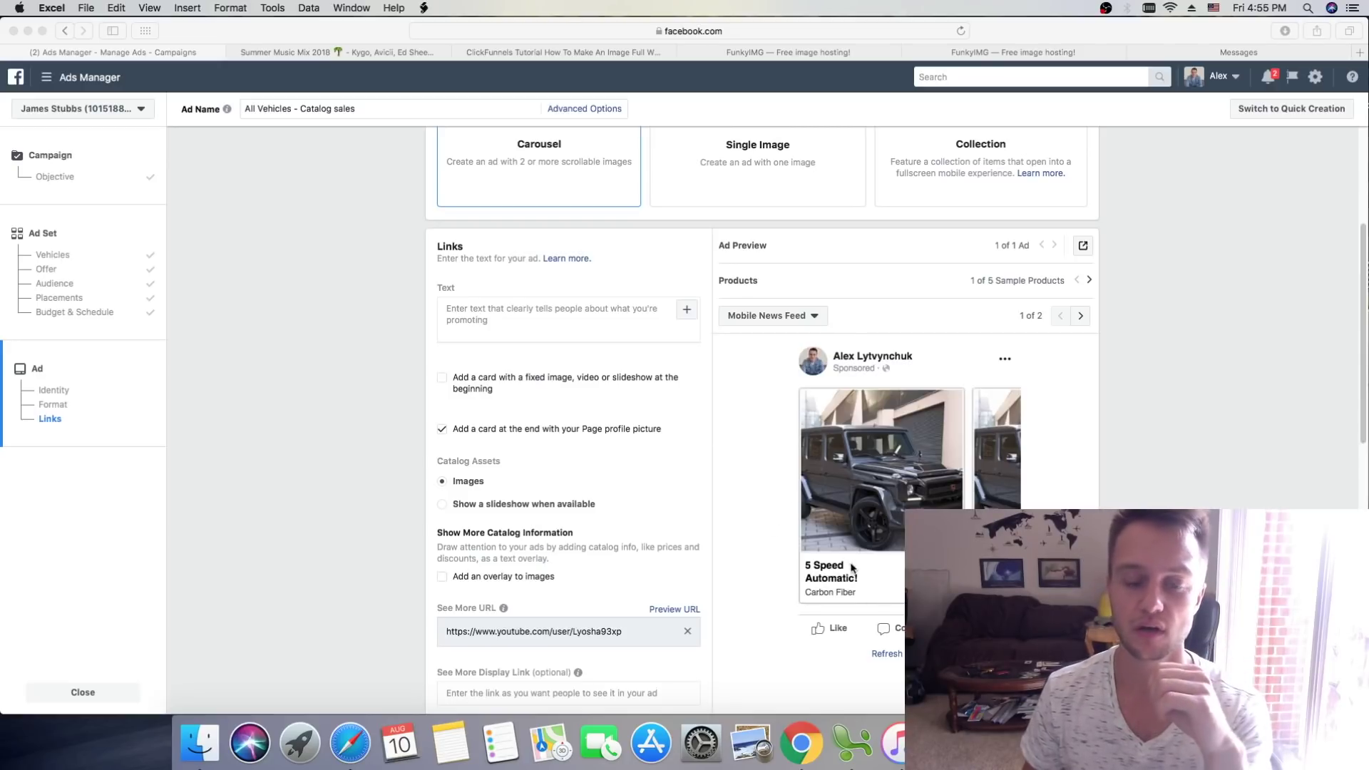
Step: Write primary text warning that time is running out and the special ends in 2 days
left_click(529, 323)
left_click(549, 311)
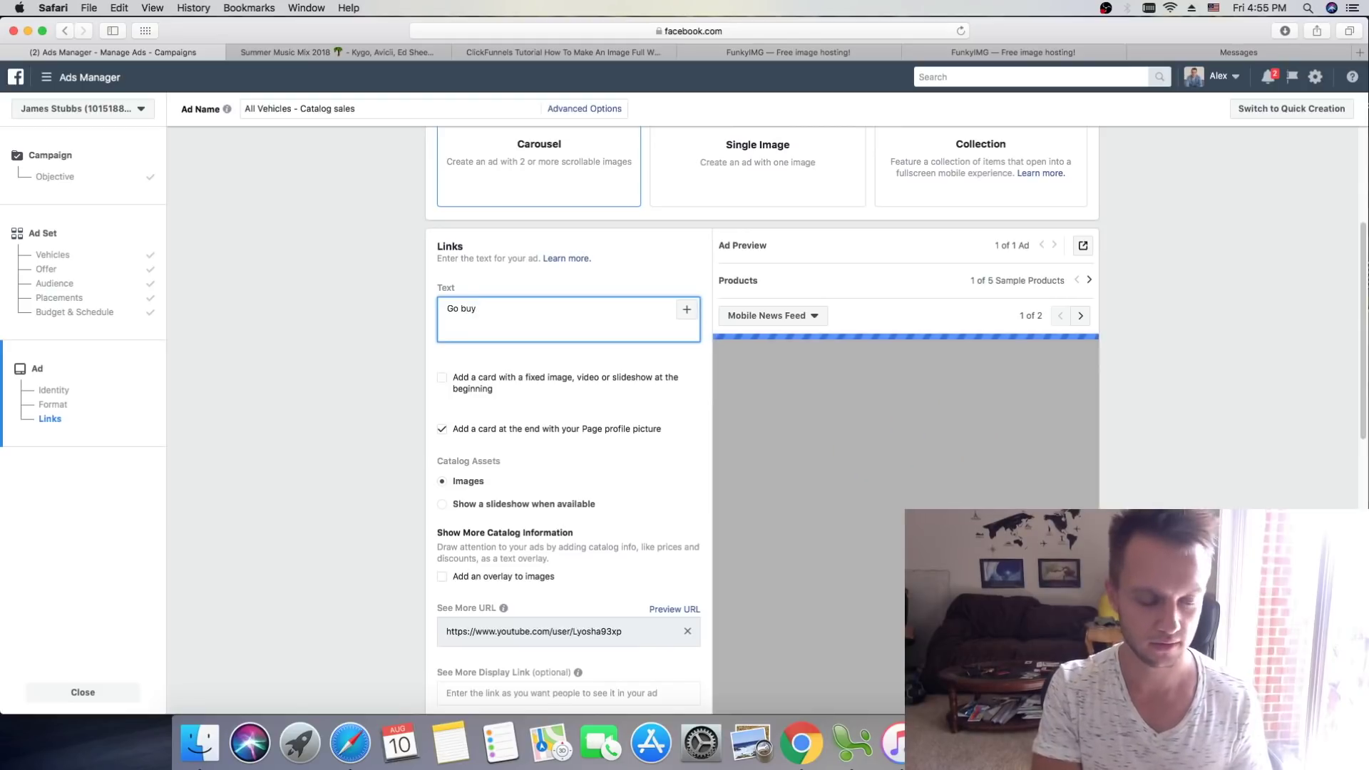
key("BackSpace")
key("BackSpace")
key("BackSpace")
key("BackSpace")
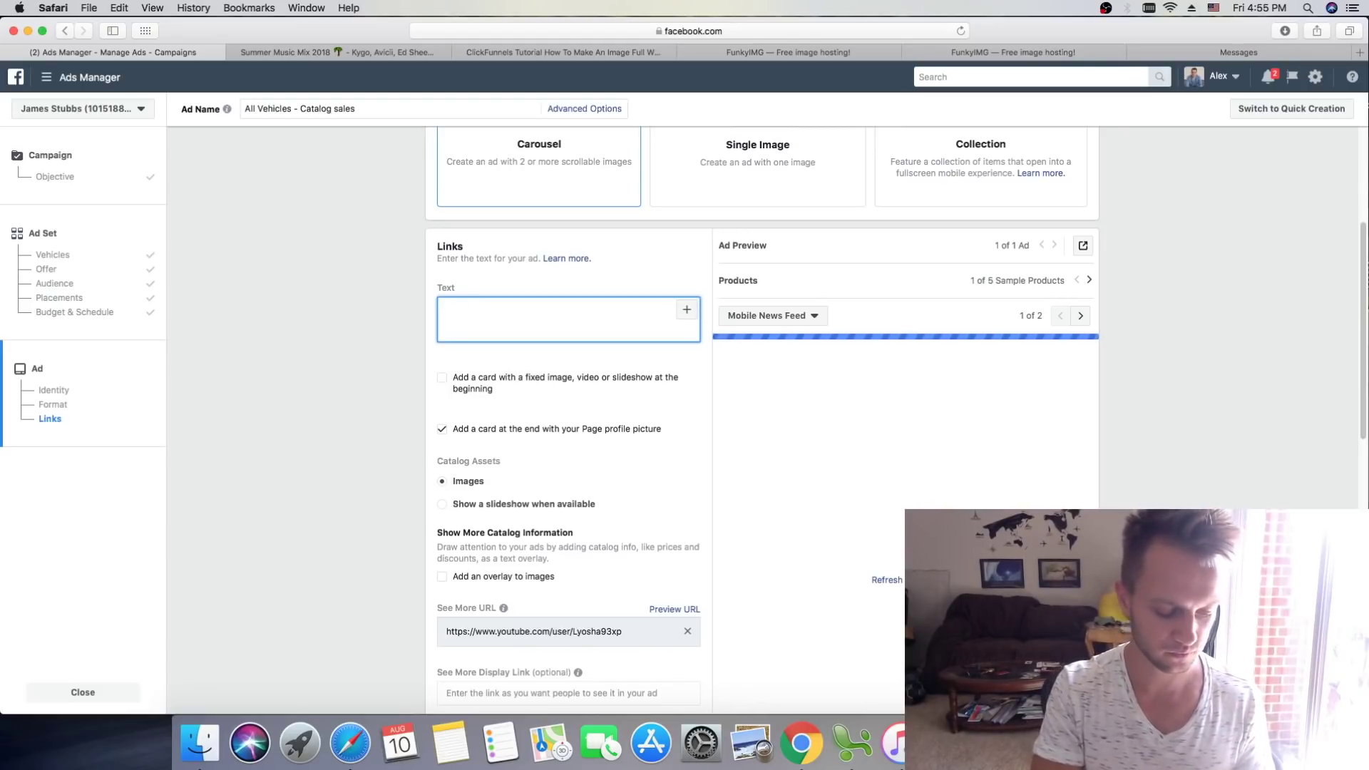
type("You are ")
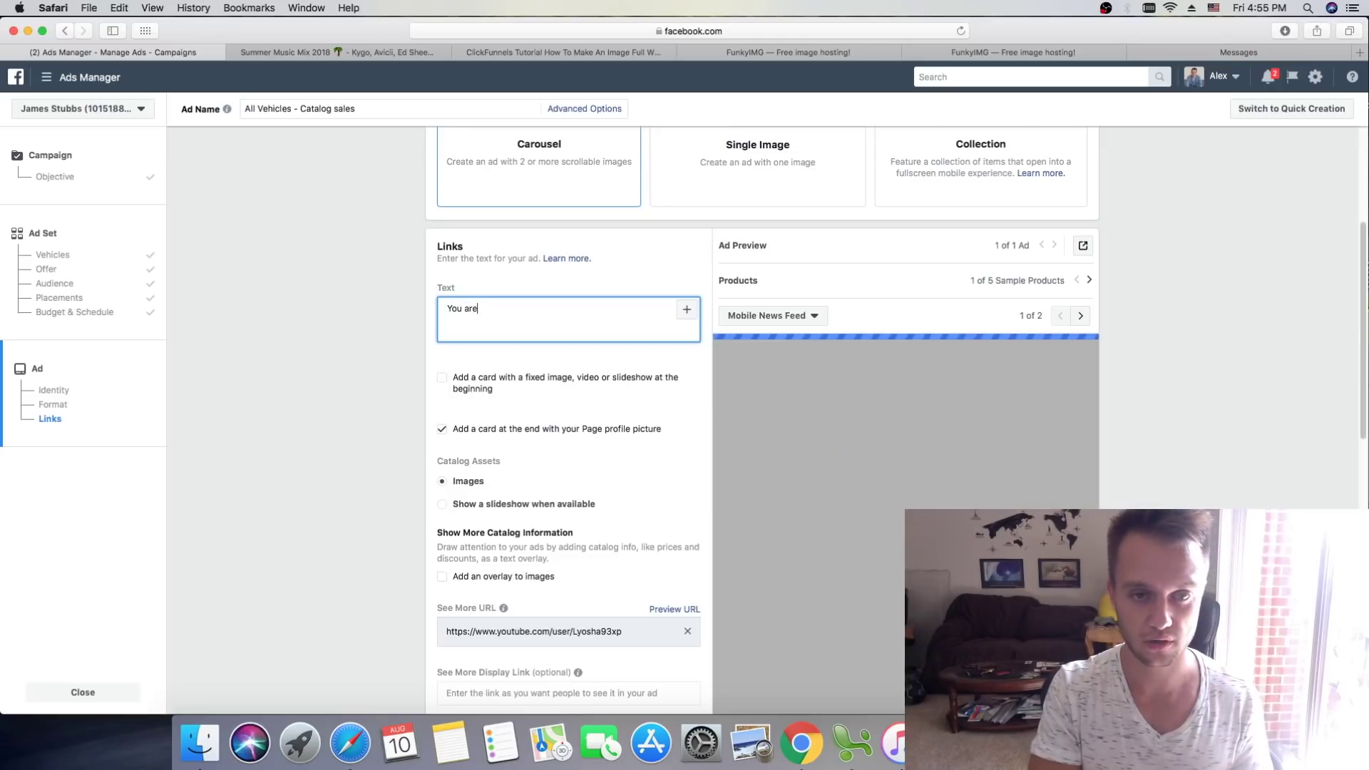
type("running of time our spe")
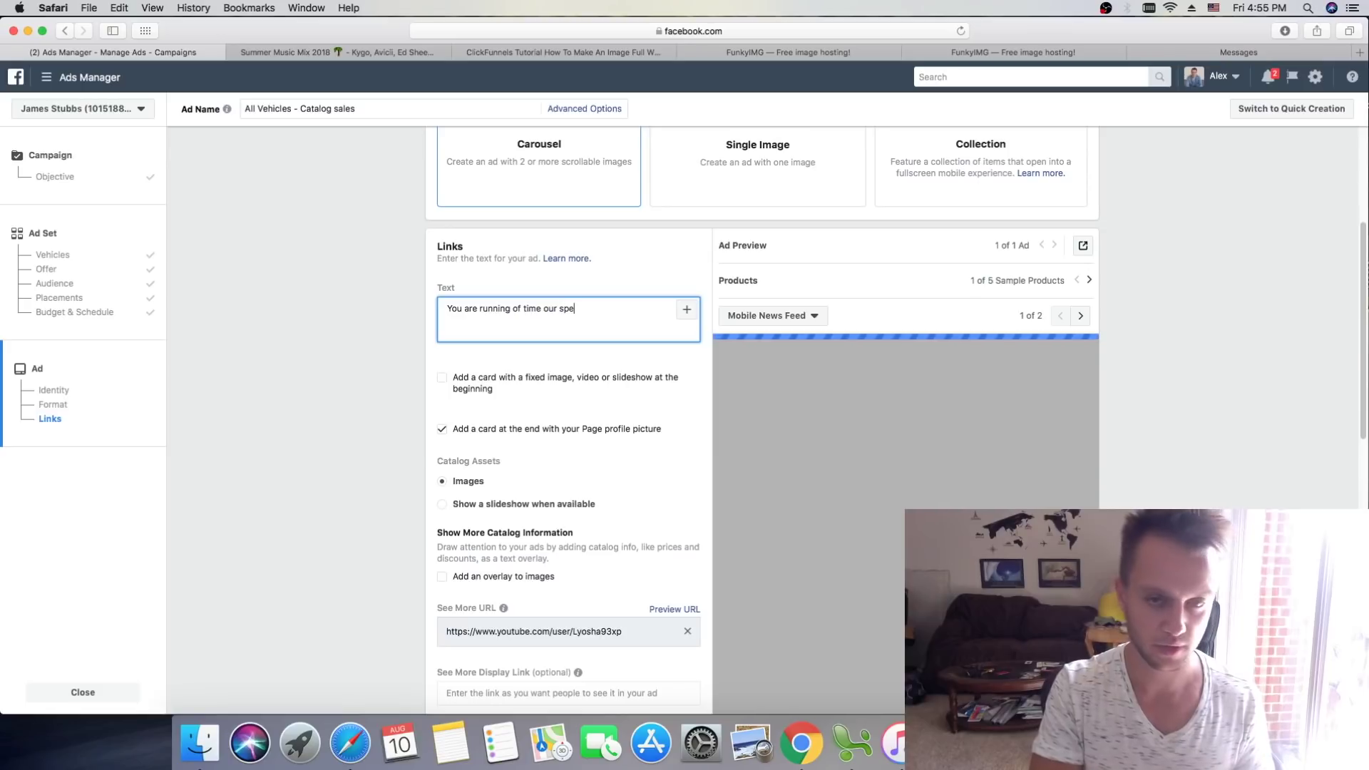
type("cial ends in 2 days! Click shop now")
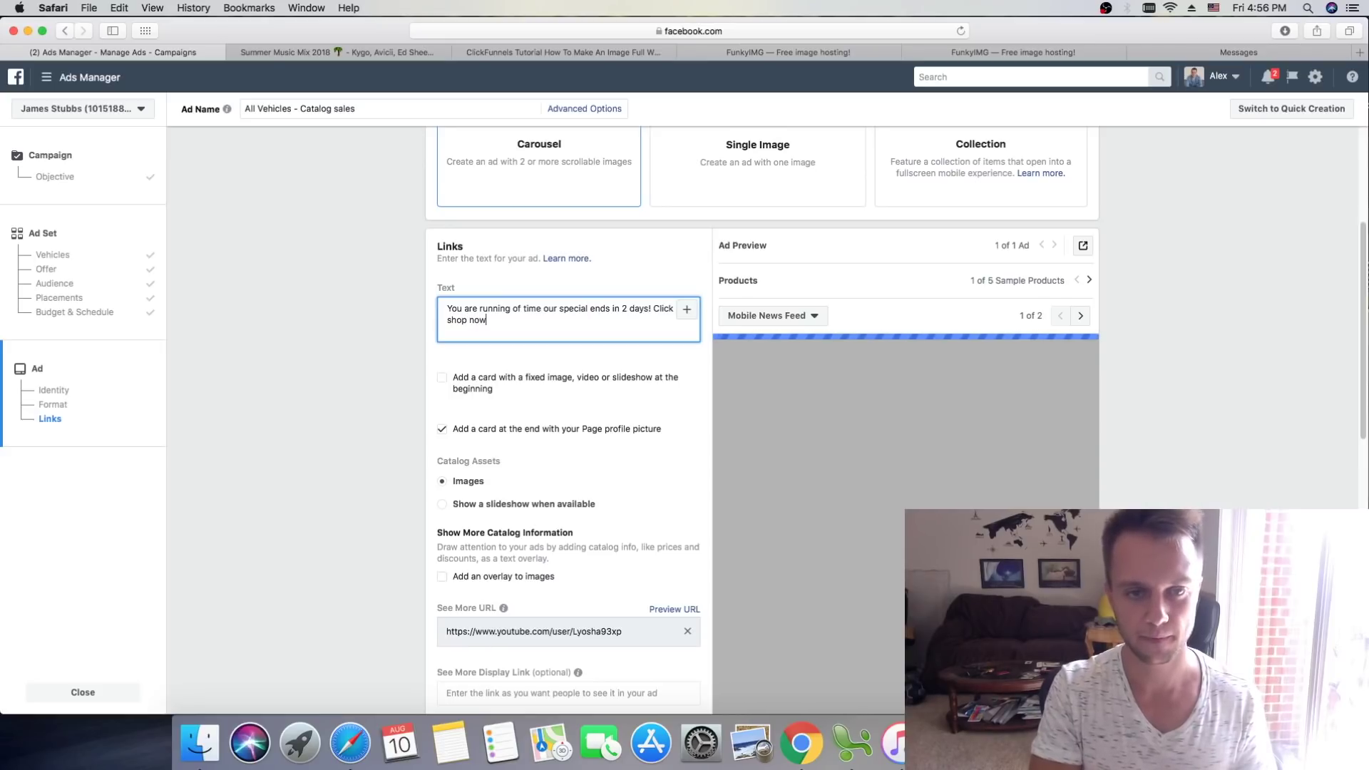
type("nadand get 20% OFF!")
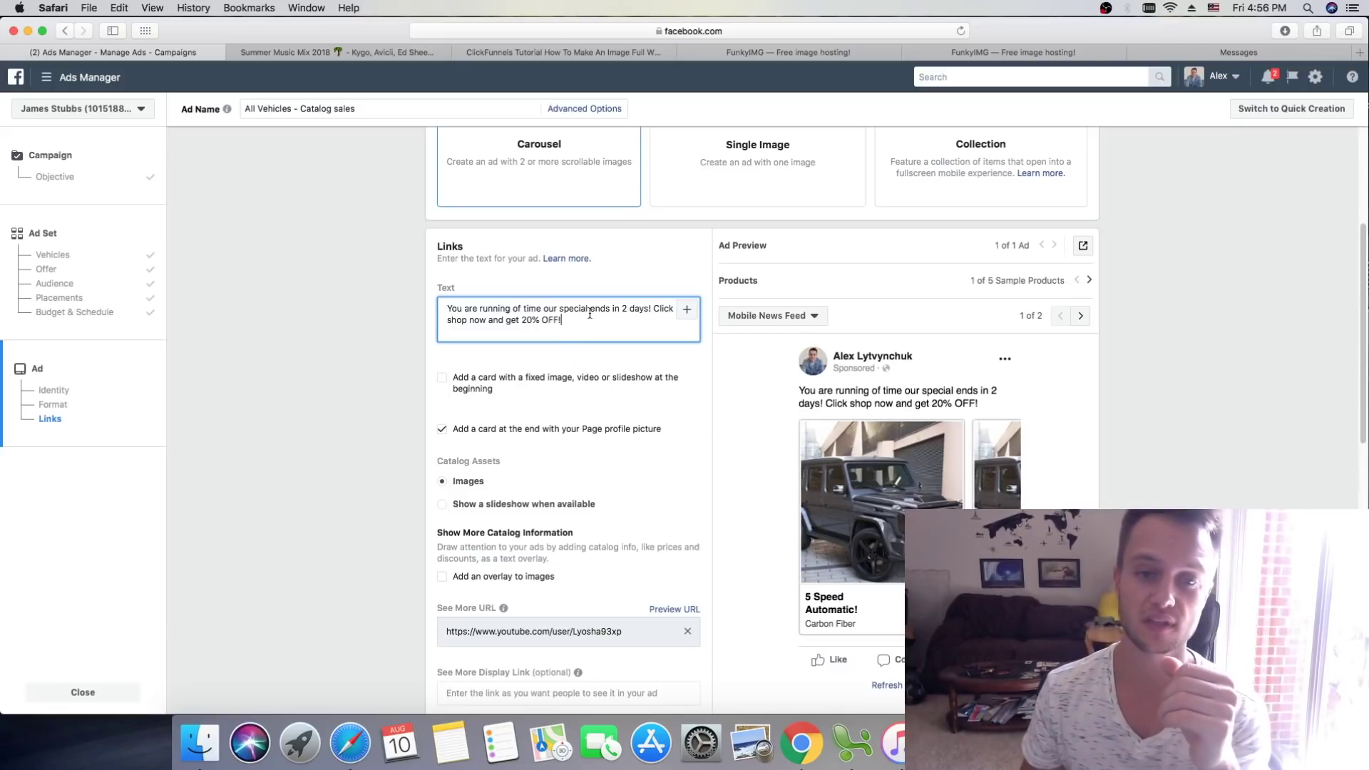
Step: Replace the 'Click shop now' sentence with a 'Call us now' line giving the phone number
left_click_drag(579, 316, 650, 304)
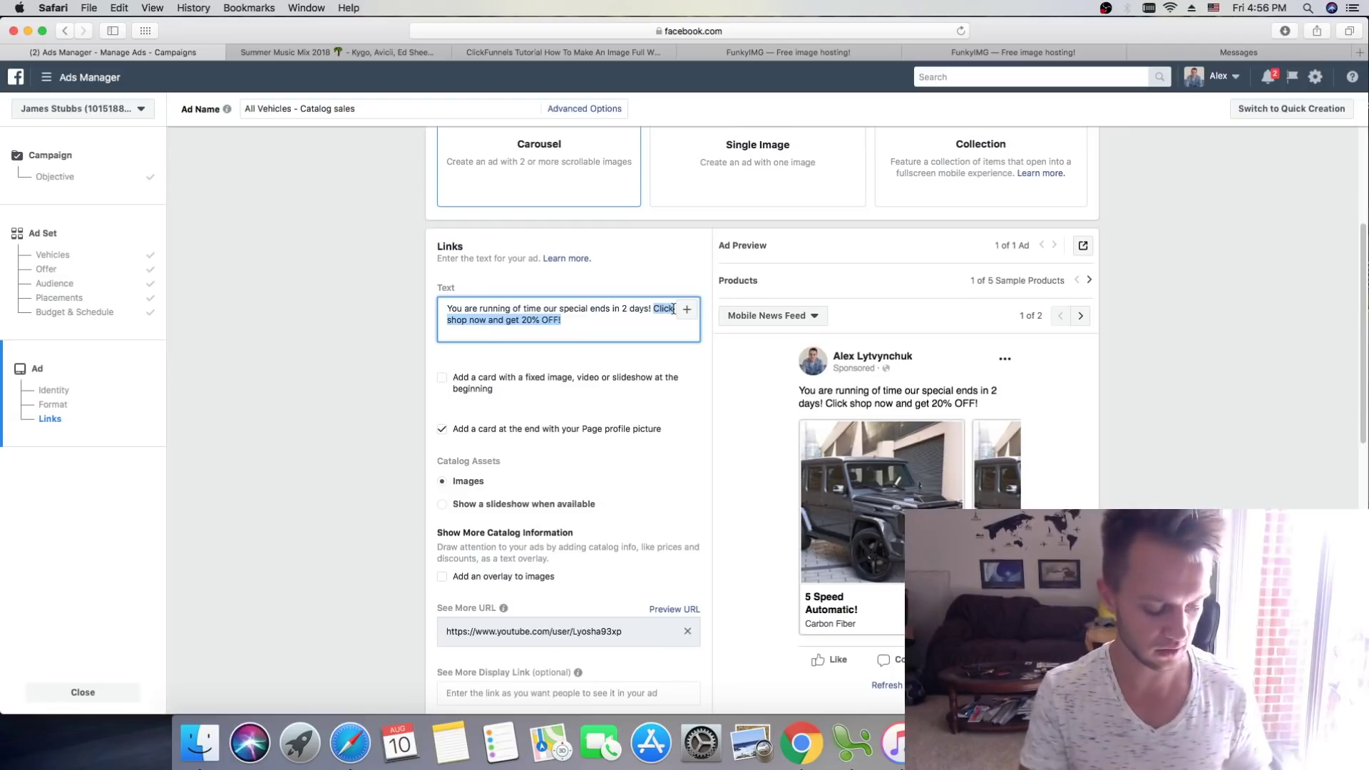
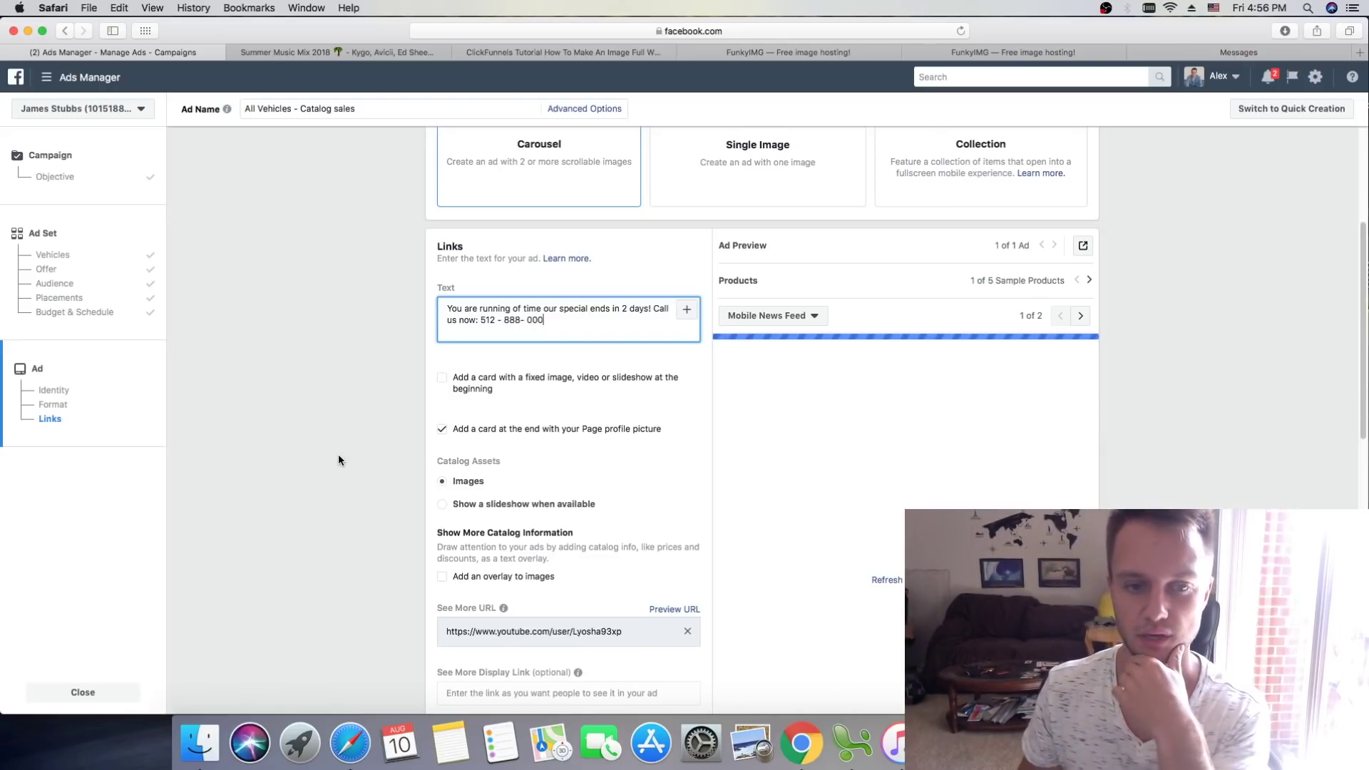
scroll(339, 454, "down", 2)
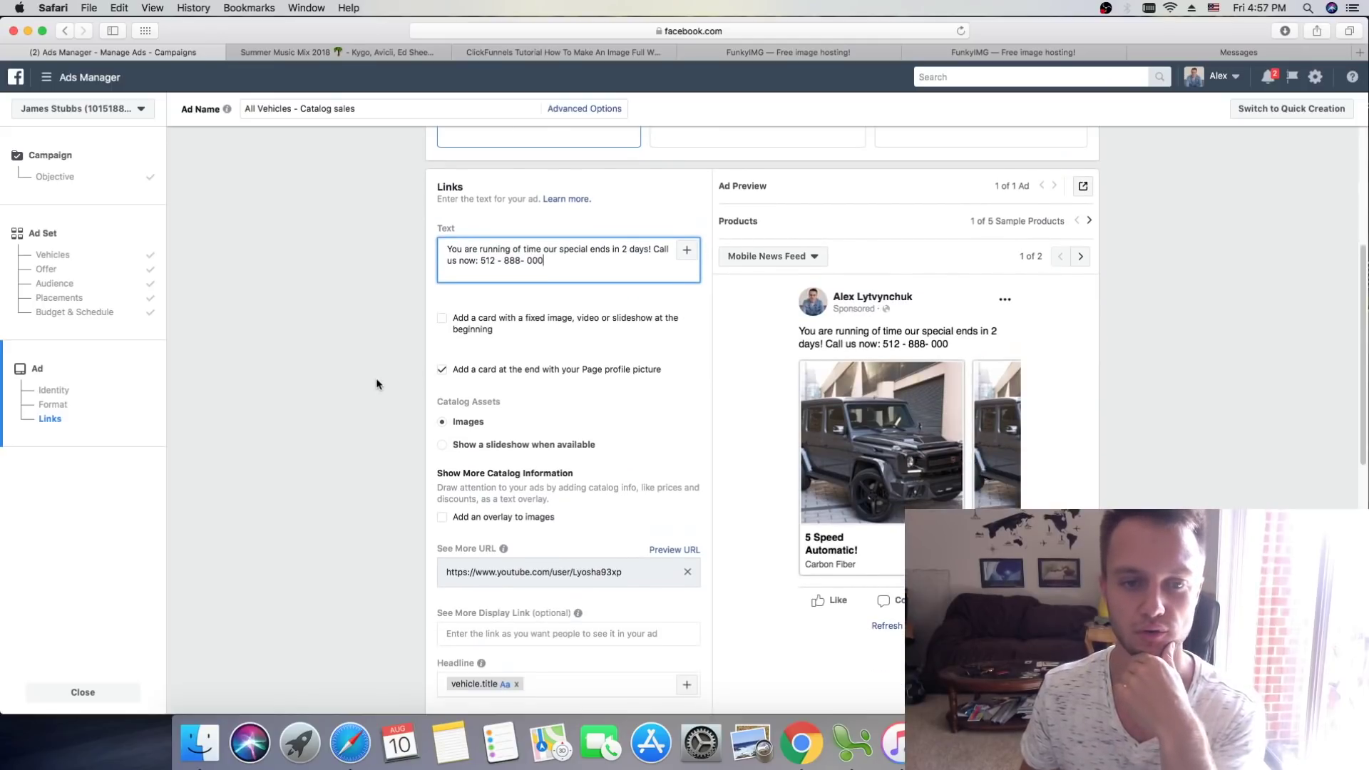
Step: Add the catalog Price field to the carousel headline
scroll(377, 384, "down", 1)
scroll(312, 392, "down", 2)
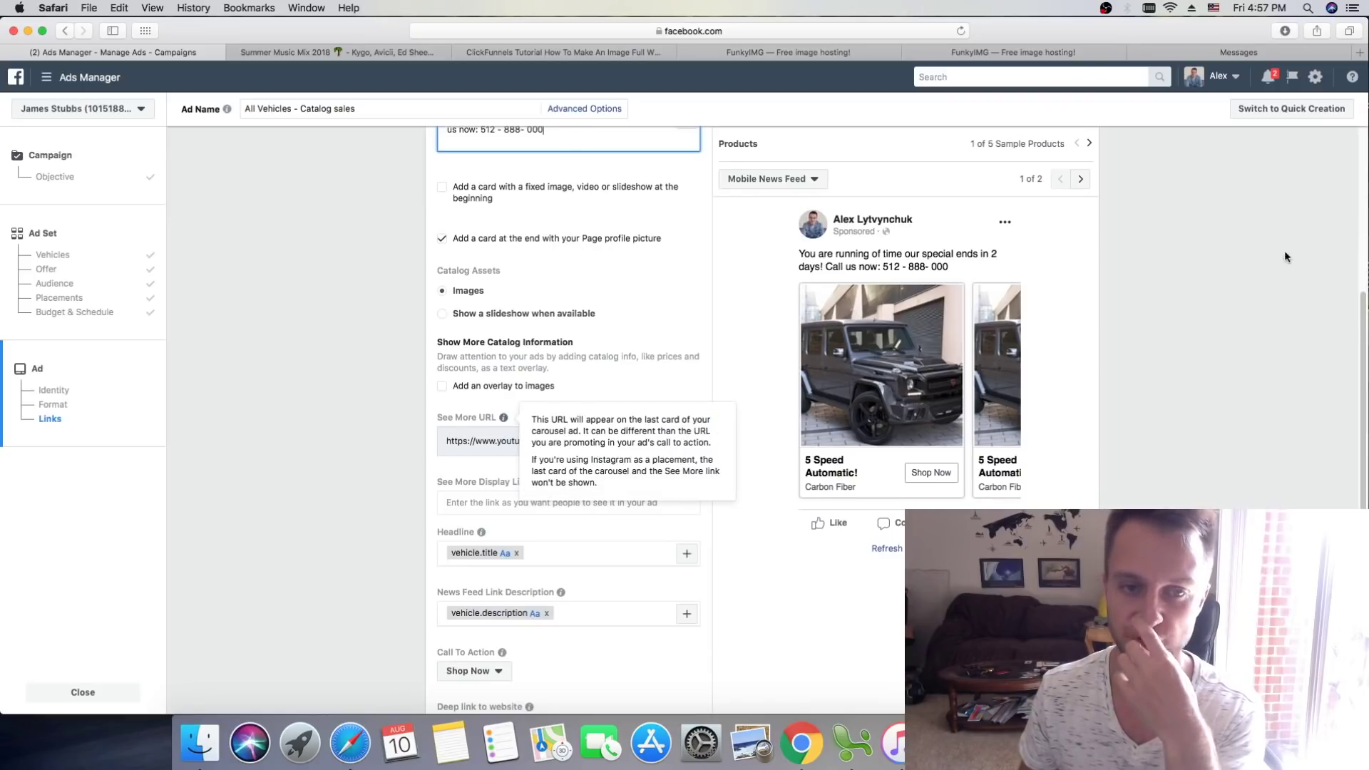
scroll(385, 371, "down", 3)
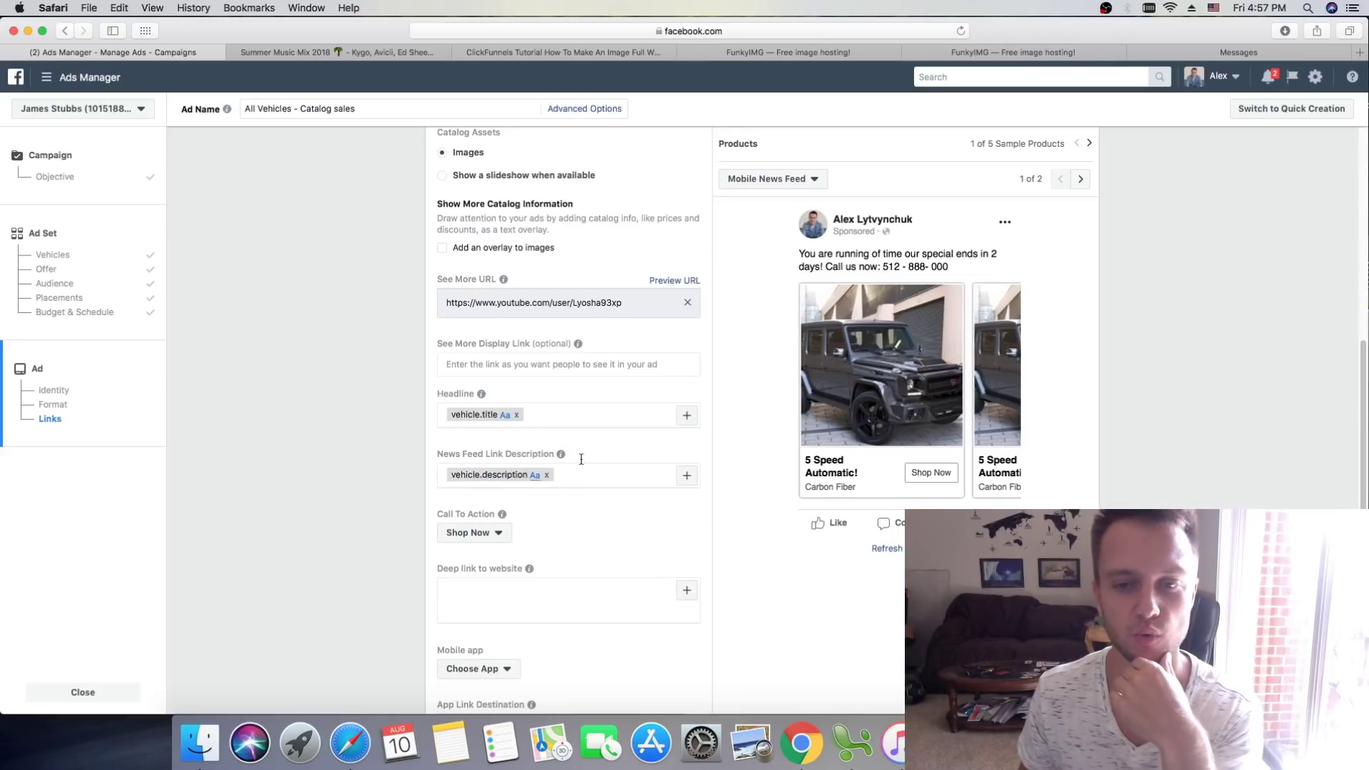
scroll(687, 450, "down", 1)
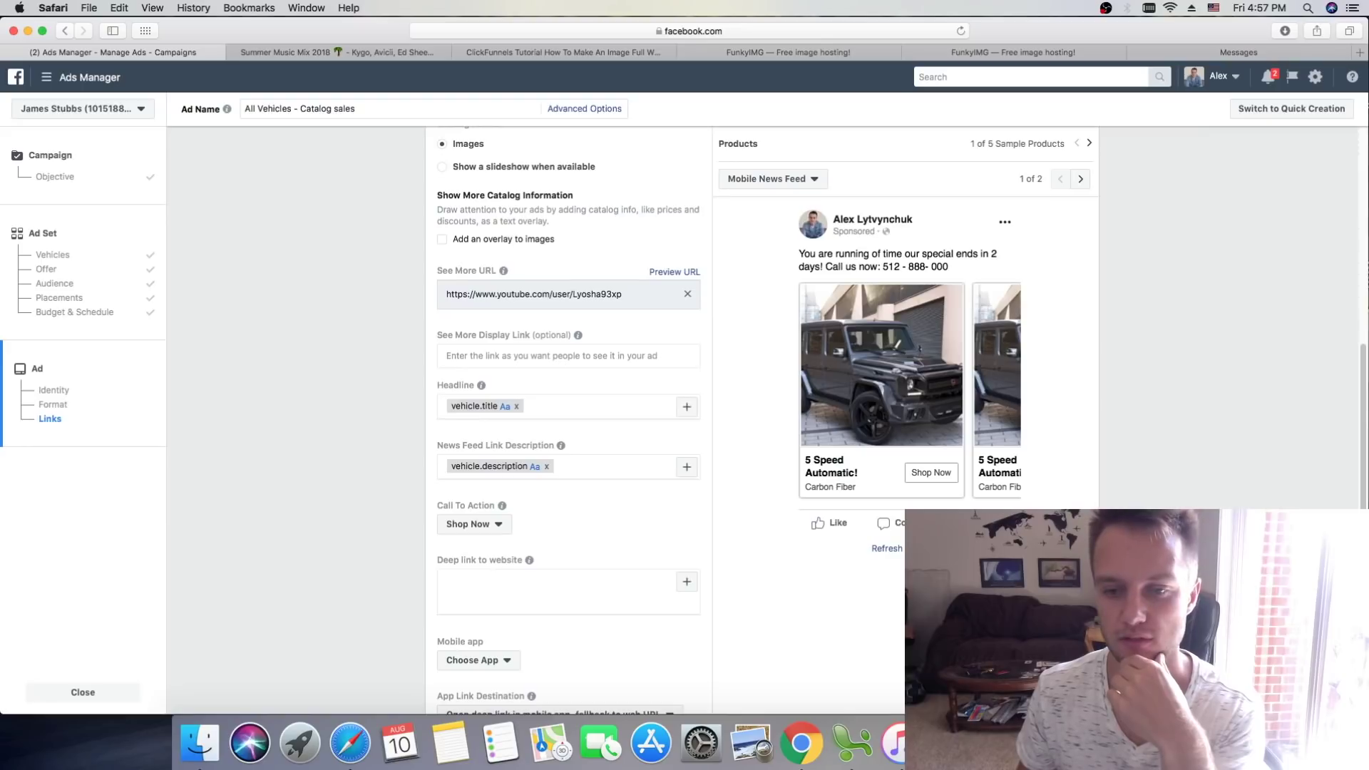
left_click(686, 406)
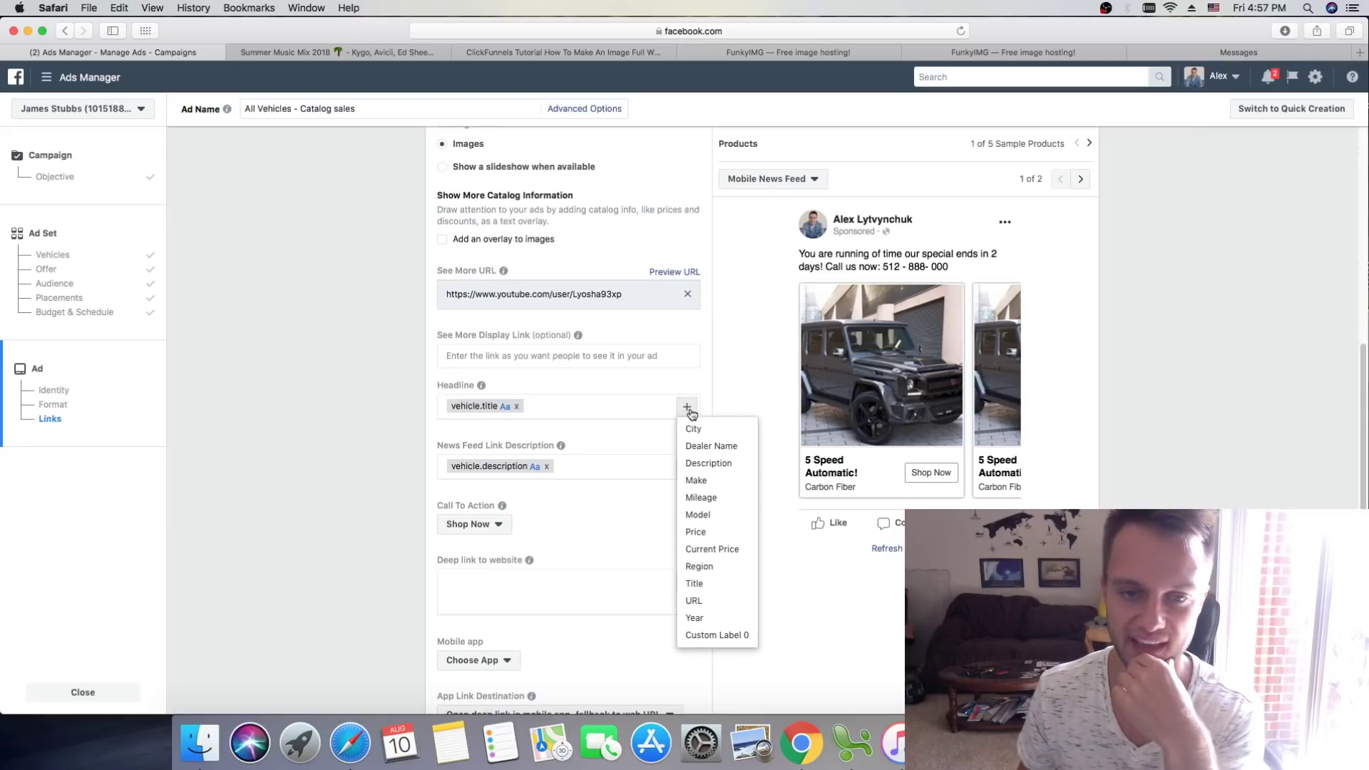
left_click(705, 532)
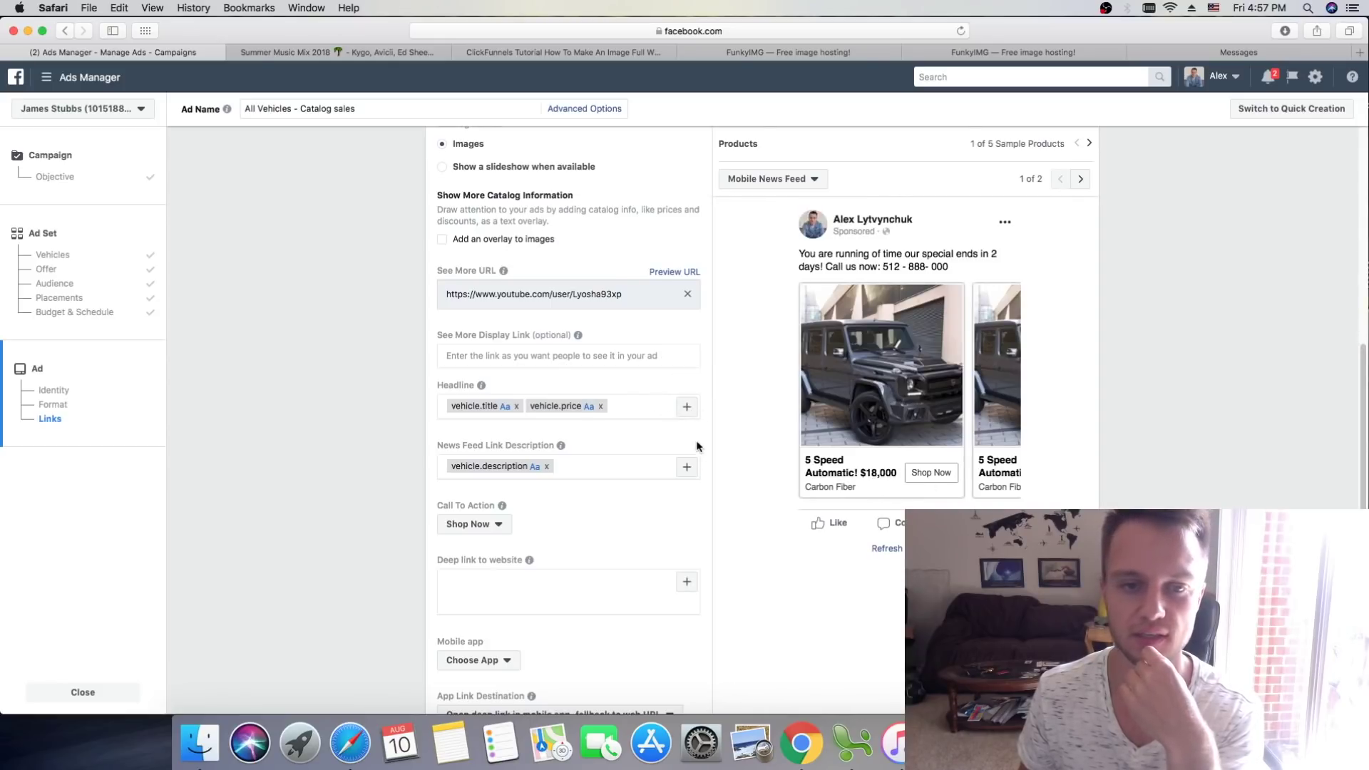
Step: Add the catalog Mileage field to the News Feed link description
left_click(687, 466)
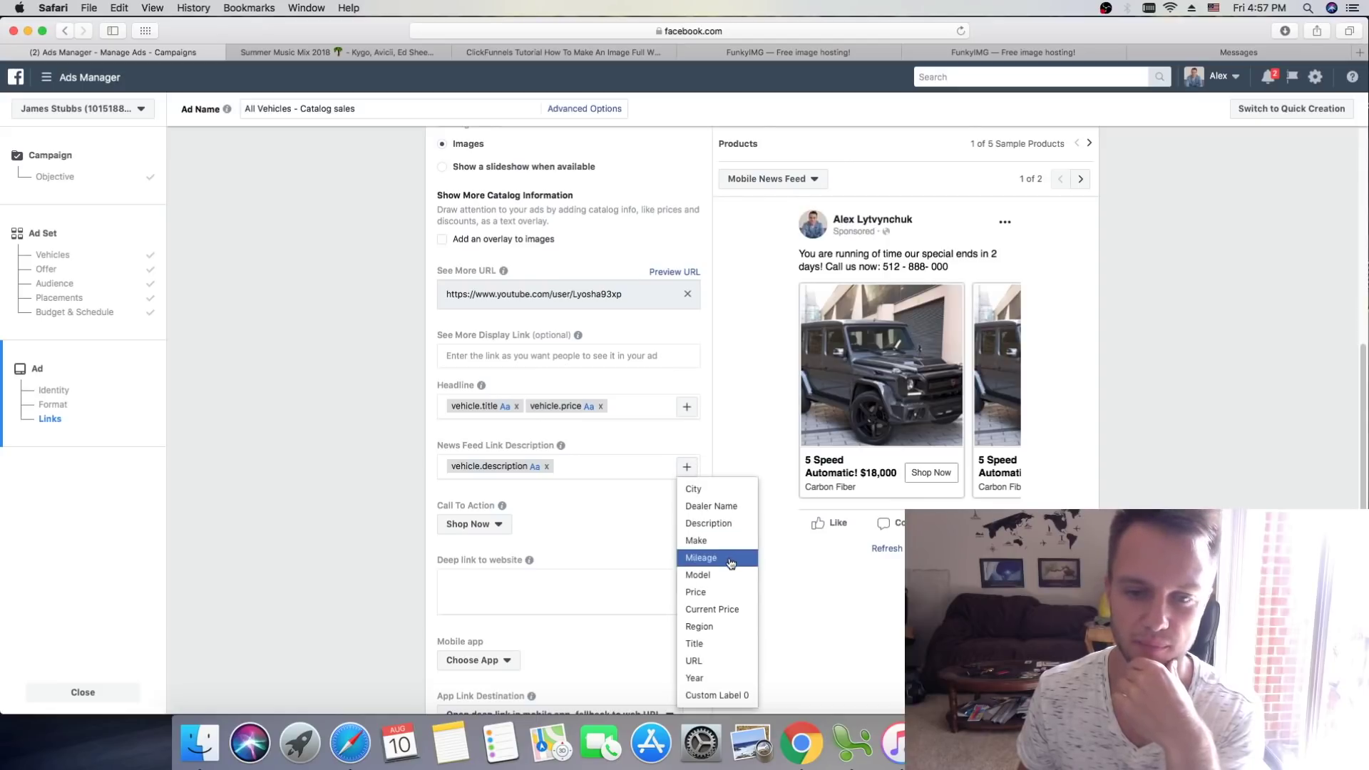
left_click(730, 559)
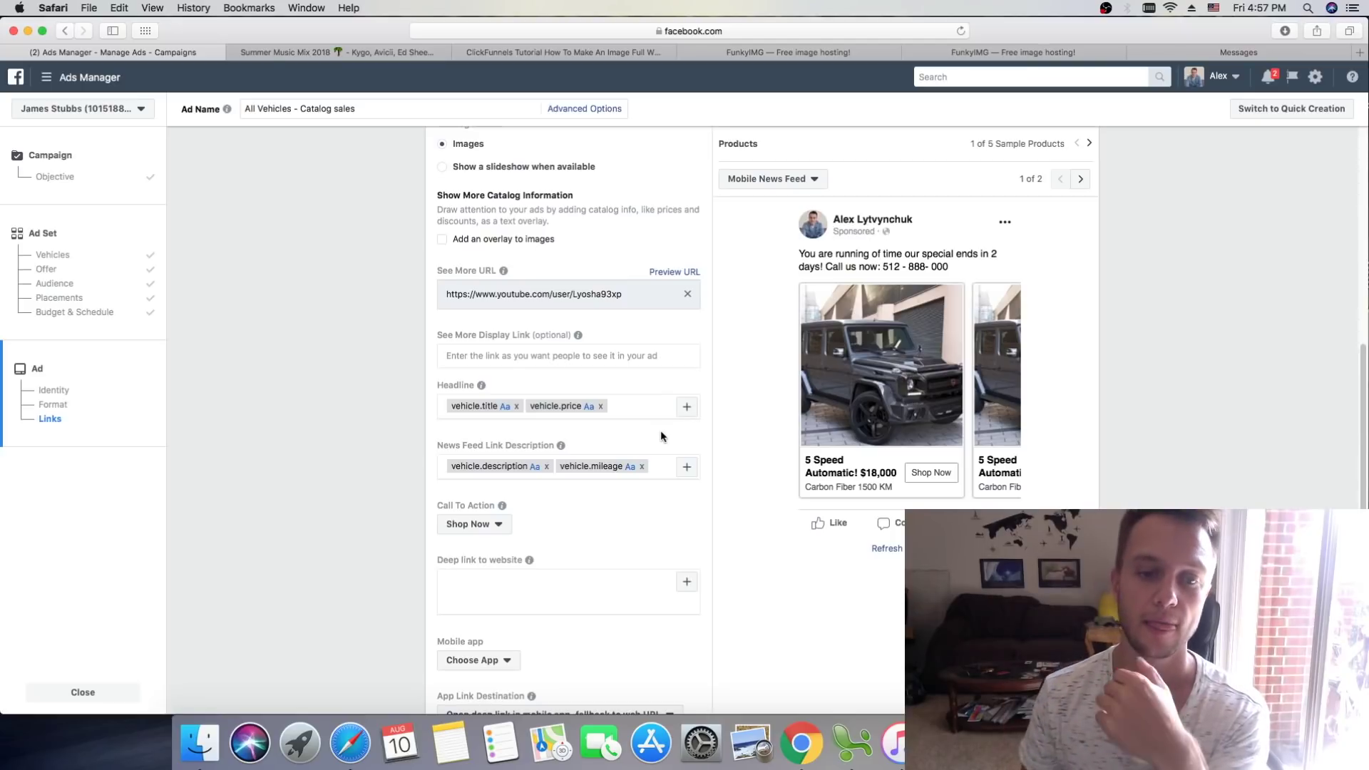
scroll(648, 429, "down", 1)
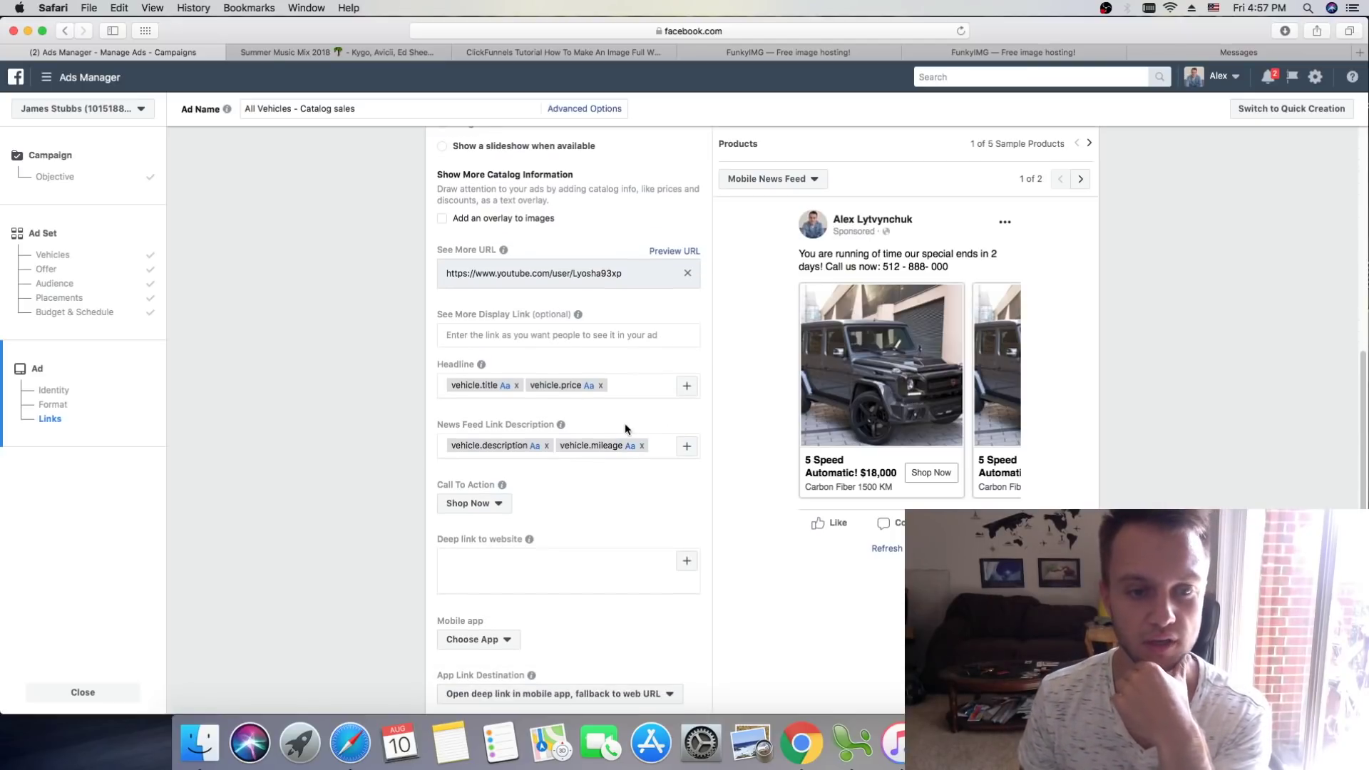
scroll(608, 432, "down", 1)
left_click(484, 479)
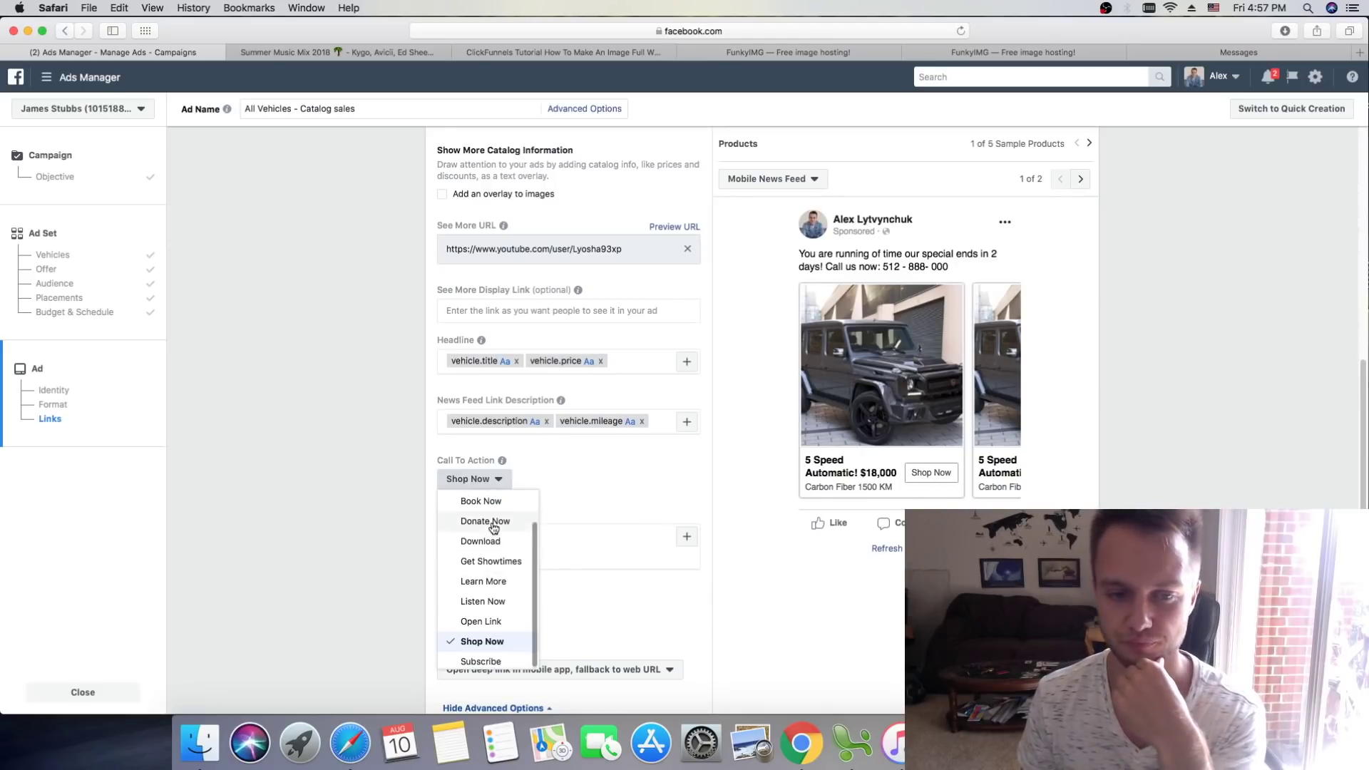
scroll(494, 525, "up", 2)
left_click(589, 482)
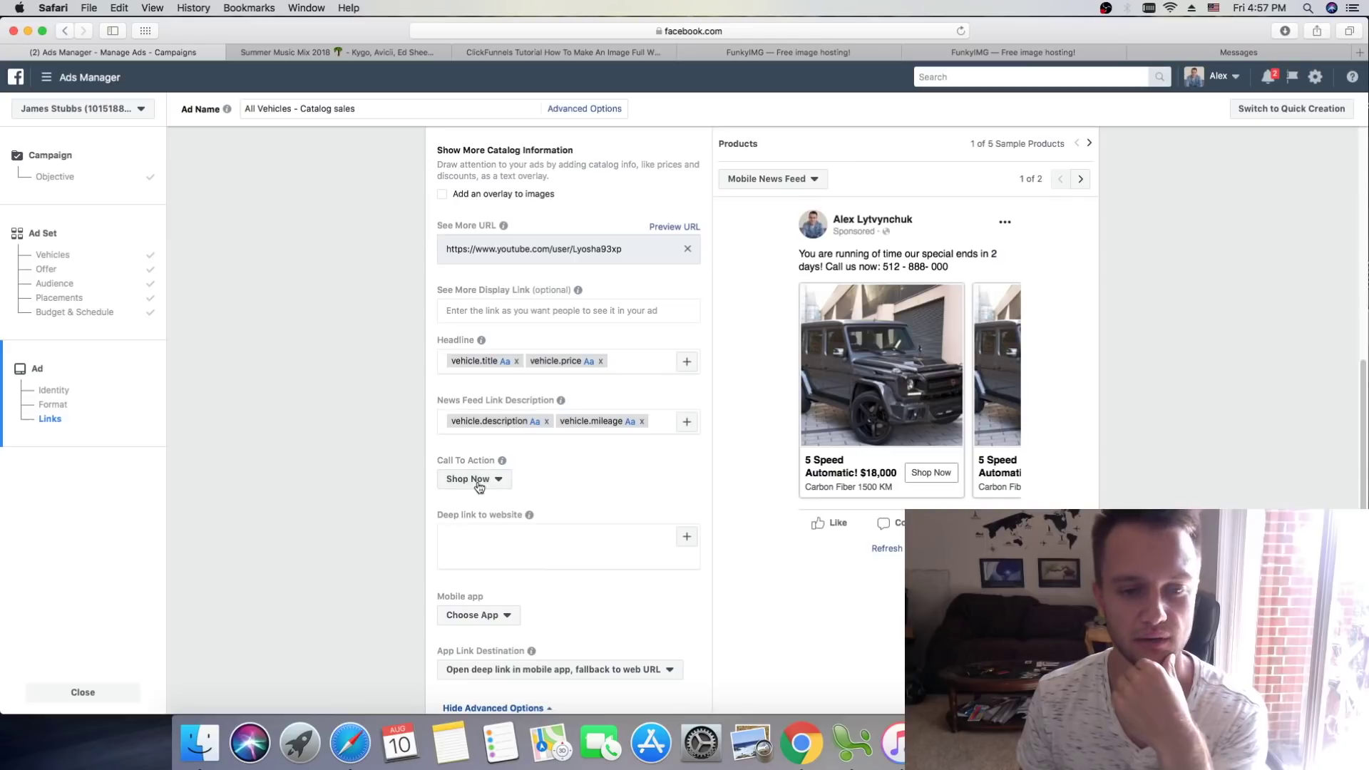
scroll(556, 492, "down", 5)
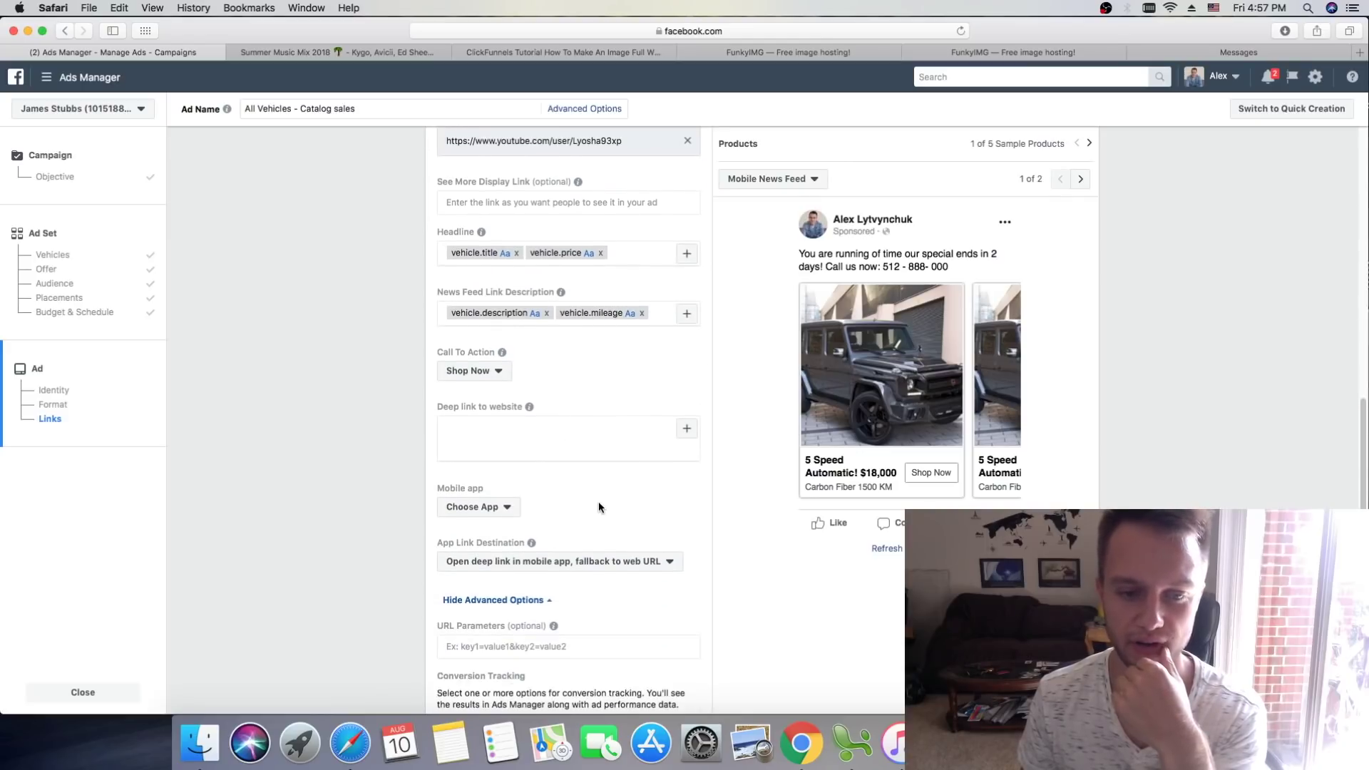
scroll(596, 502, "down", 2)
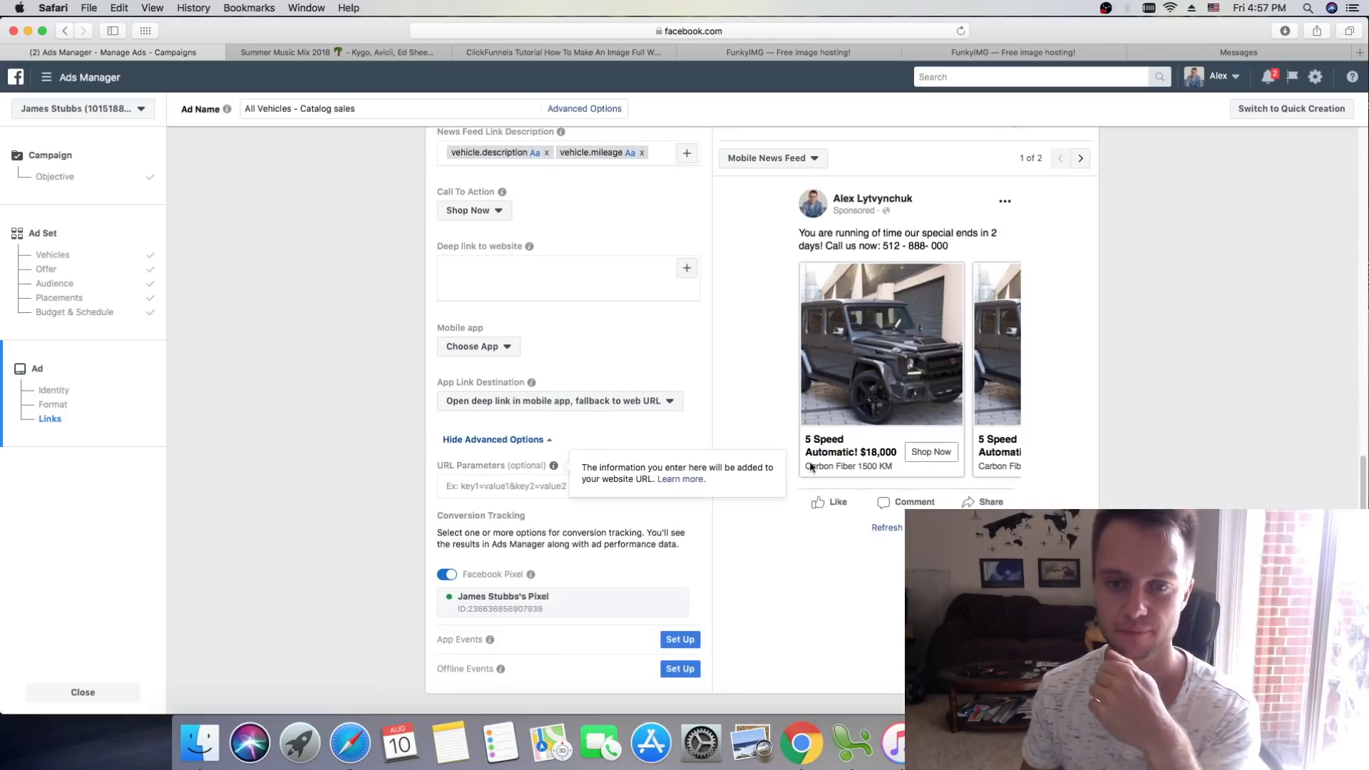
scroll(656, 399, "down", 3)
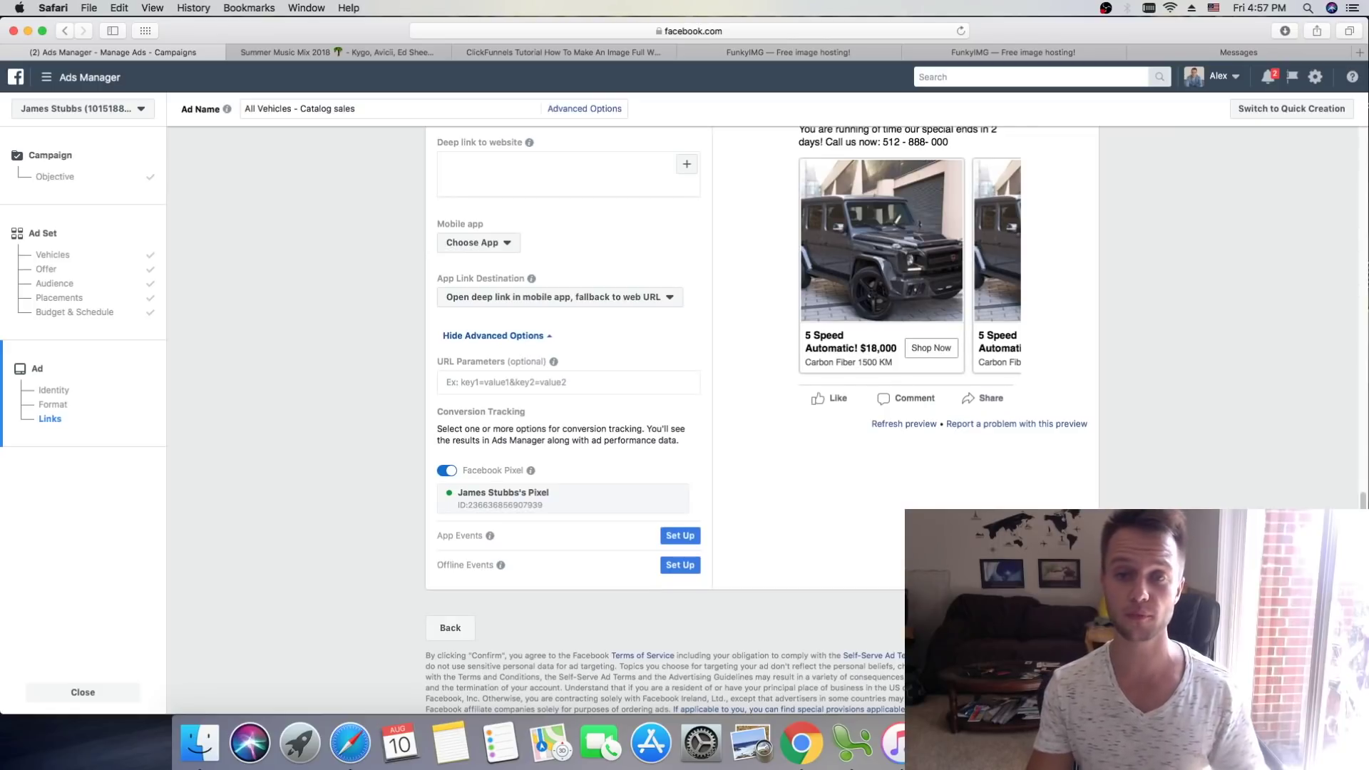
scroll(1132, 443, "up", 20)
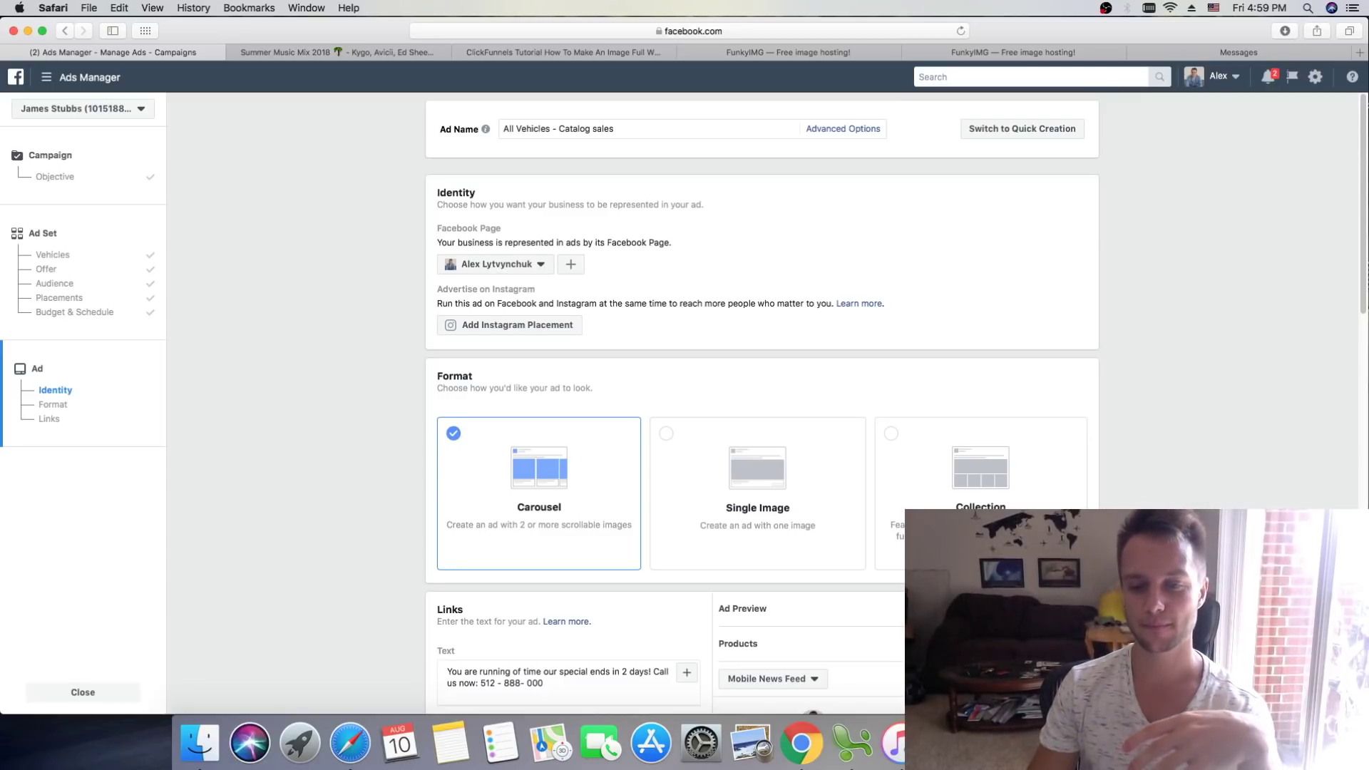
key("super+Tab")
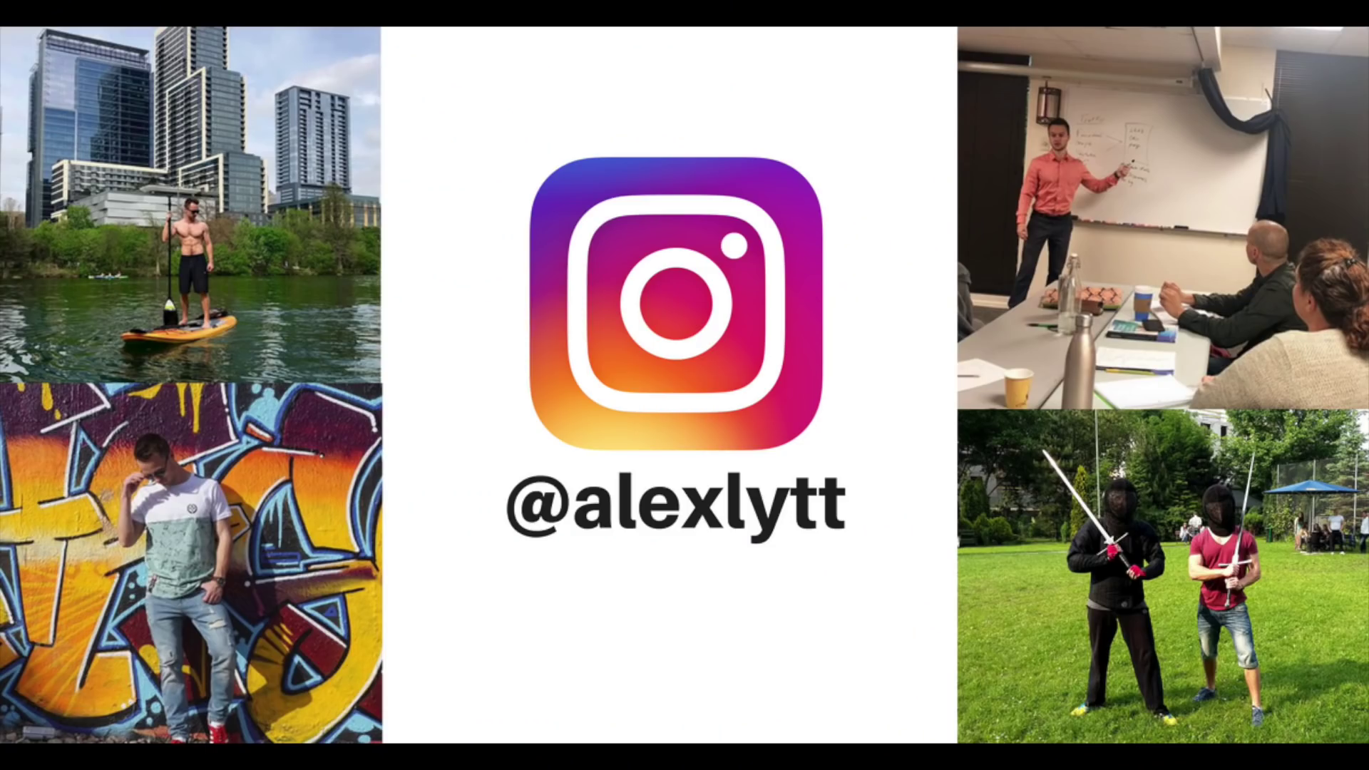